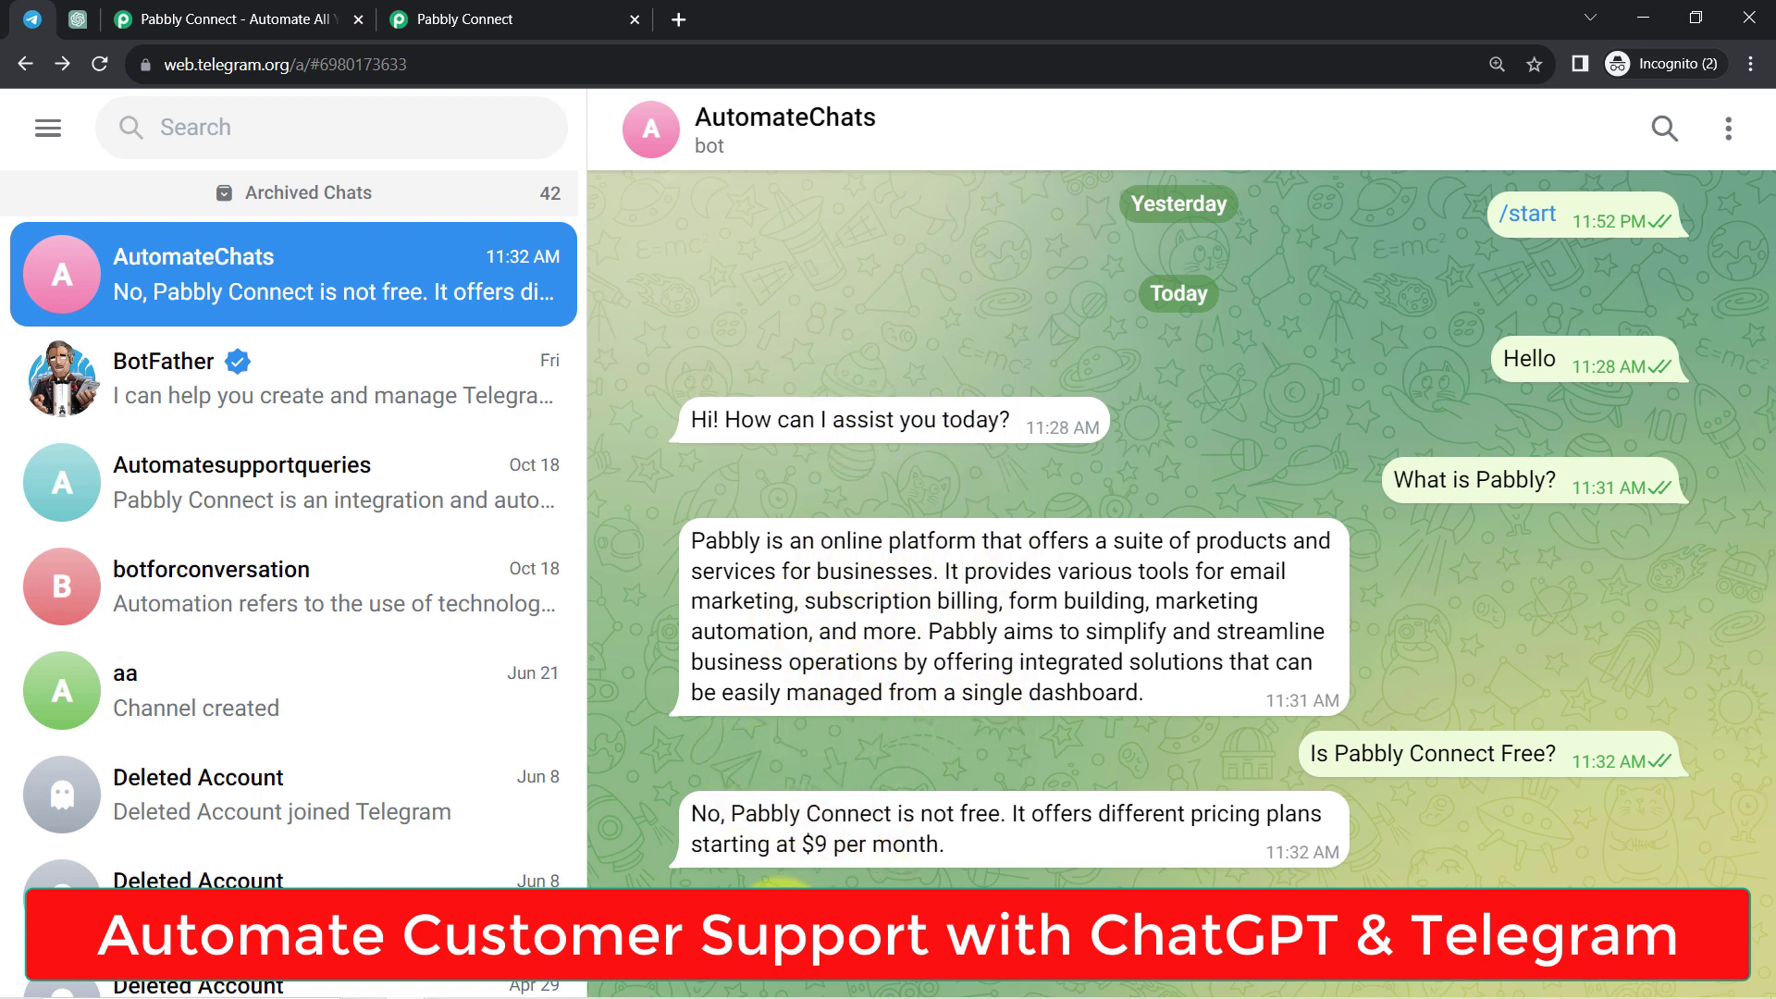
Send the messages "Hello" and "I've a question" to the AutomateChats bot
{"action": "type", "text": "Hello"}
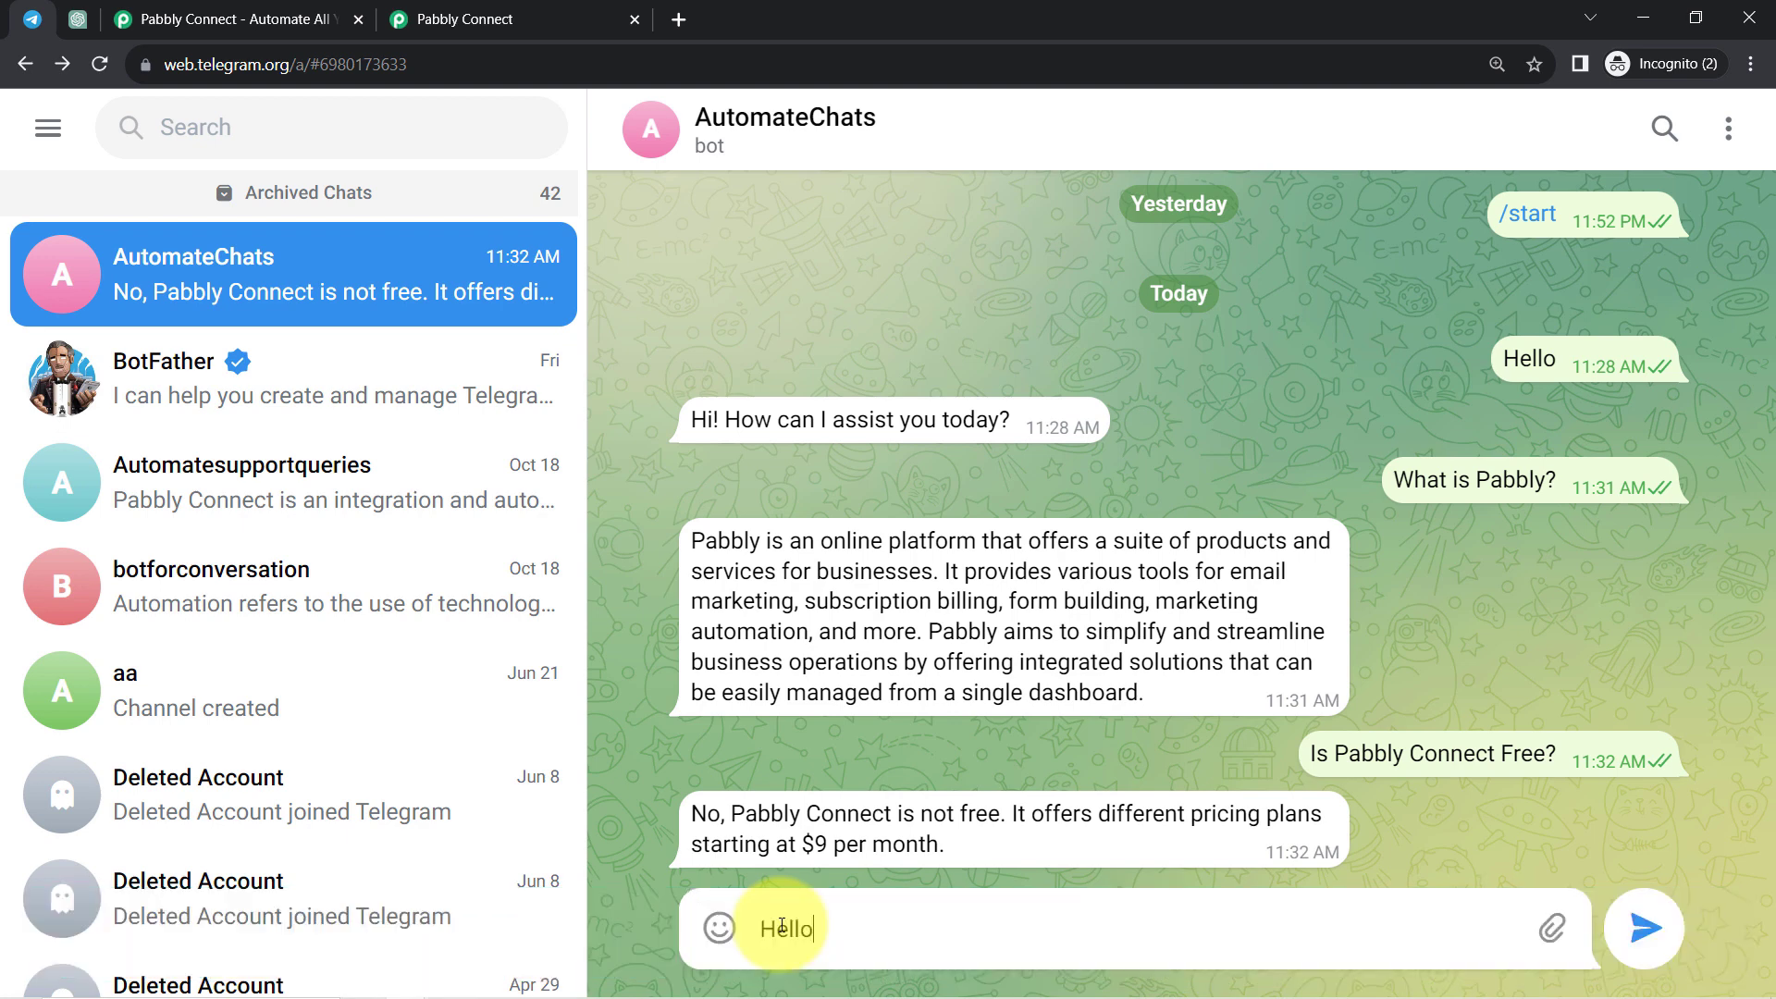
{"action": "key", "text": "Return"}
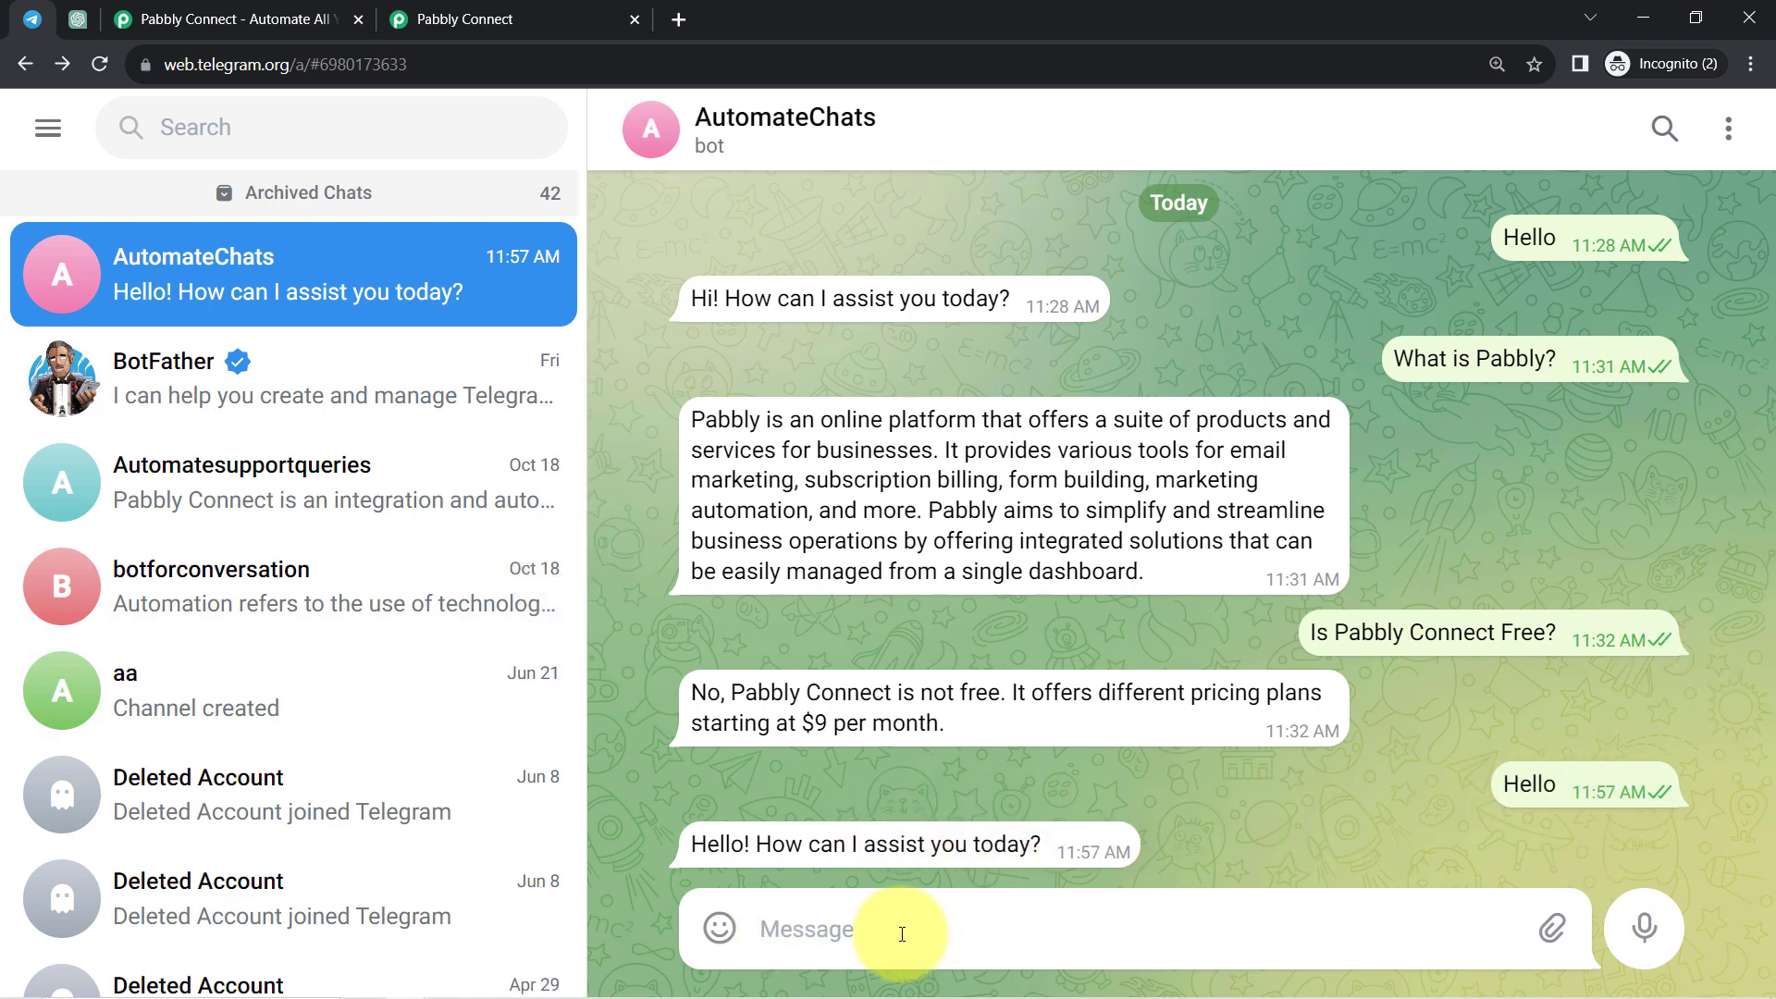
{"action": "type", "text": "I've a question"}
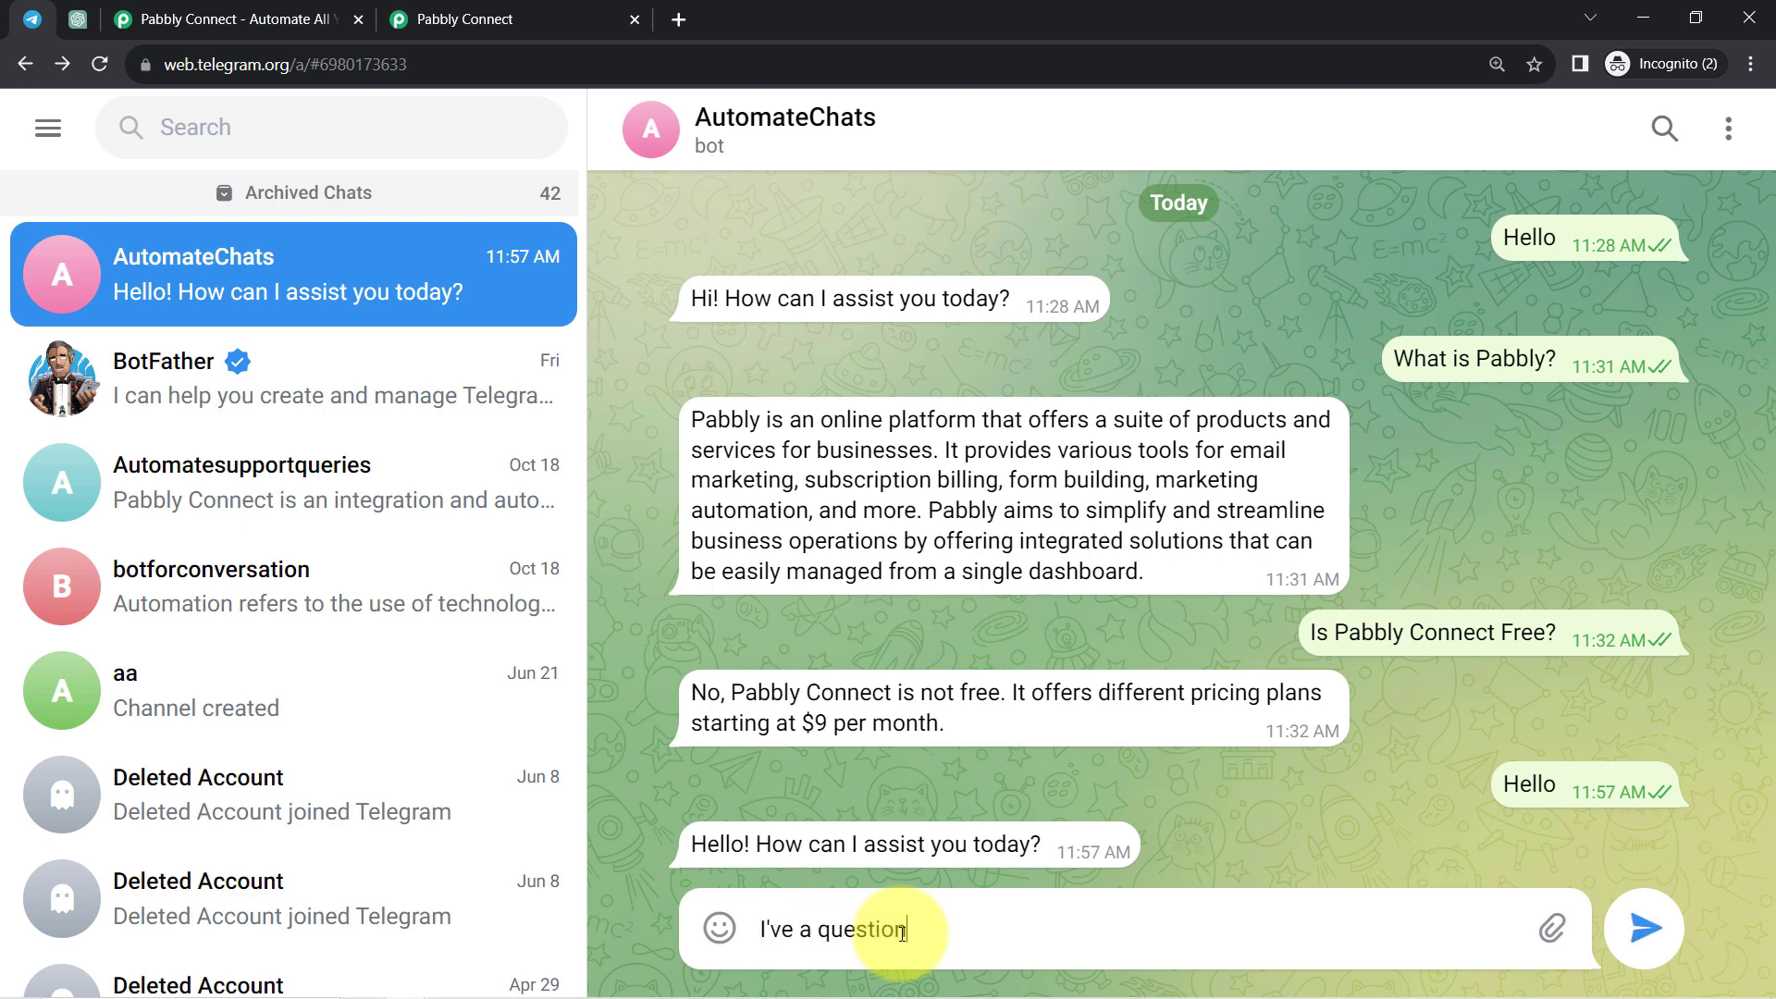
{"action": "key", "text": "Return"}
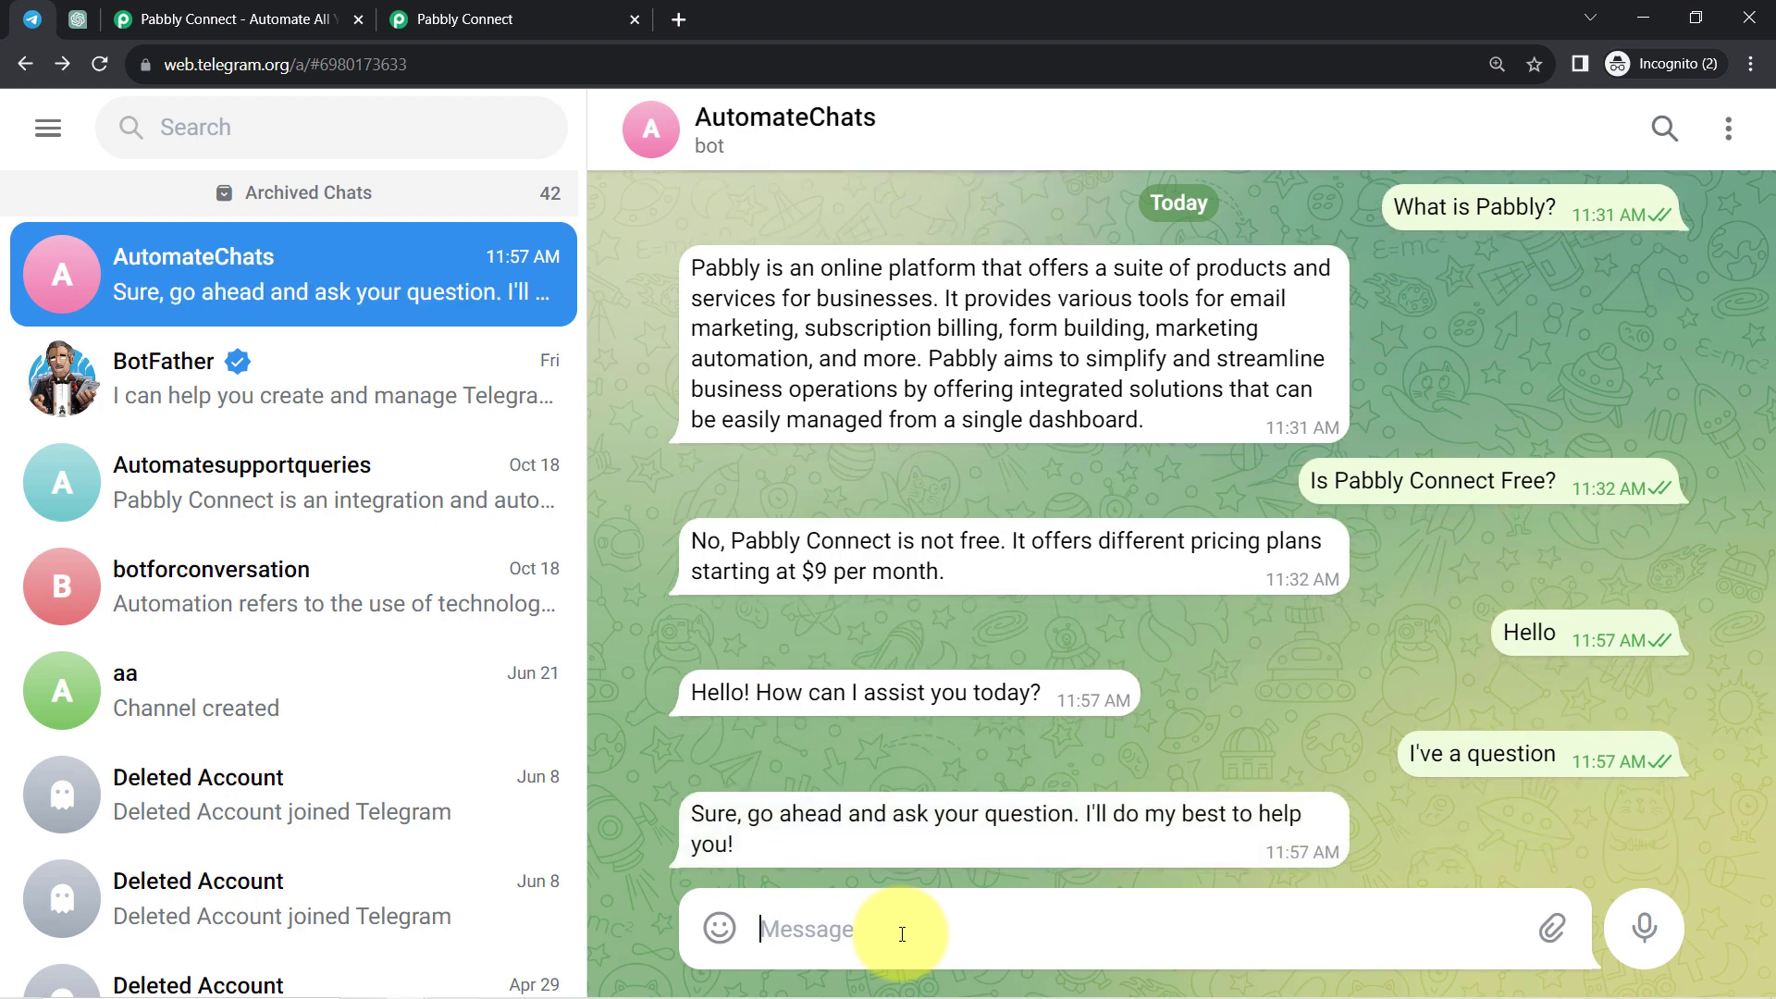
Ask the AutomateChats bot "What is Pabbly Connect?" and read through its answer
{"action": "type", "text": "Wht"}
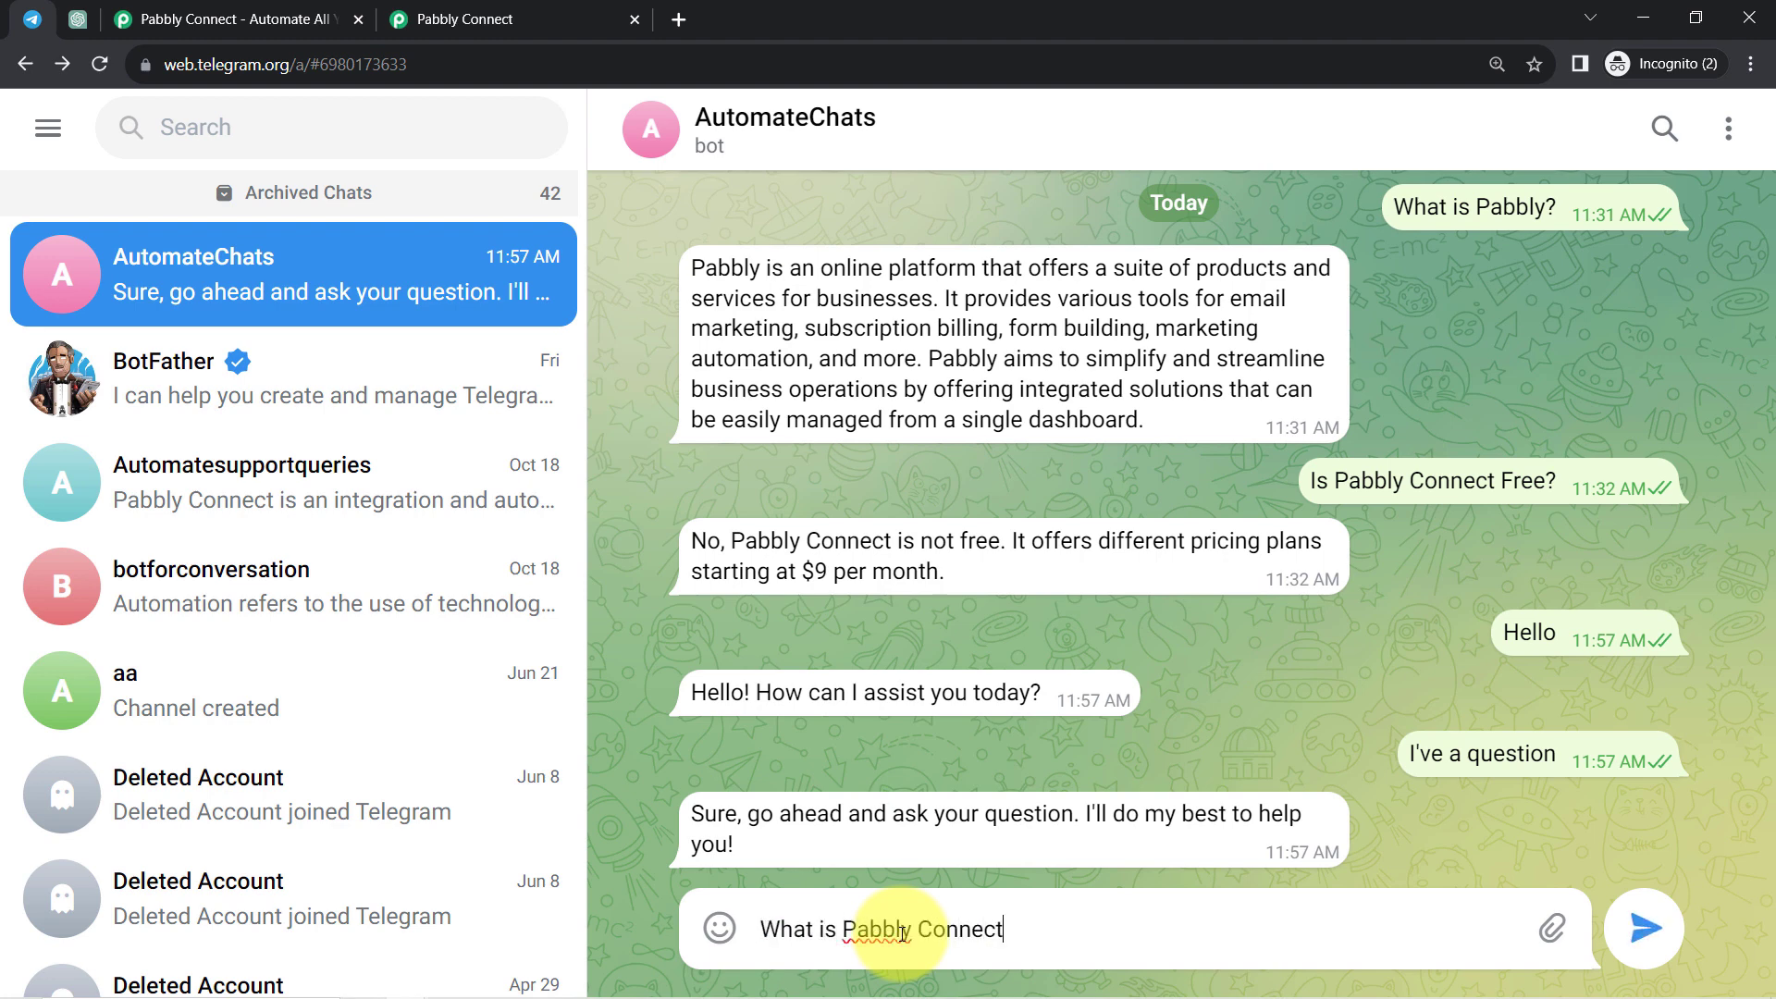
{"action": "key", "text": "Return"}
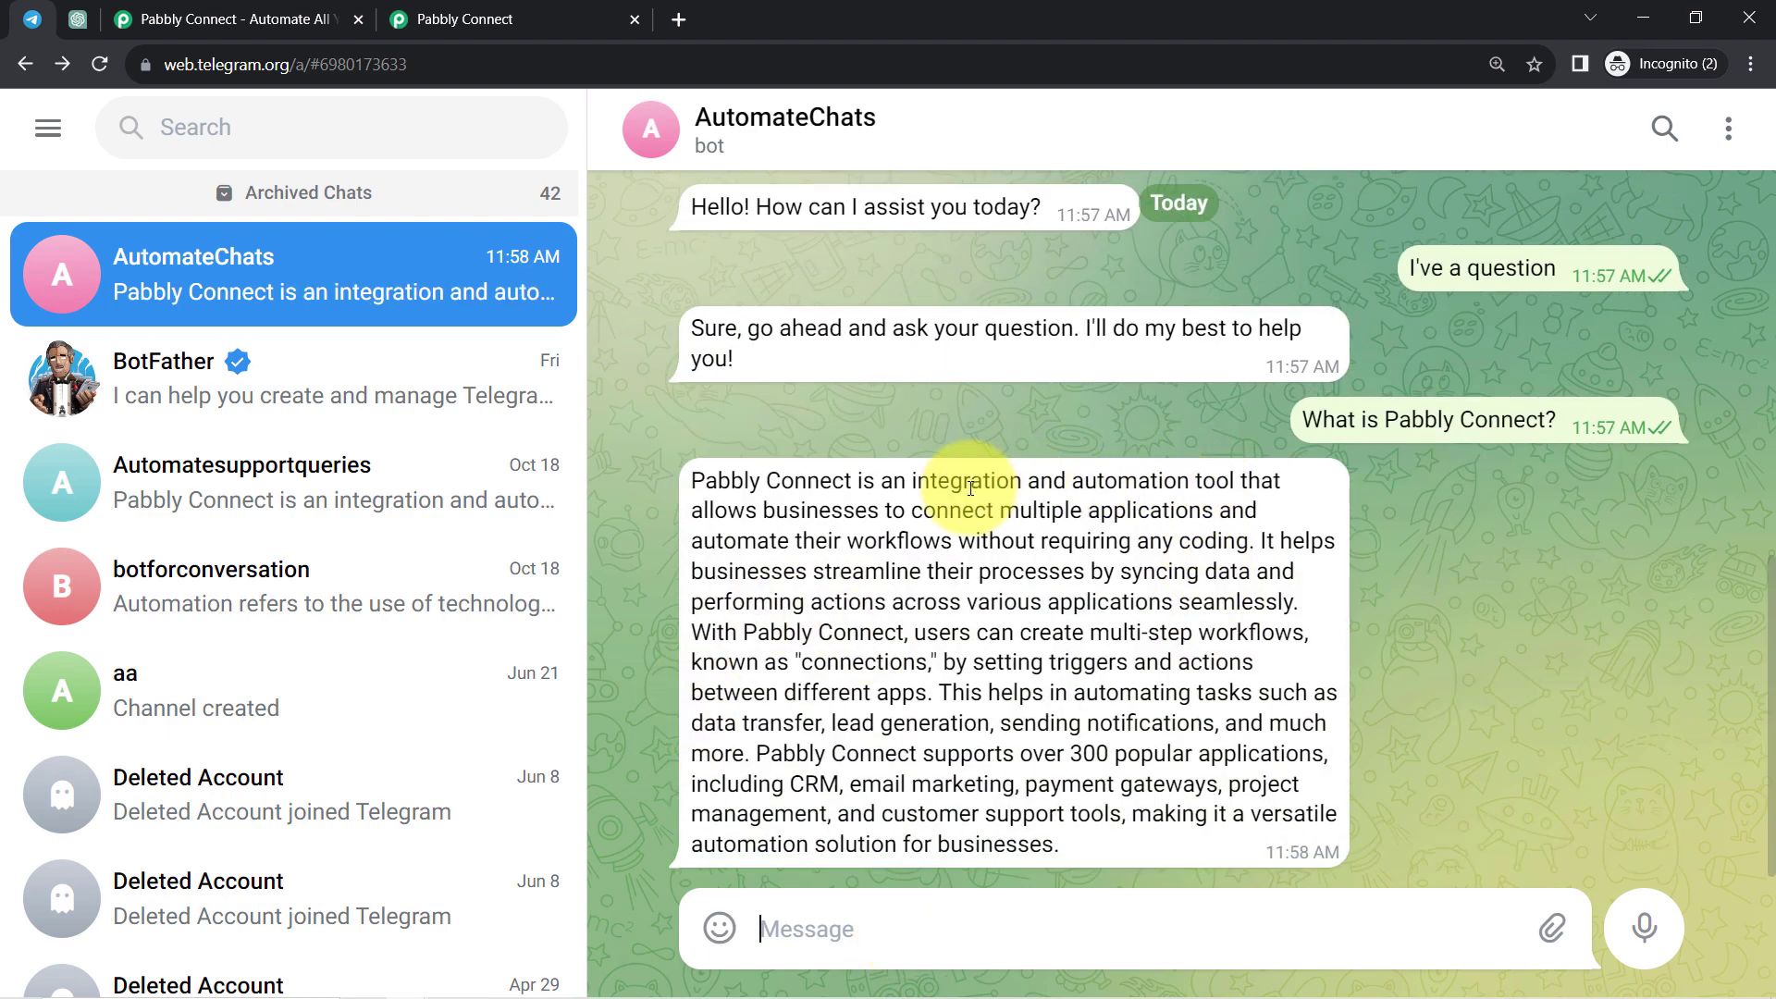
{"action": "left_click_drag", "start_coordinate": [764, 510], "coordinate": [1229, 549]}
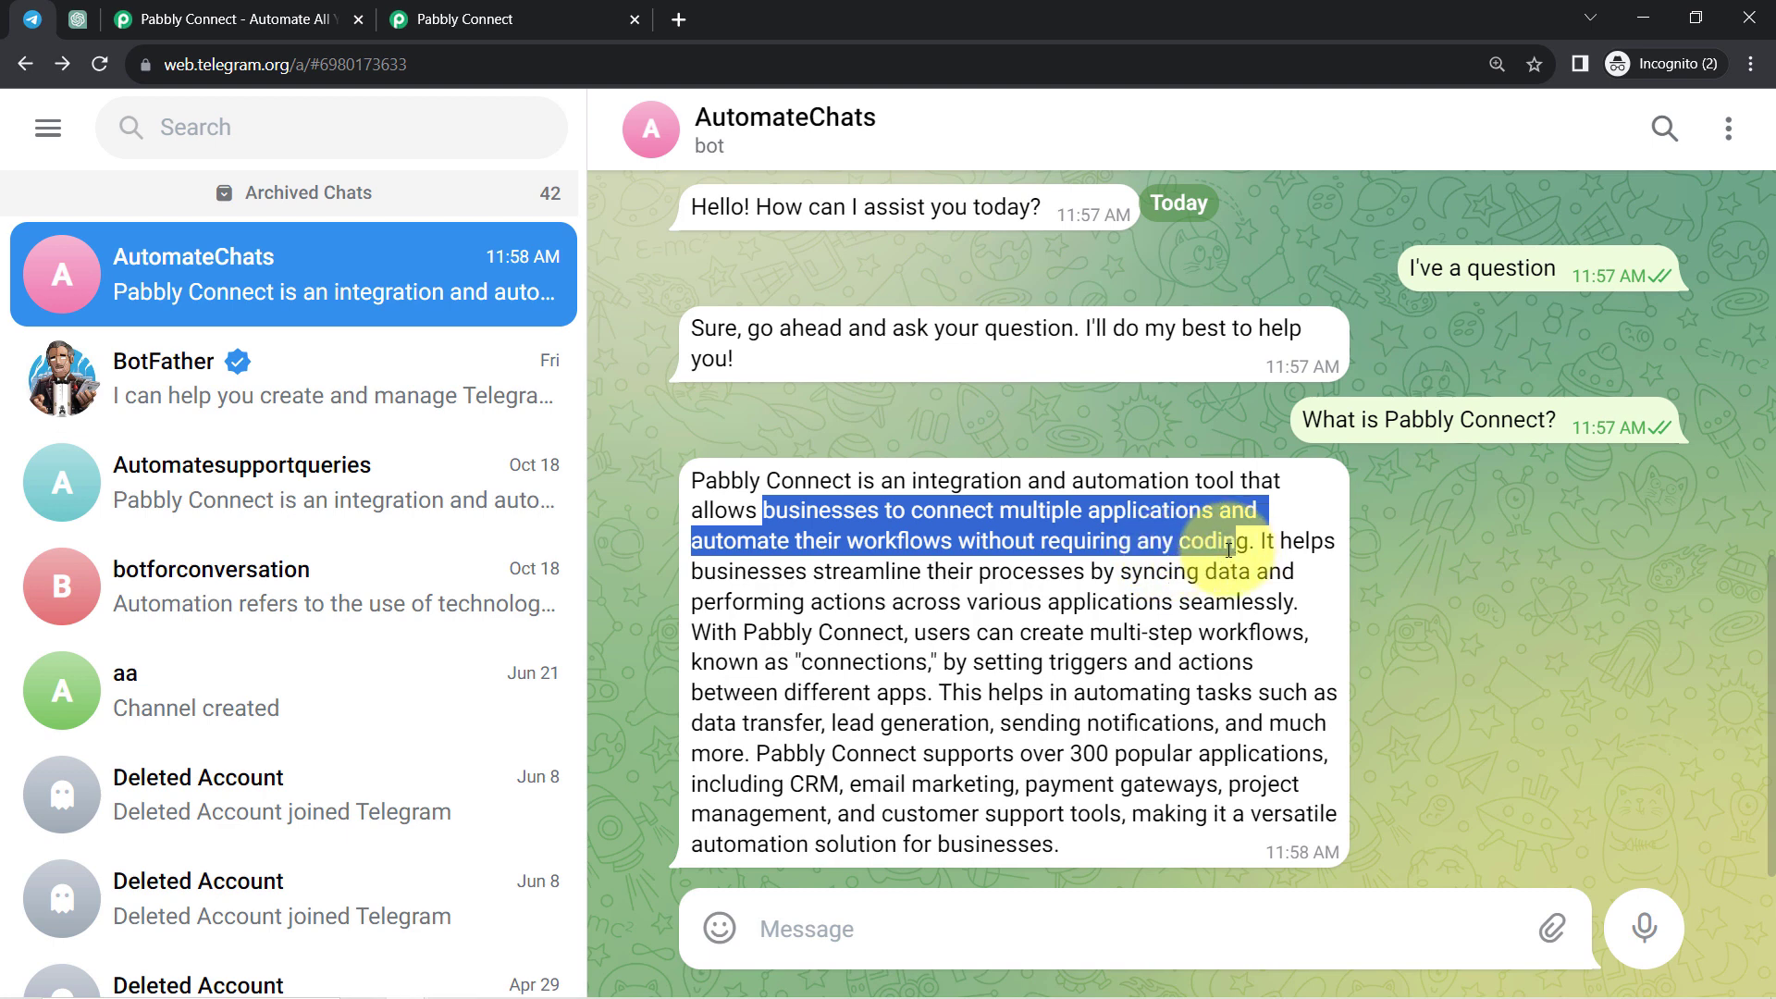
{"action": "left_click", "coordinate": [882, 622]}
Send the bot the question "What is the pricing of Pabbly Connect"
{"action": "left_click", "coordinate": [789, 941]}
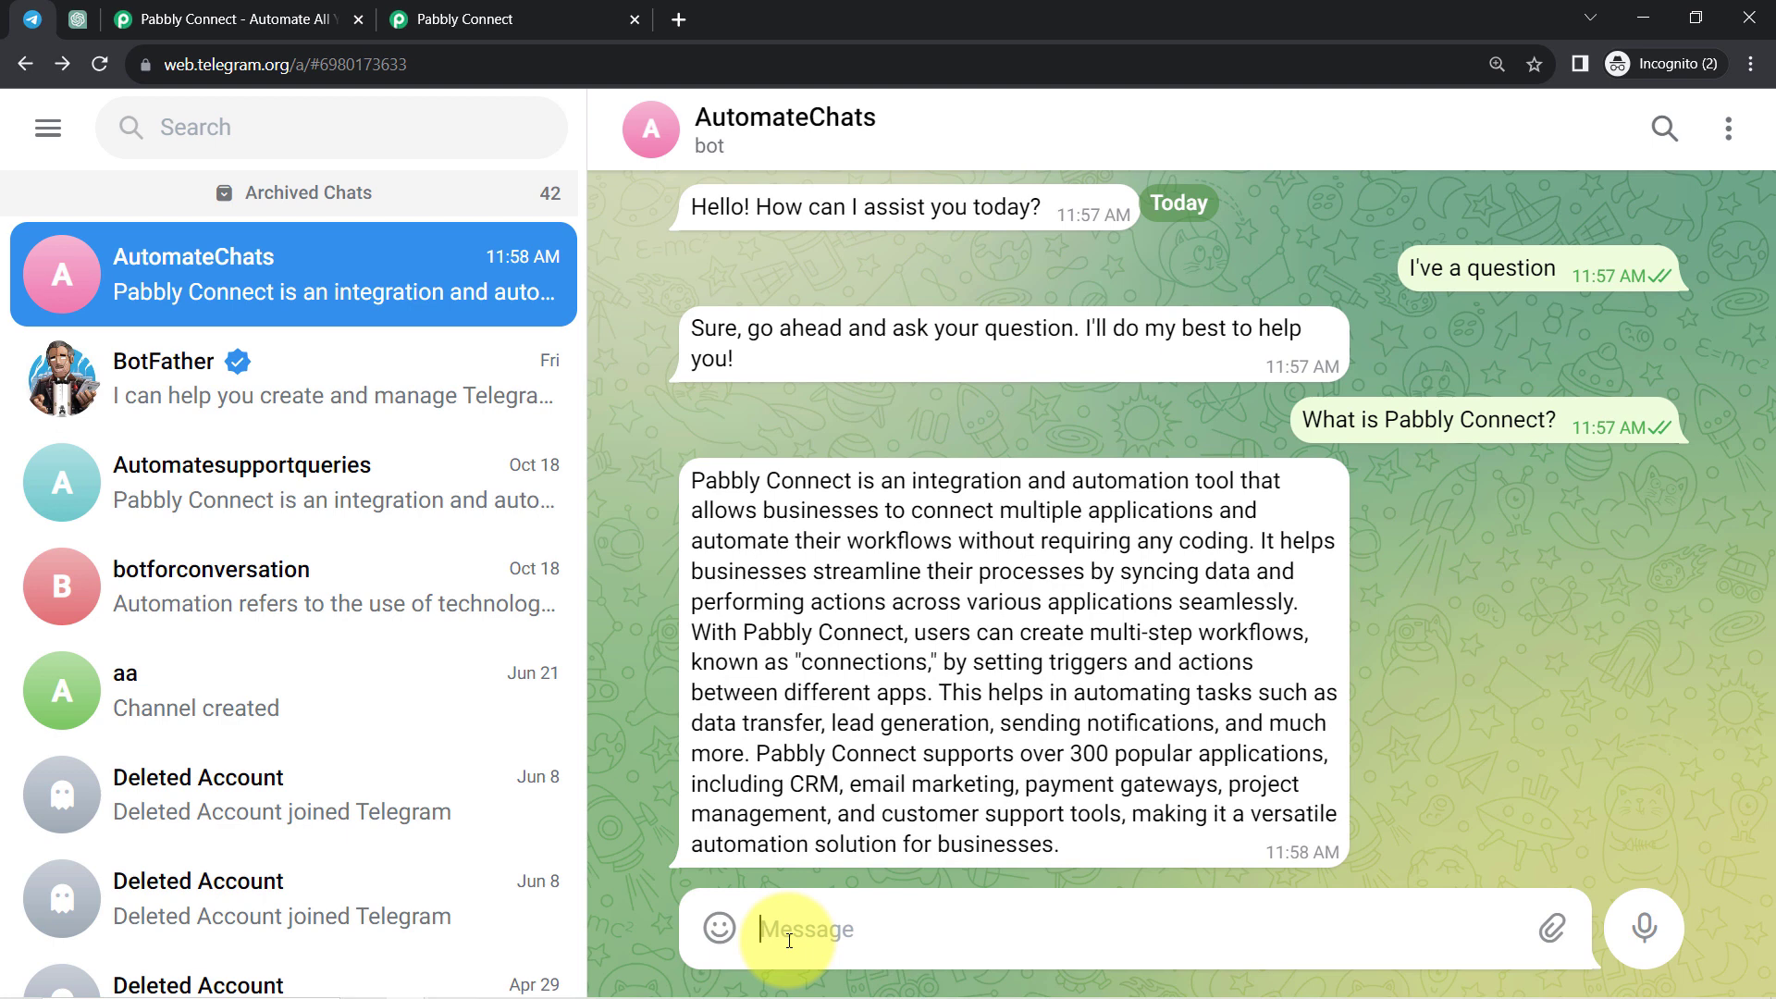
{"action": "type", "text": "Wa"}
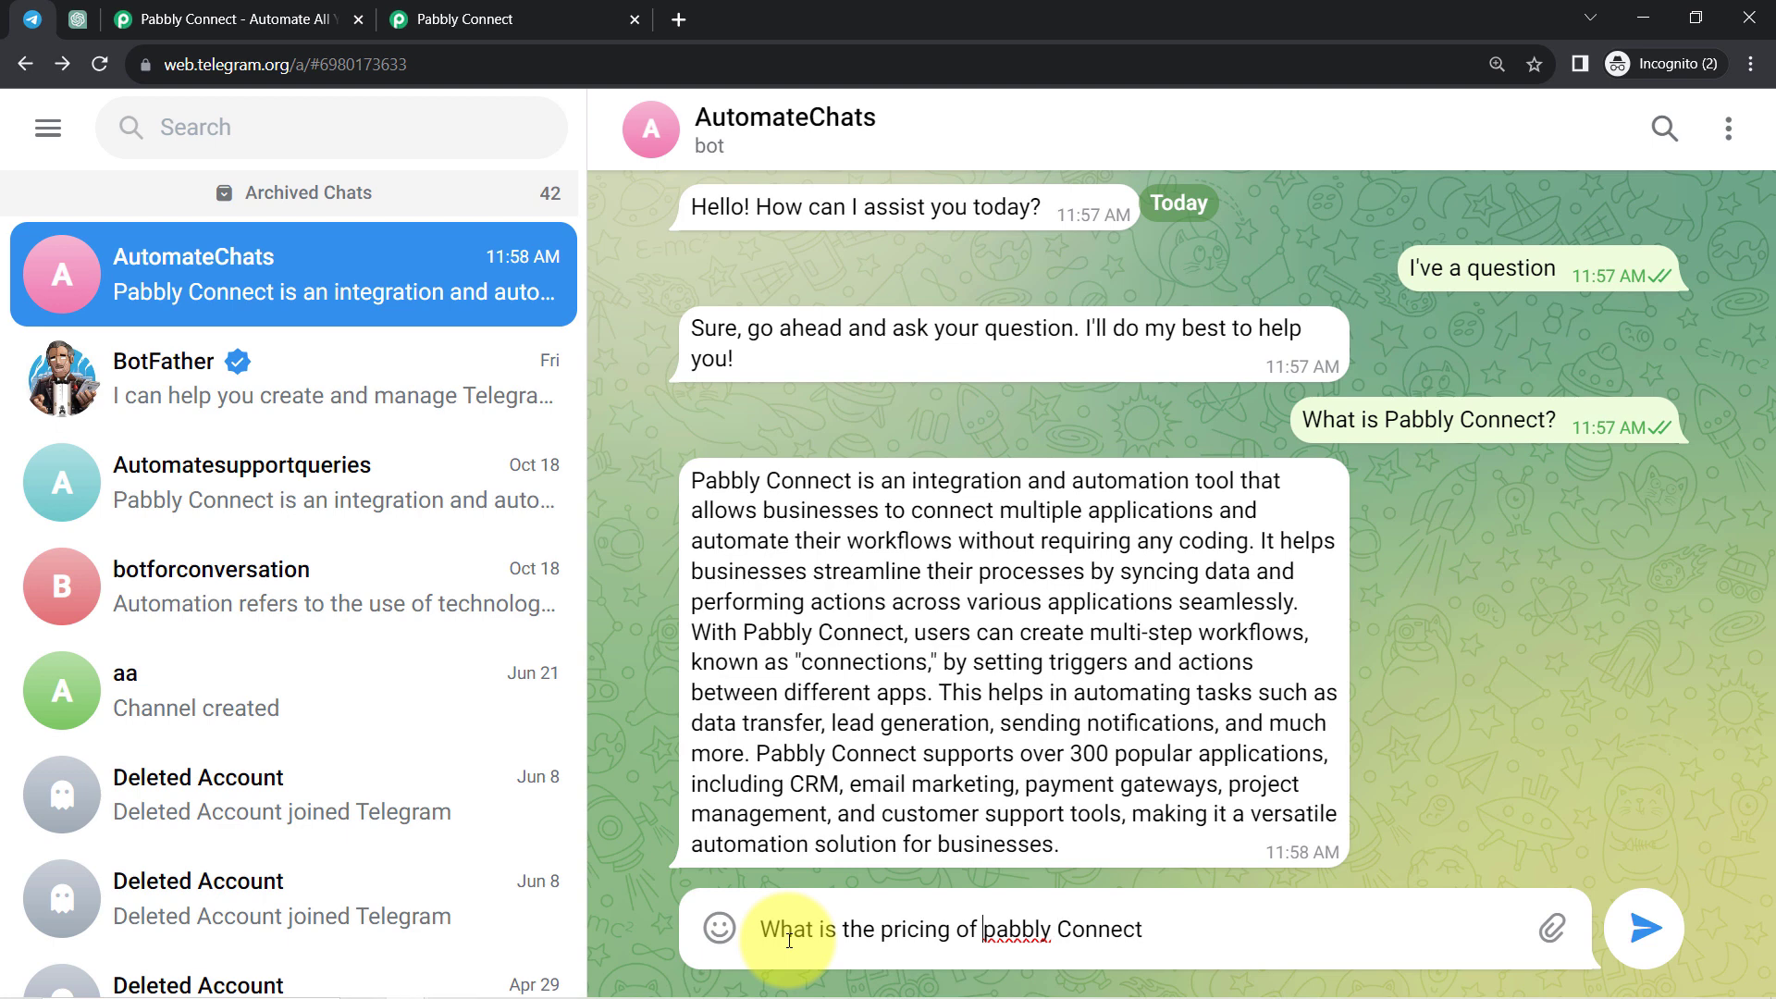
{"action": "key", "text": "Delete"}
{"action": "type", "text": "P"}
{"action": "key", "text": "Return"}
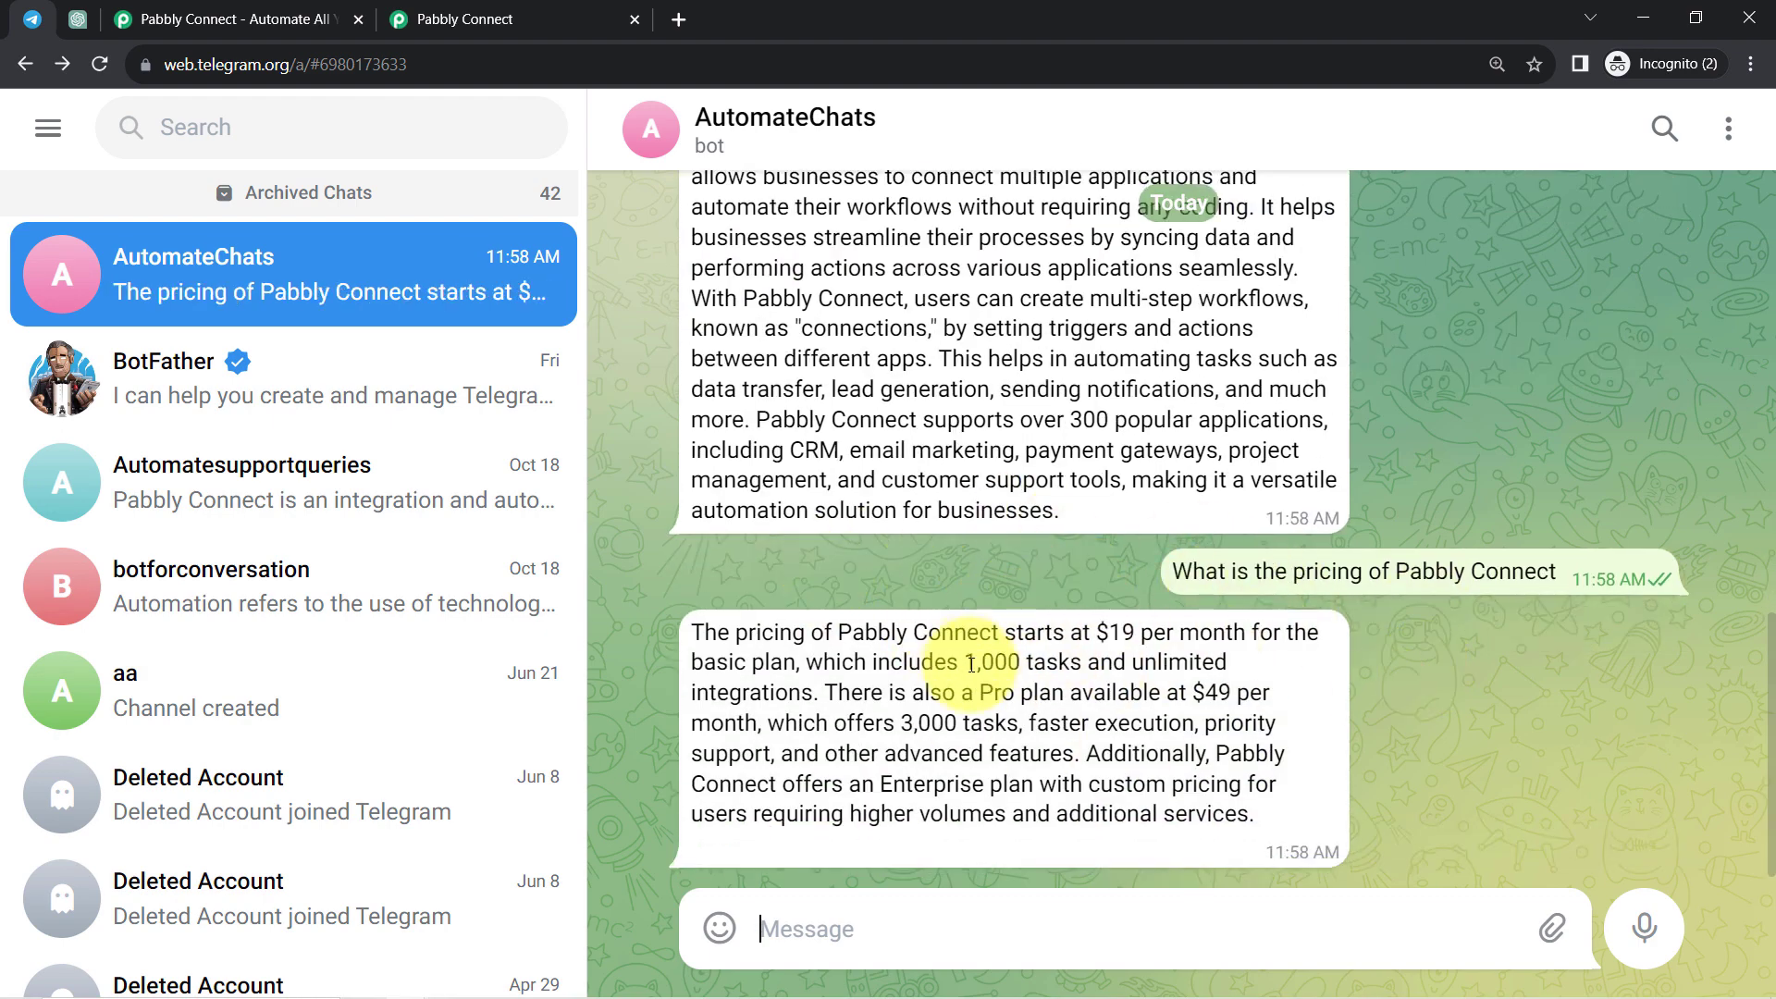
Read the bot's answer about Pabbly Connect pricing in the chat
{"action": "left_click_drag", "start_coordinate": [737, 643], "coordinate": [1252, 634]}
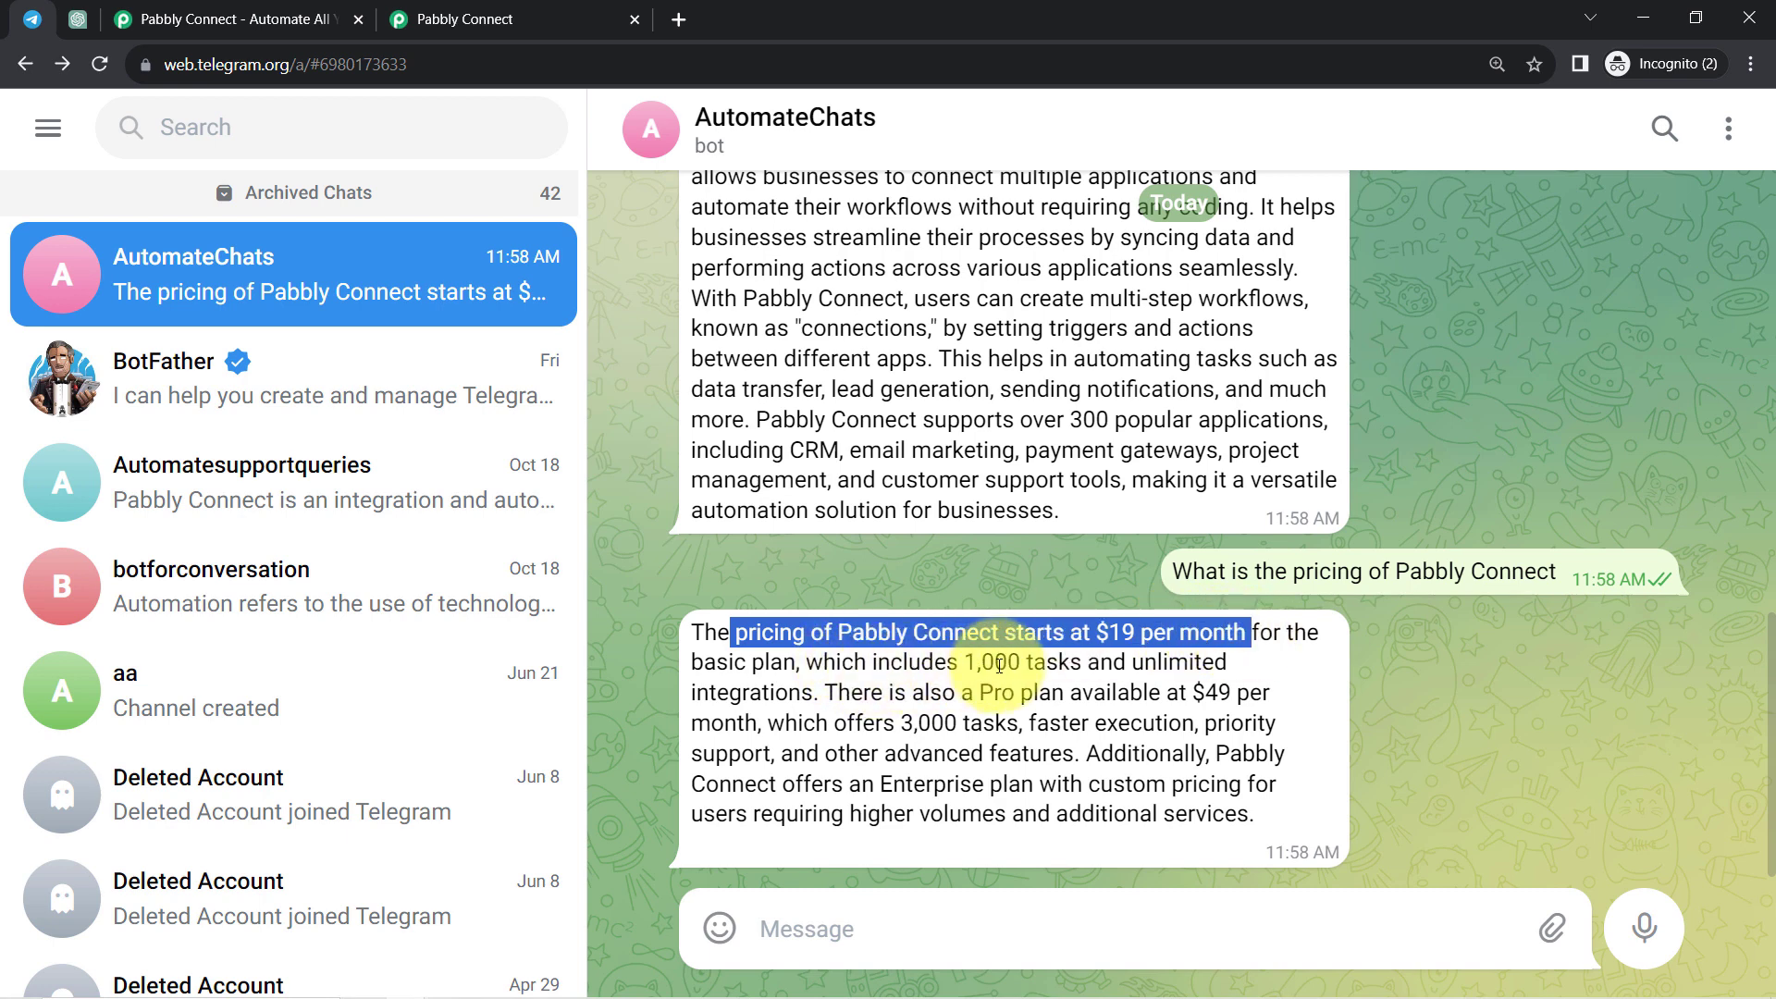
{"action": "left_click", "coordinate": [778, 701]}
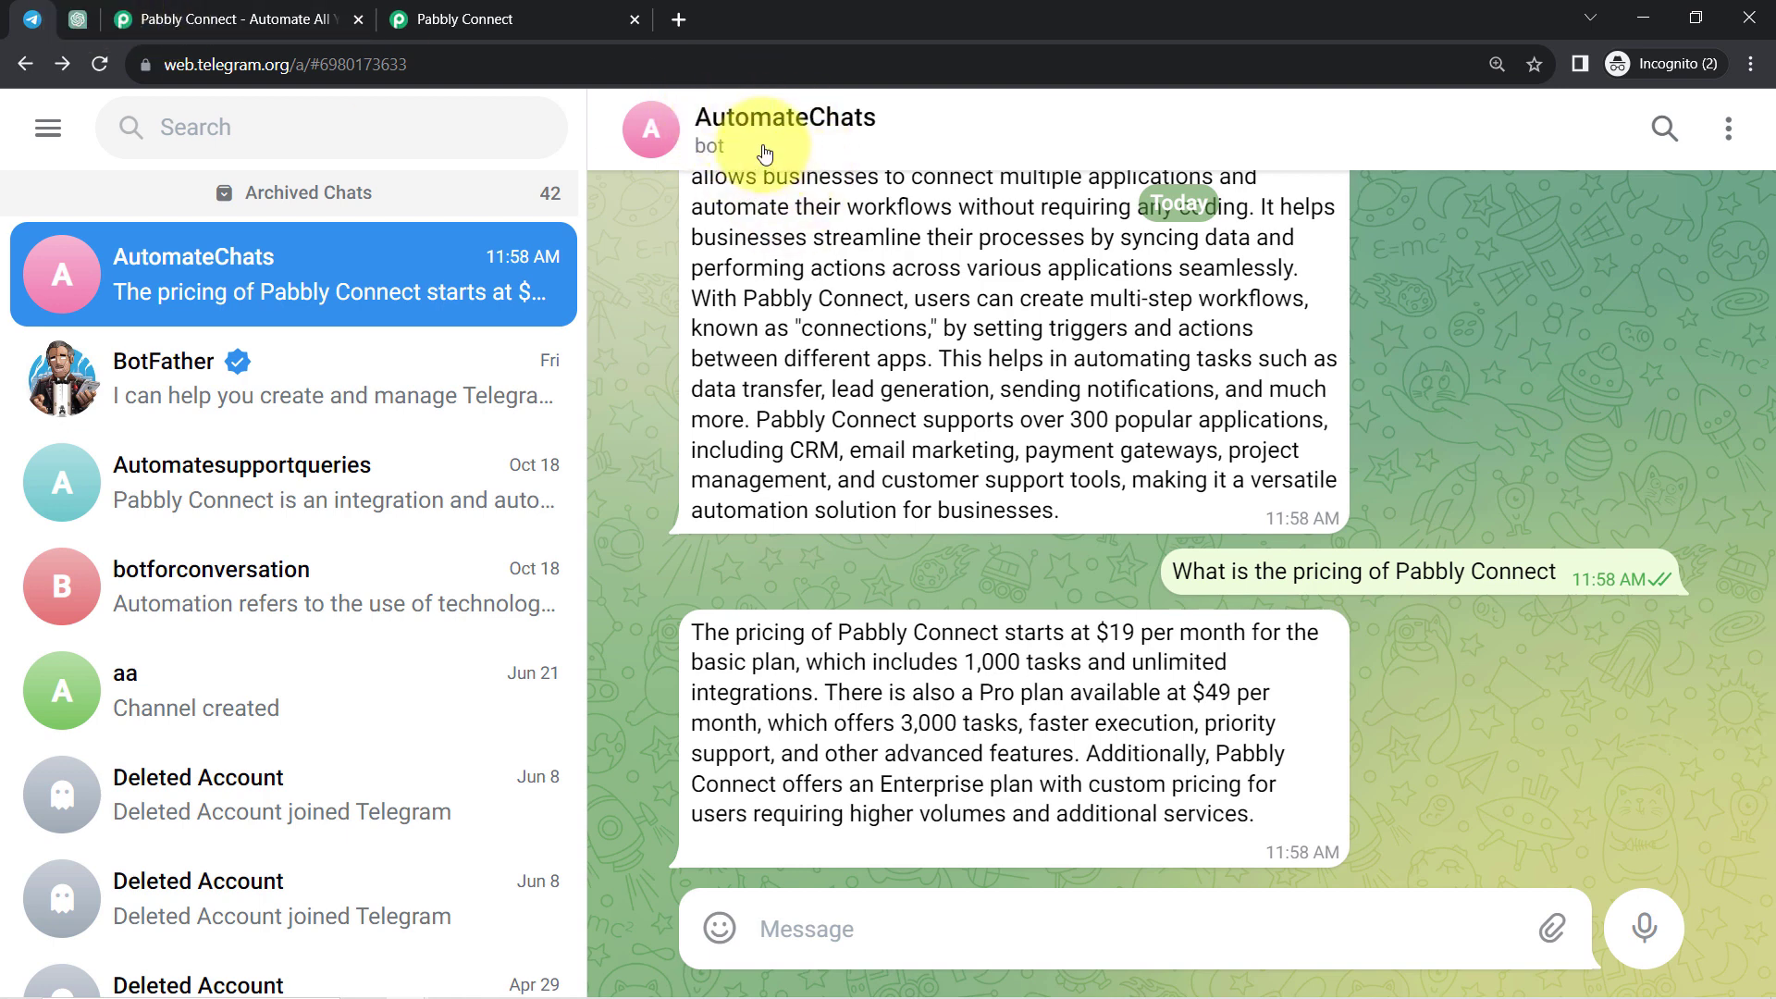
{"action": "left_click_drag", "start_coordinate": [735, 633], "coordinate": [1250, 633]}
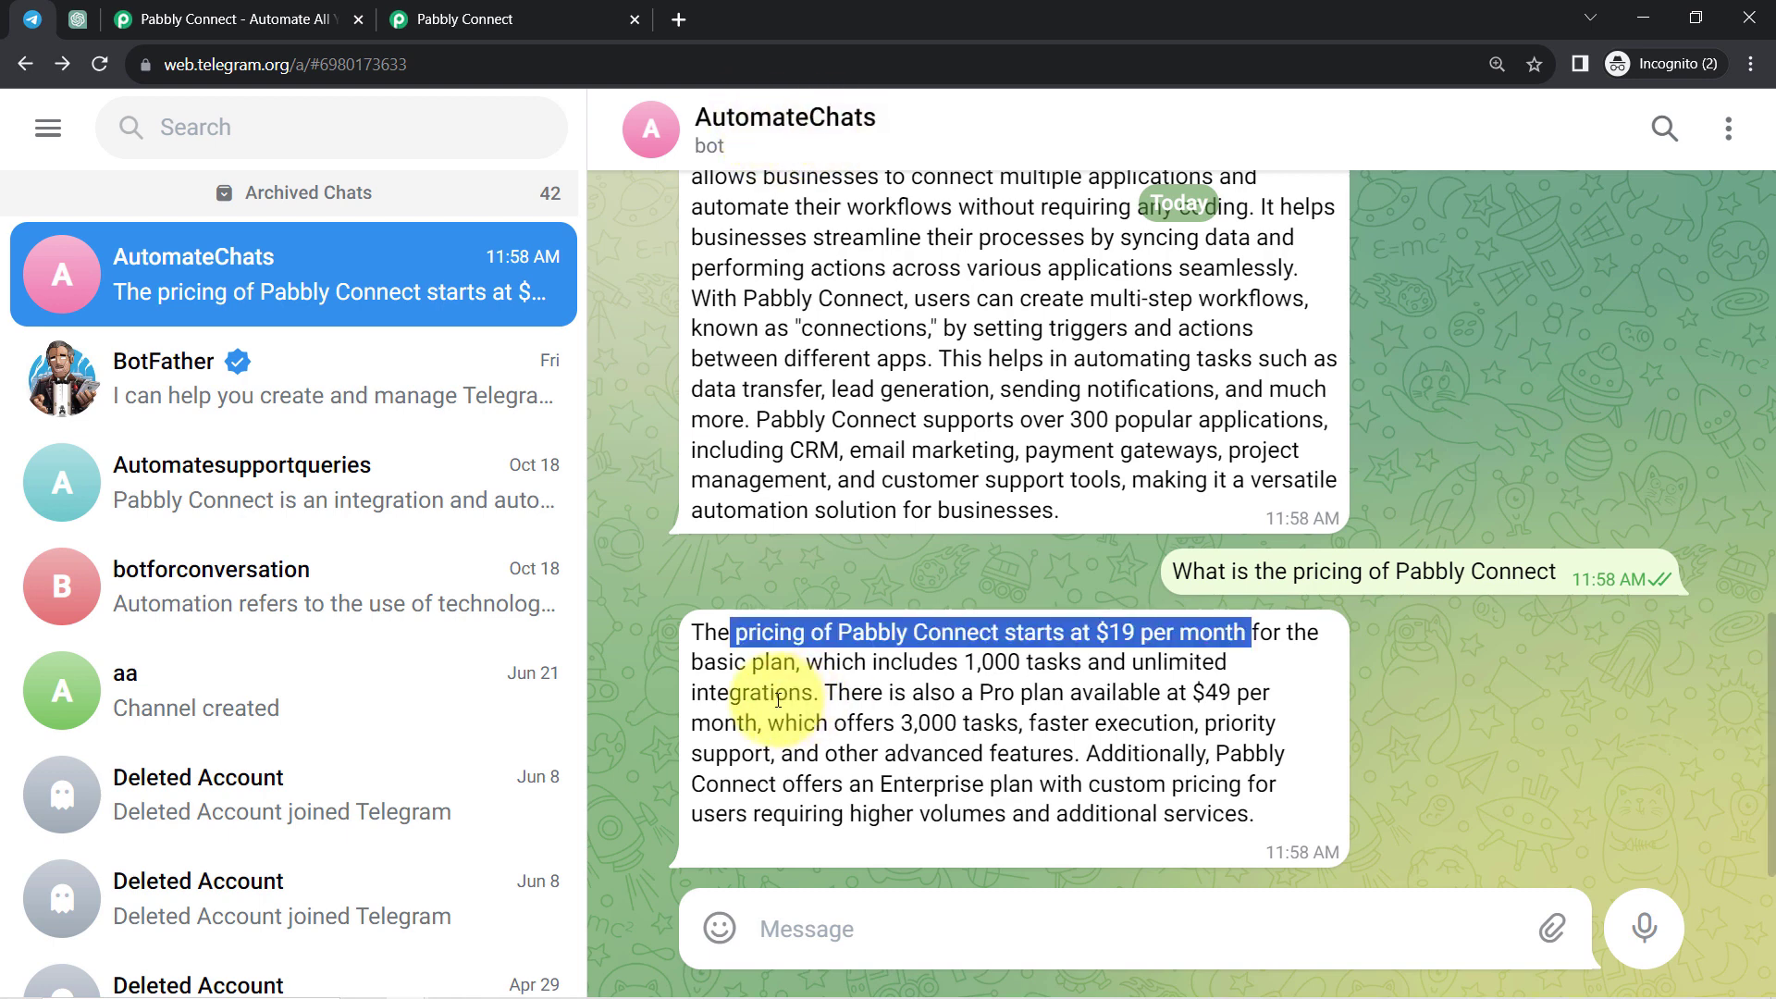
{"action": "left_click", "coordinate": [778, 700]}
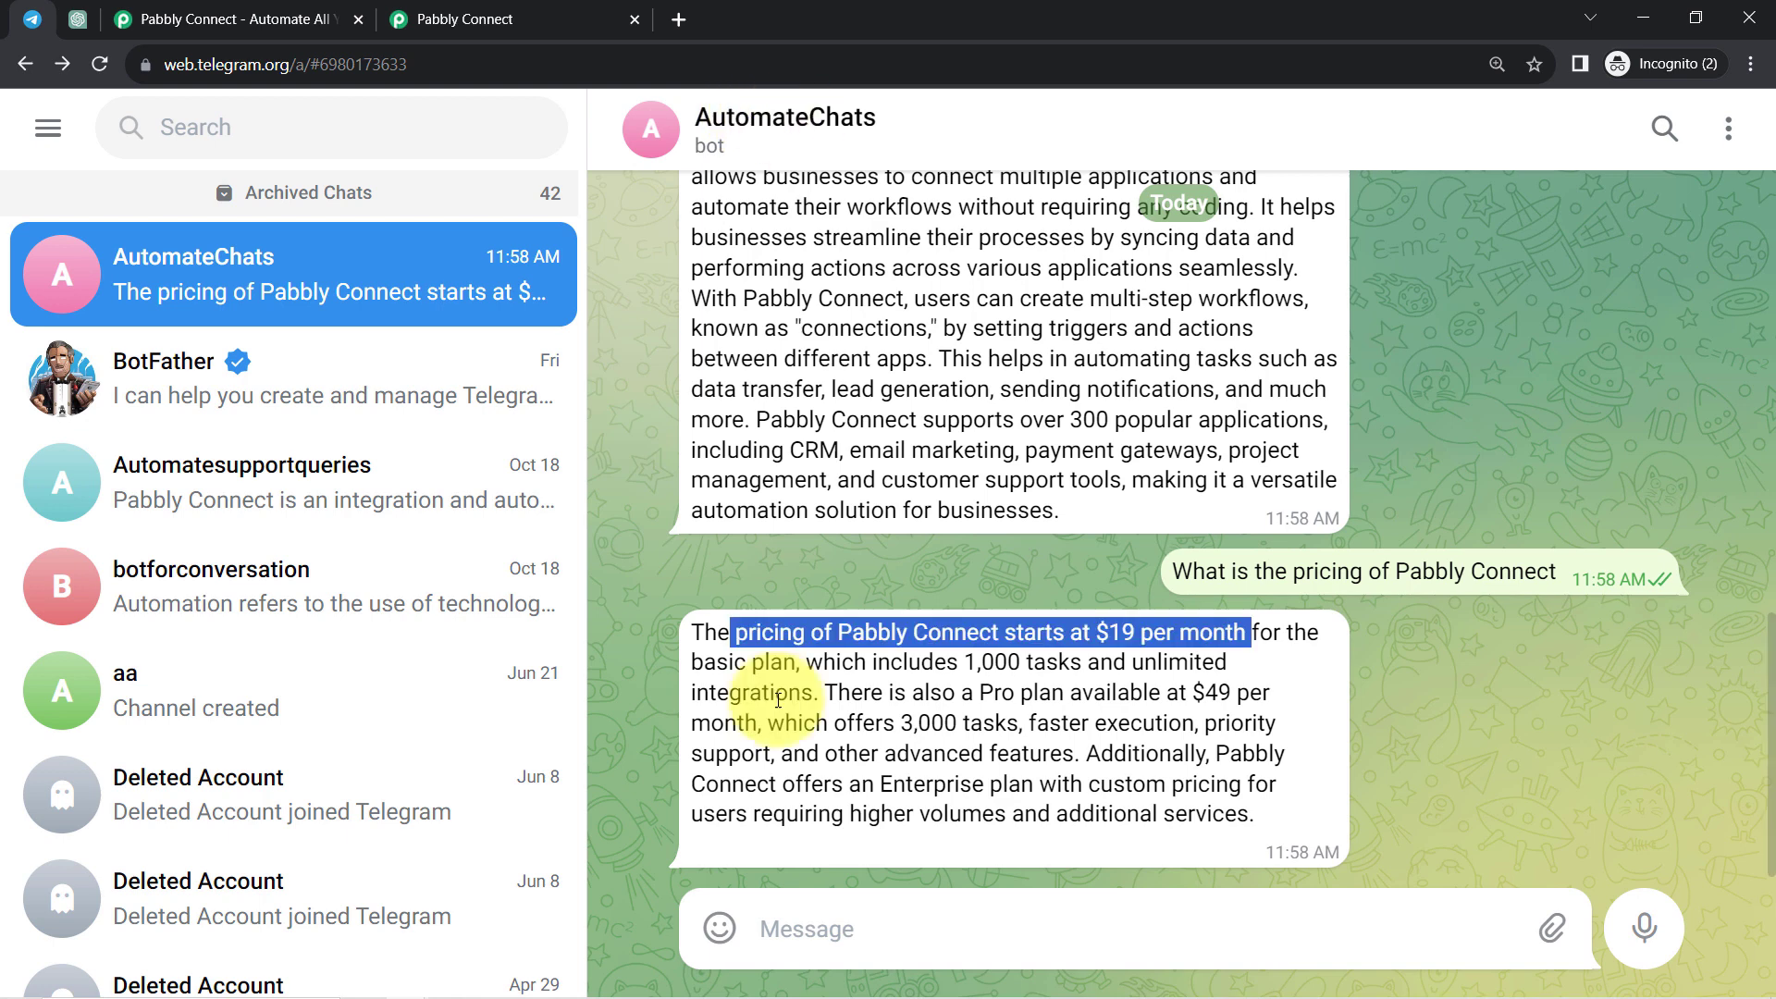
{"action": "left_click", "coordinate": [778, 700]}
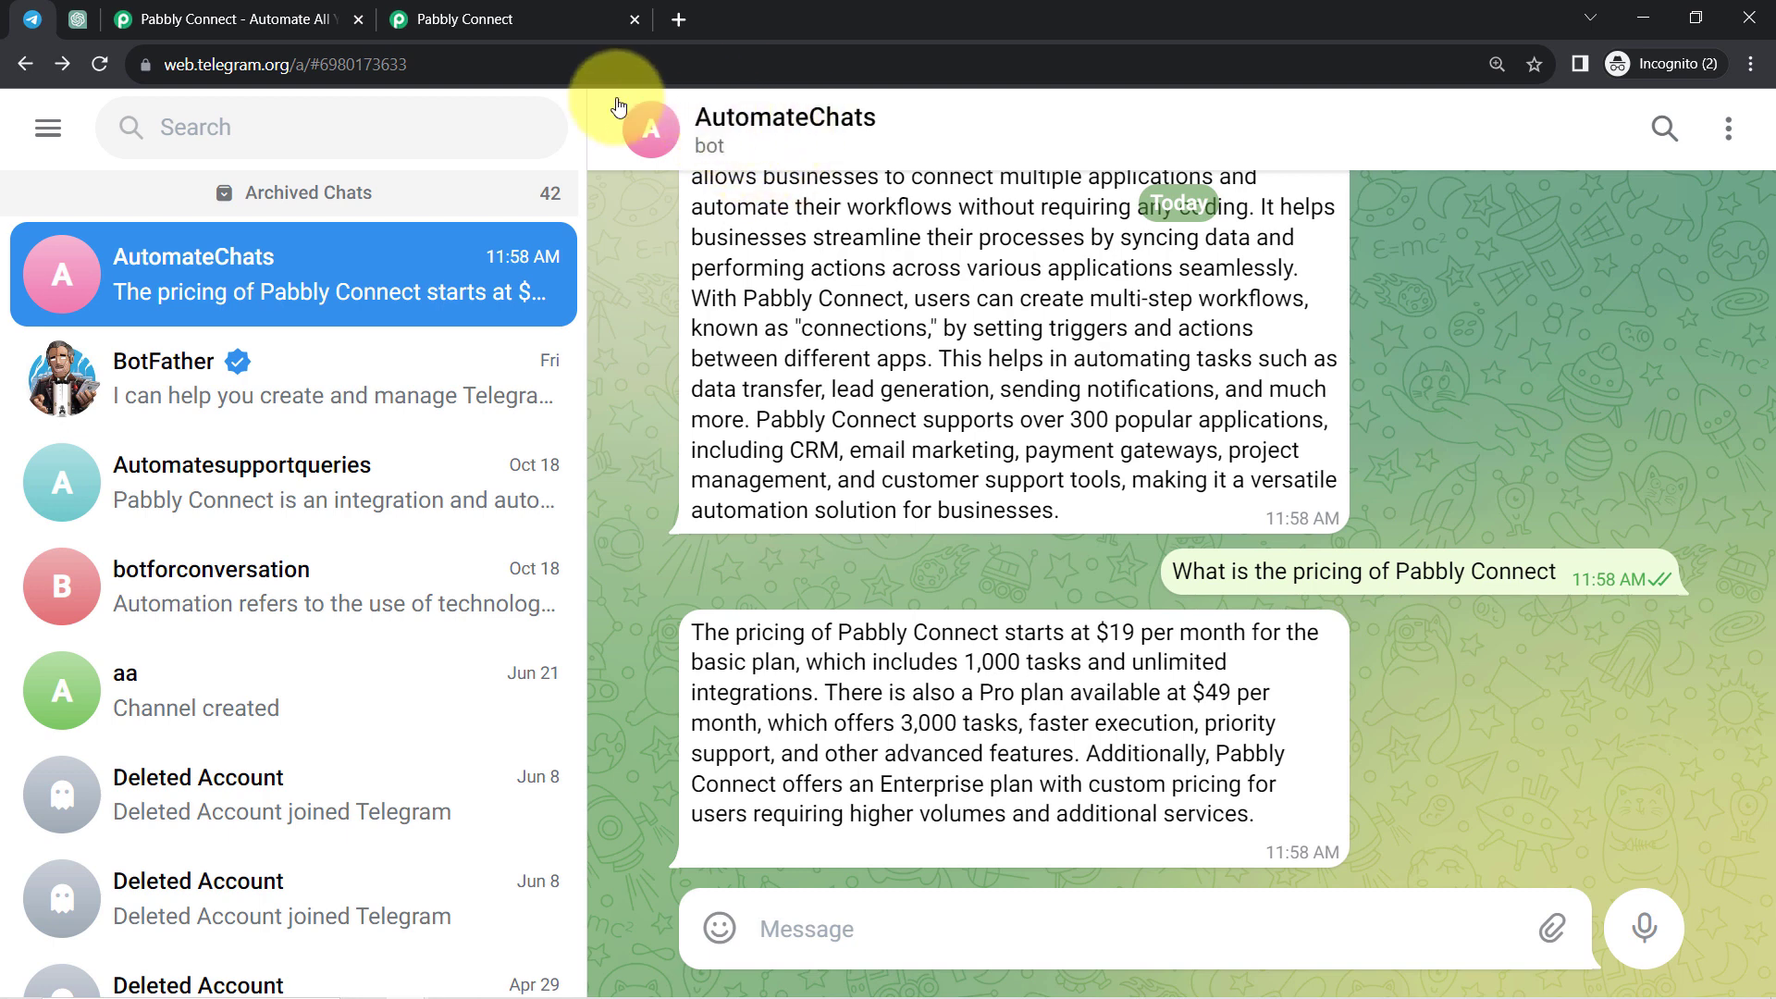
Look over the open ChatGPT page and Telegram chat, checking the web address of each
{"action": "left_click", "coordinate": [78, 18]}
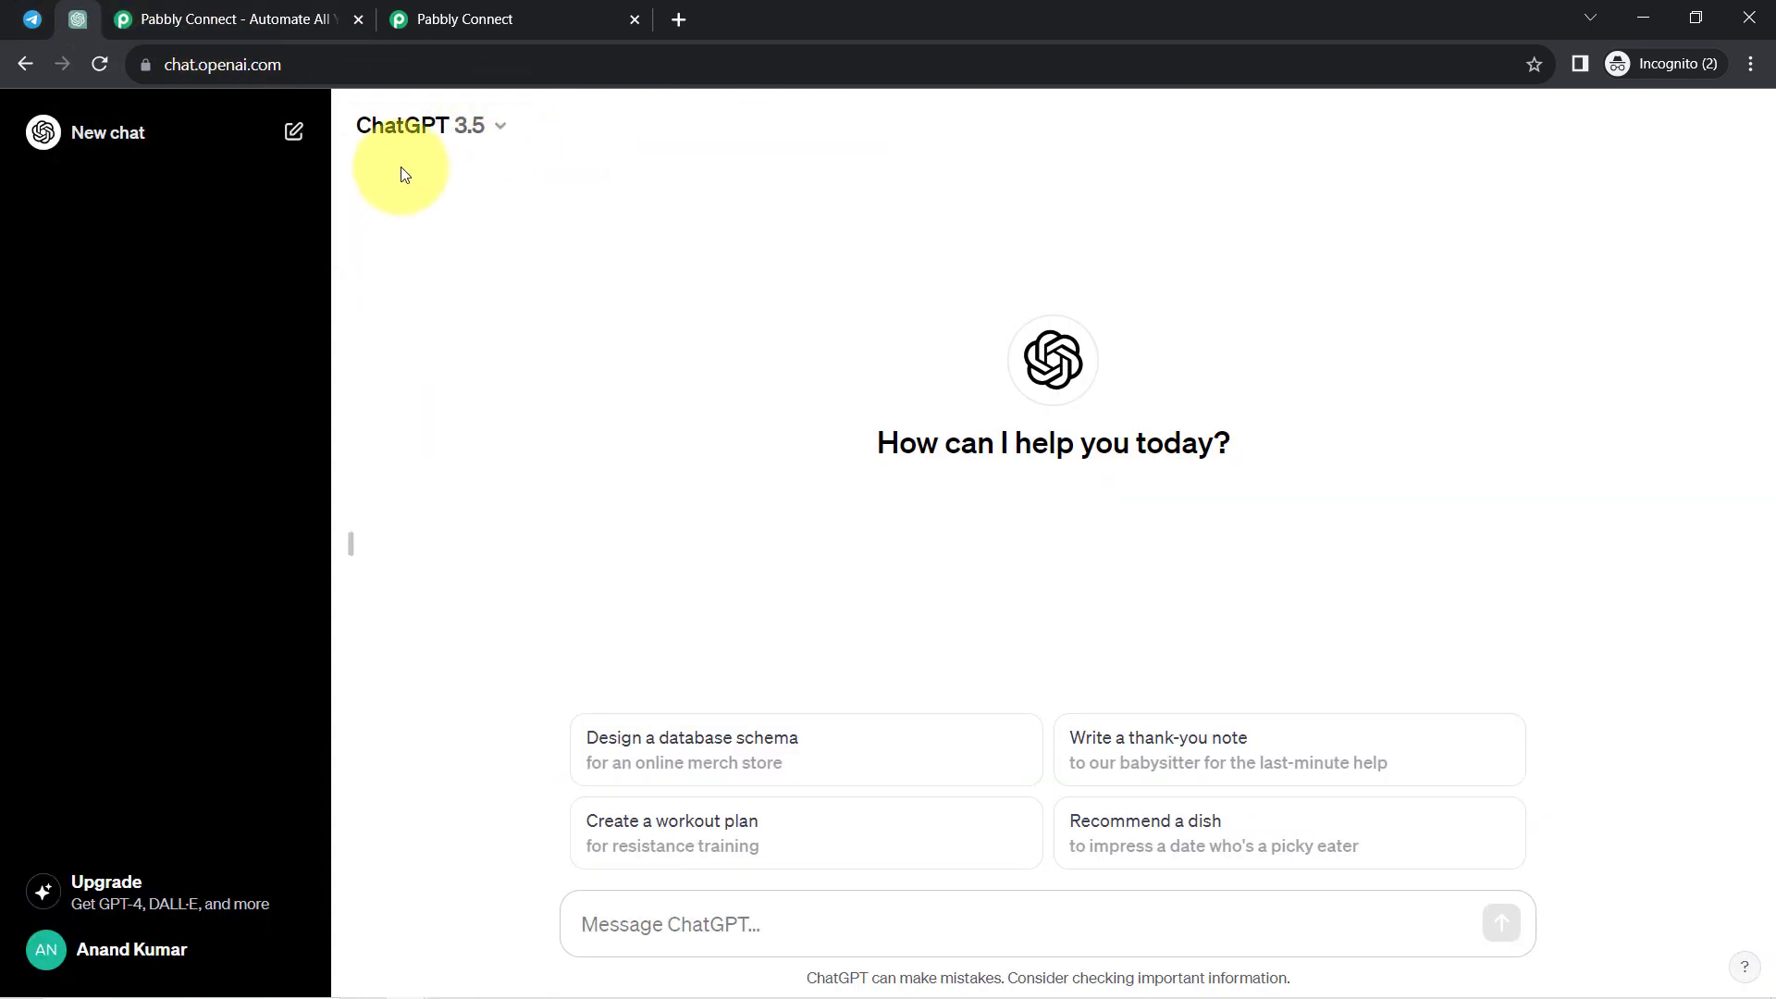
{"action": "left_click", "coordinate": [28, 18]}
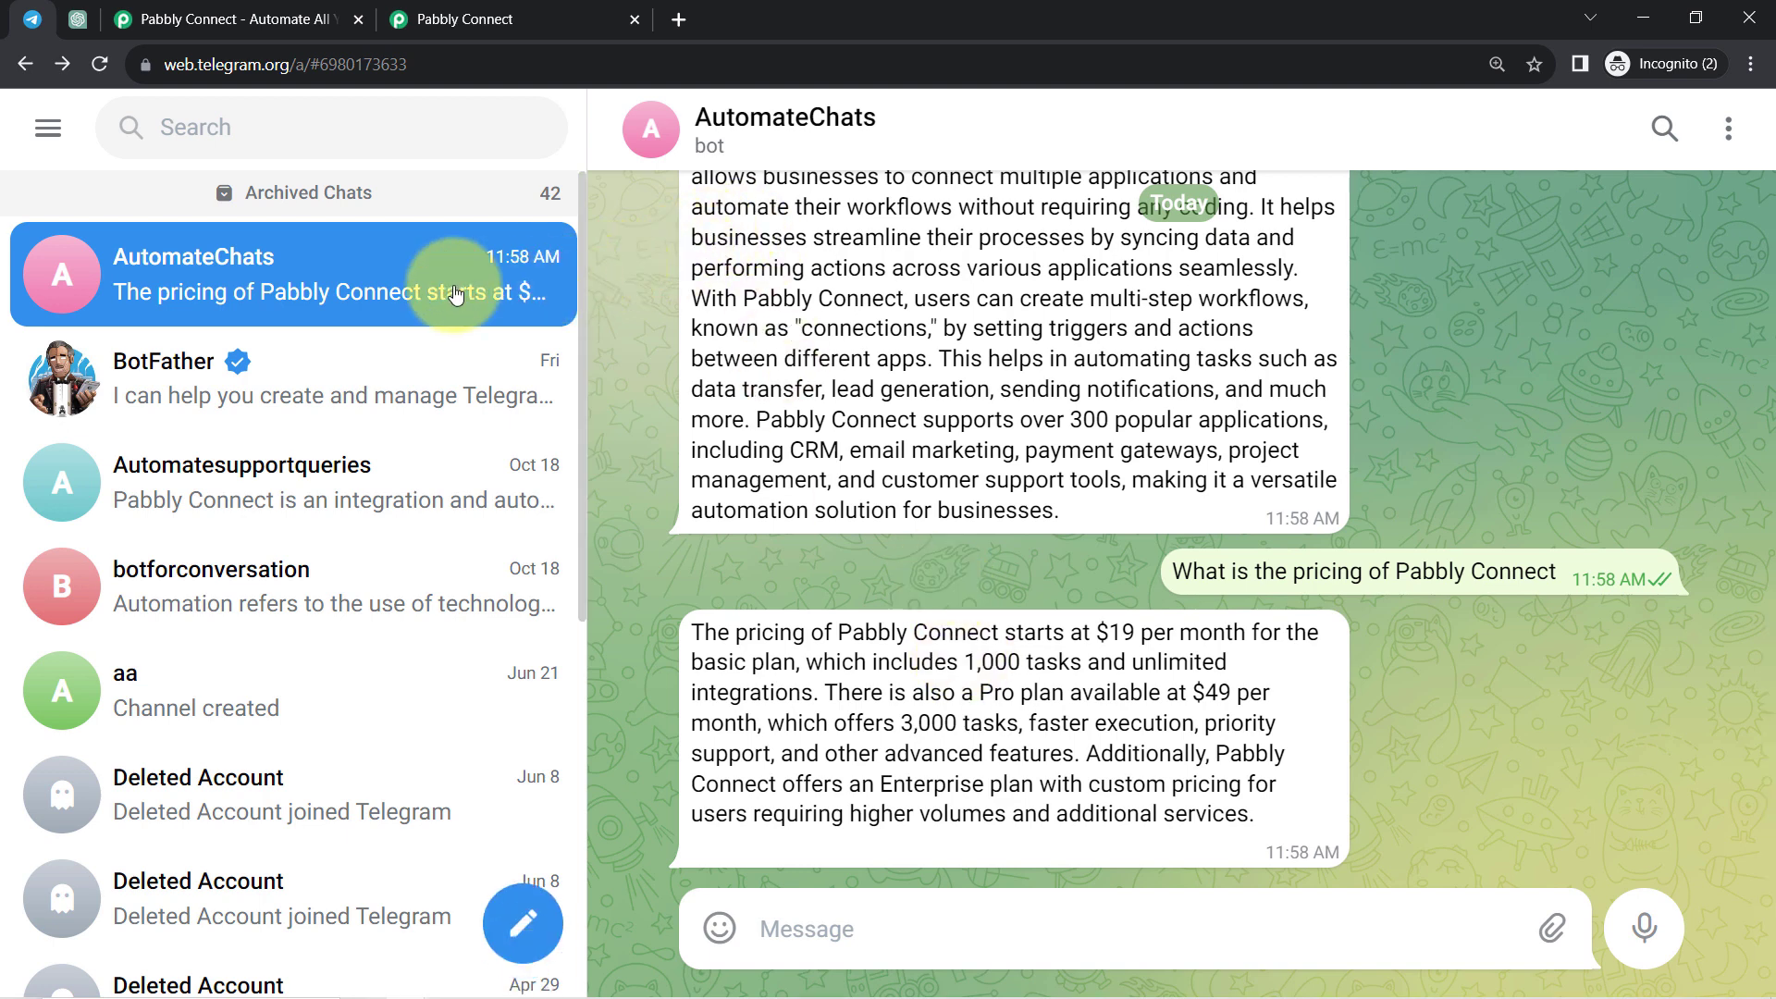
{"action": "left_click_drag", "start_coordinate": [245, 64], "coordinate": [343, 63]}
{"action": "left_click", "coordinate": [79, 18]}
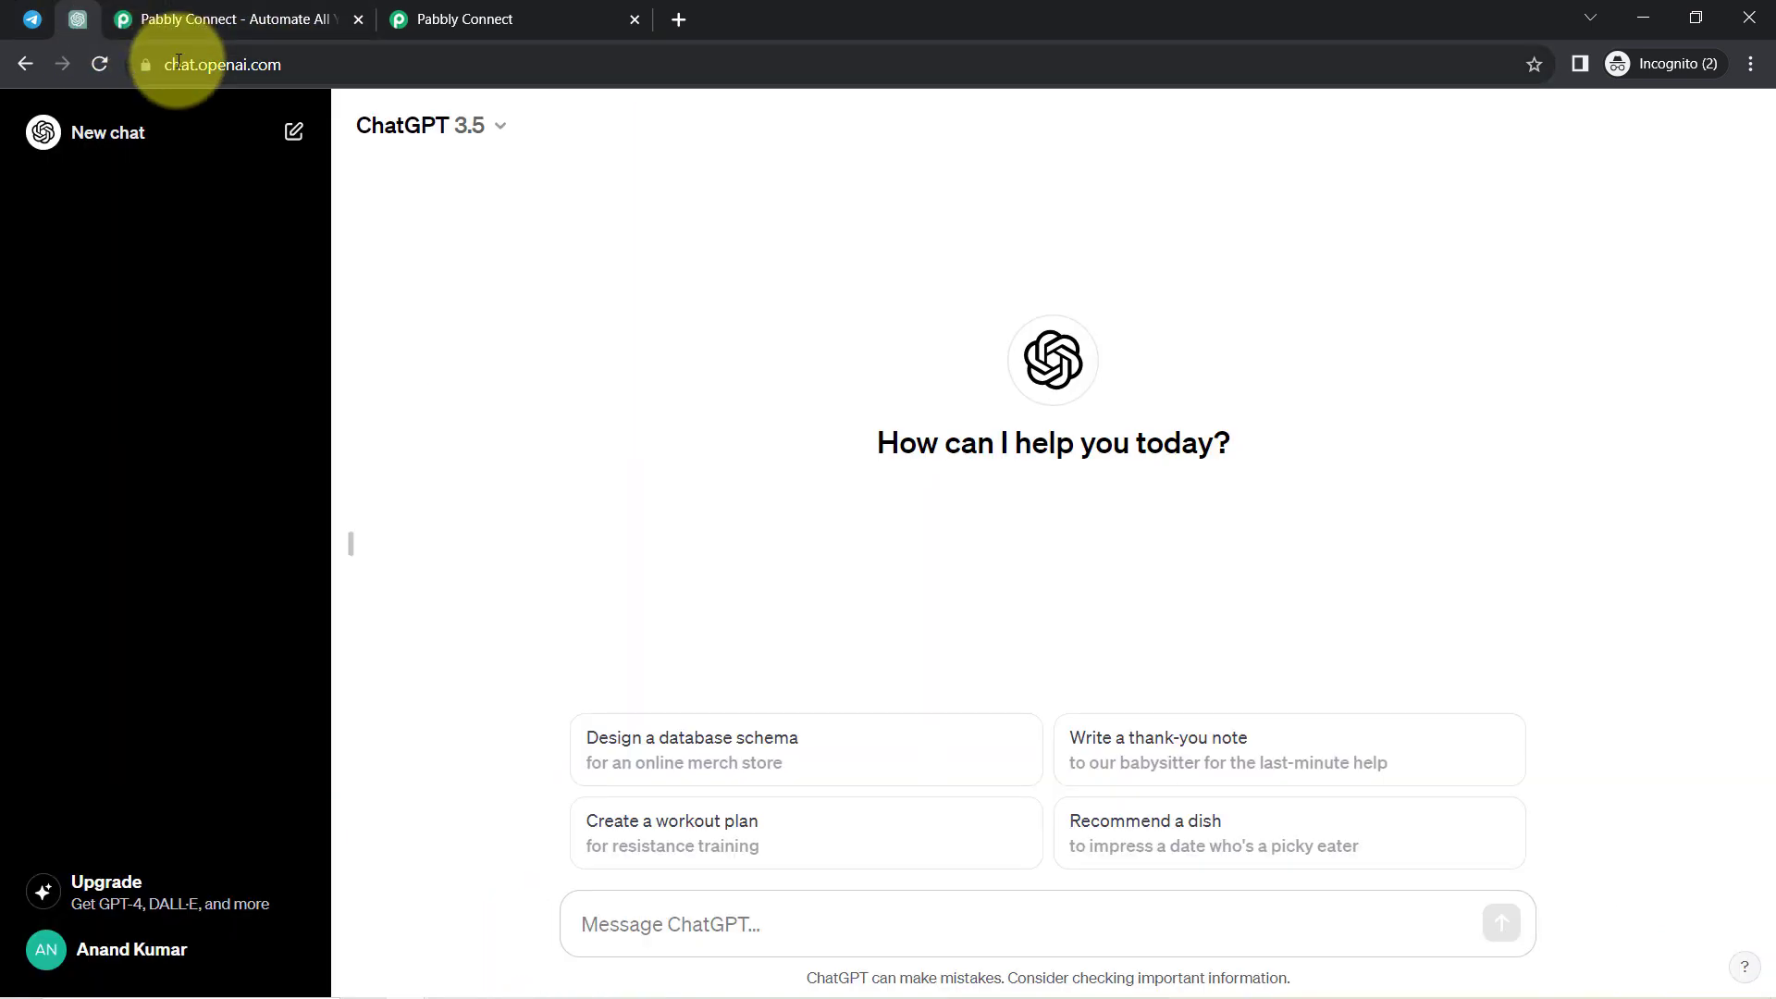
{"action": "left_click_drag", "start_coordinate": [180, 64], "coordinate": [300, 62]}
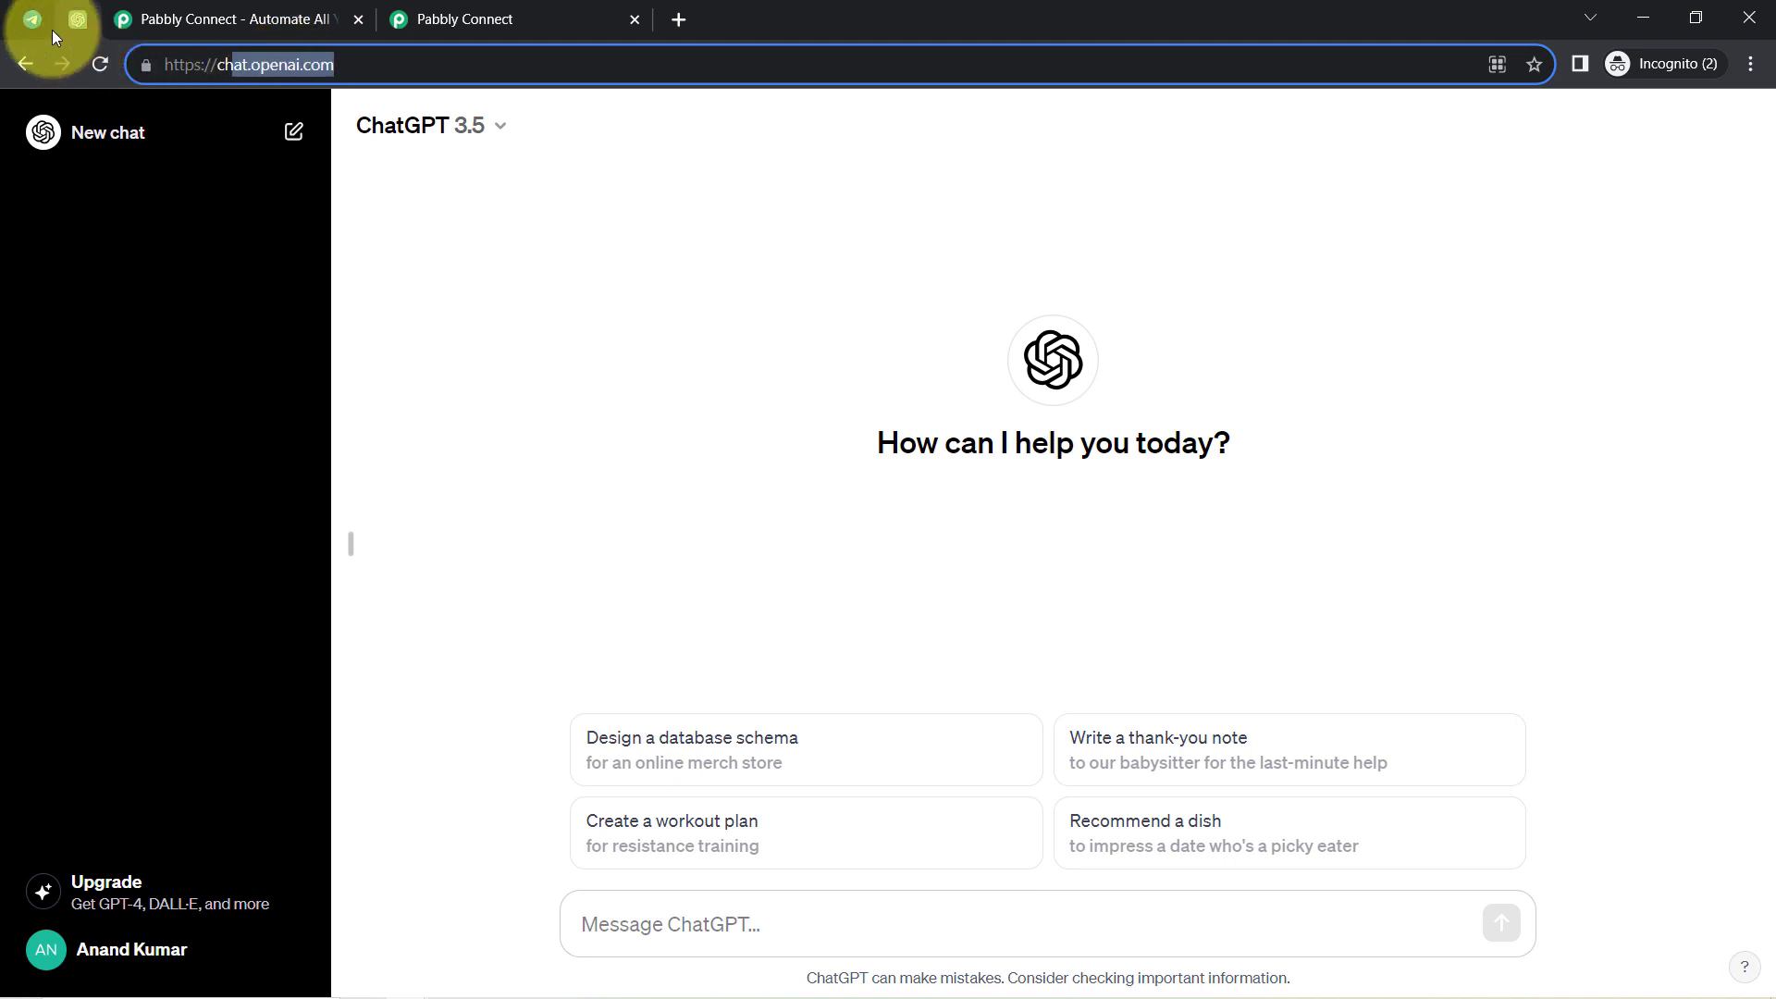
Switch to the Pabbly Connect website and review its address, headline and sign-up option alongside the Pabbly Connect dashboard
{"action": "left_click", "coordinate": [222, 28]}
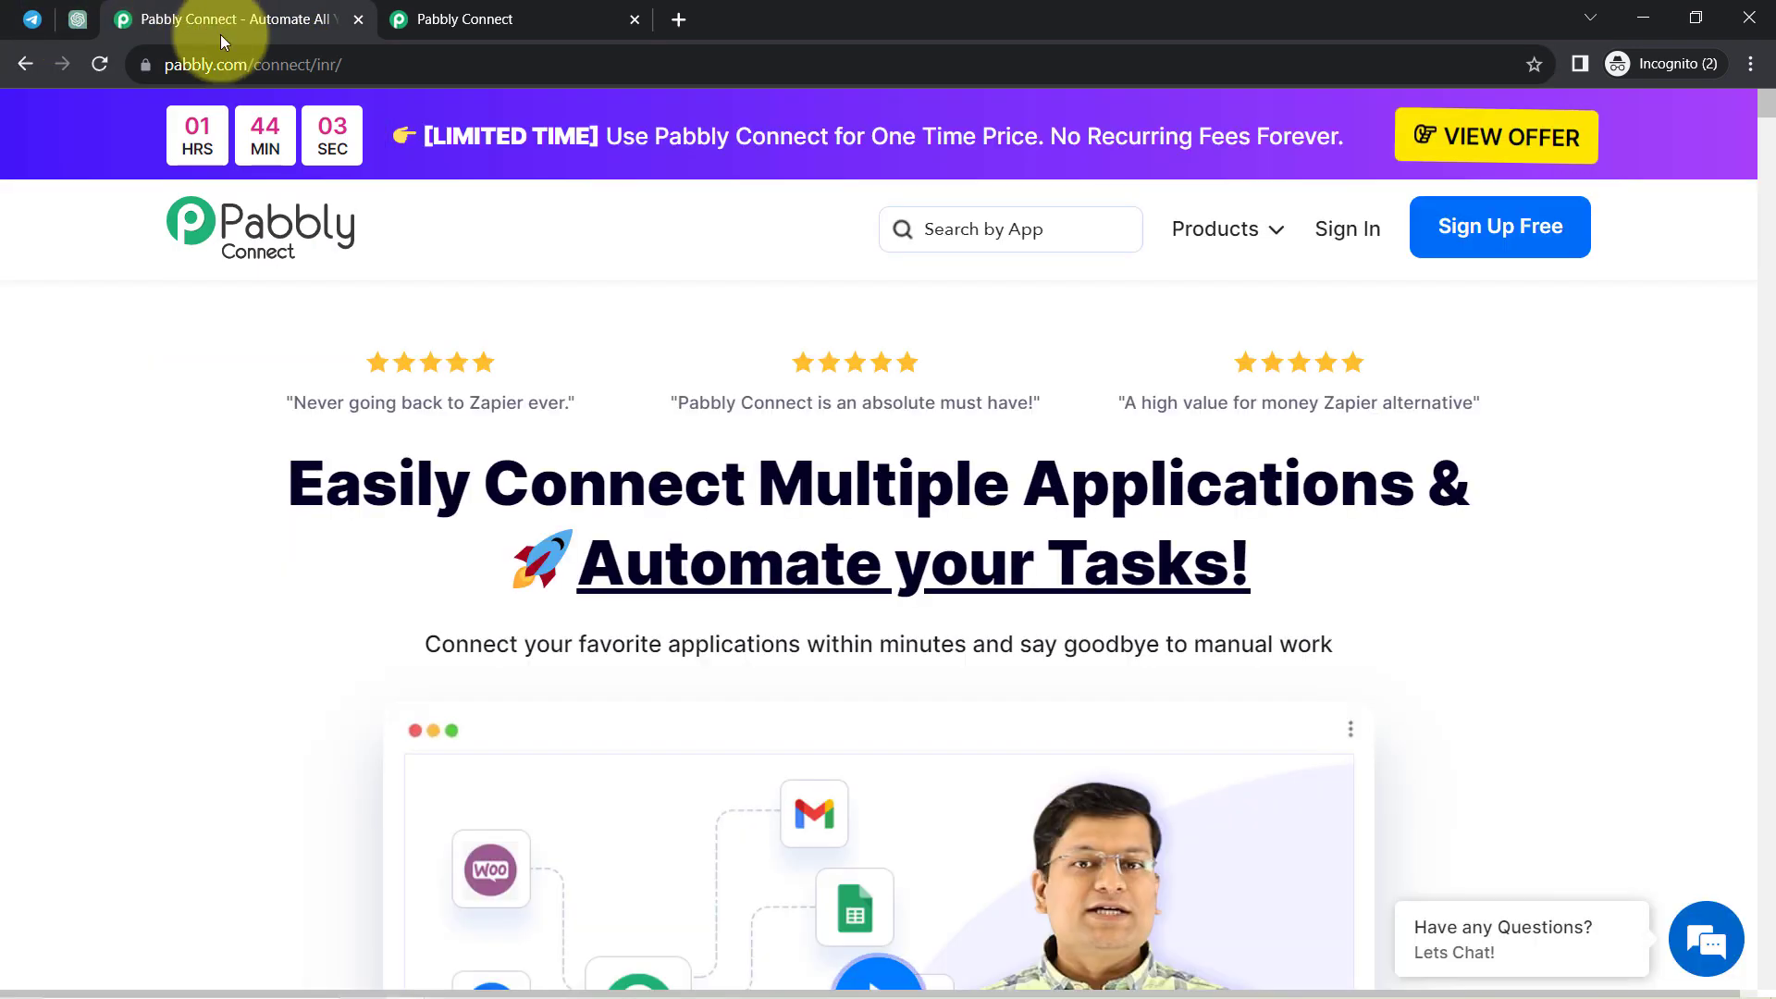
{"action": "left_click_drag", "start_coordinate": [191, 64], "coordinate": [424, 73]}
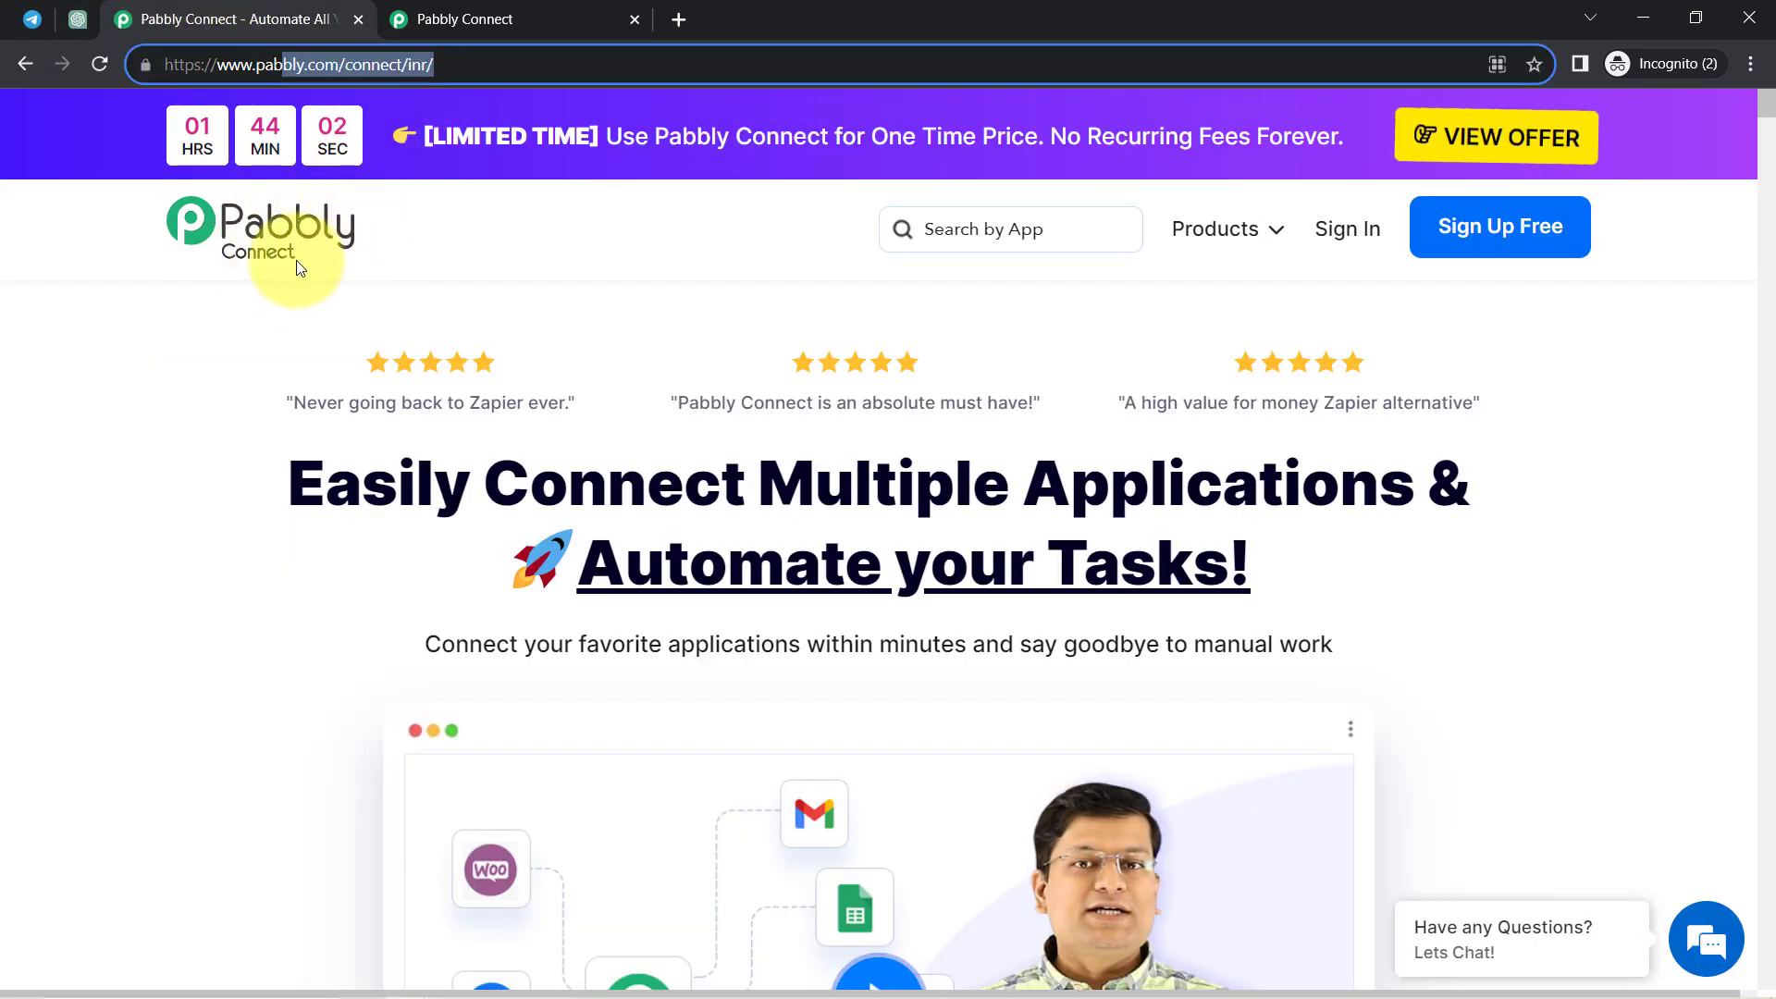
{"action": "left_click_drag", "start_coordinate": [362, 468], "coordinate": [1303, 632]}
{"action": "left_click", "coordinate": [611, 19]}
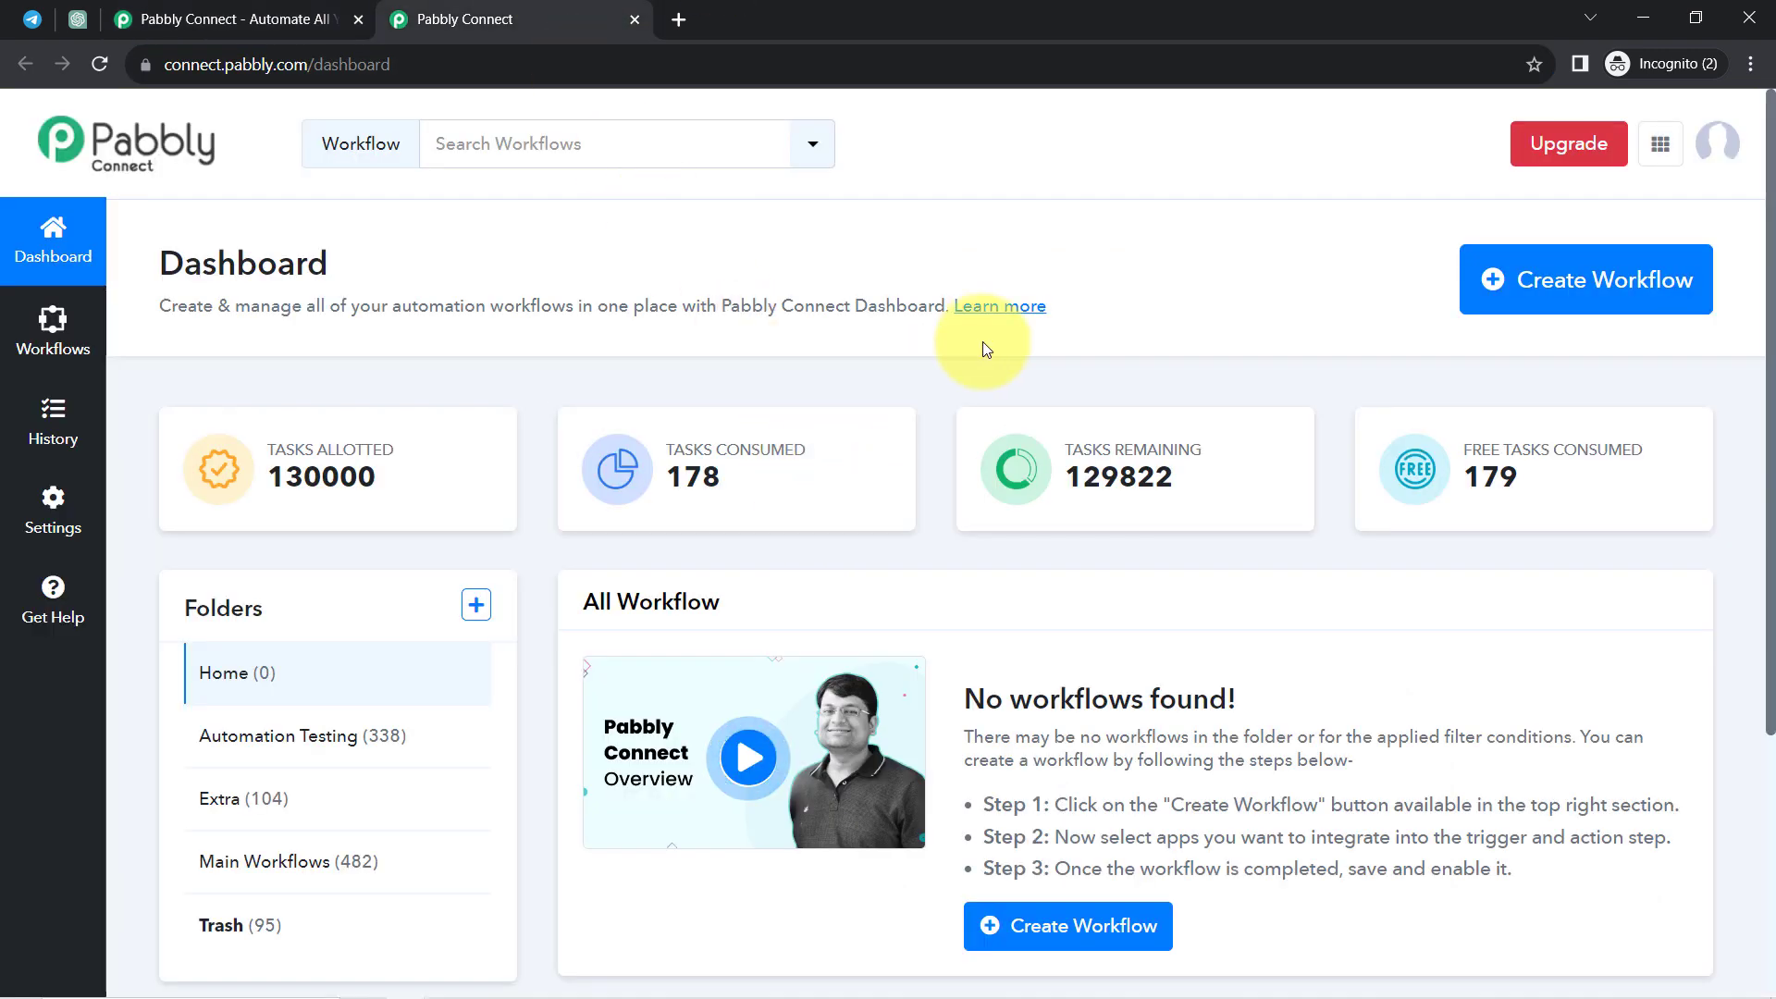
{"action": "left_click", "coordinate": [151, 11]}
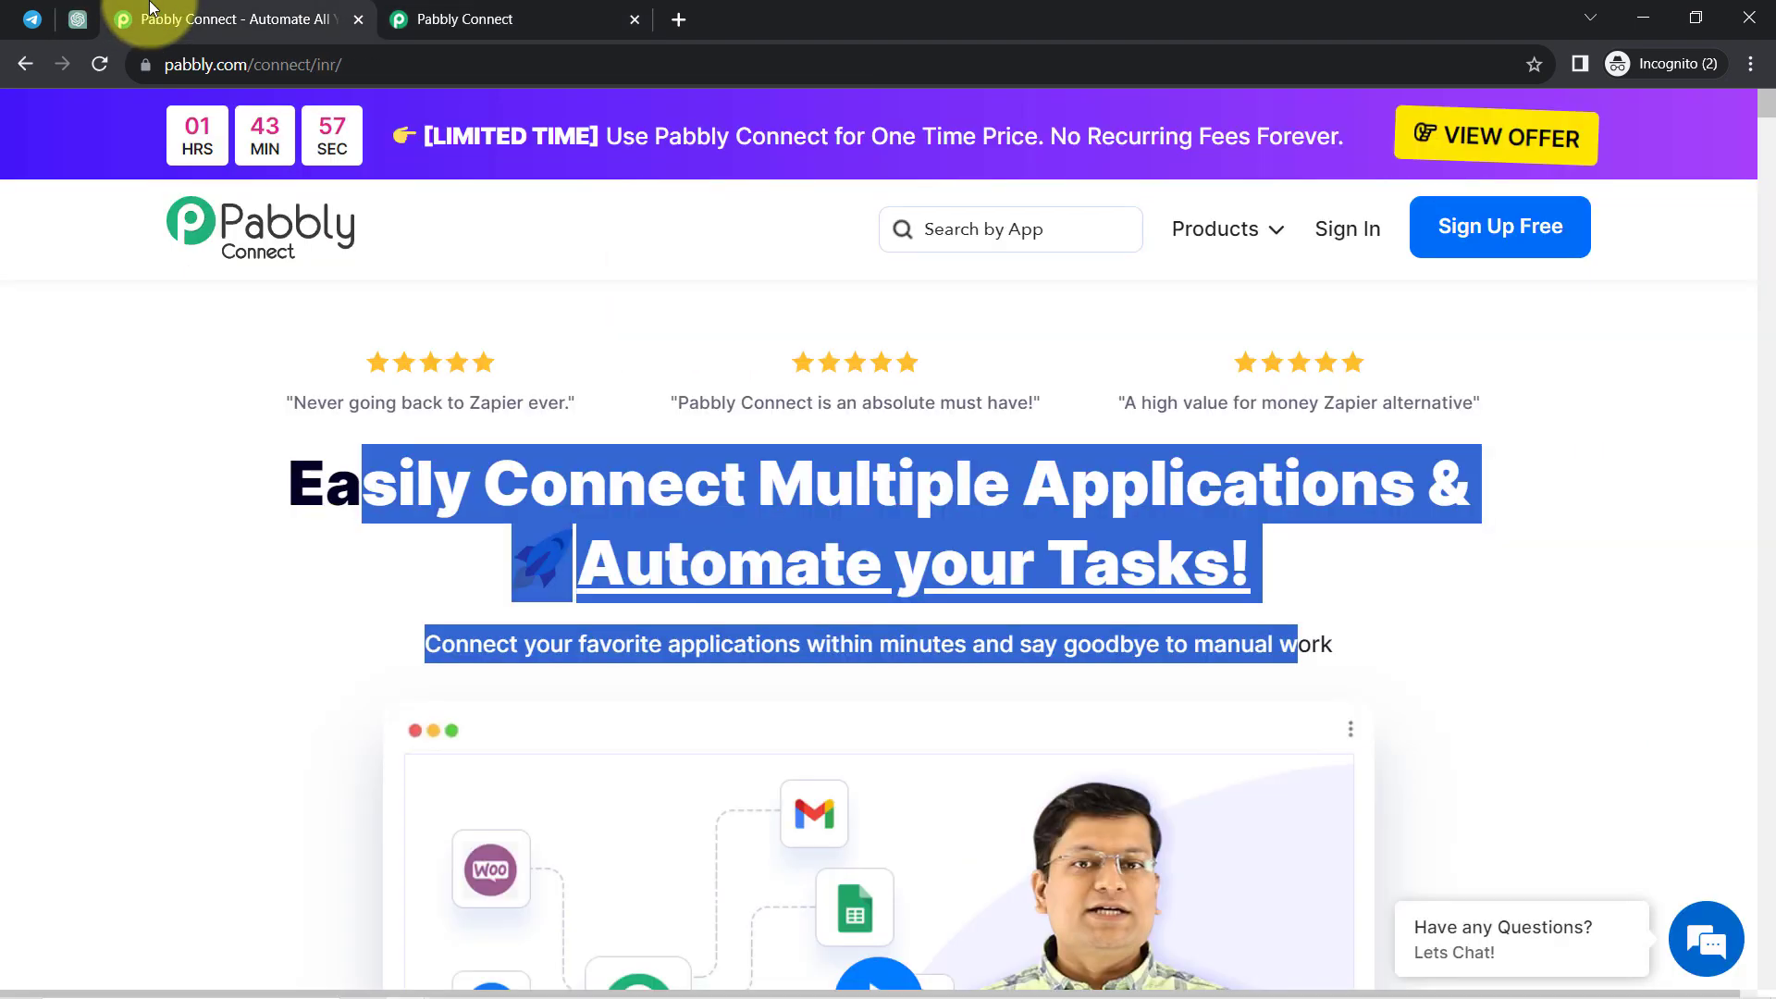
{"action": "left_click", "coordinate": [358, 476]}
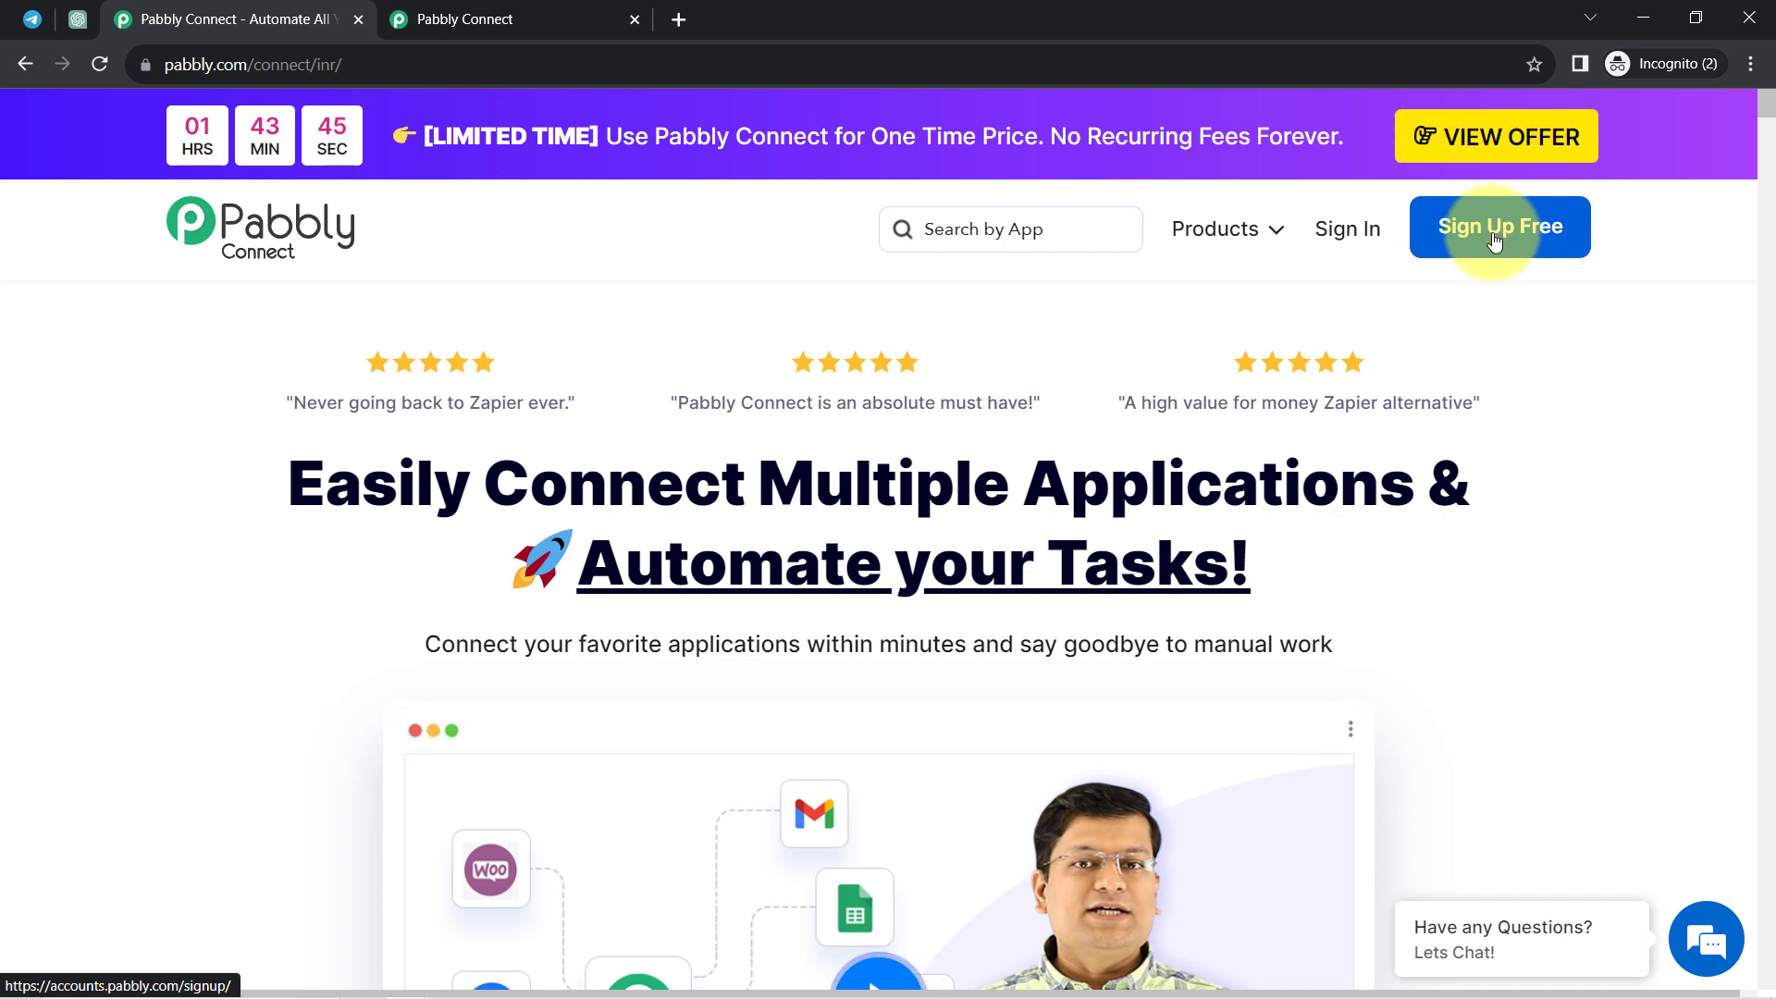
From the Pabbly Connect dashboard, create a workflow named "Automate Customer Support using ChatGPT & Telegram" in the Main Workflows folder
{"action": "left_click", "coordinate": [469, 18]}
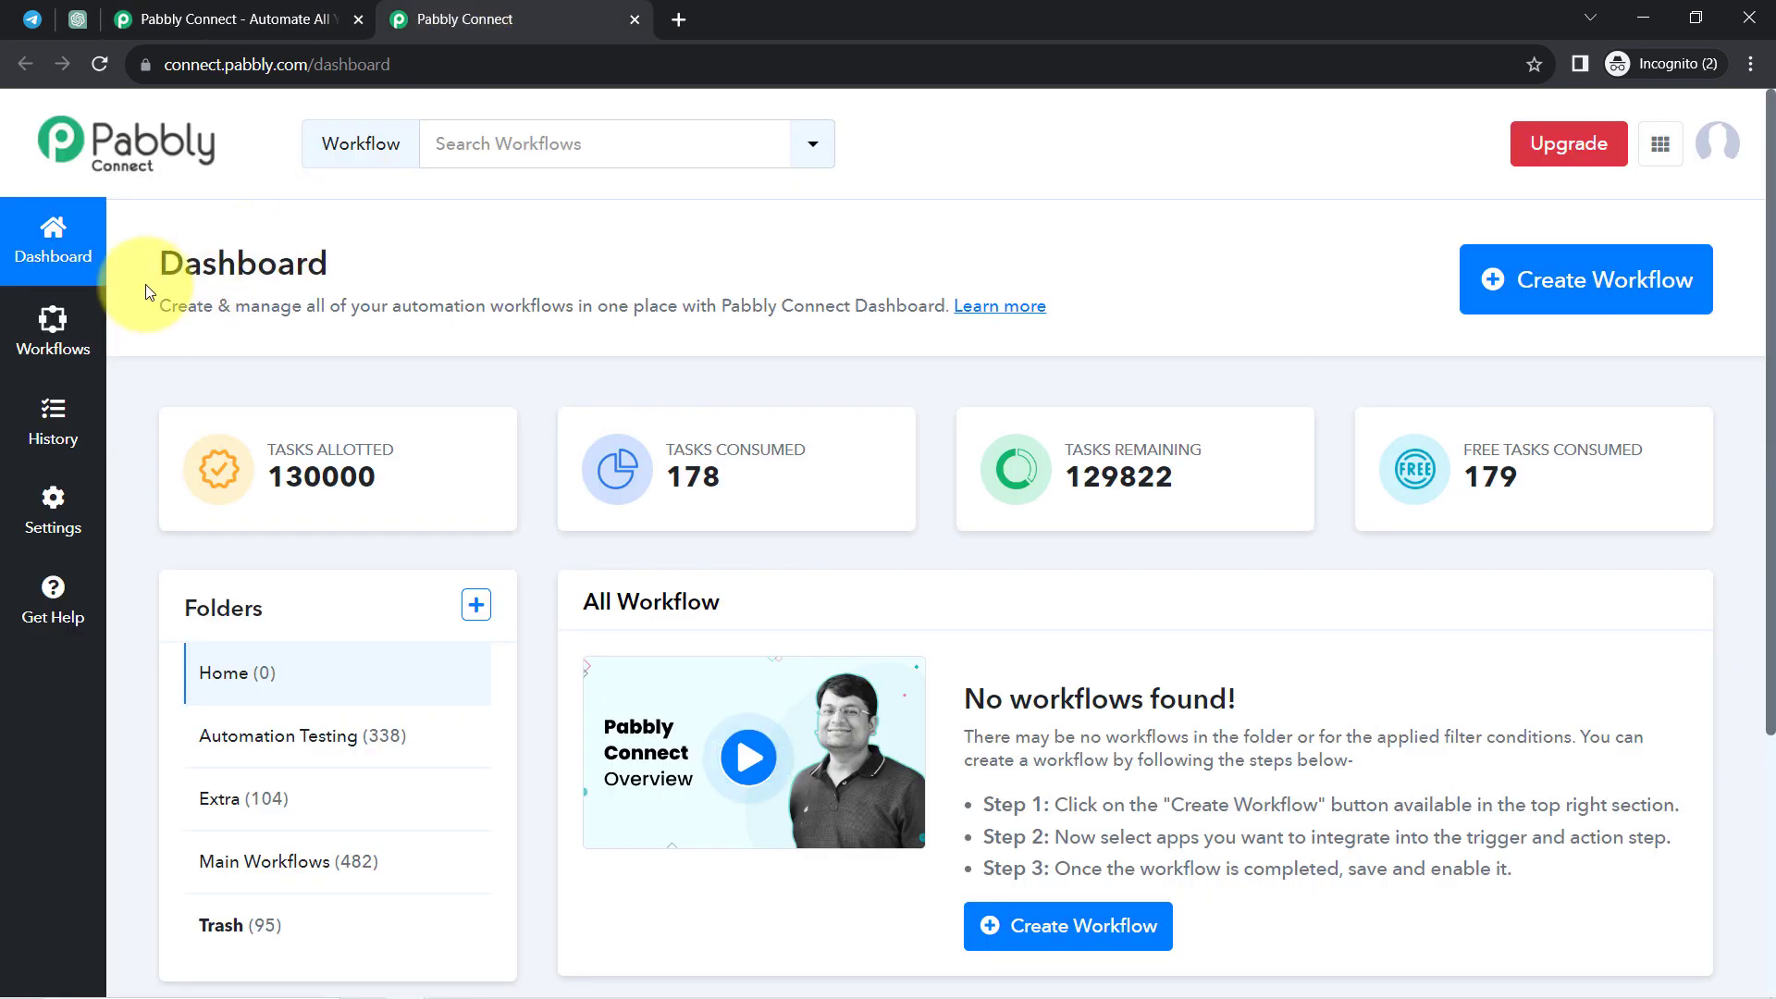
{"action": "double_click", "coordinate": [197, 269]}
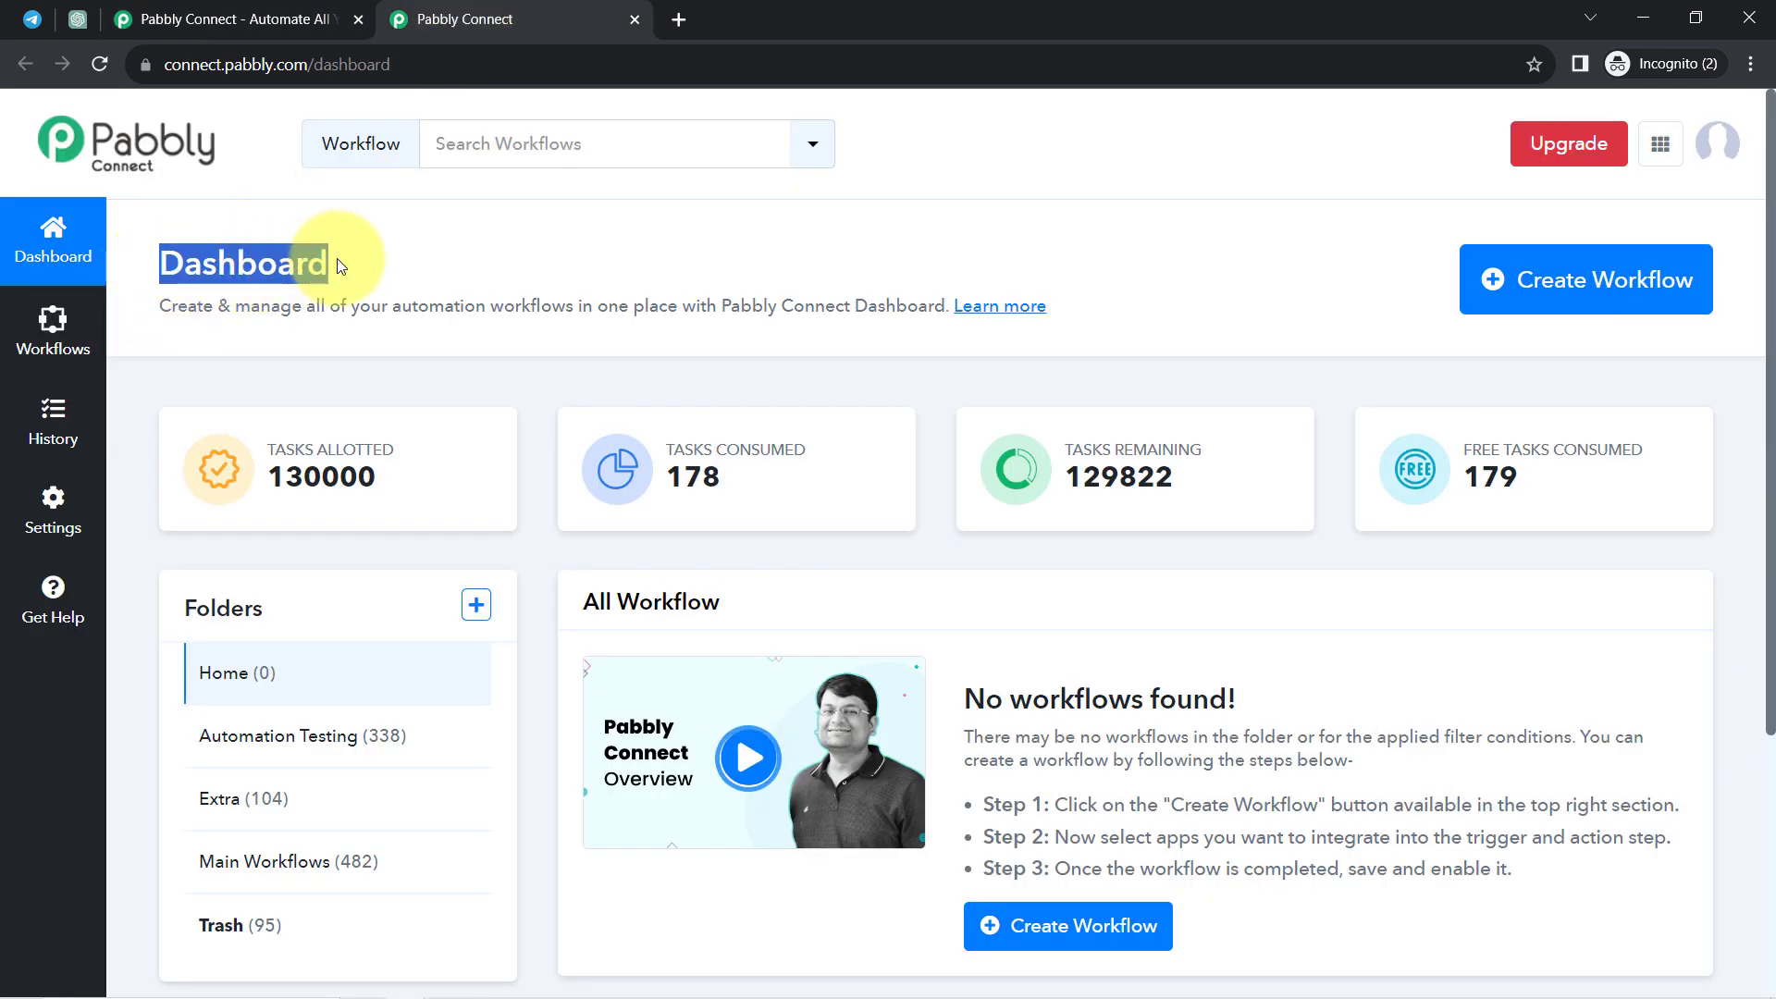
{"action": "left_click", "coordinate": [1487, 279]}
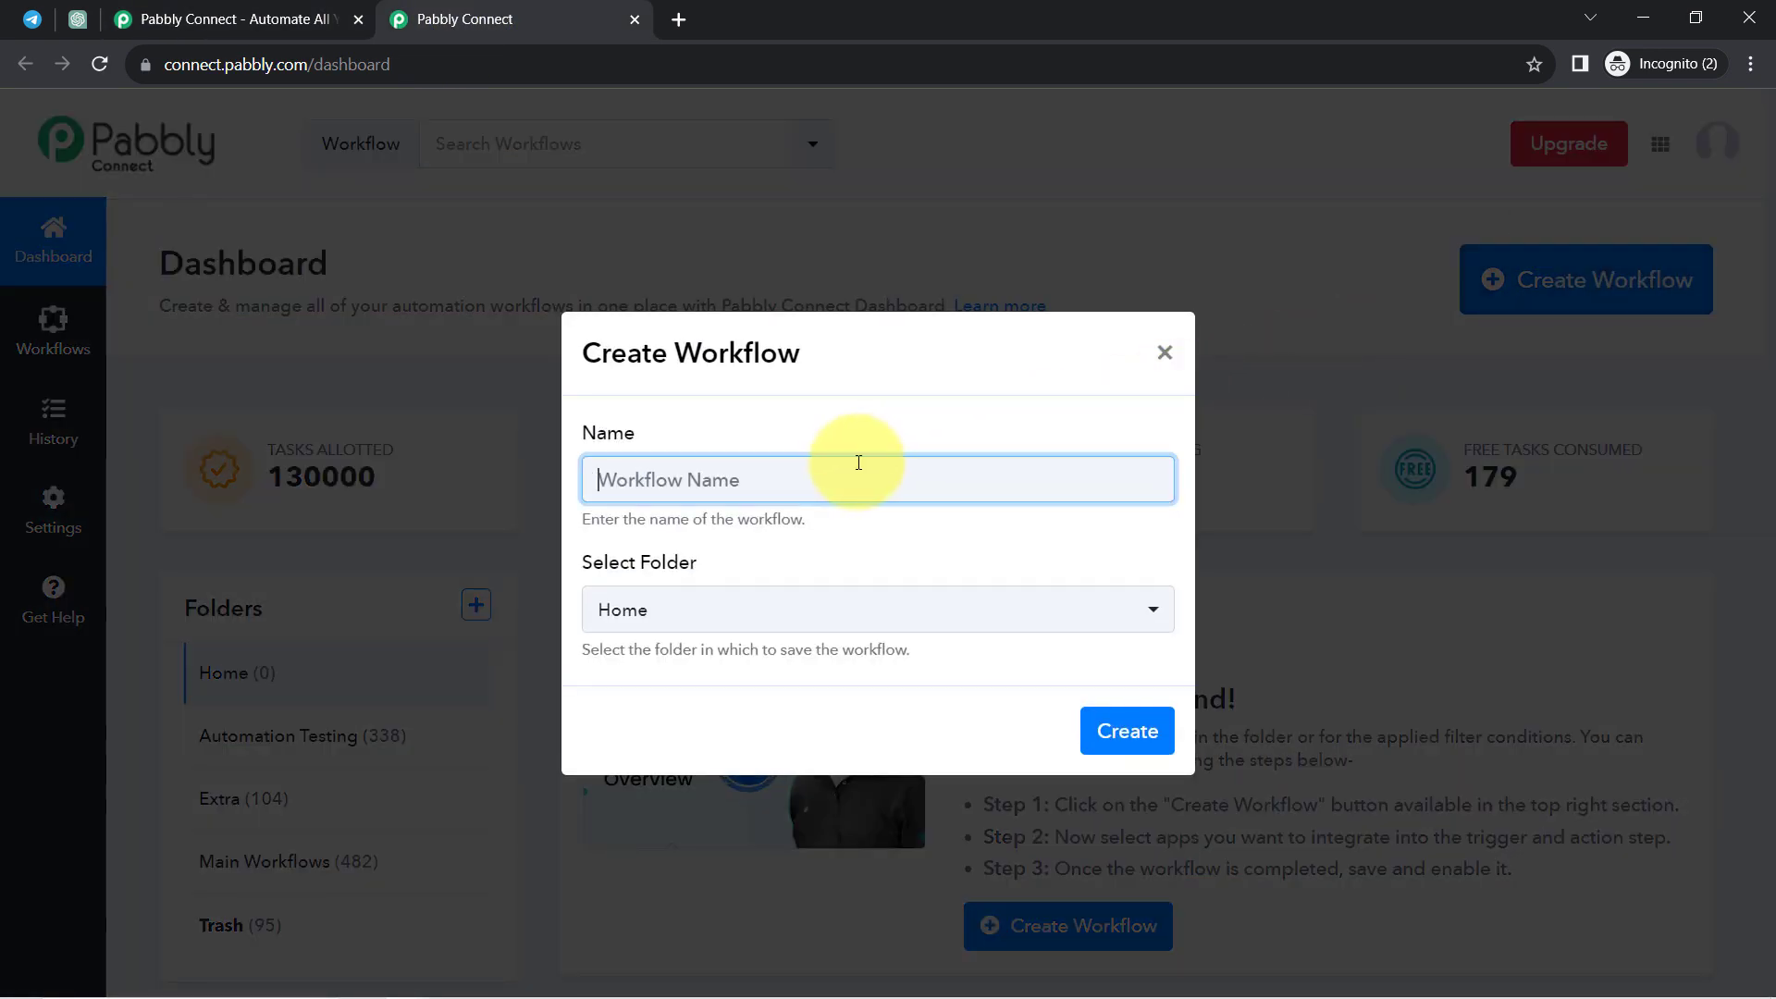
{"action": "type", "text": "Automate Customer Support using ChatGPT & Telegram"}
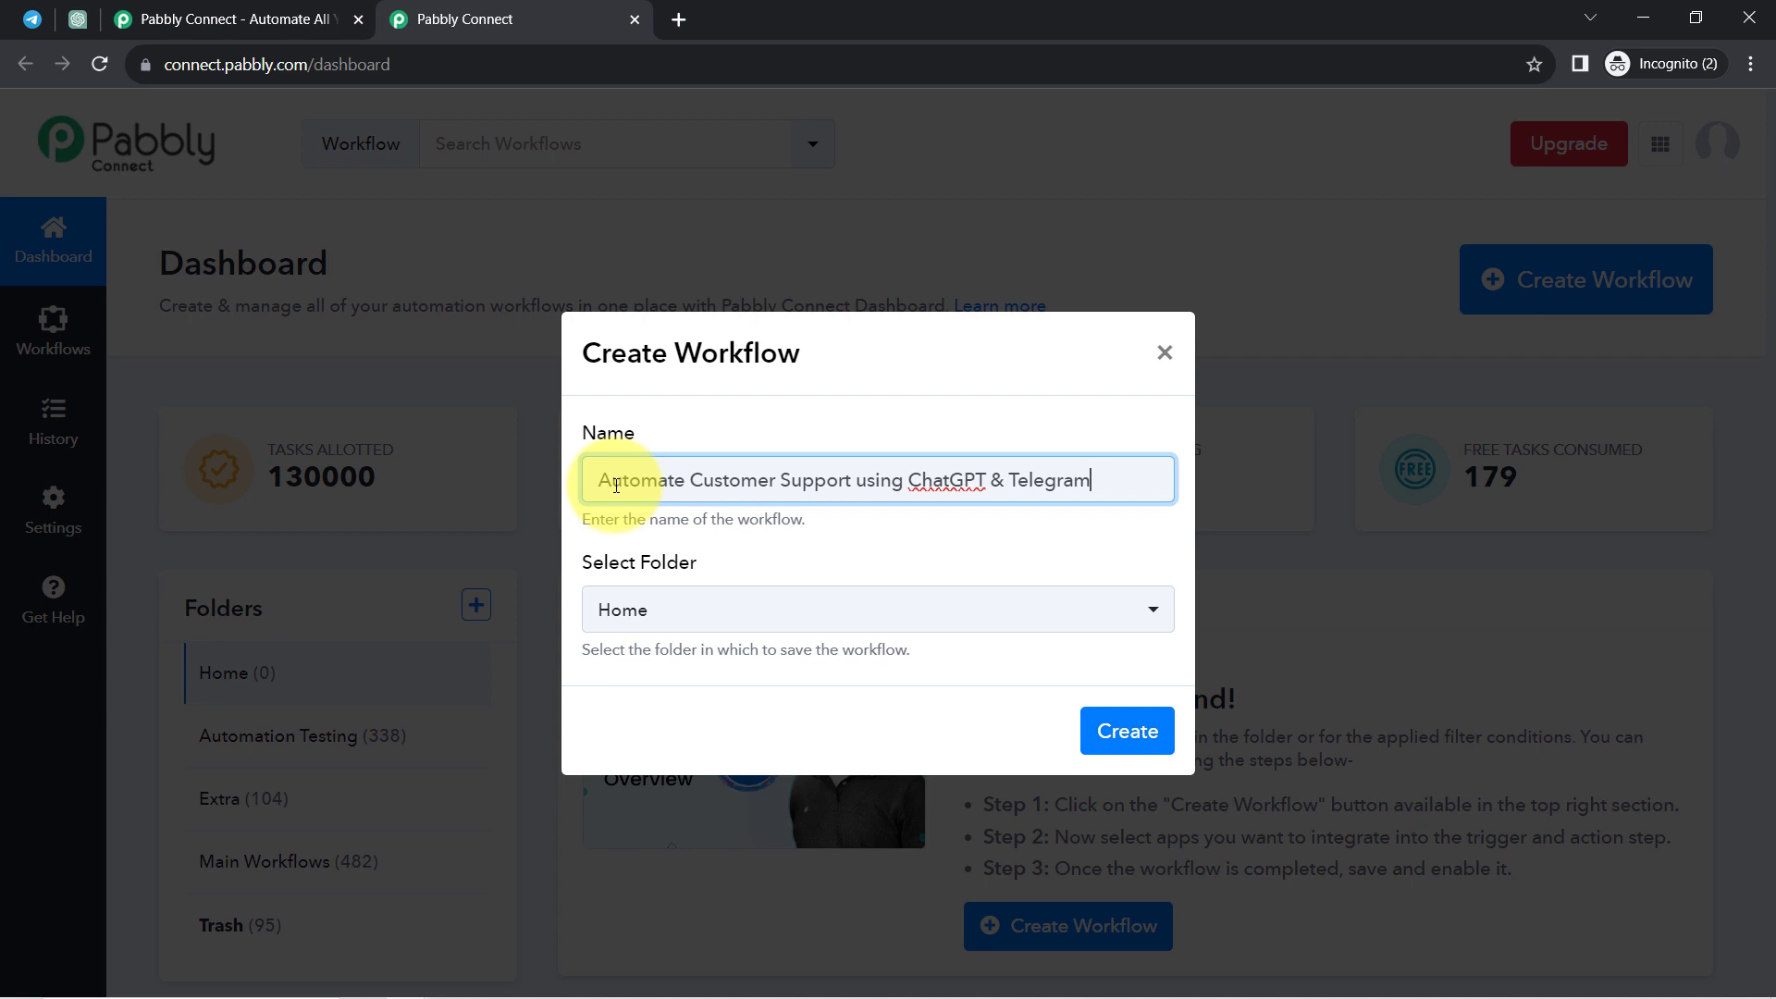
{"action": "left_click_drag", "start_coordinate": [730, 482], "coordinate": [840, 474]}
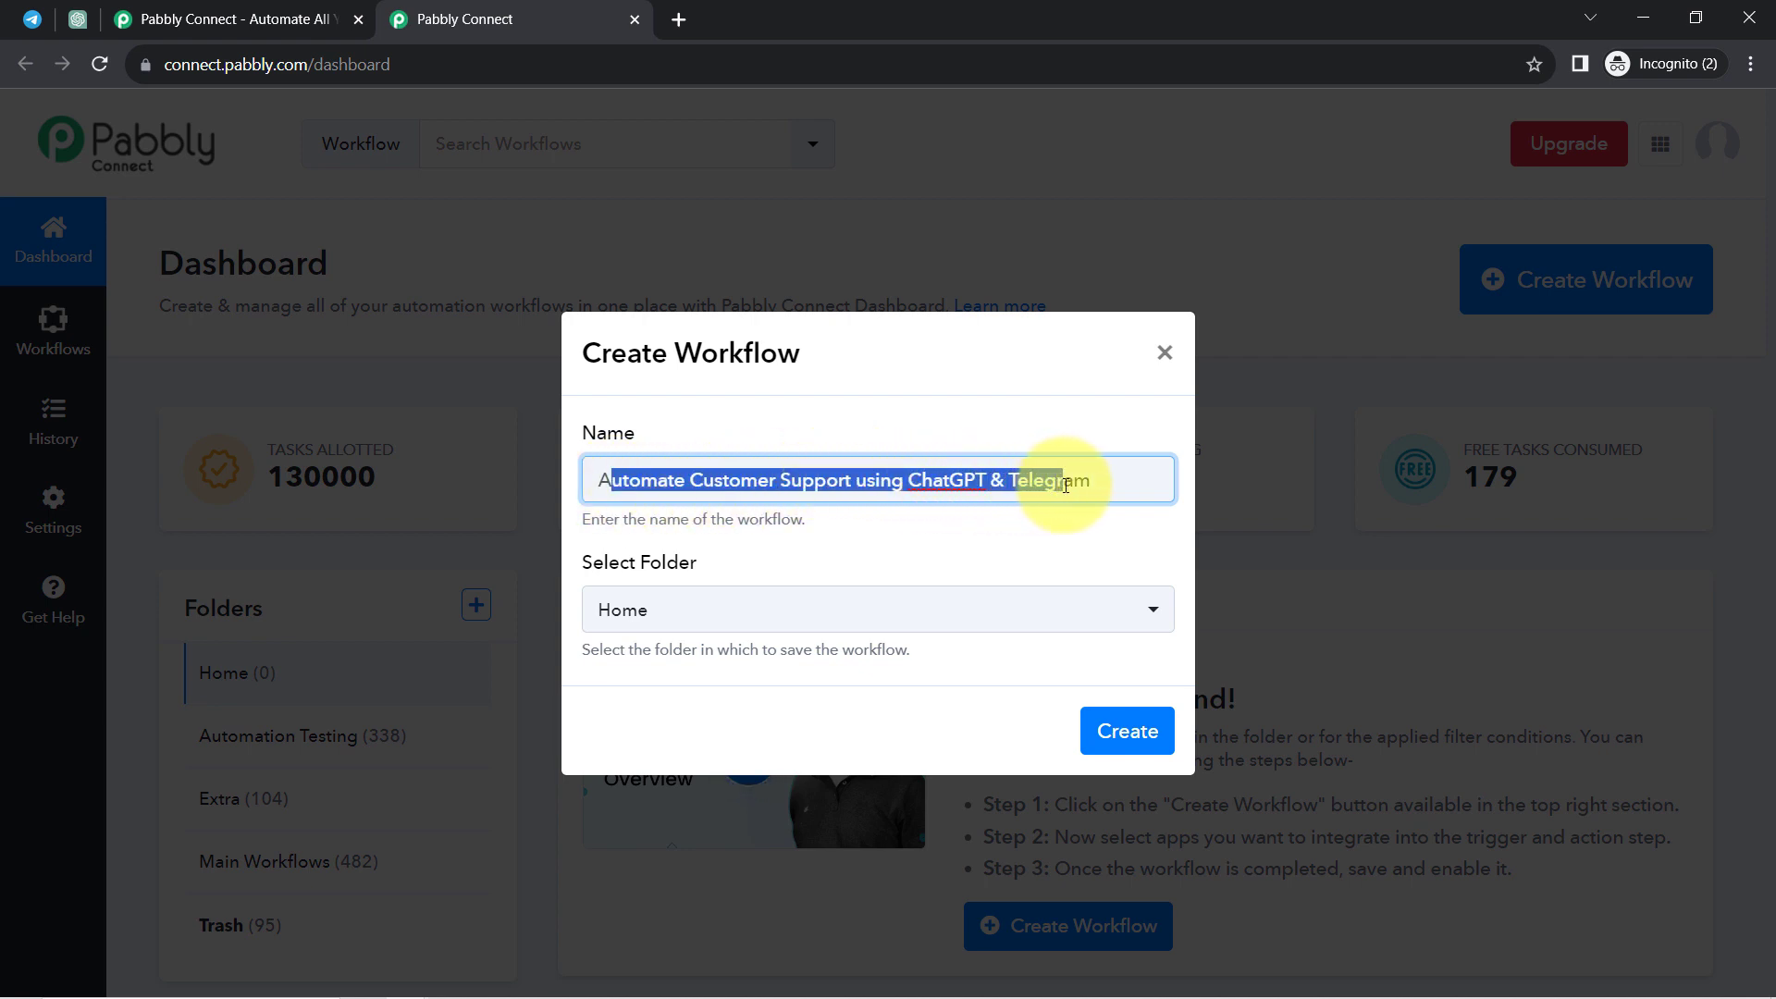
{"action": "left_click", "coordinate": [688, 611]}
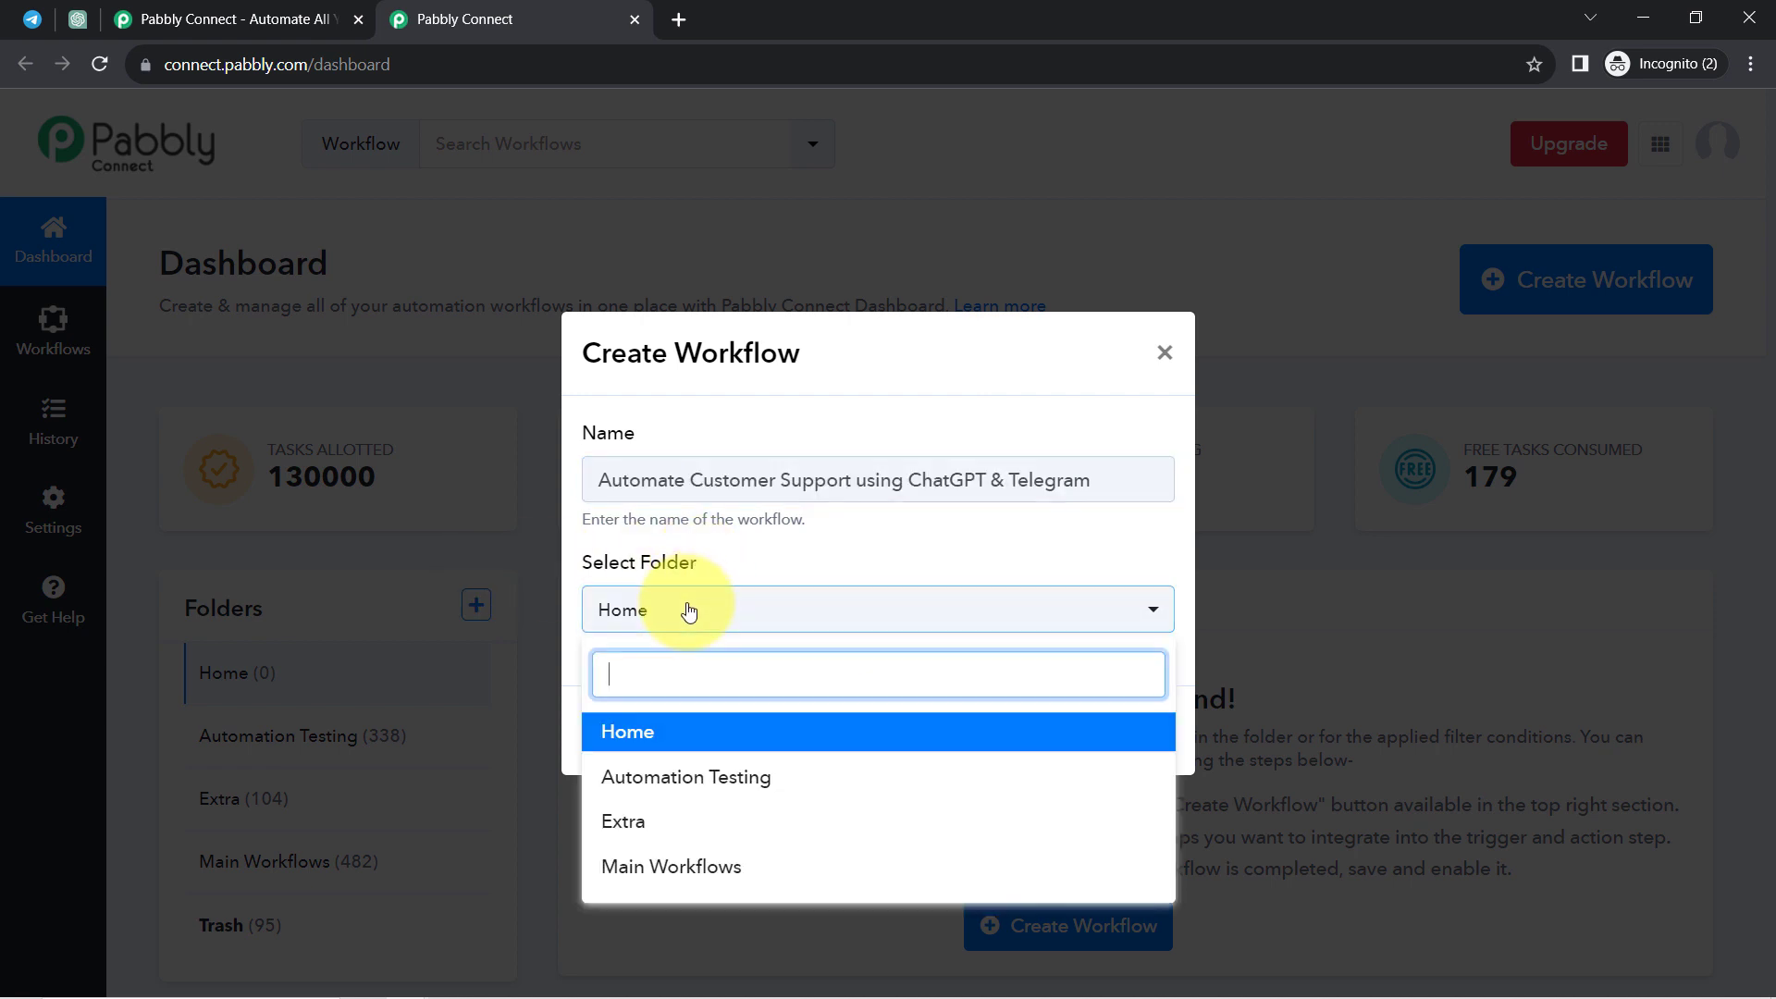
{"action": "left_click", "coordinate": [625, 865]}
{"action": "left_click", "coordinate": [1128, 731]}
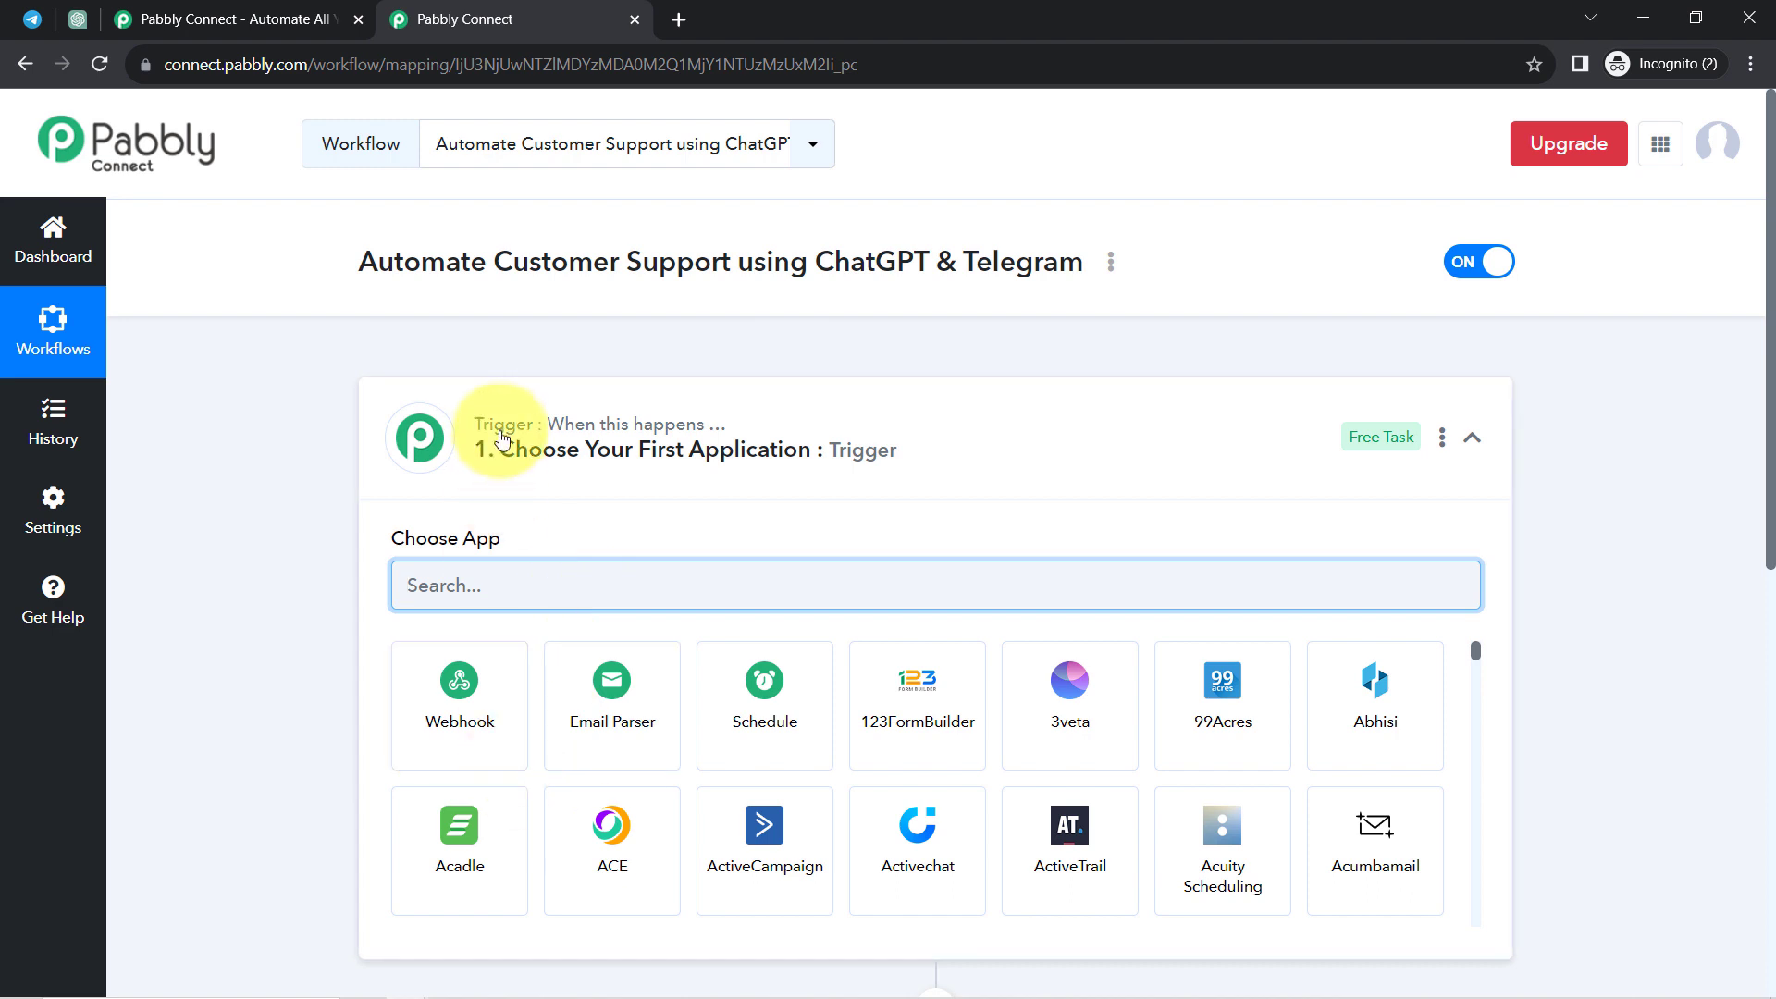
Search the trigger step's apps for "tele" and choose Telegram Bot as the trigger application
{"action": "left_click", "coordinate": [504, 433]}
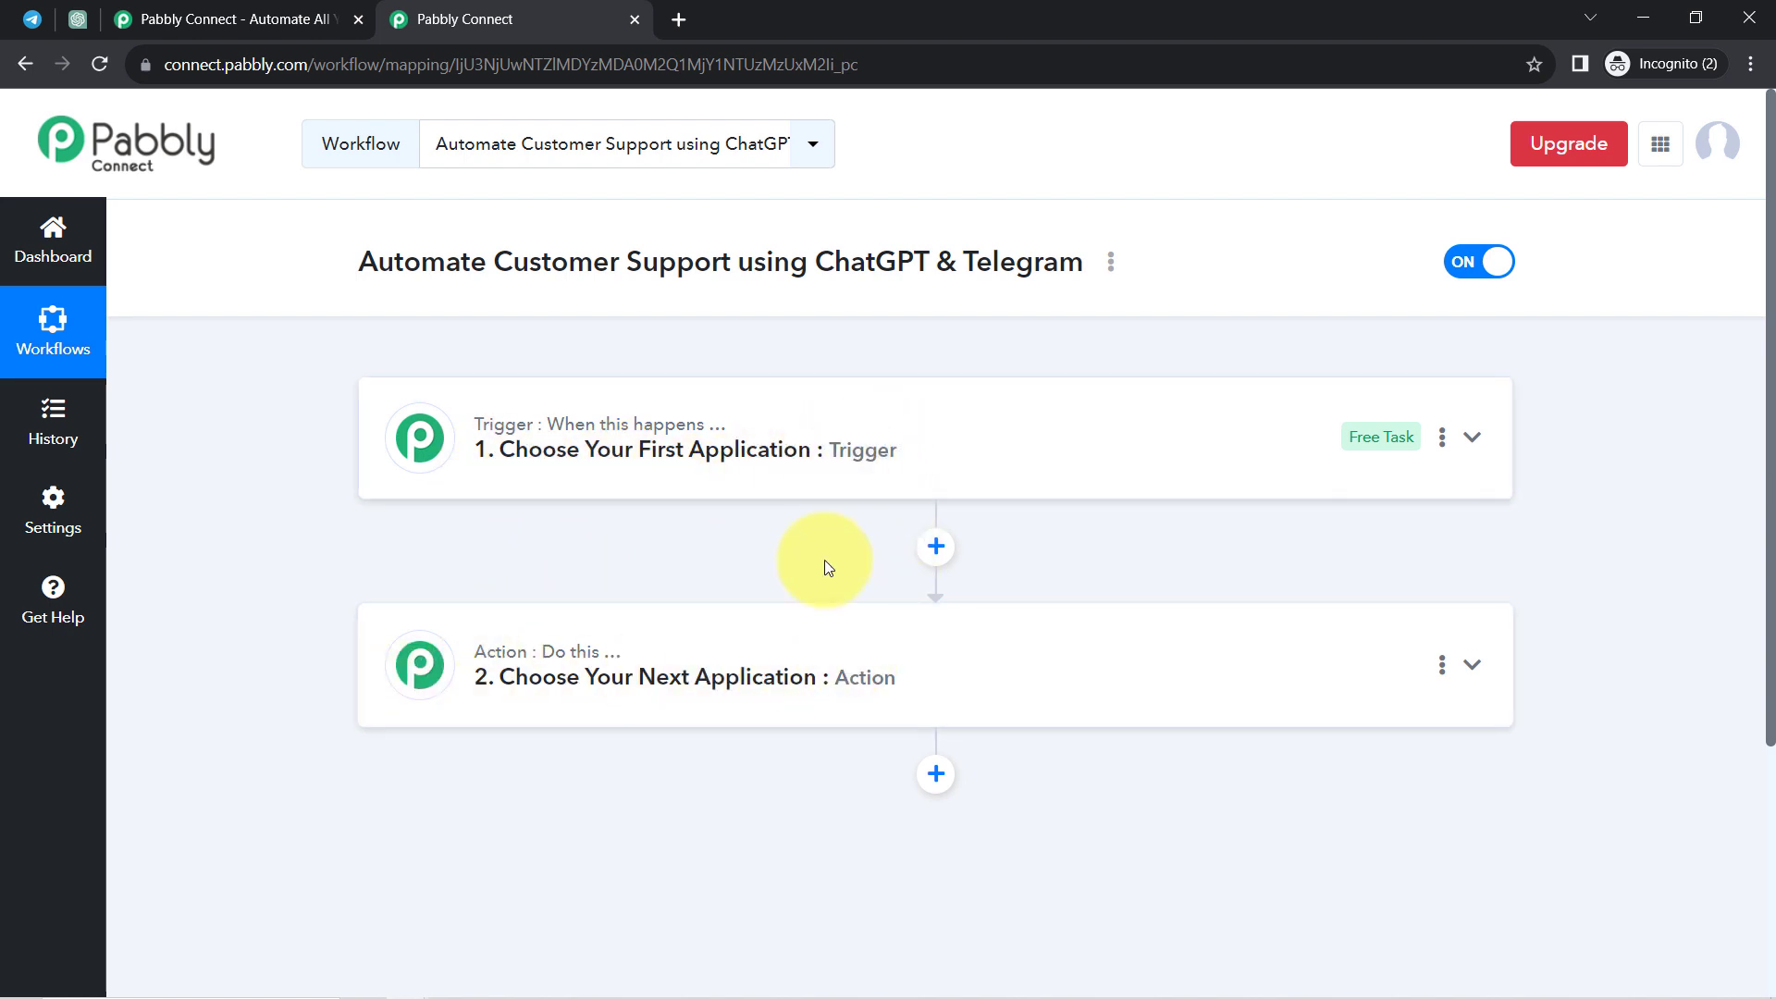
{"action": "left_click", "coordinate": [662, 435]}
{"action": "left_click_drag", "start_coordinate": [405, 262], "coordinate": [1081, 262]}
{"action": "left_click", "coordinate": [472, 578]}
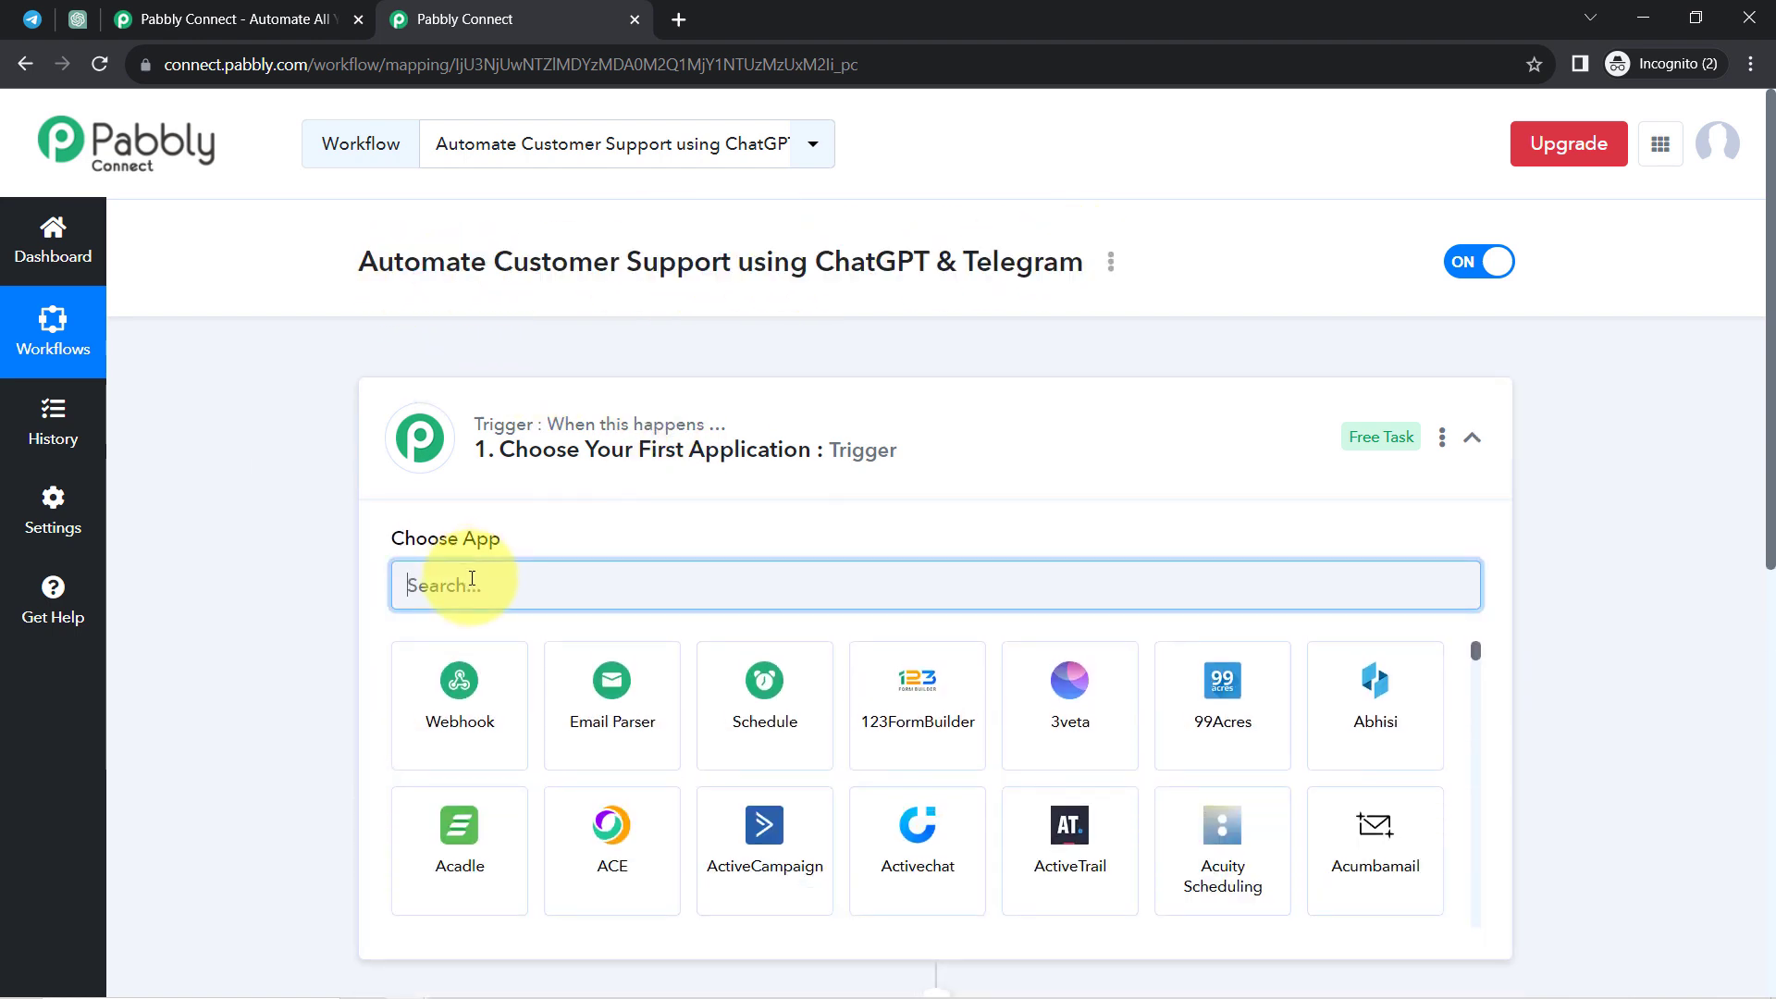
{"action": "type", "text": "tele"}
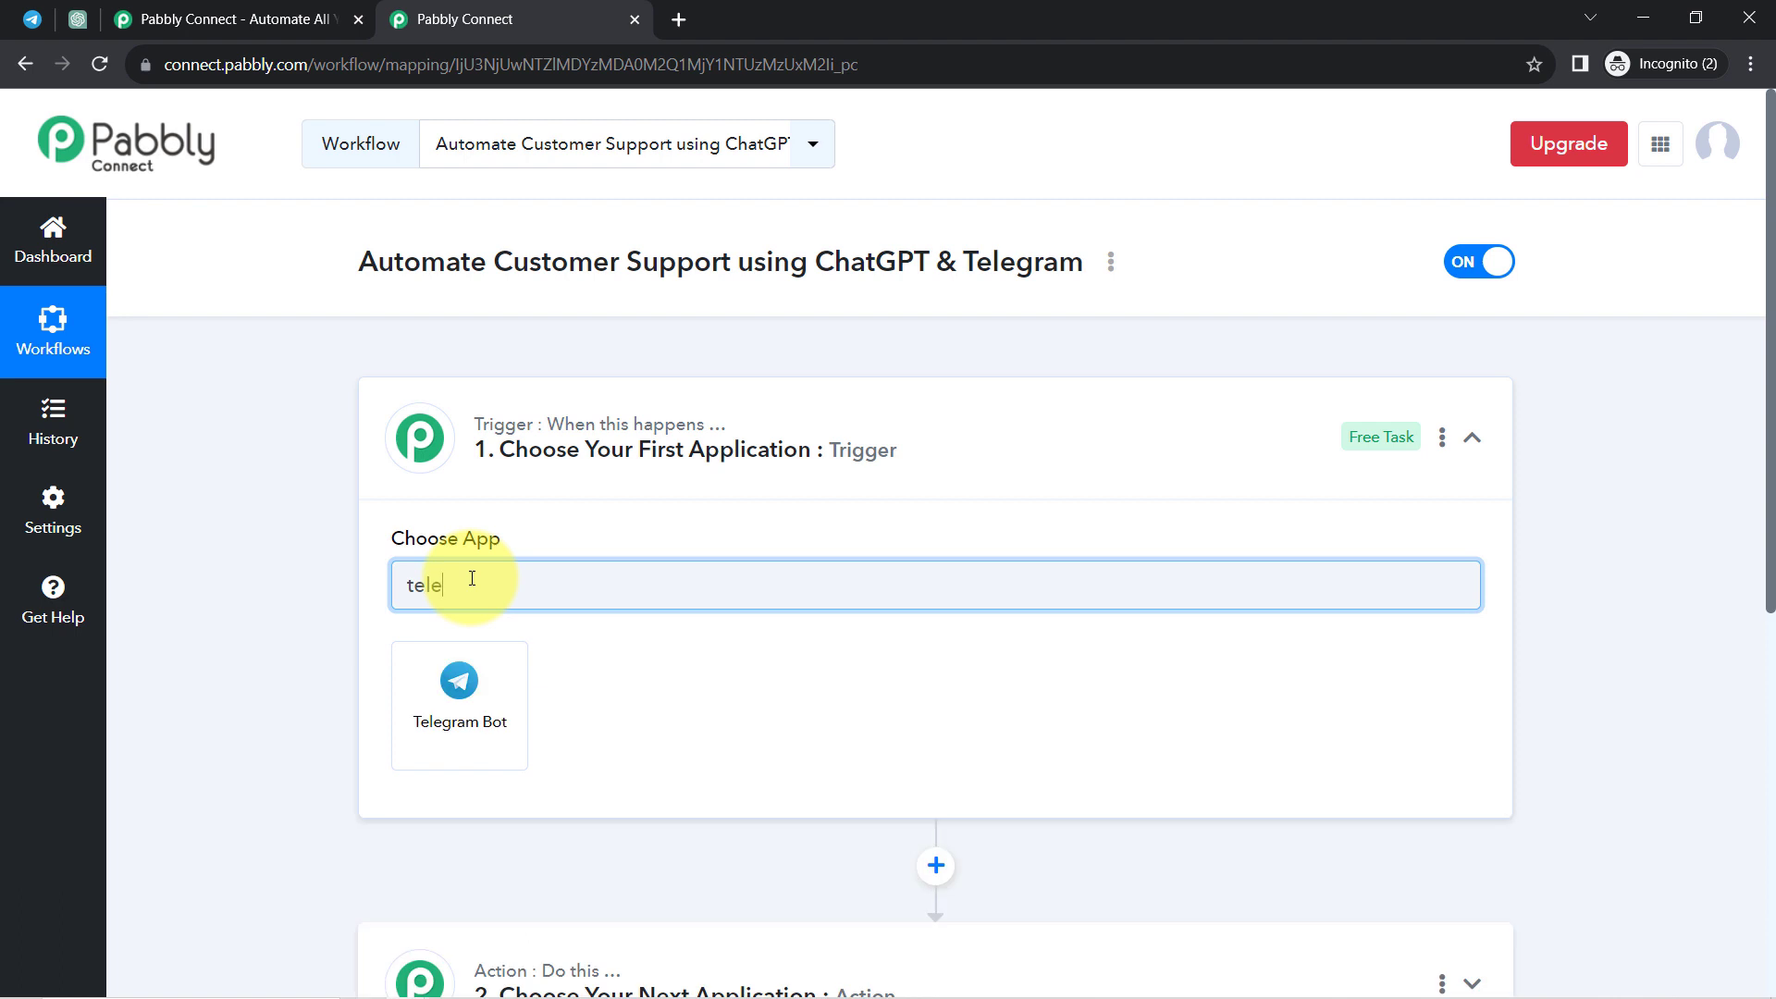
{"action": "left_click", "coordinate": [480, 731]}
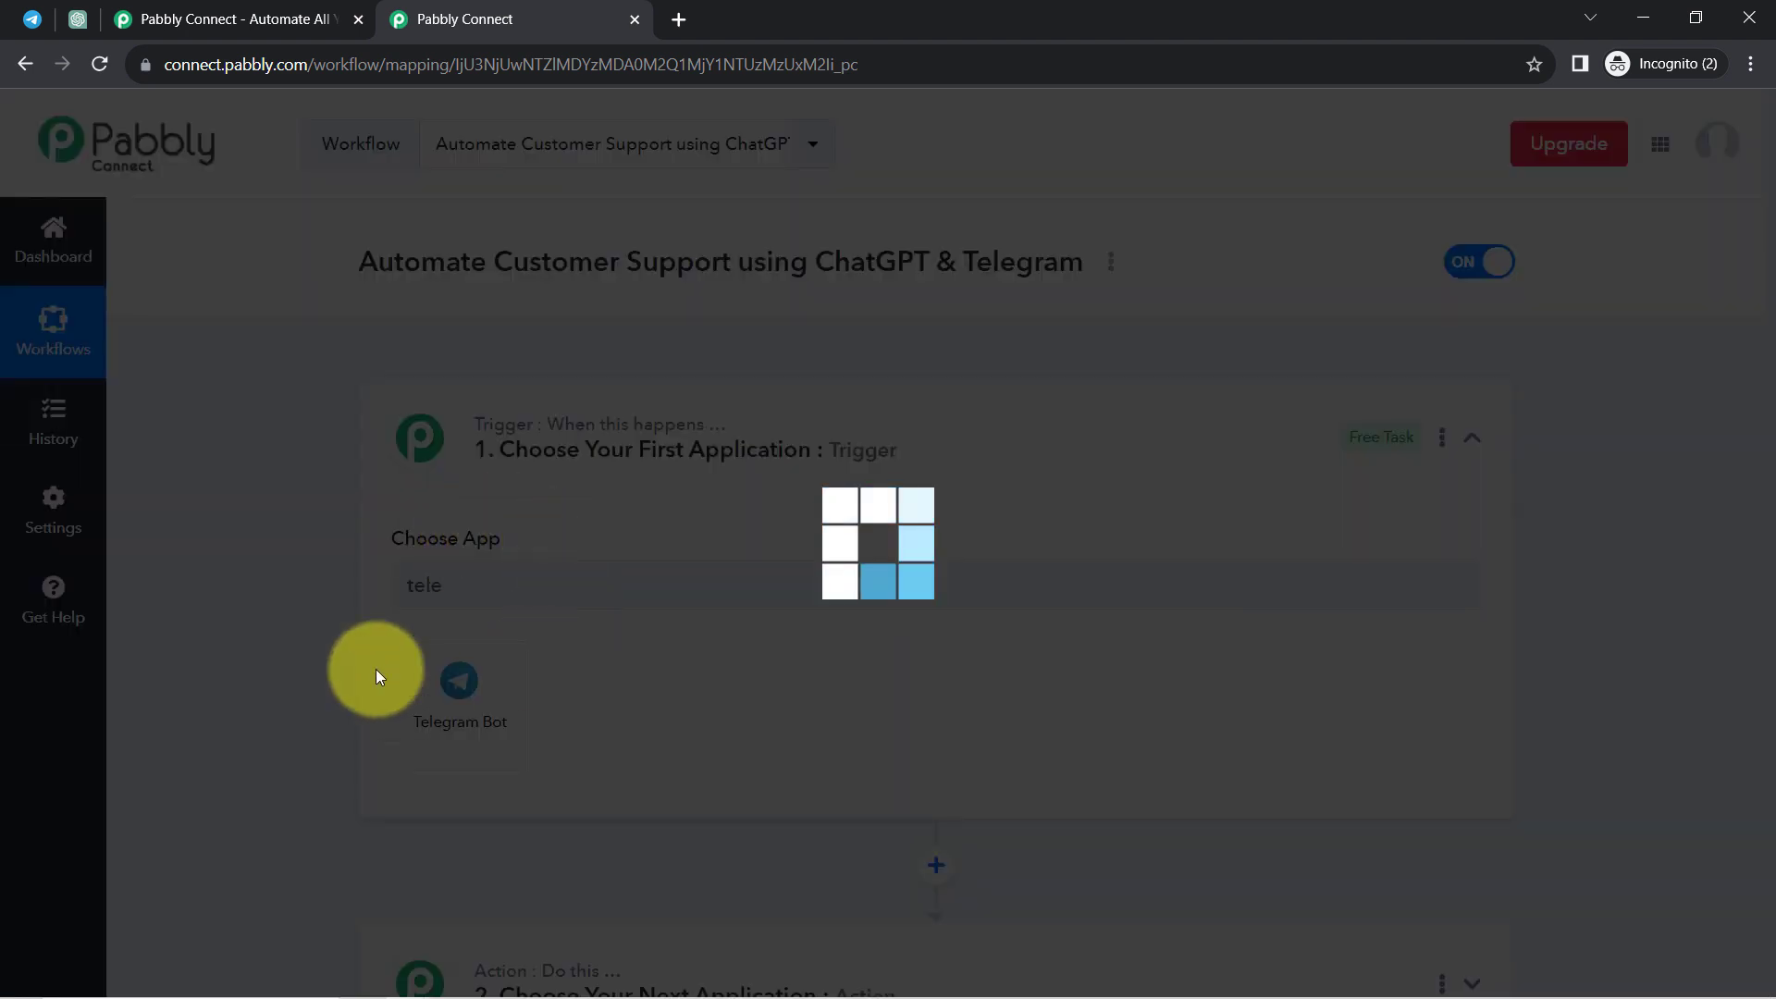
Search the first action step's apps for "chatgp" and choose ChatGPT as its application
{"action": "scroll", "coordinate": [1758, 416], "scroll_direction": "down", "scroll_amount": 4}
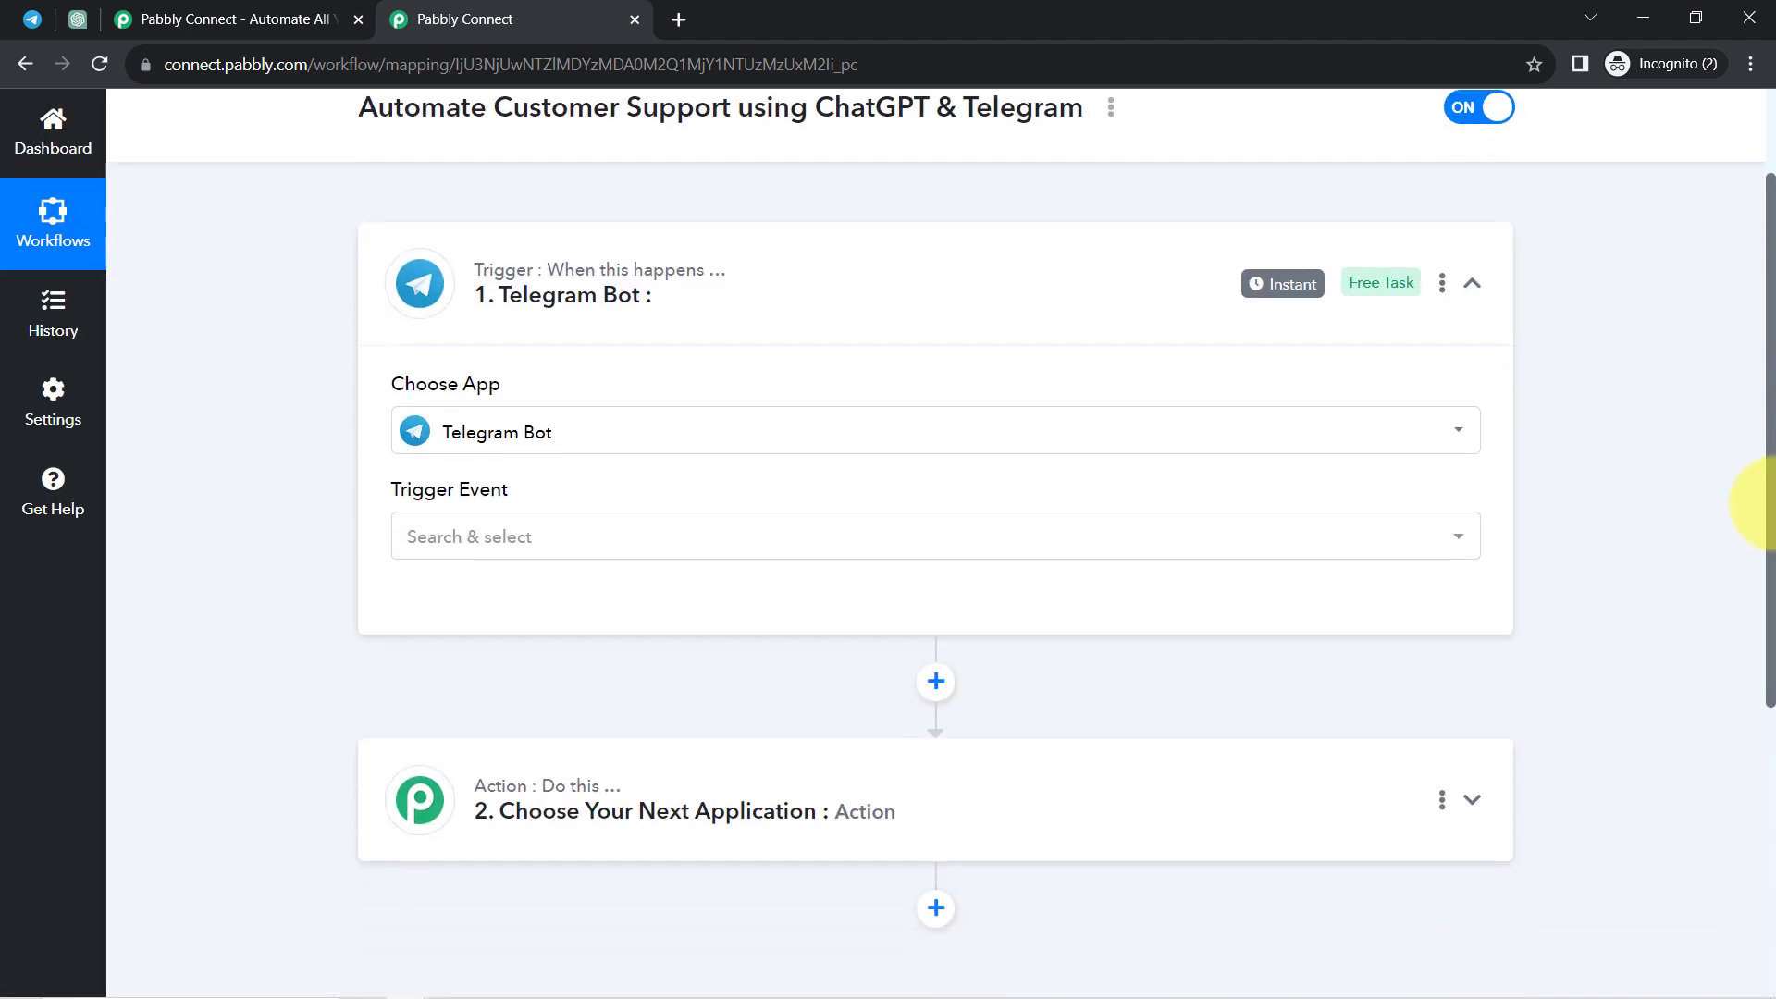
{"action": "left_click", "coordinate": [759, 567]}
{"action": "left_click", "coordinate": [478, 710]}
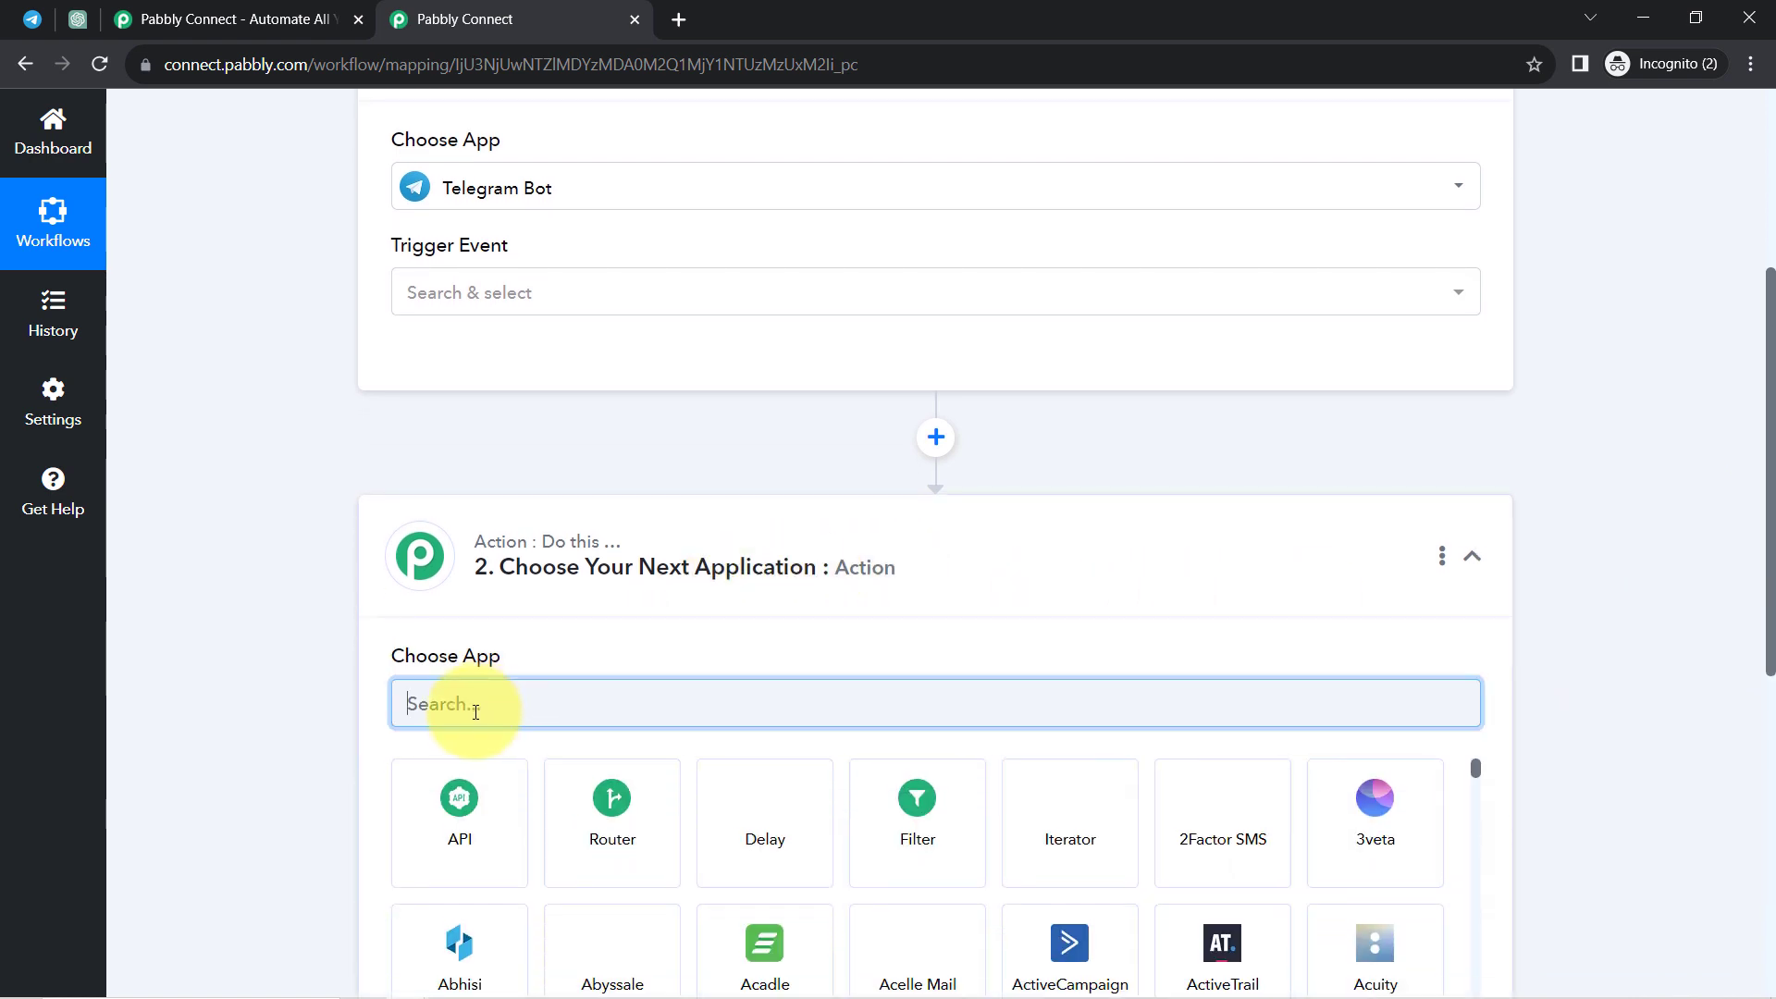
{"action": "type", "text": "chatg"}
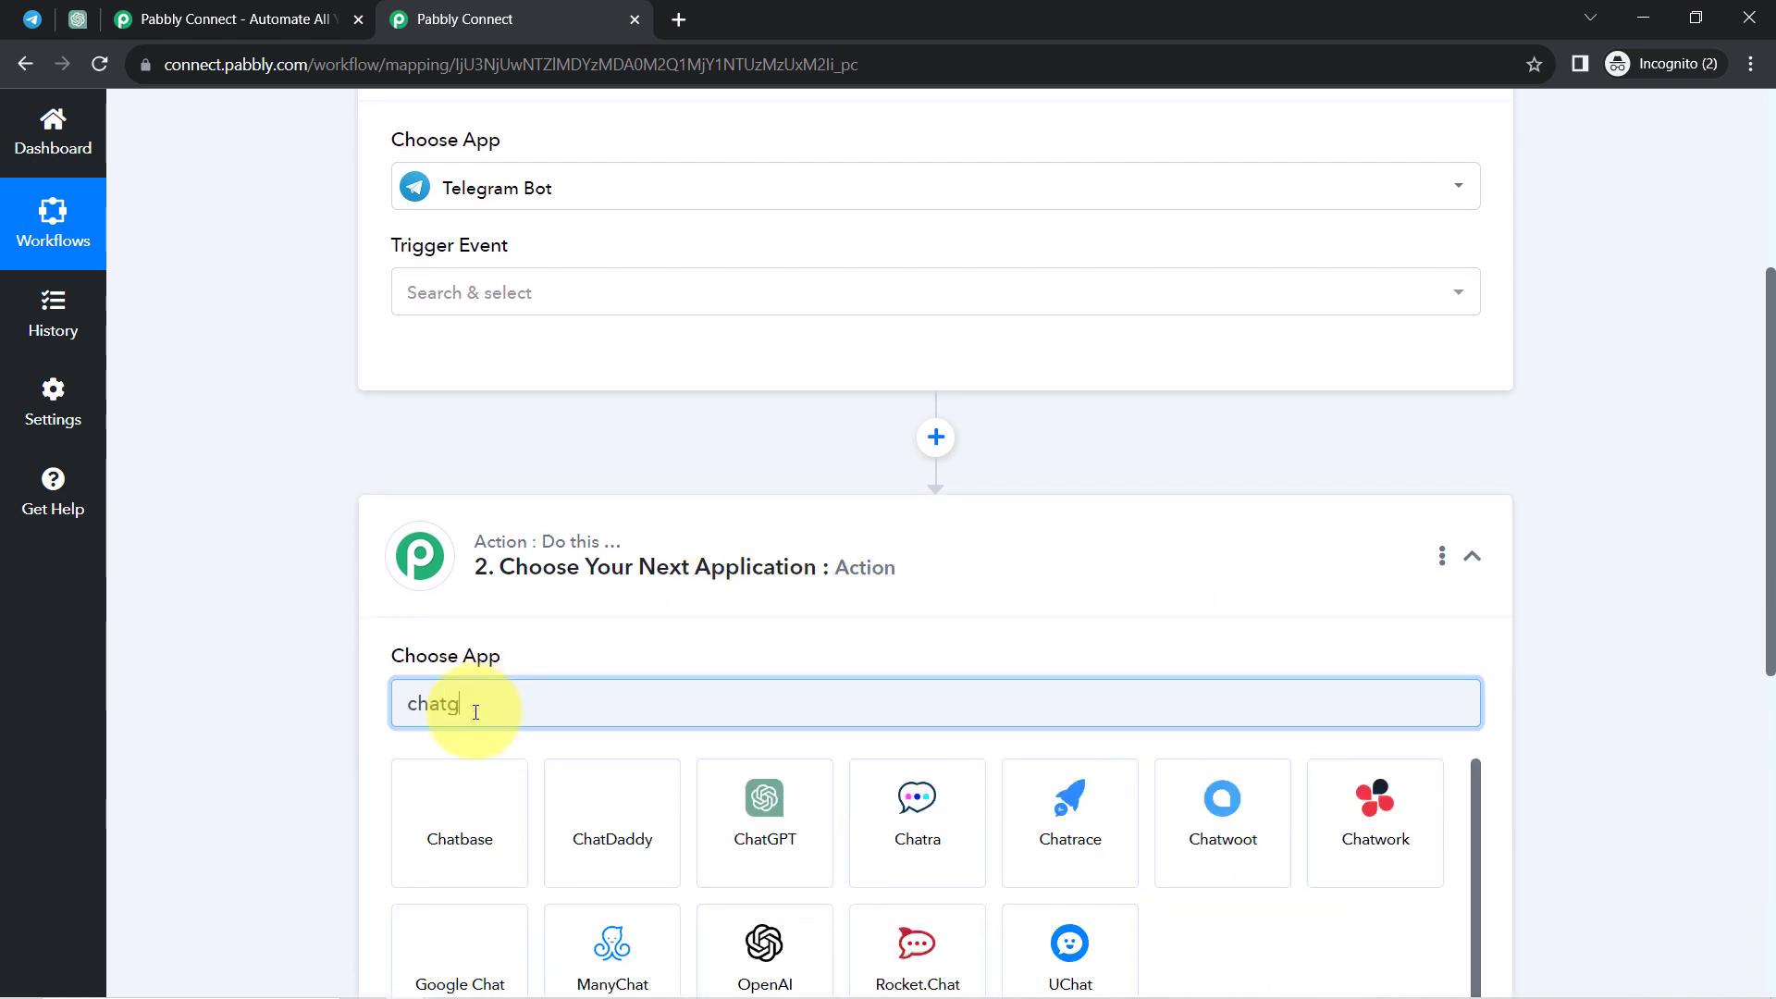
{"action": "type", "text": "p"}
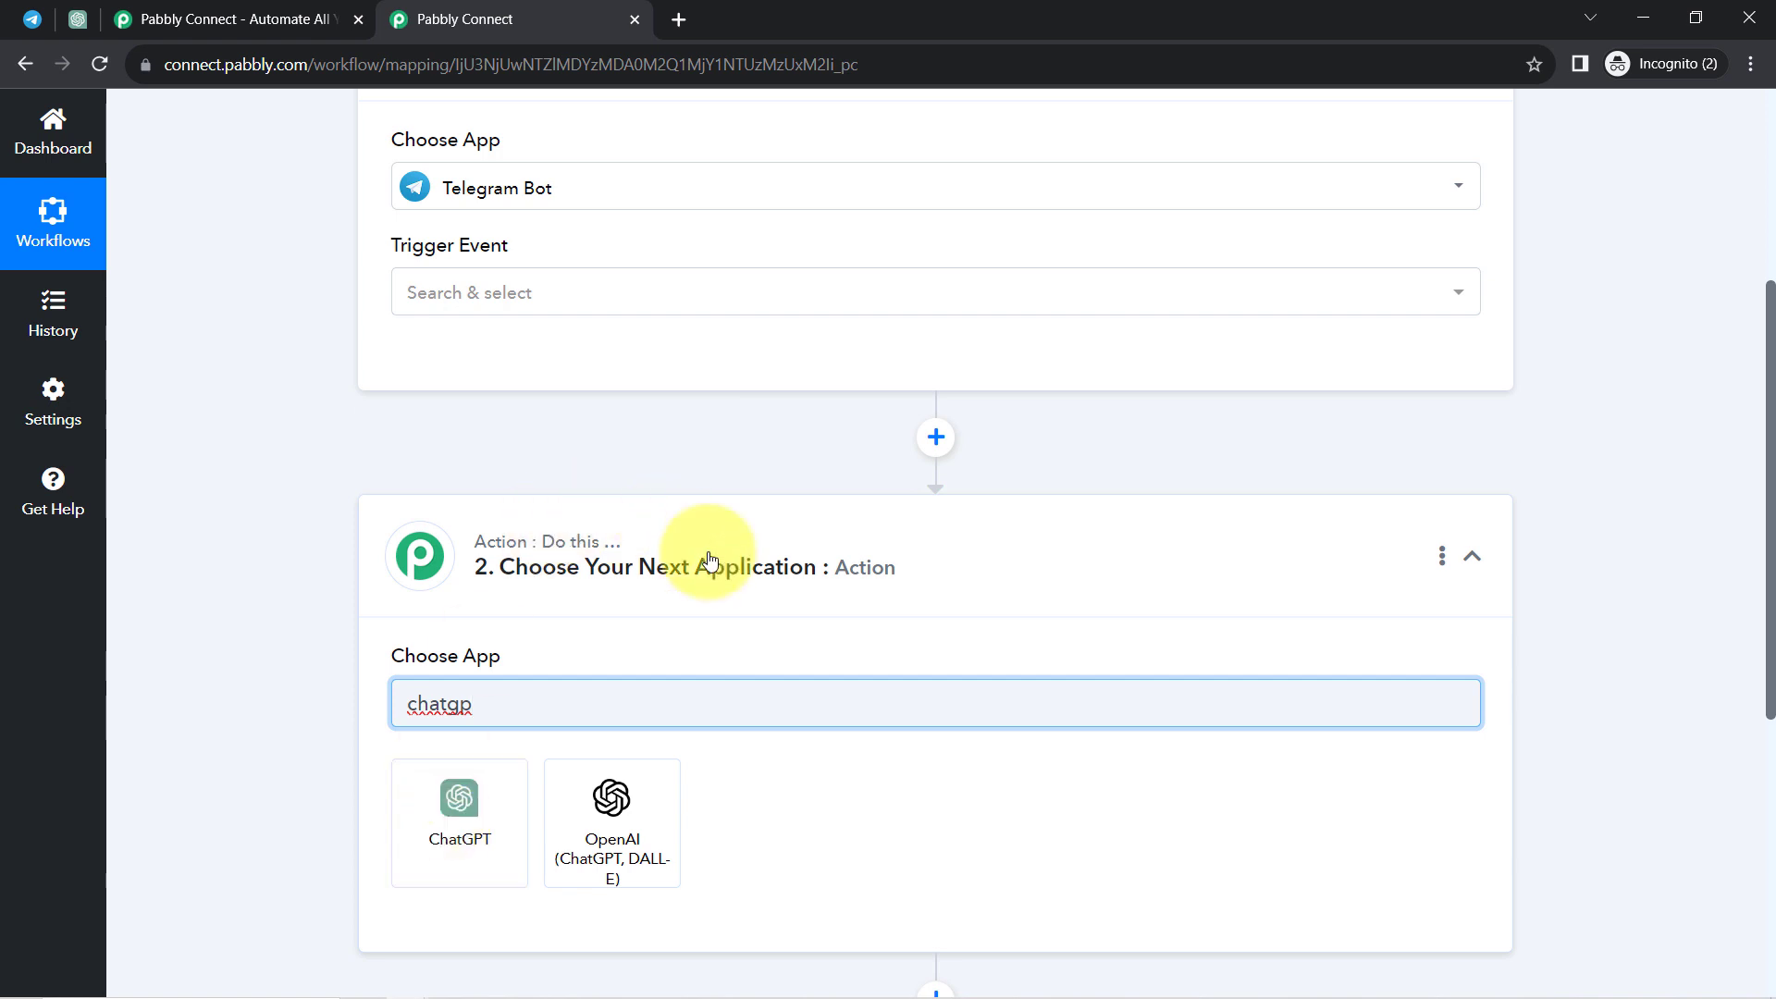
{"action": "left_click", "coordinate": [468, 802]}
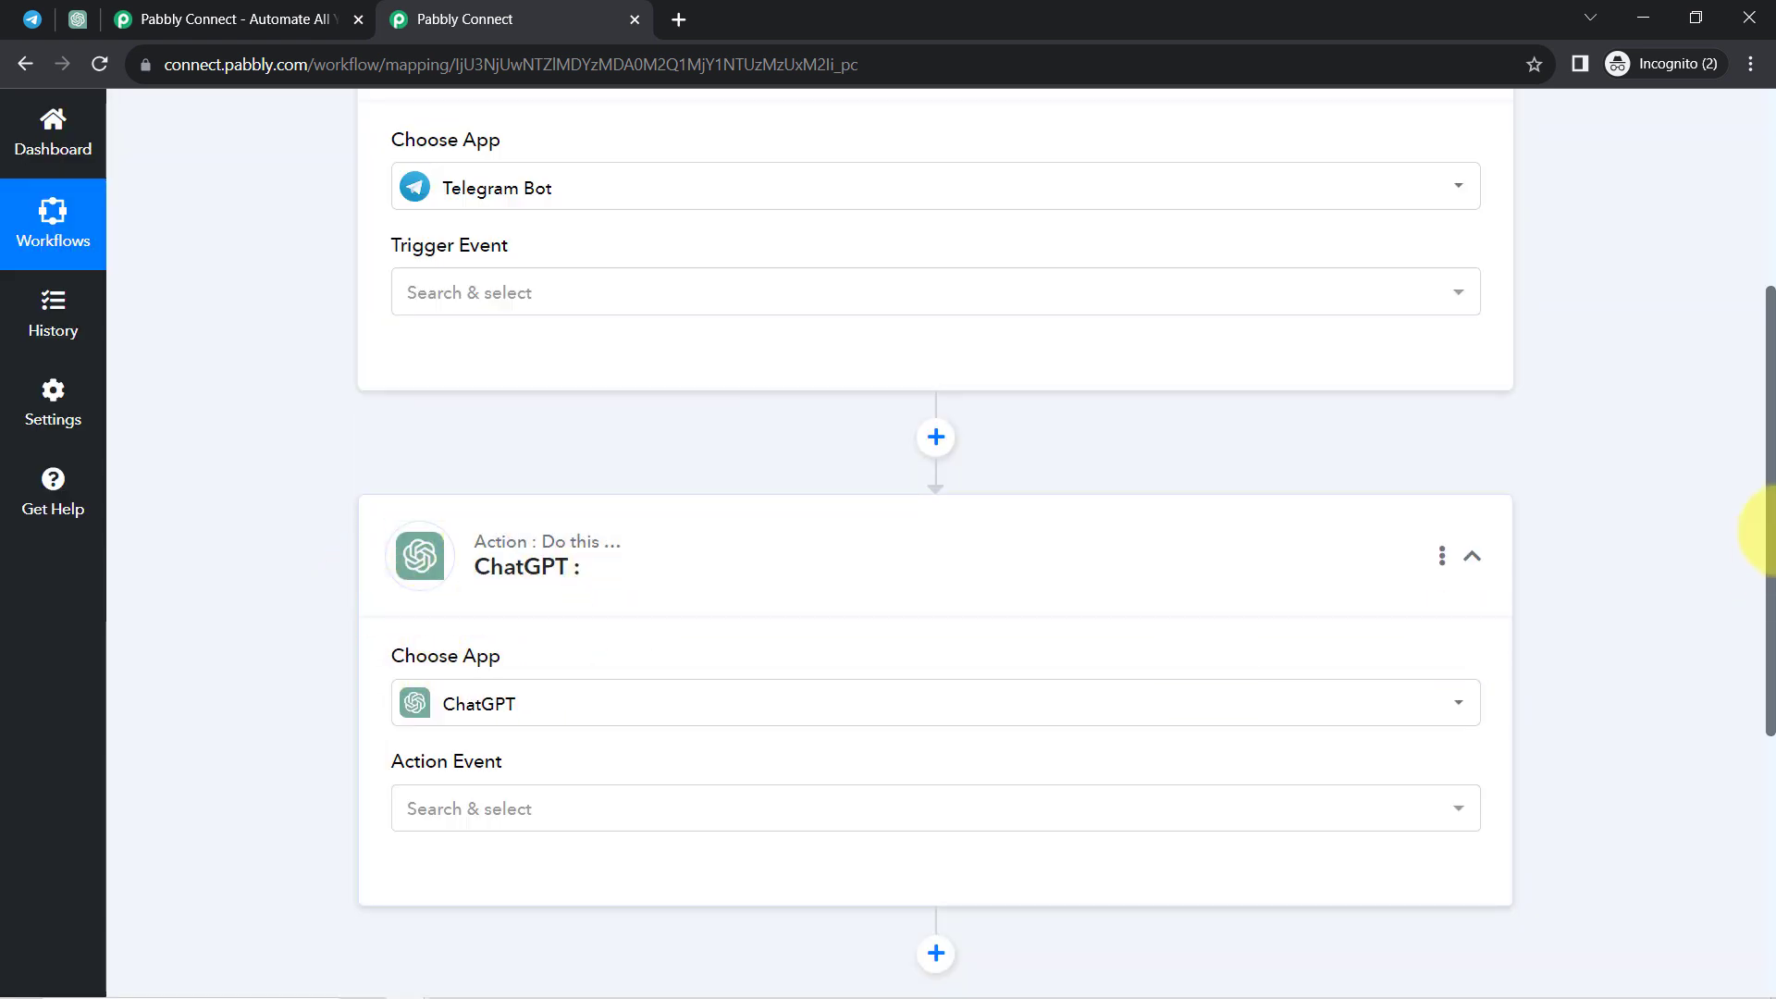
Add another action step after ChatGPT, search its apps for "tele" and choose Telegram Bot
{"action": "left_click_drag", "start_coordinate": [1772, 488], "coordinate": [1757, 714]}
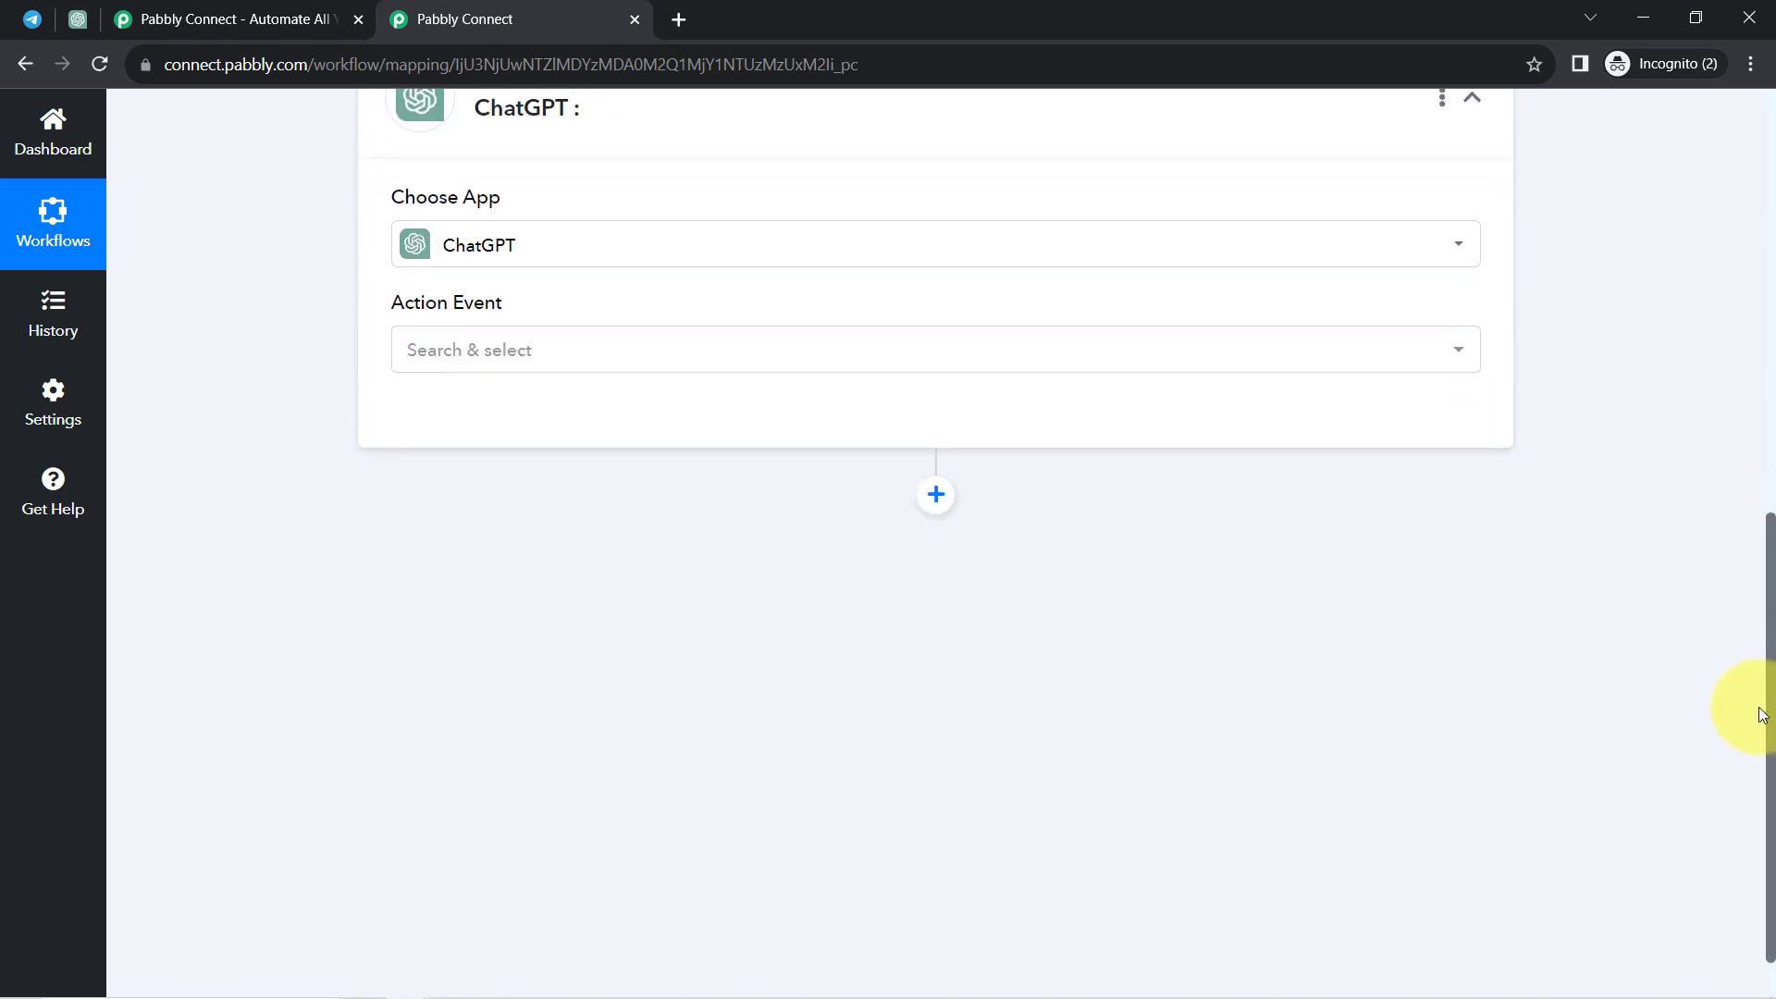
{"action": "left_click", "coordinate": [936, 497]}
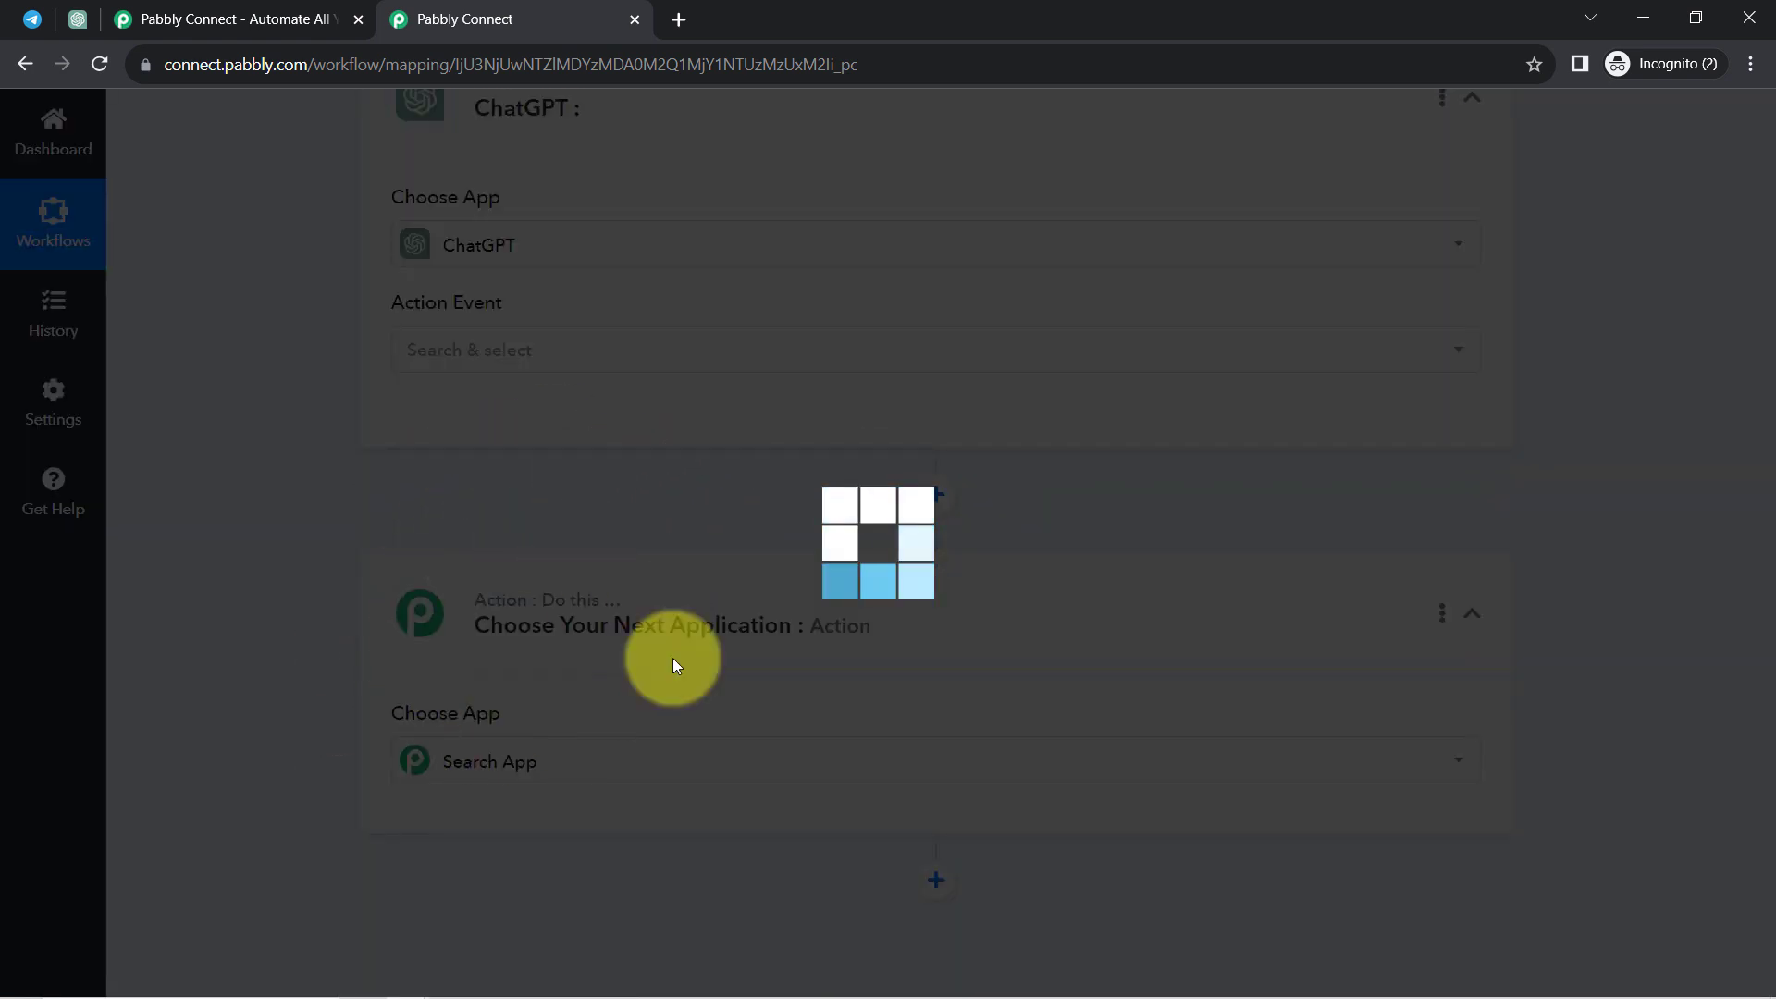
{"action": "type", "text": "tele"}
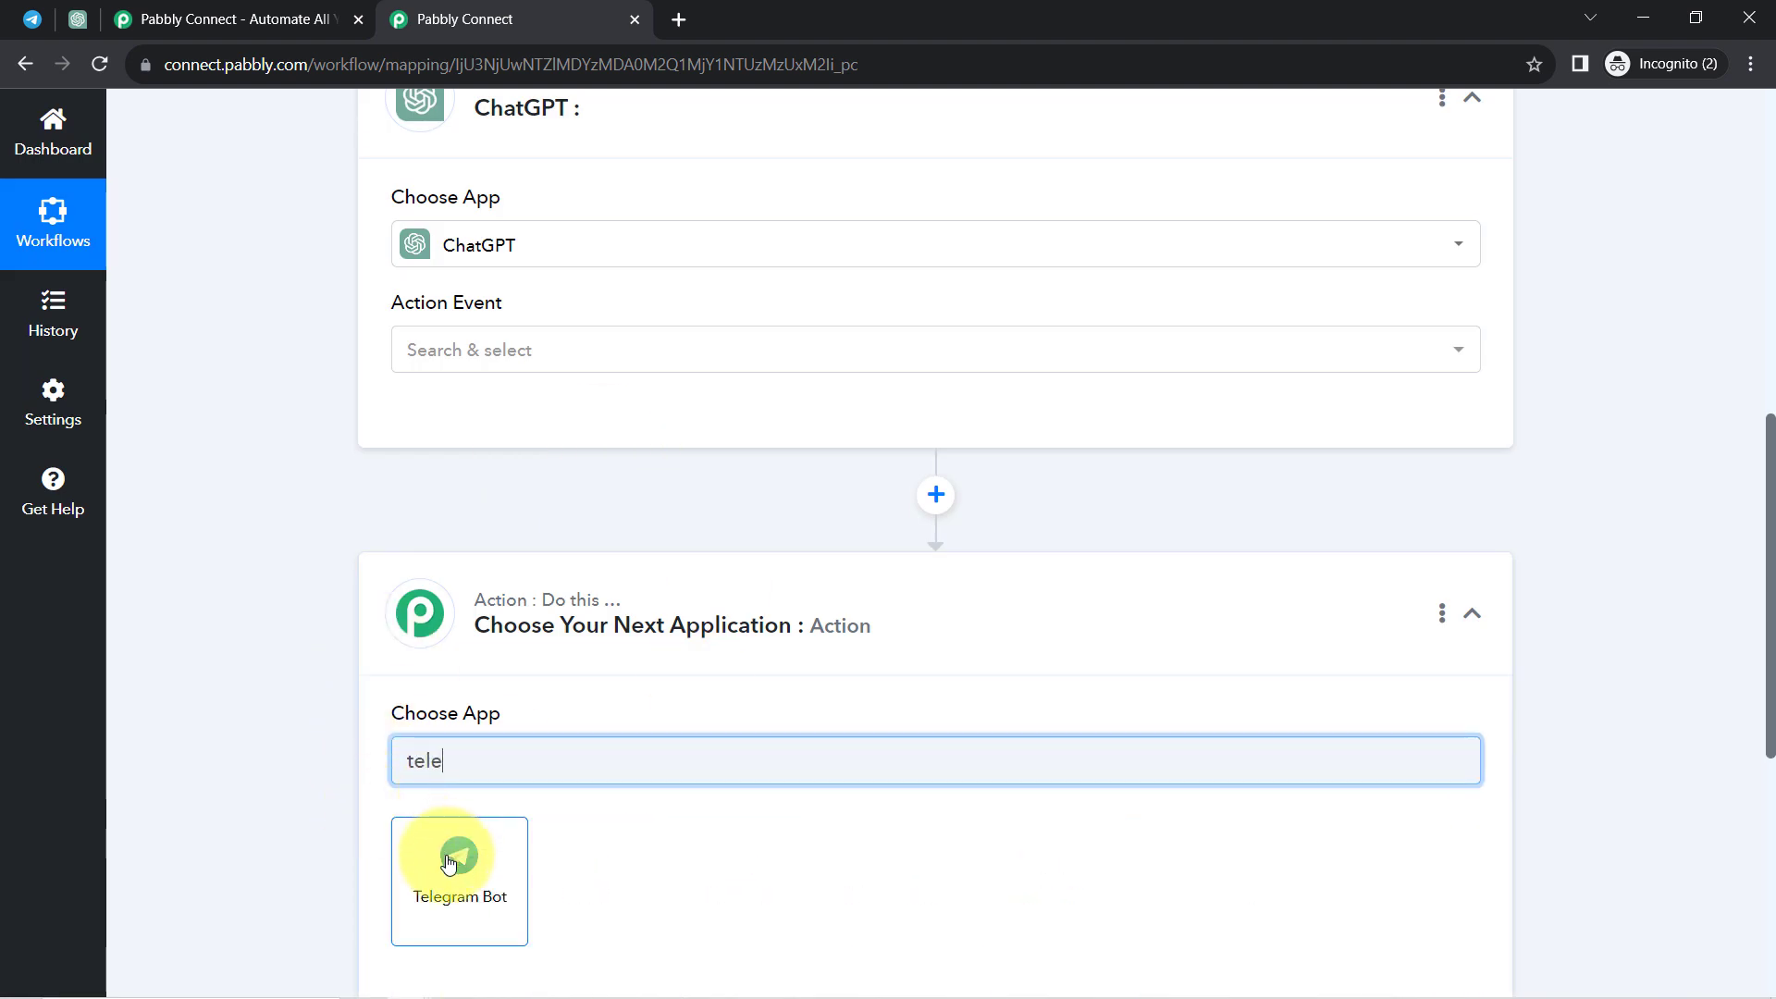
{"action": "left_click", "coordinate": [451, 860]}
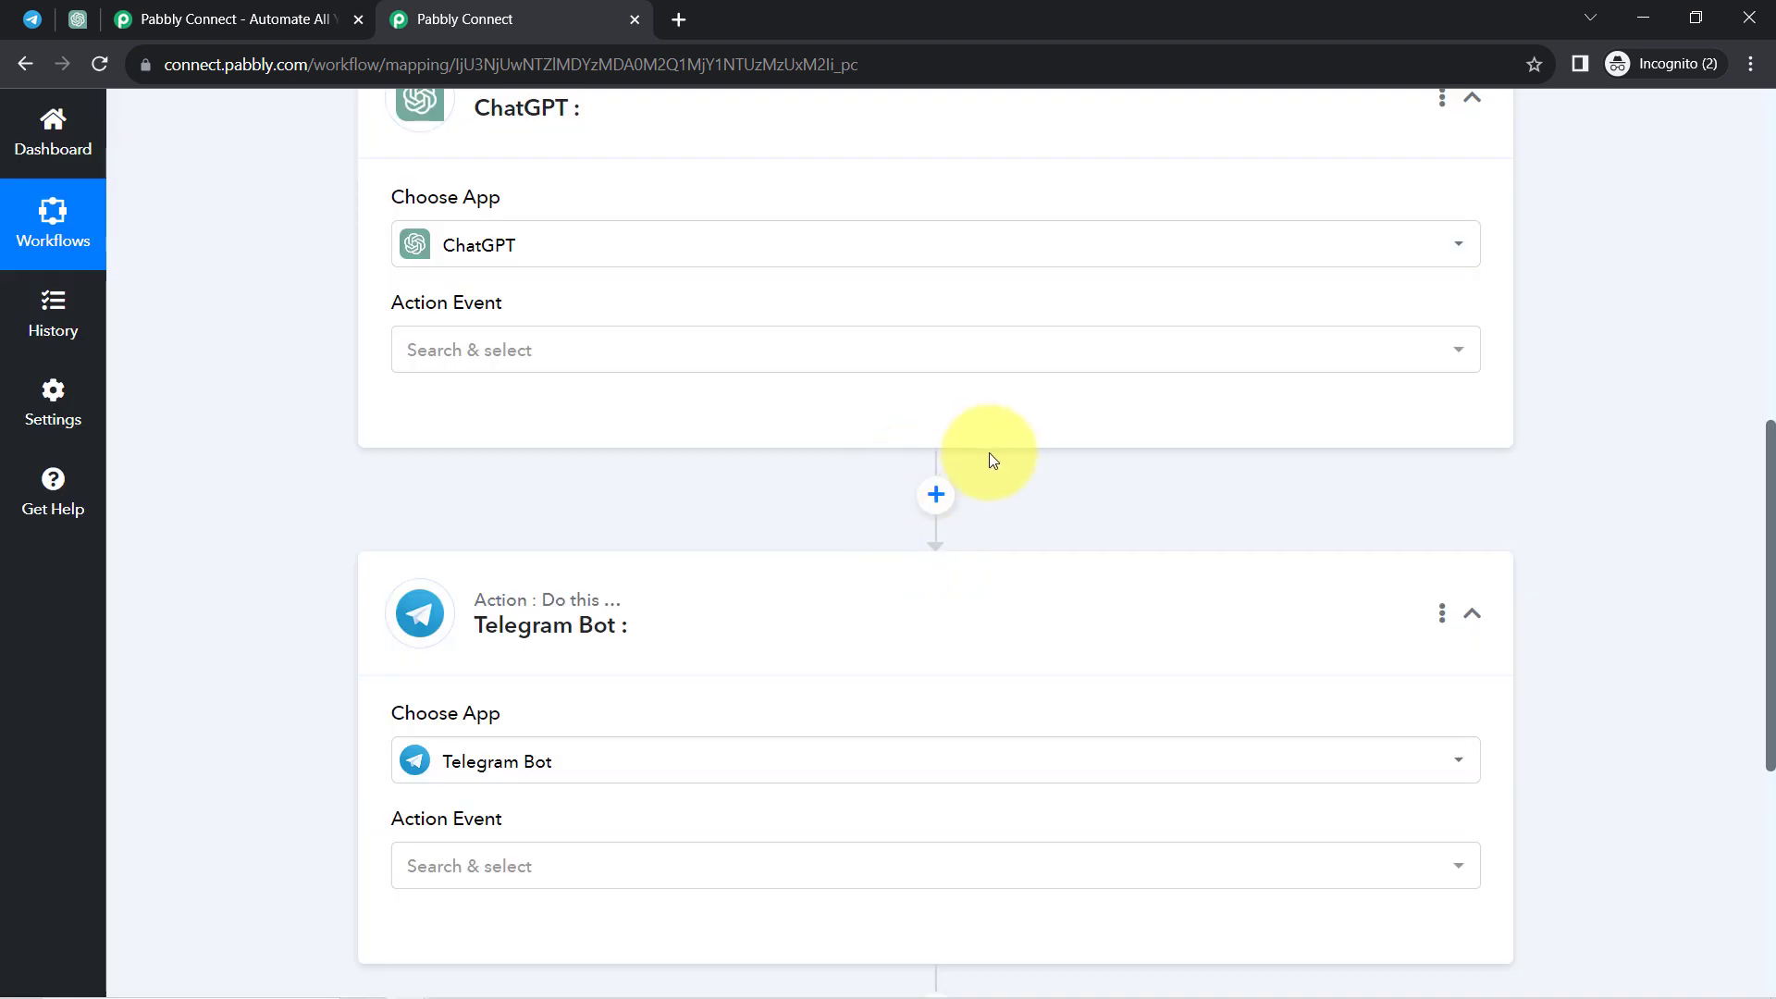
Collapse the Telegram Bot trigger, the ChatGPT action and the Telegram Bot action to get an overview of the workflow
{"action": "scroll", "coordinate": [1773, 505], "scroll_direction": "down", "scroll_amount": 6}
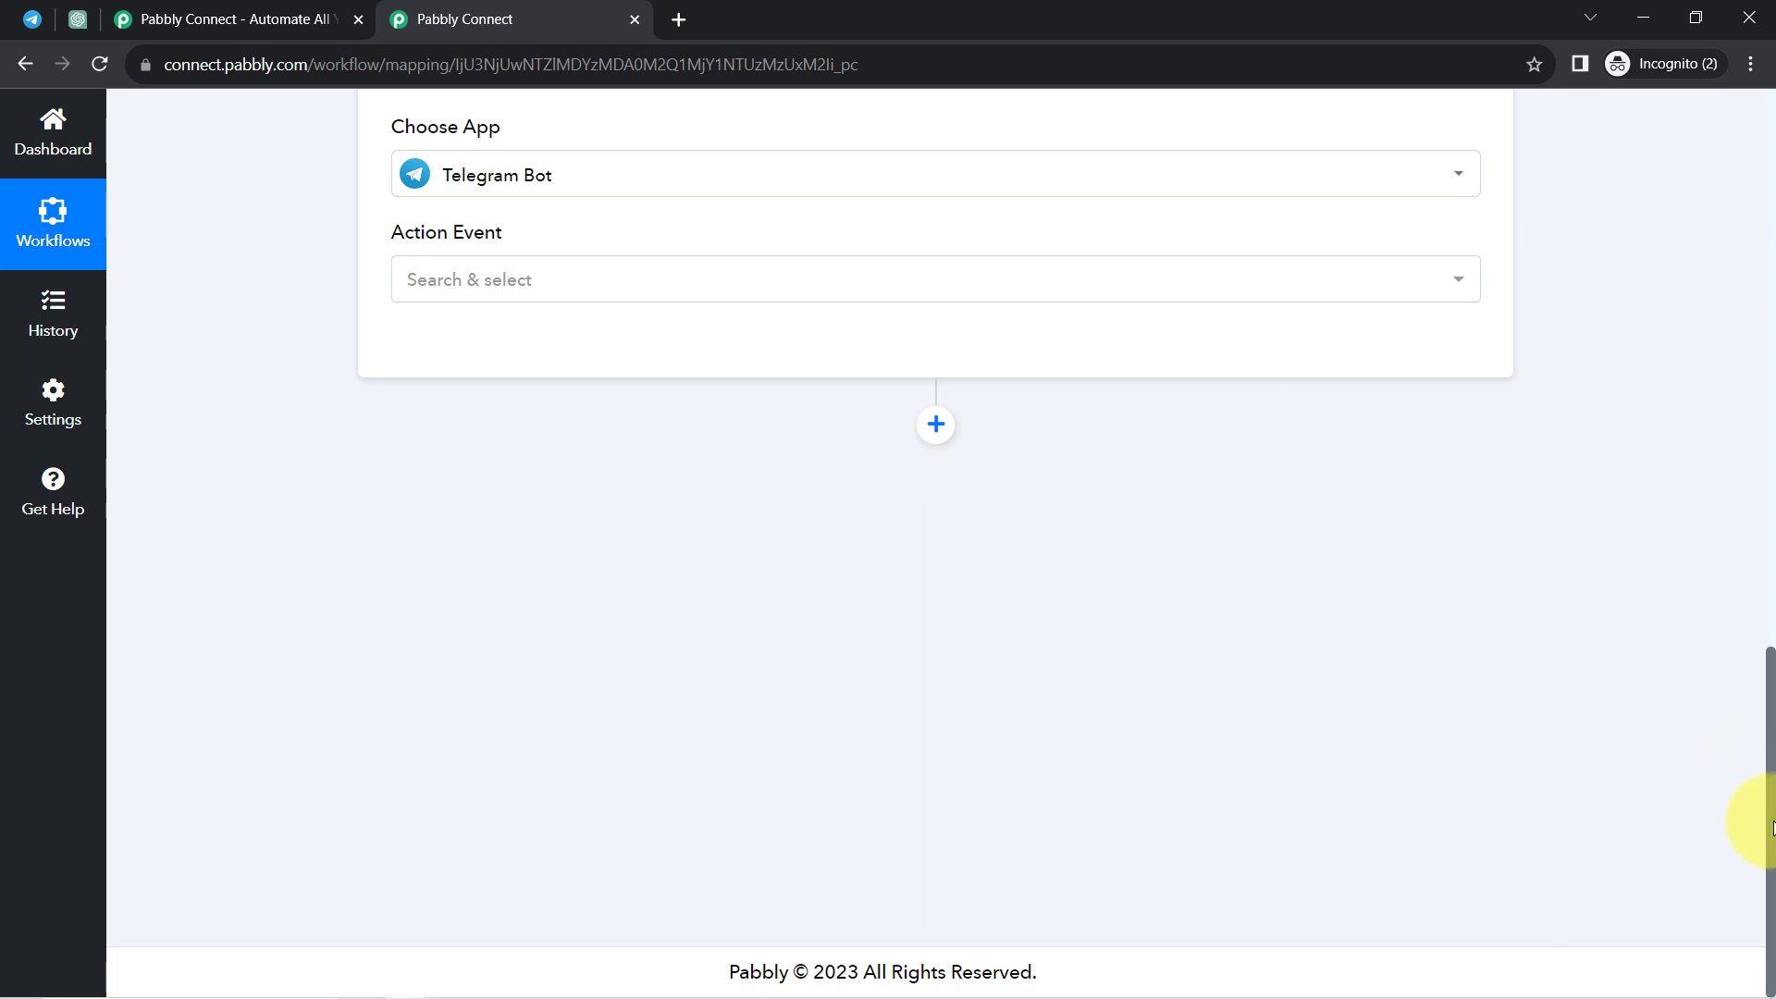
{"action": "left_click_drag", "start_coordinate": [1773, 824], "coordinate": [1730, 286]}
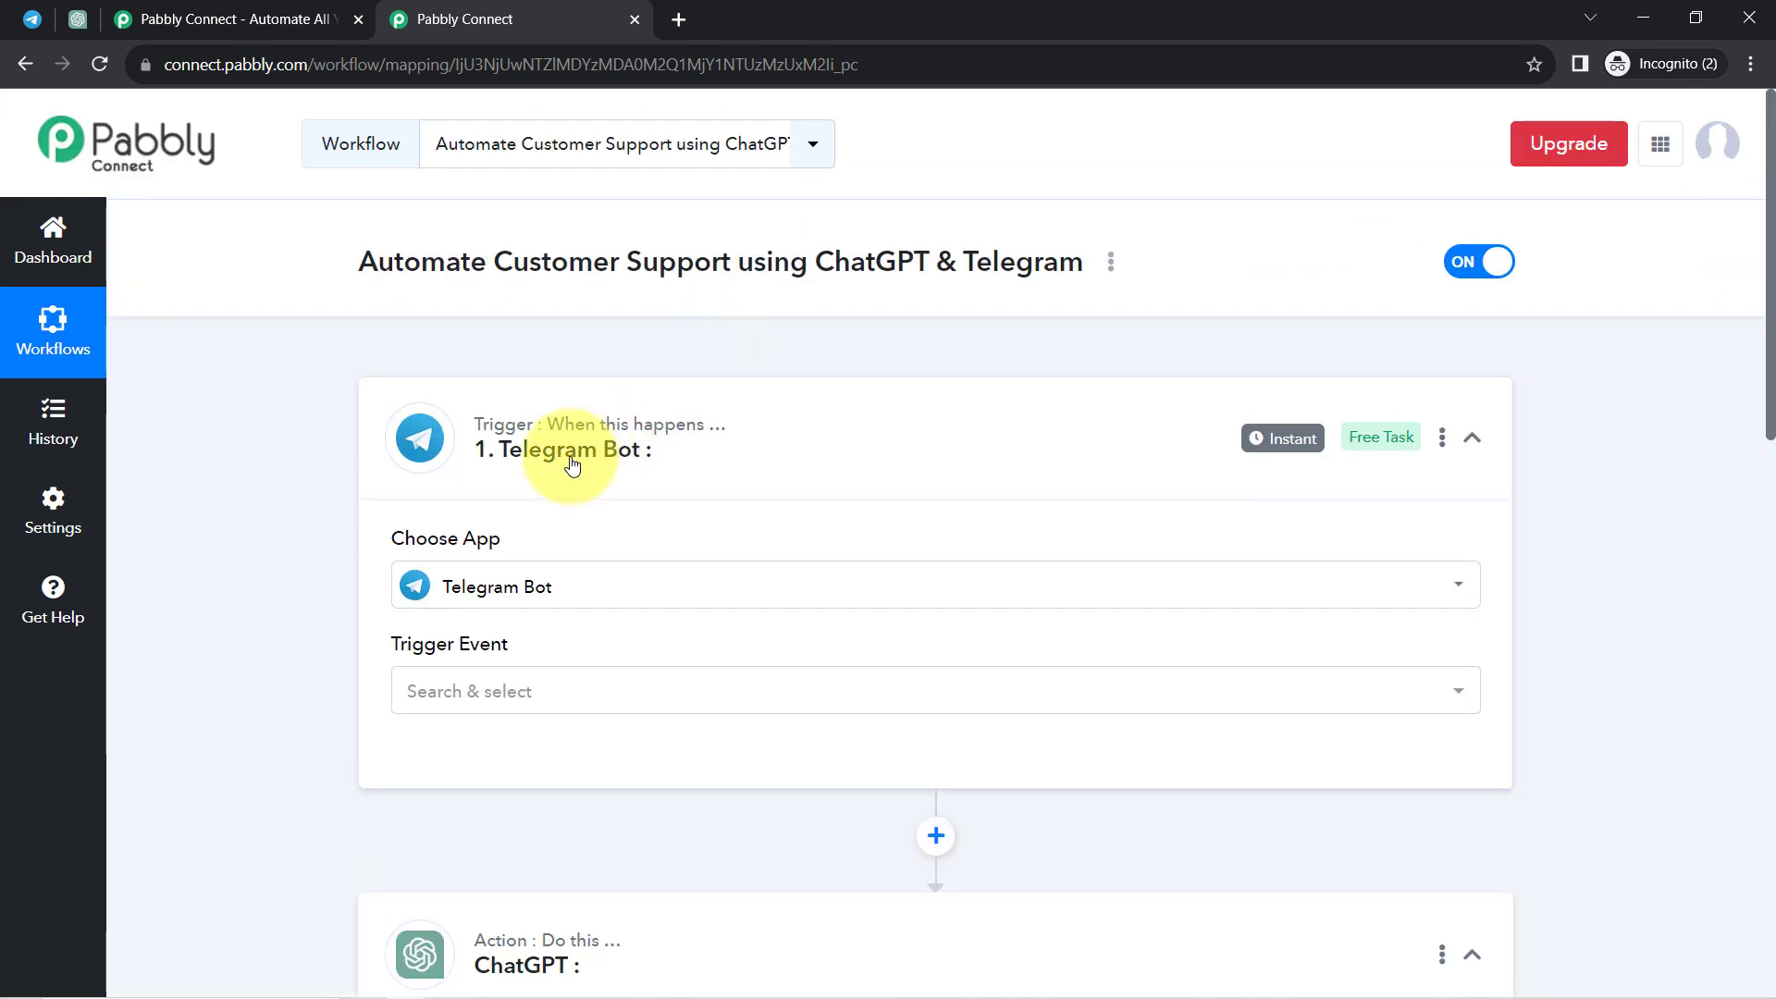
{"action": "left_click", "coordinate": [573, 464]}
{"action": "left_click", "coordinate": [472, 676]}
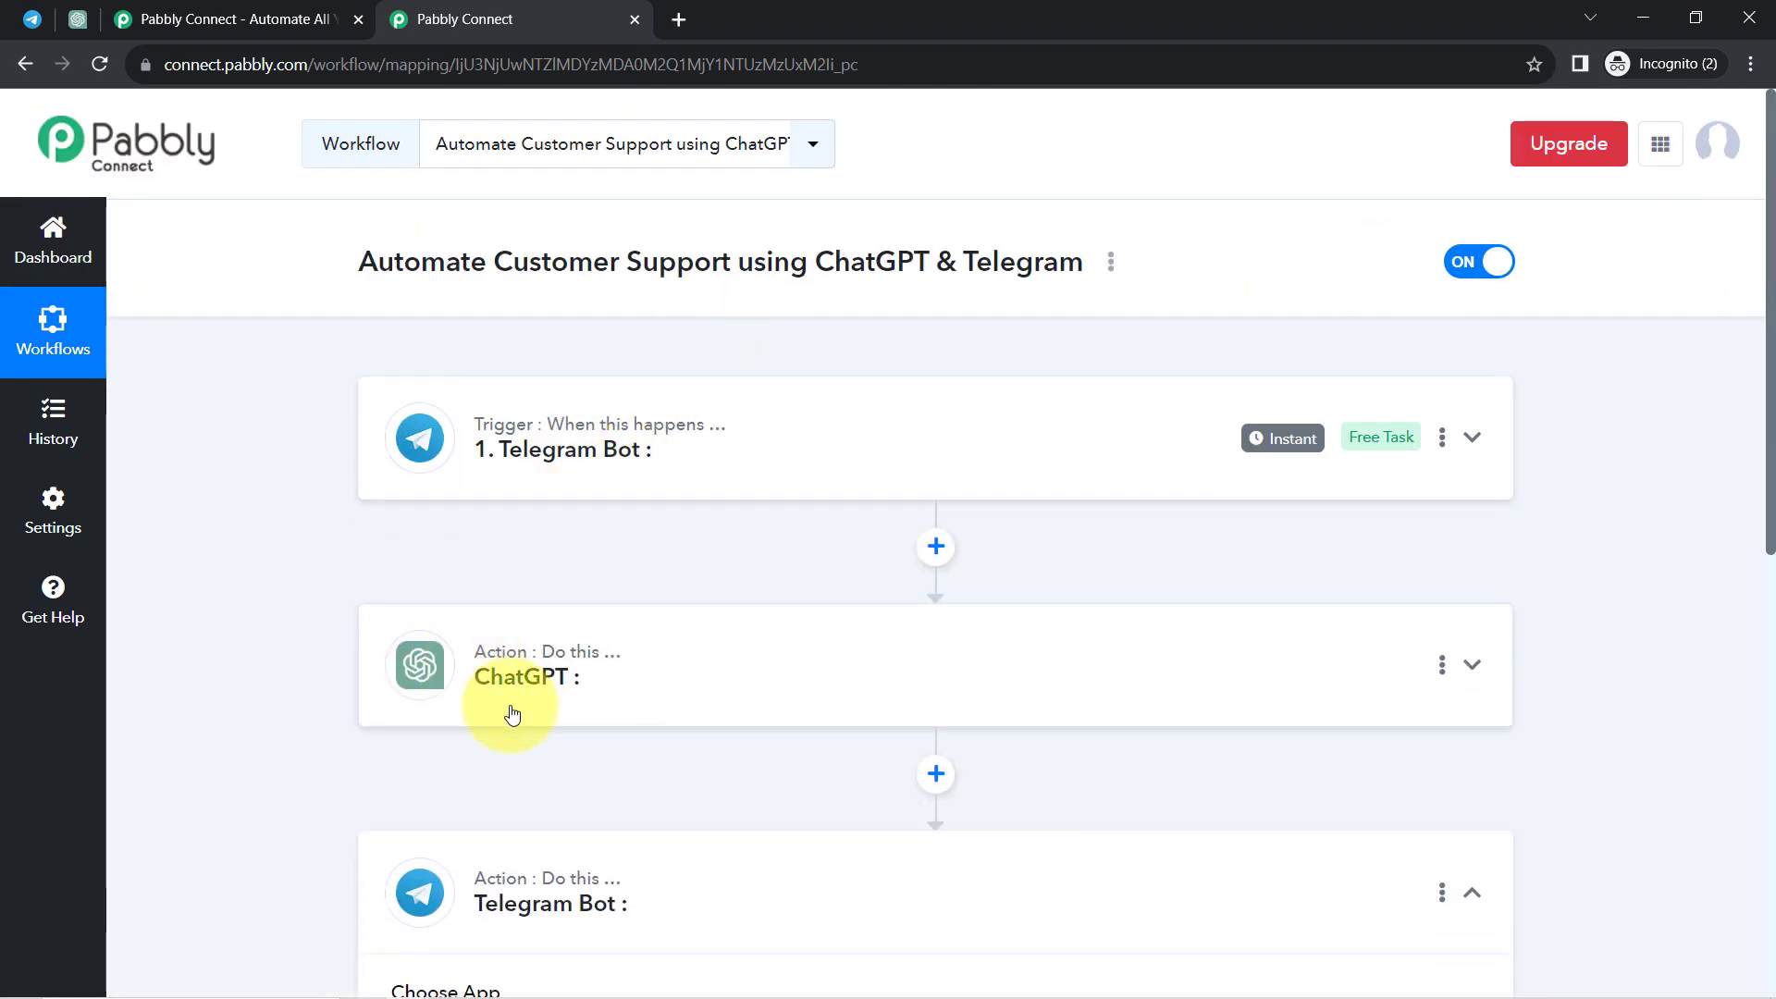
{"action": "left_click", "coordinate": [493, 877]}
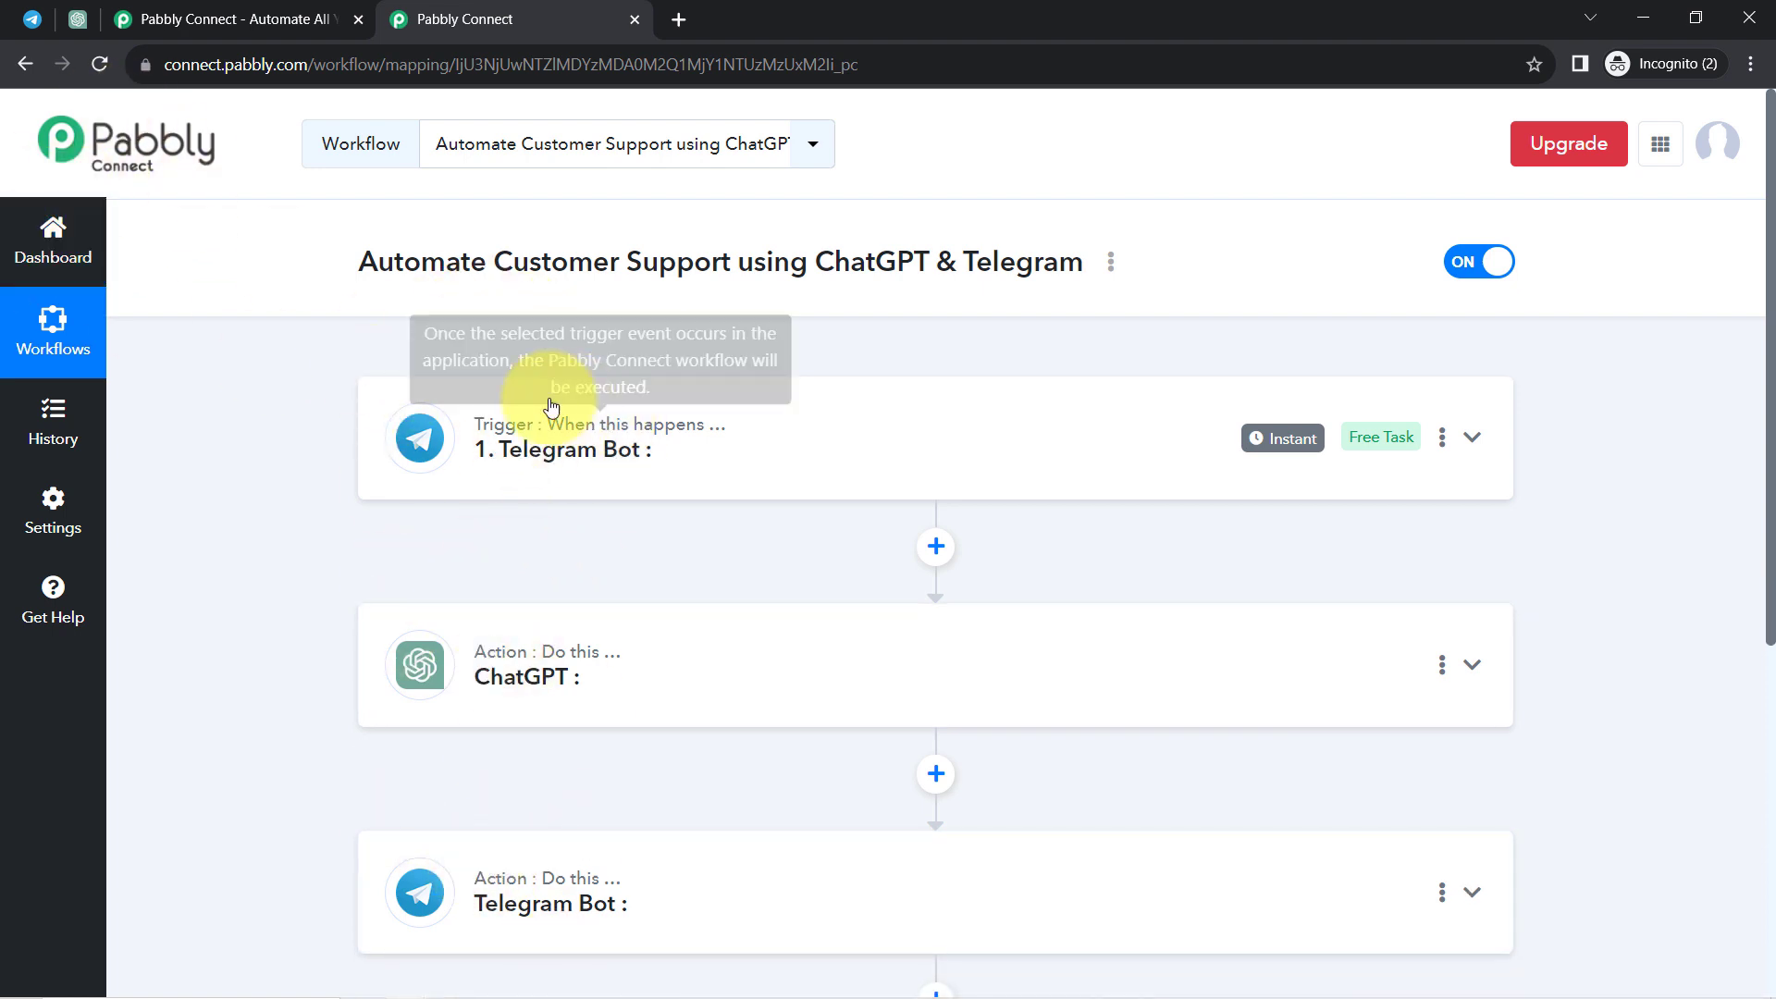
Expand the Telegram Bot trigger and set its trigger event to Set Webhook / Watch Updates
{"action": "left_click", "coordinate": [33, 18]}
{"action": "left_click", "coordinate": [384, 11]}
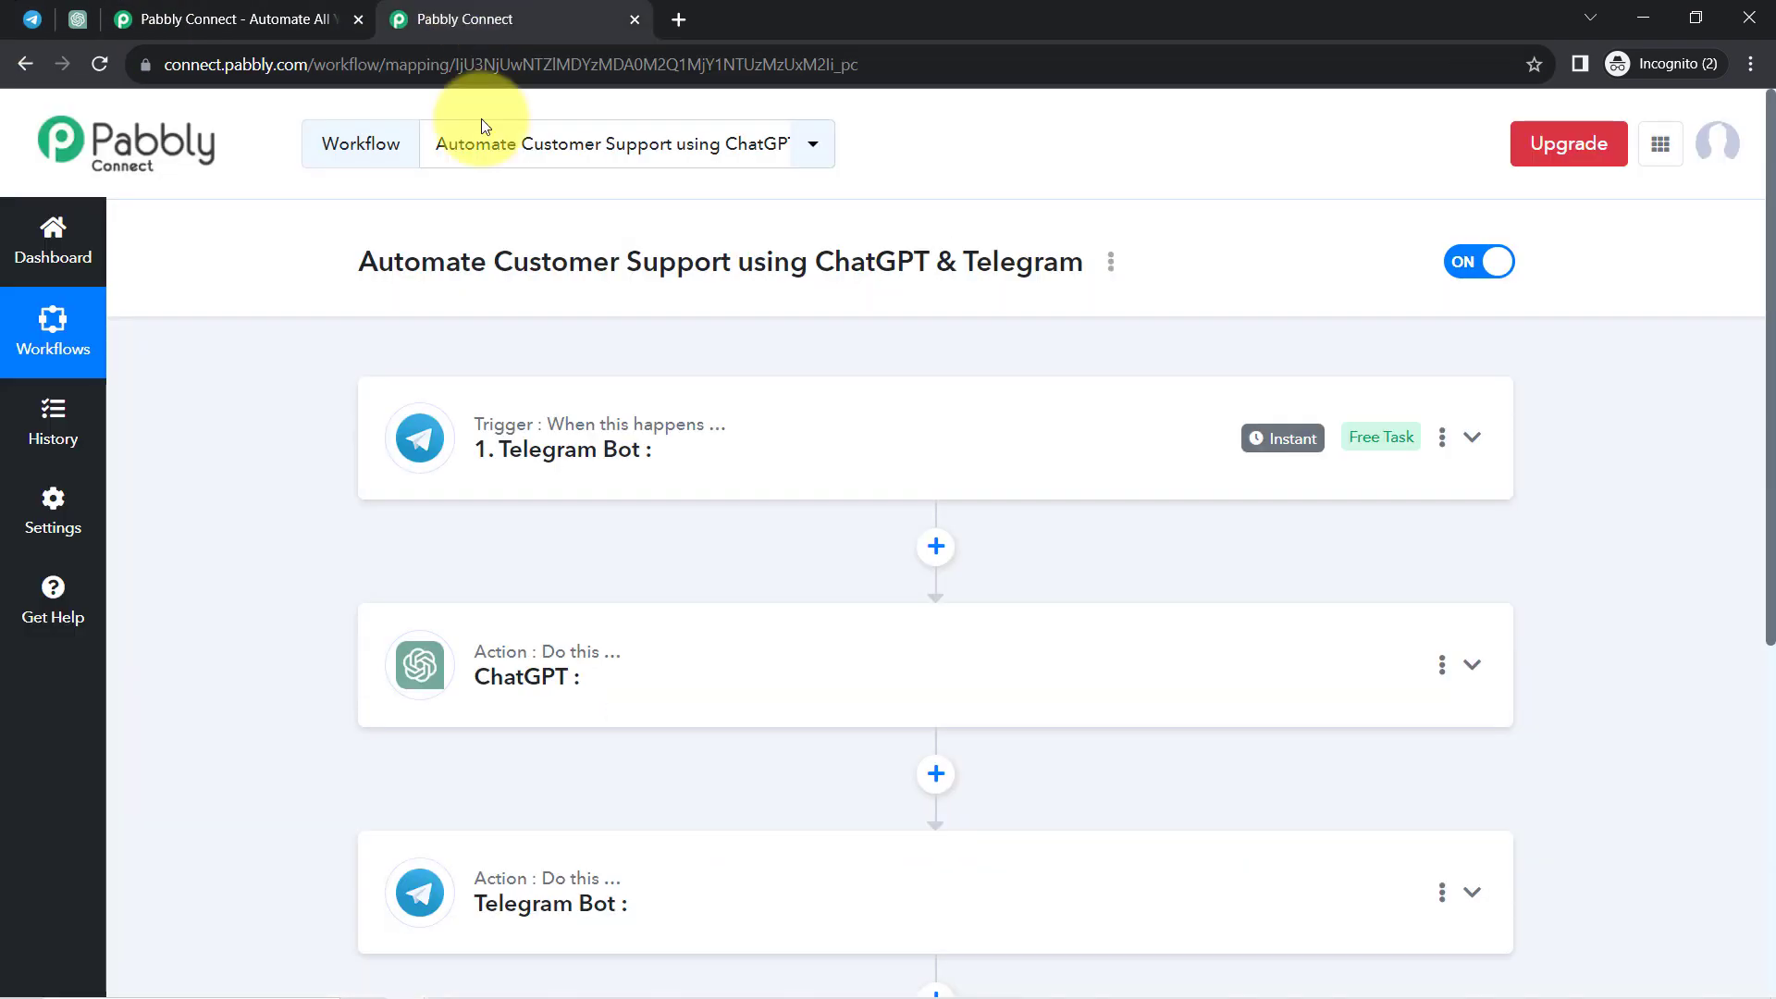
{"action": "left_click", "coordinate": [515, 439]}
{"action": "left_click", "coordinate": [438, 689]}
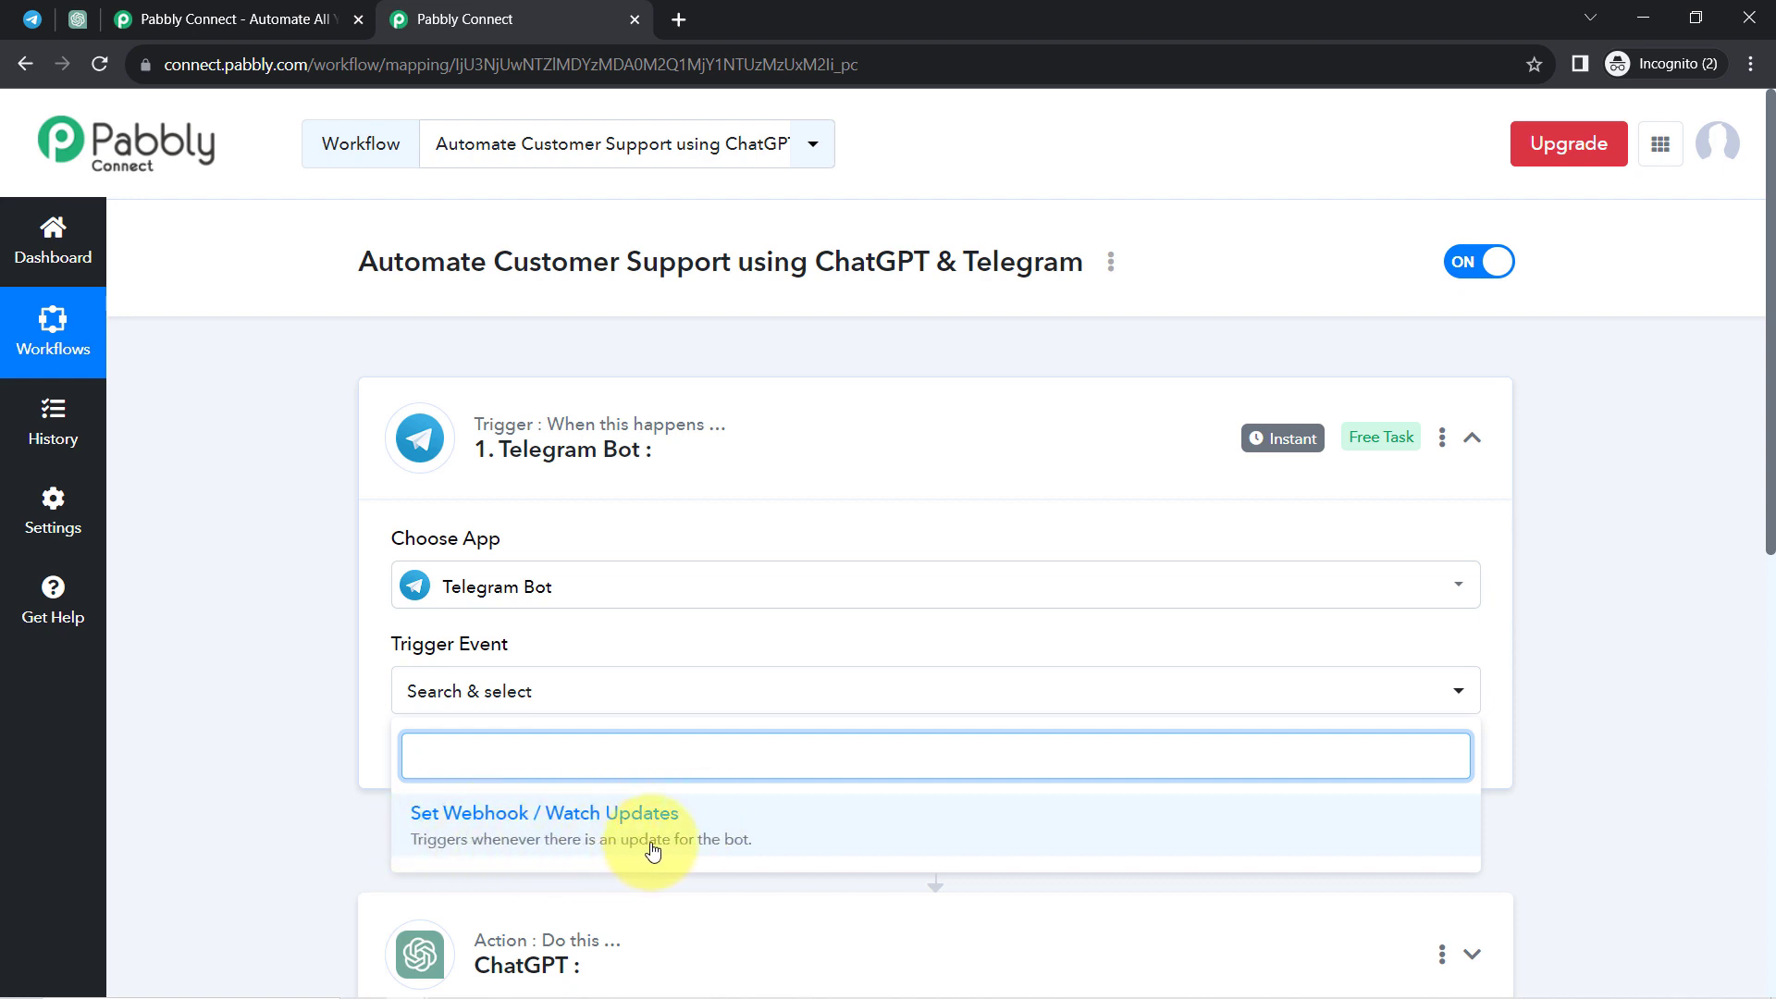
{"action": "left_click", "coordinate": [602, 838]}
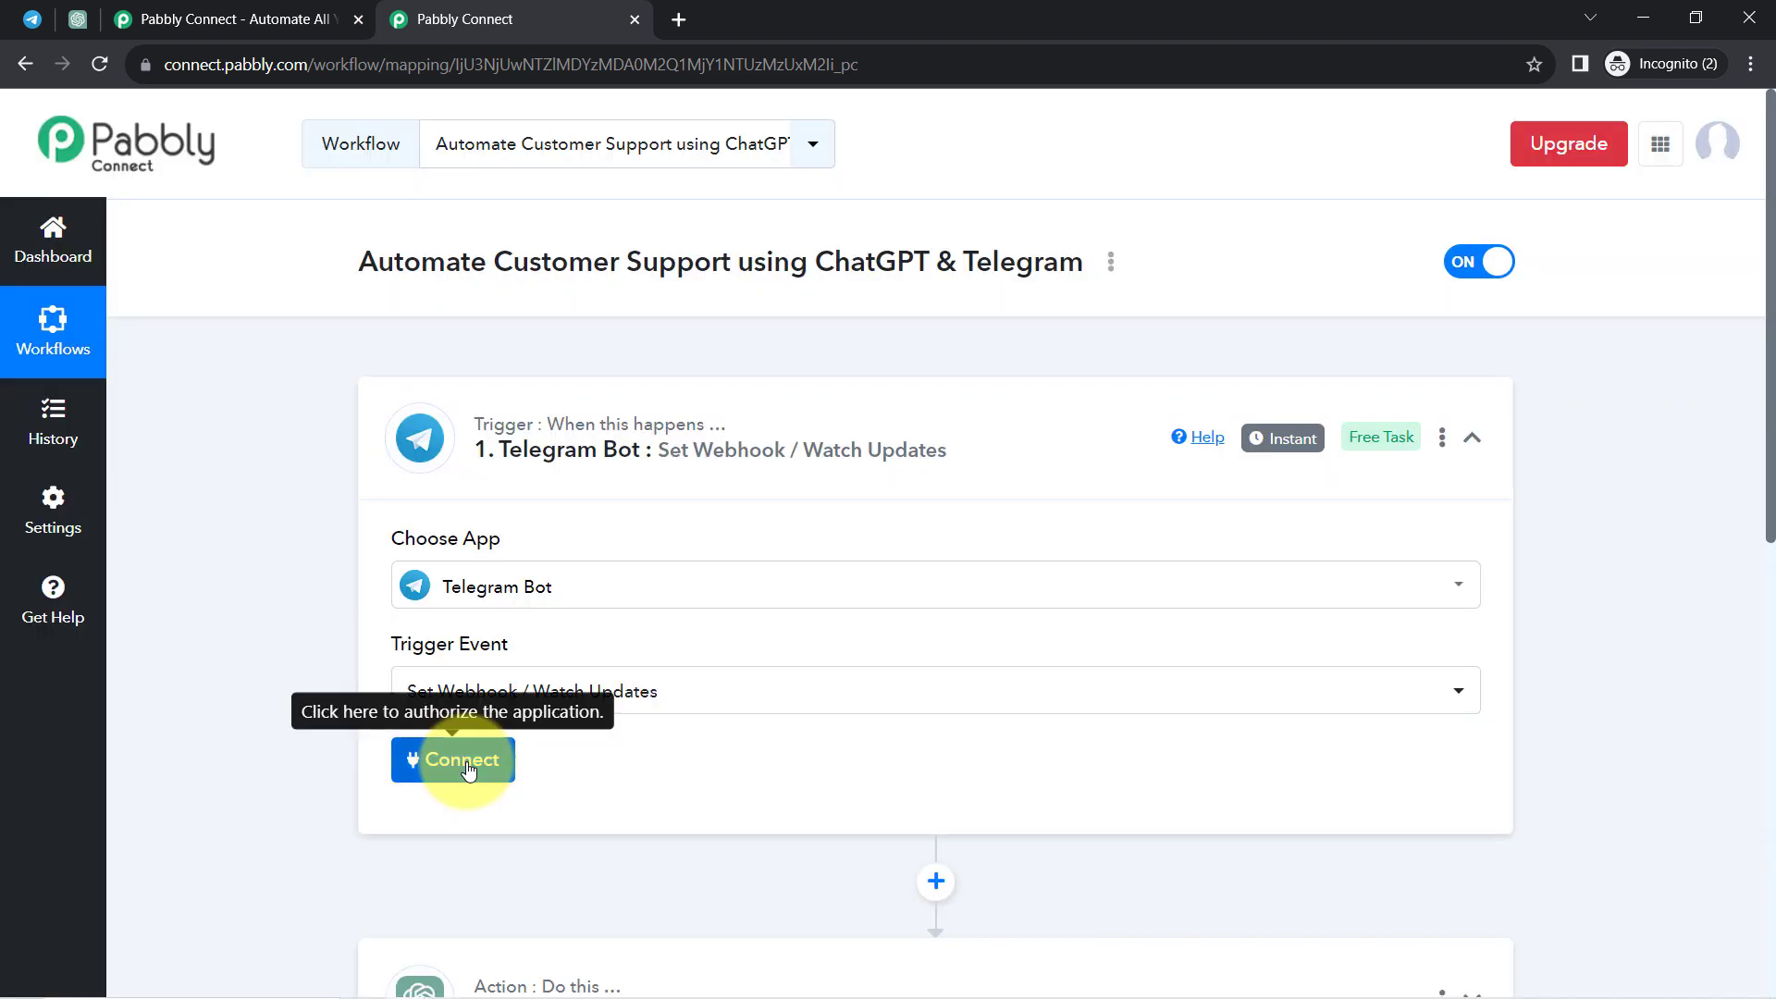
Start a new Telegram Bot connection for the trigger and review the token instructions, including the BotFather link and the /newbot command
{"action": "left_click", "coordinate": [453, 763]}
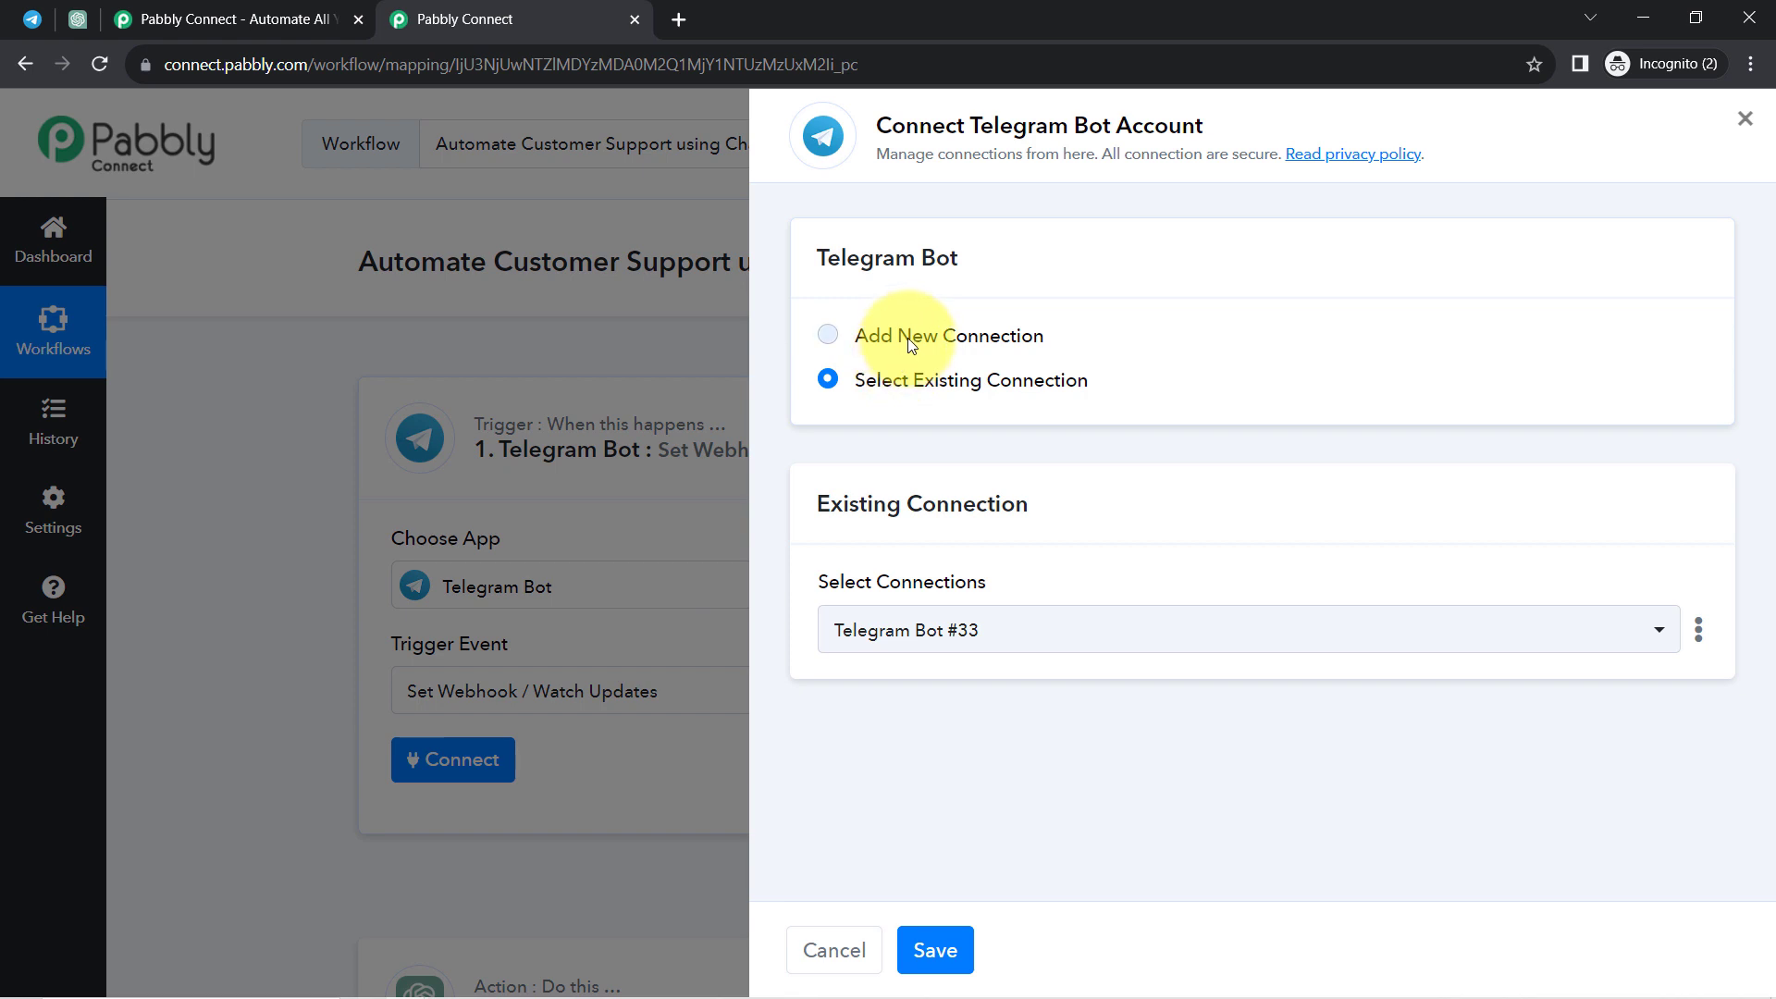
{"action": "left_click", "coordinate": [911, 345]}
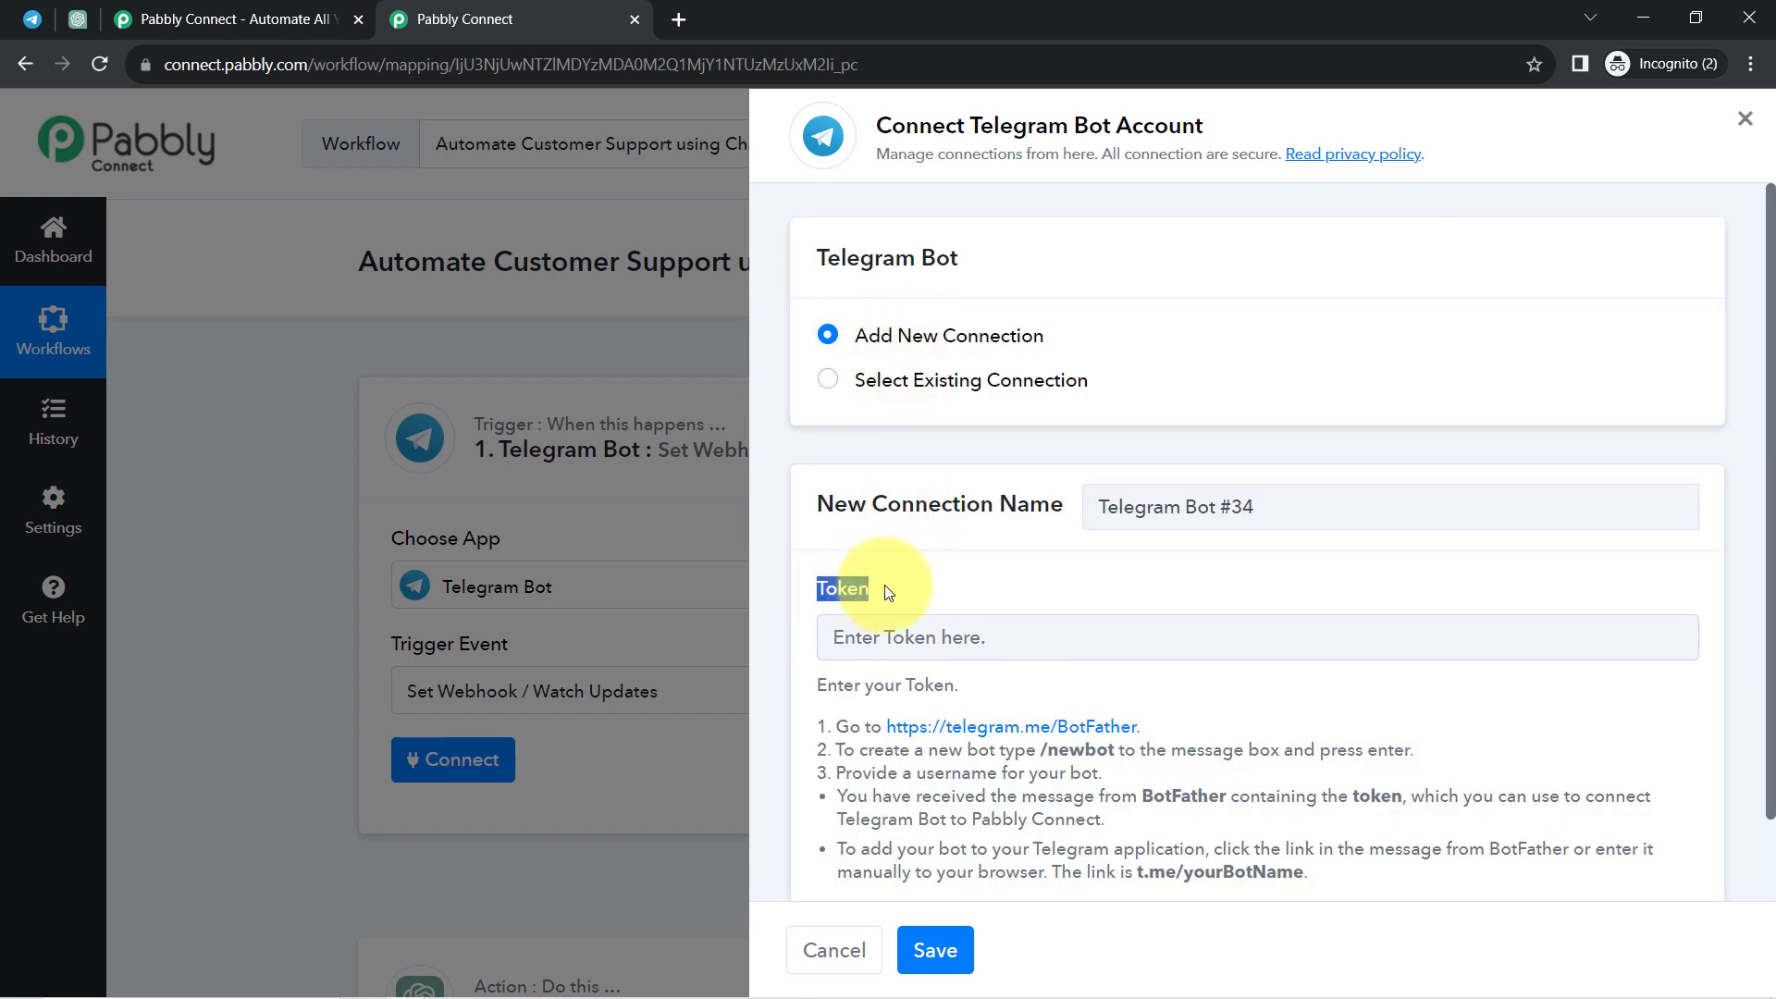
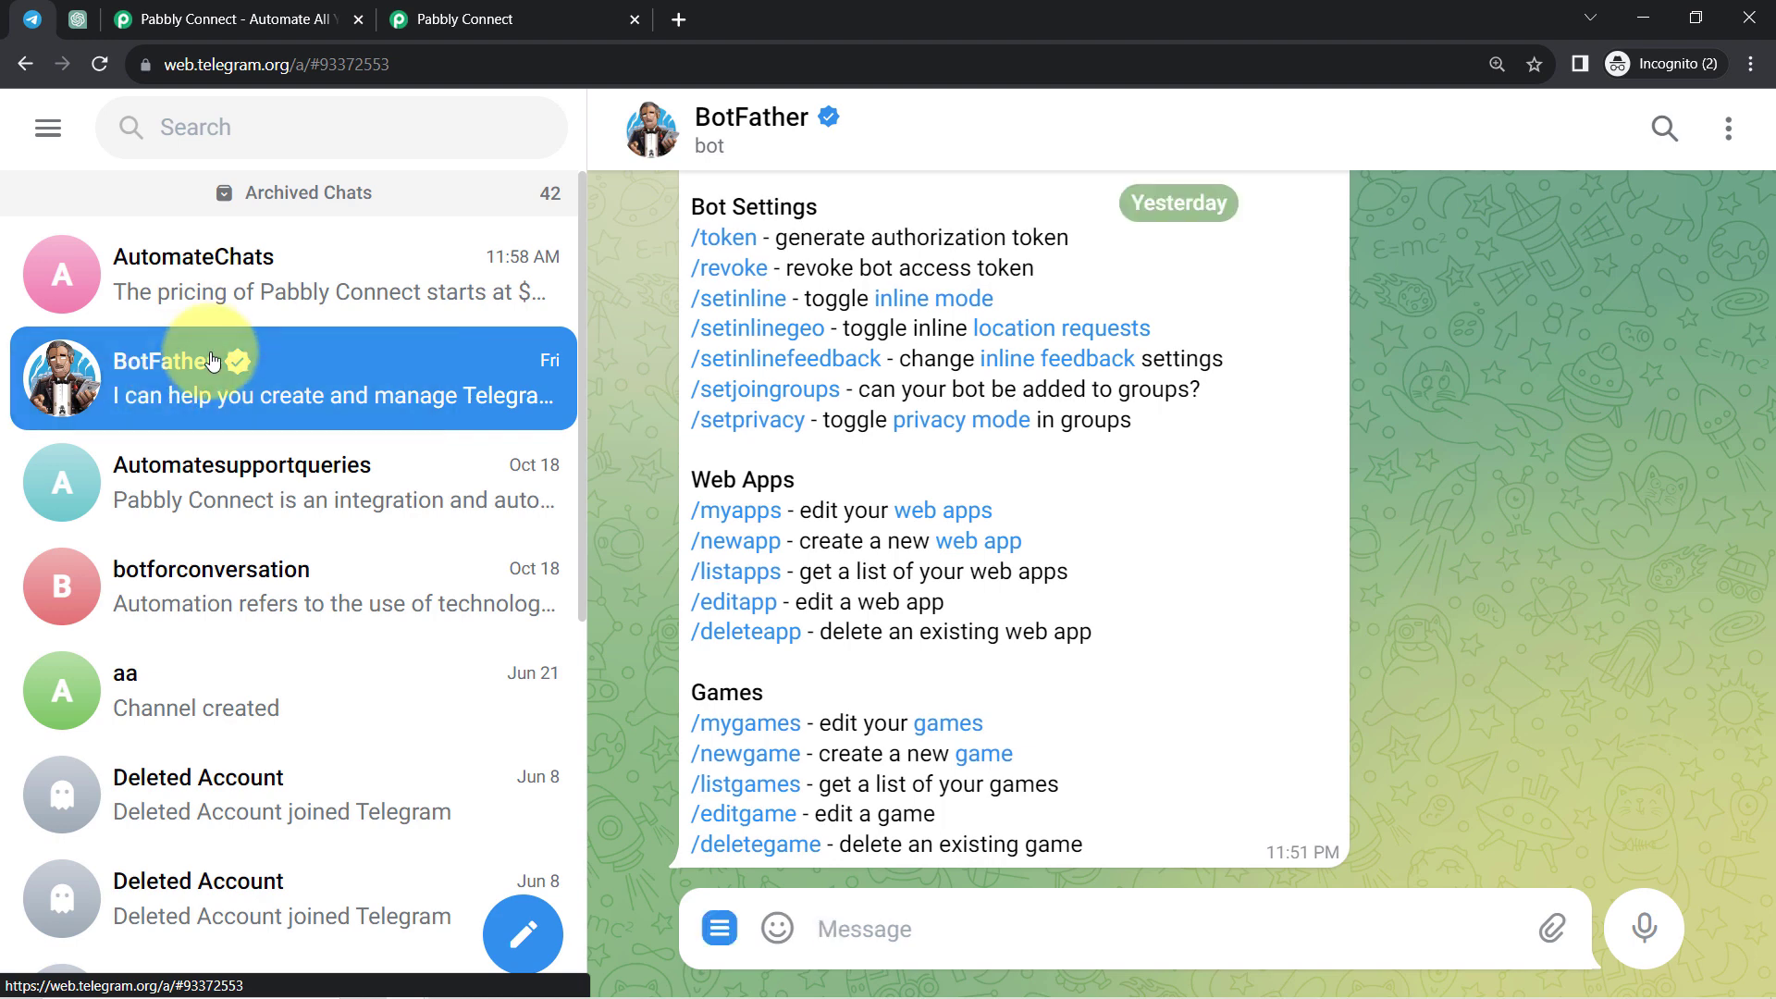
{"action": "left_click", "coordinate": [474, 19]}
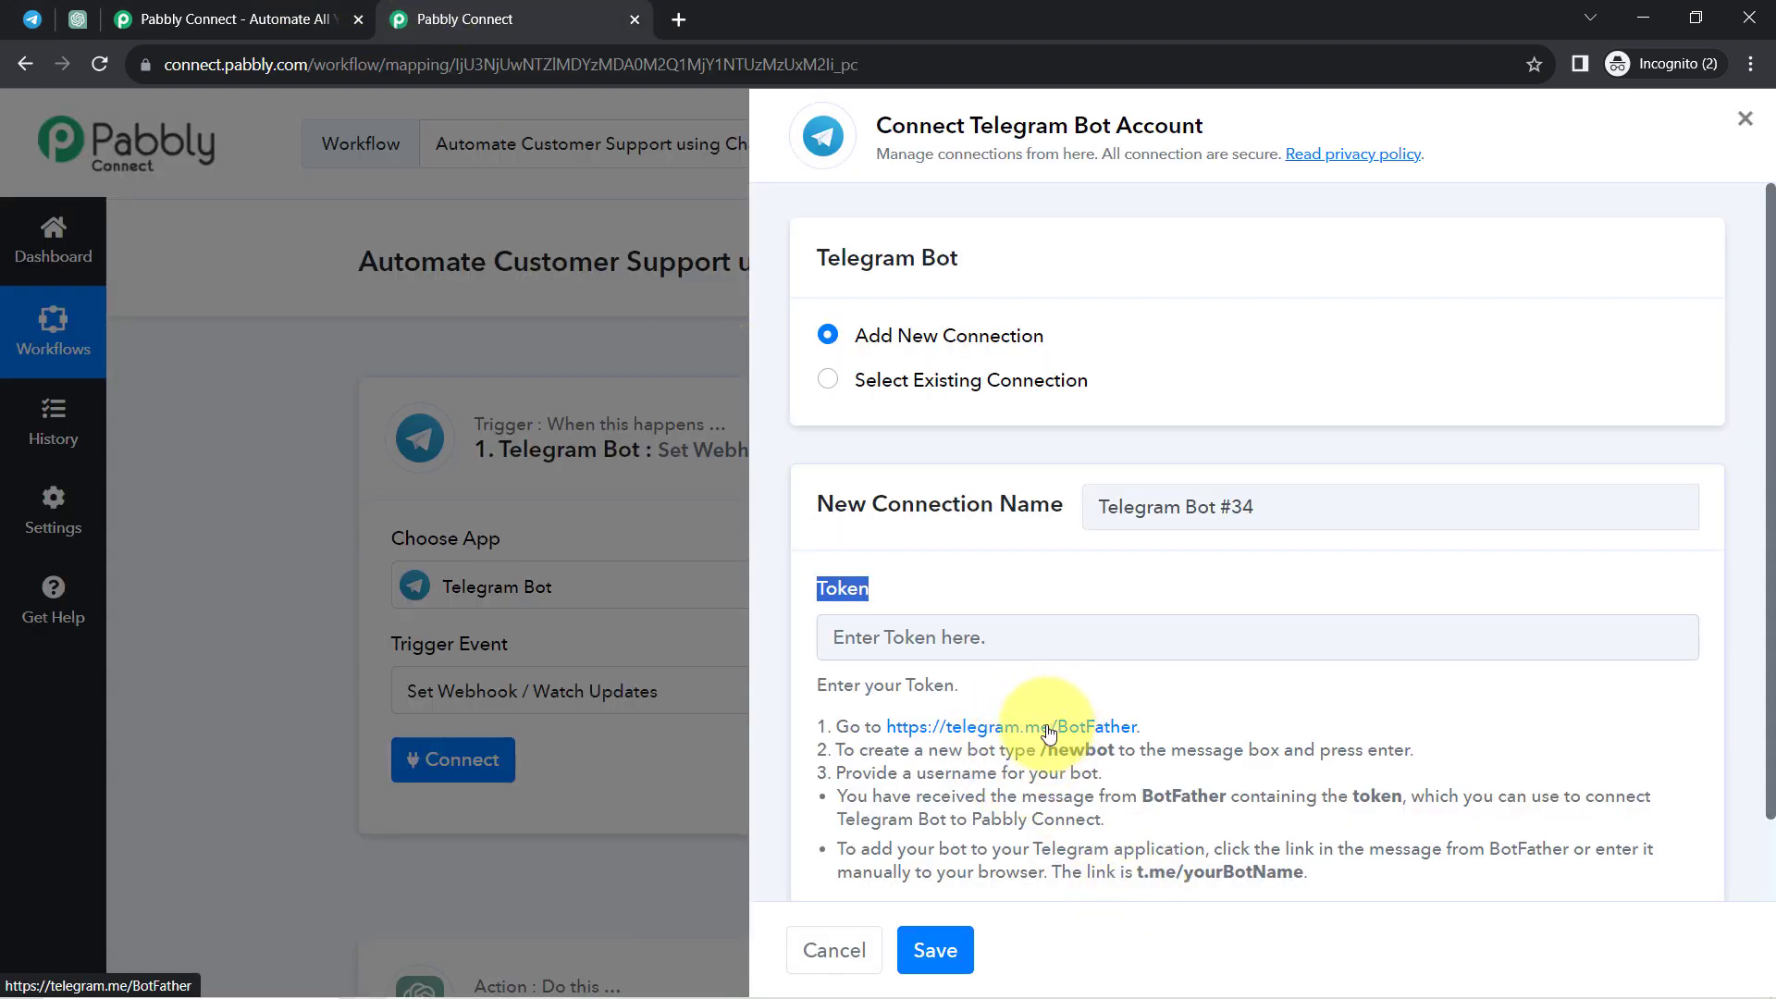
{"action": "triple_click", "coordinate": [925, 750]}
{"action": "left_click", "coordinate": [990, 751]}
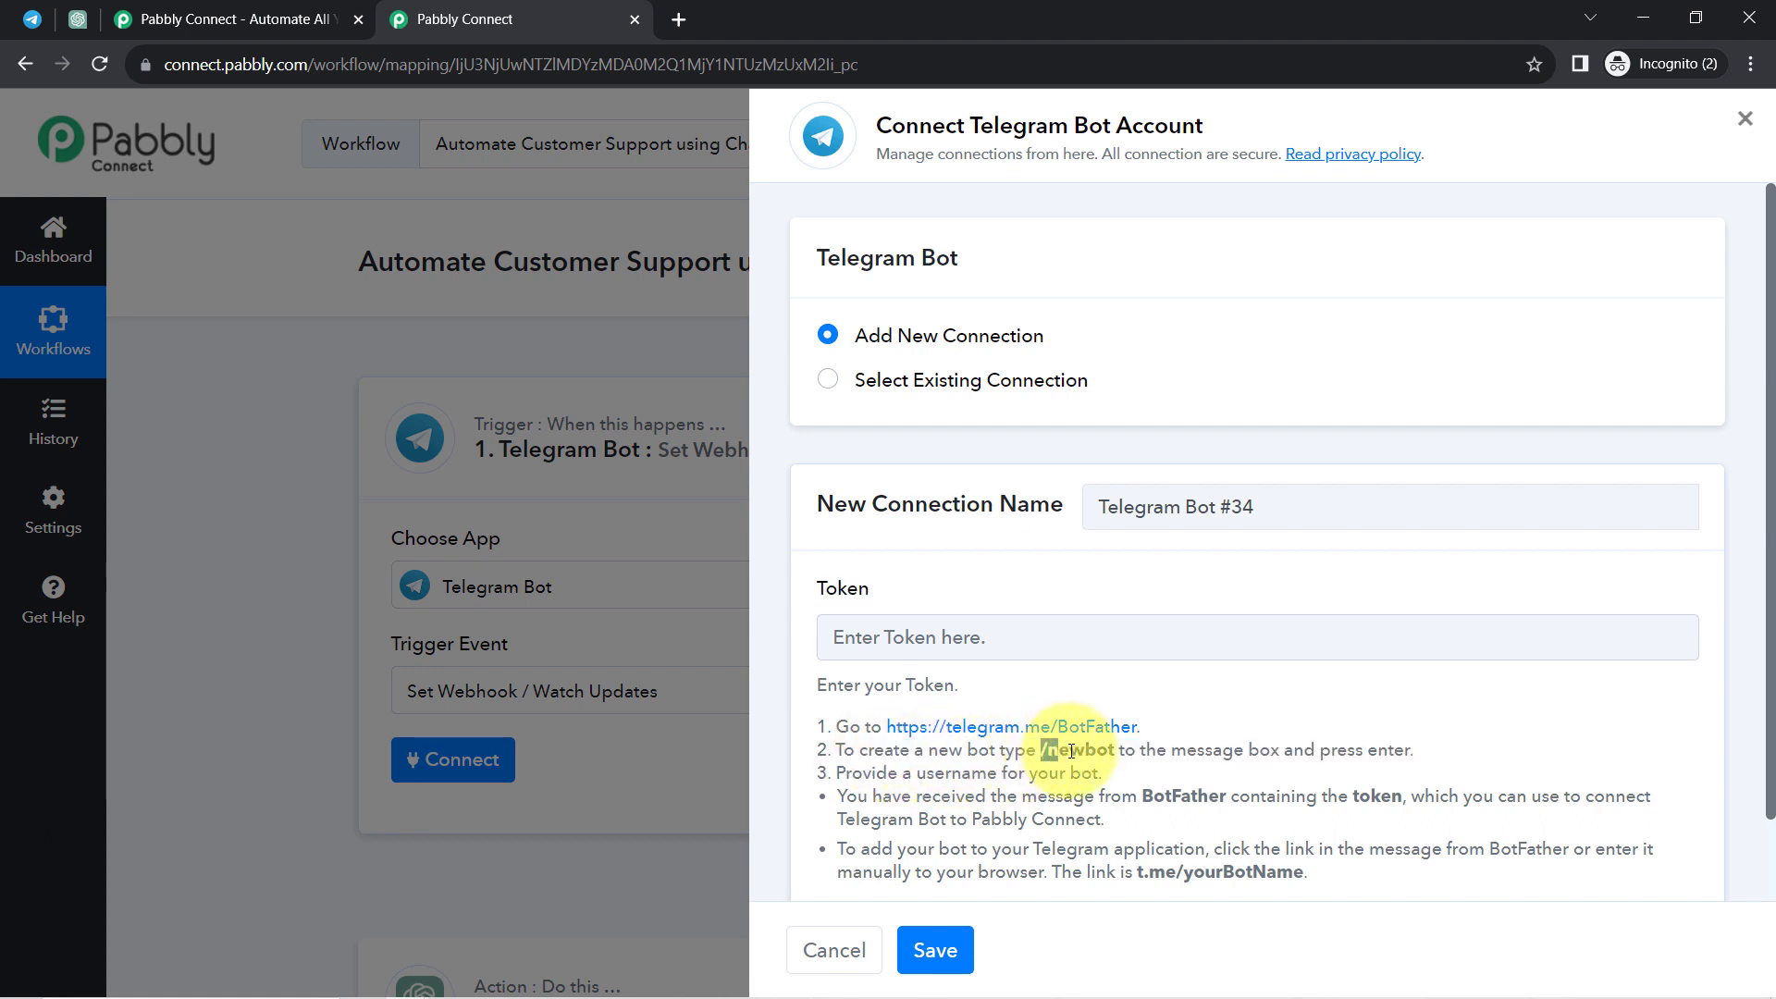
{"action": "left_click_drag", "start_coordinate": [1071, 752], "coordinate": [1110, 751]}
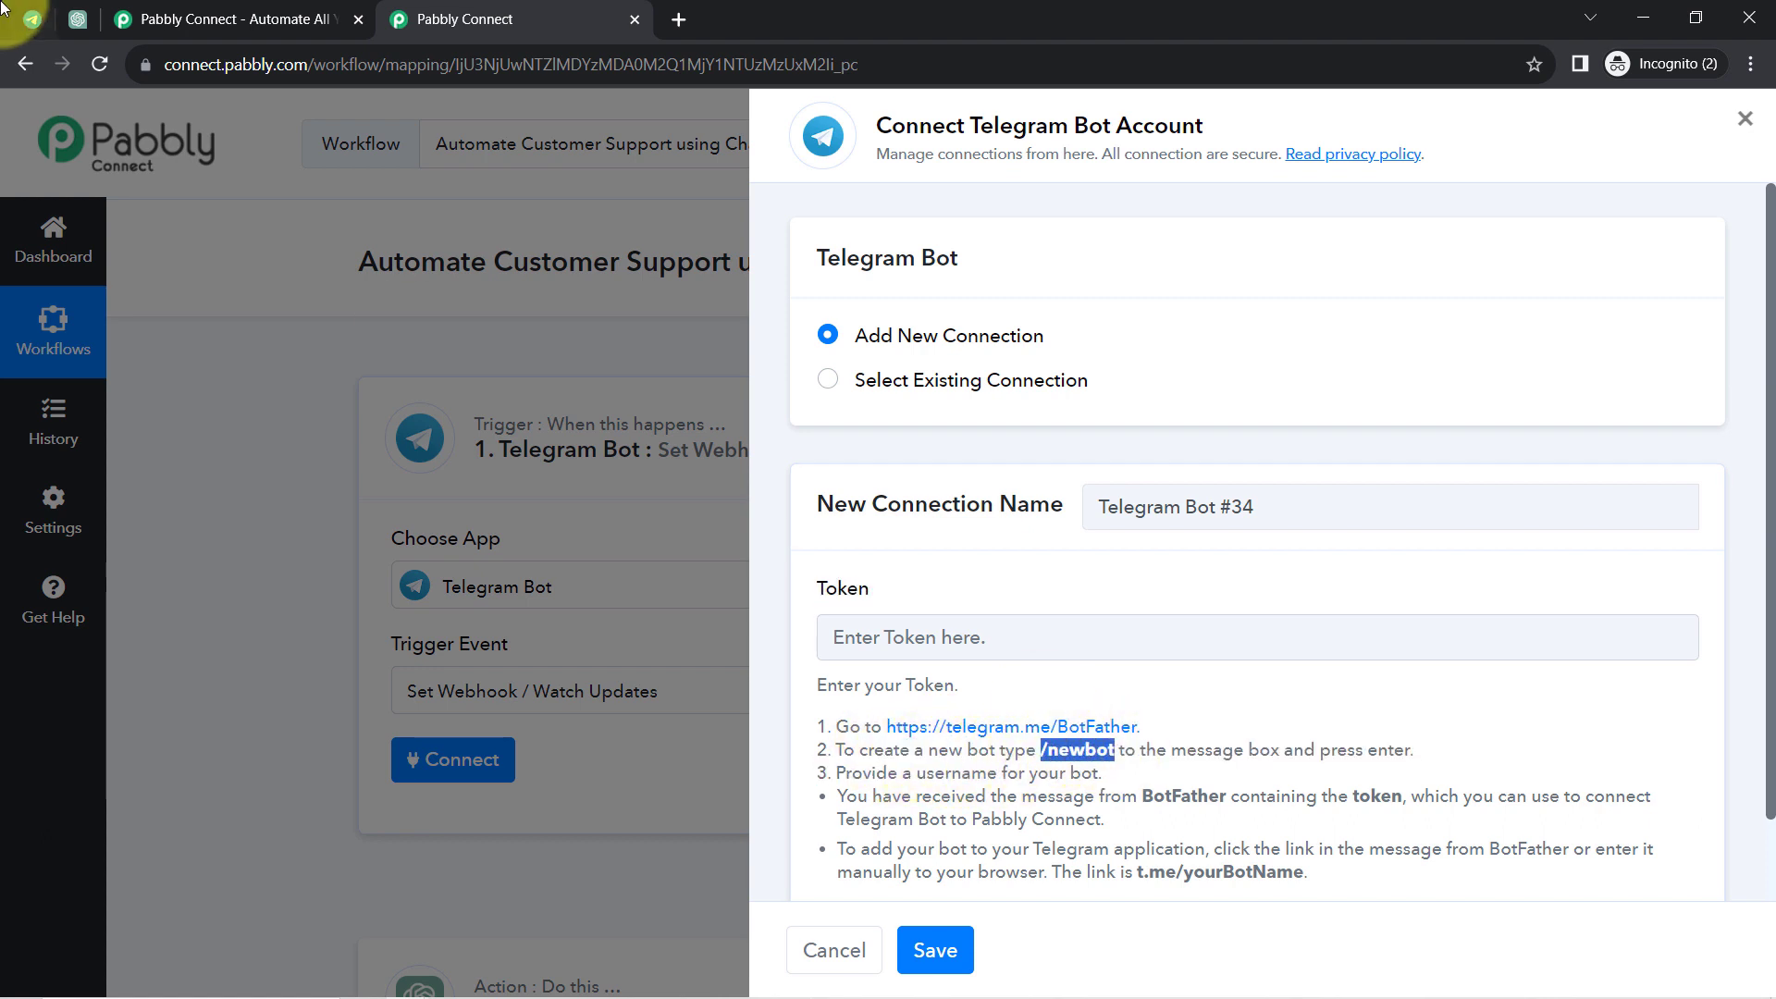
Switch to Telegram's BotFather chat, send /newbot and name the new bot AutomateSupportwithChatGPT
{"action": "left_click", "coordinate": [33, 19]}
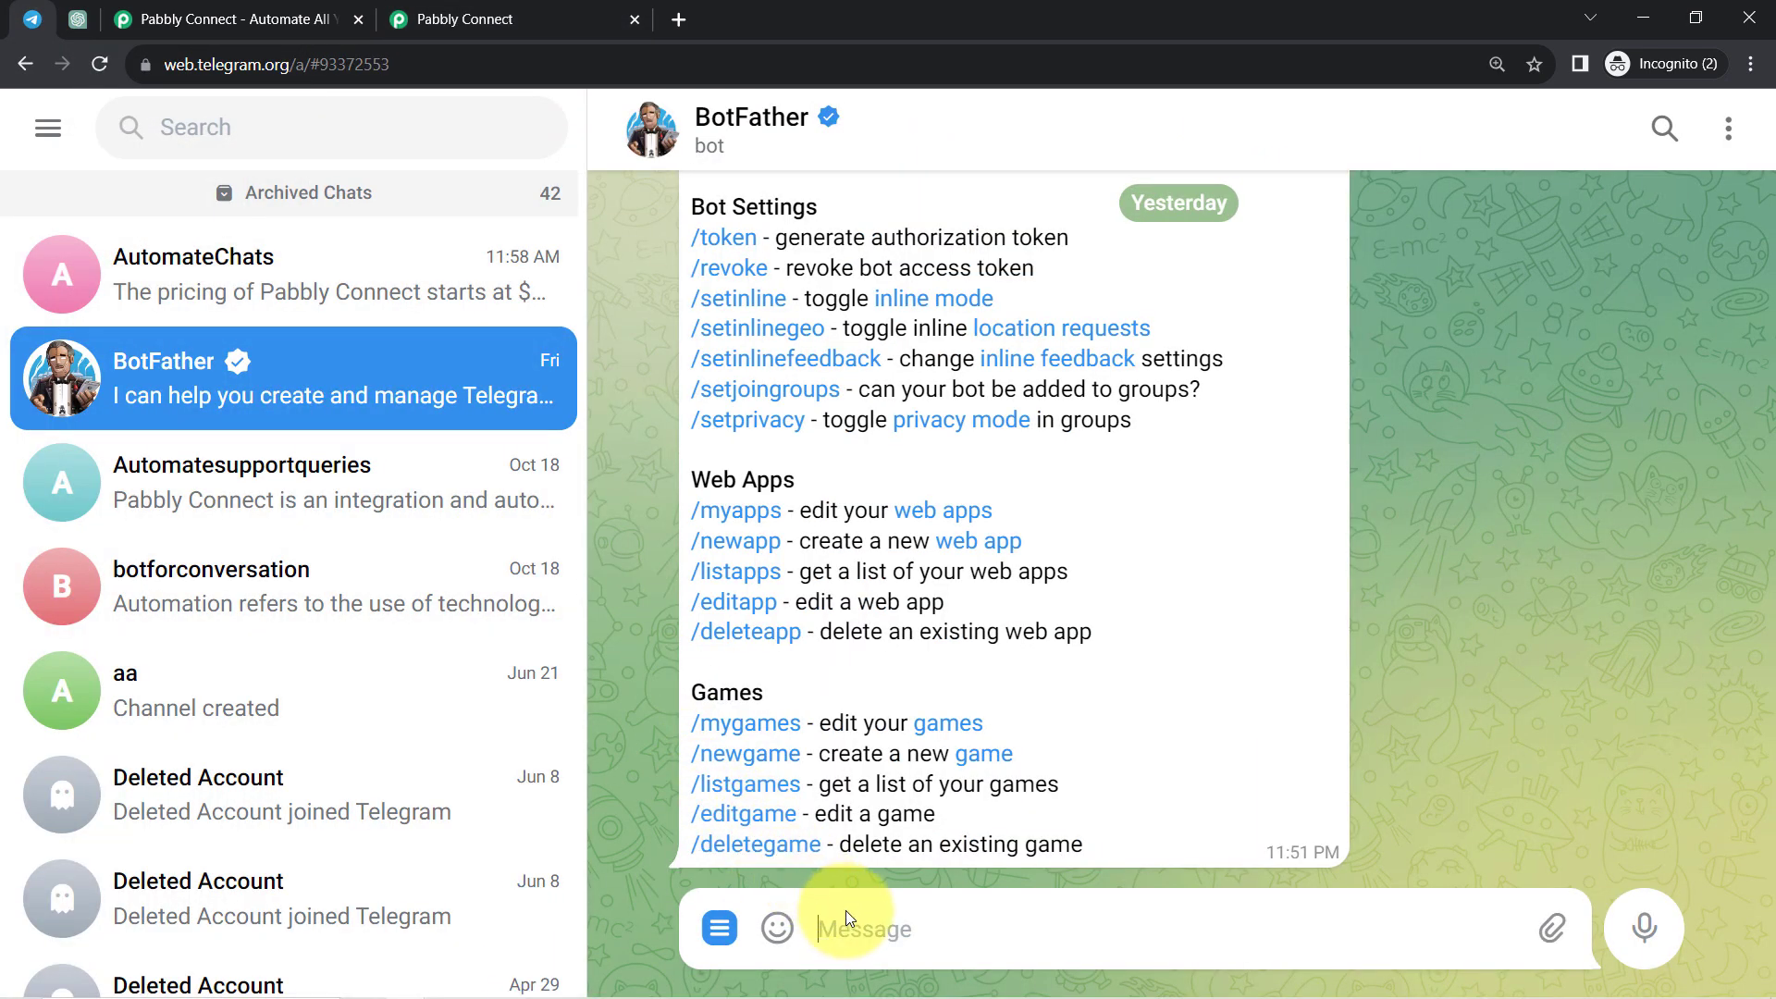
{"action": "type", "text": "/newbot"}
{"action": "key", "text": "Return"}
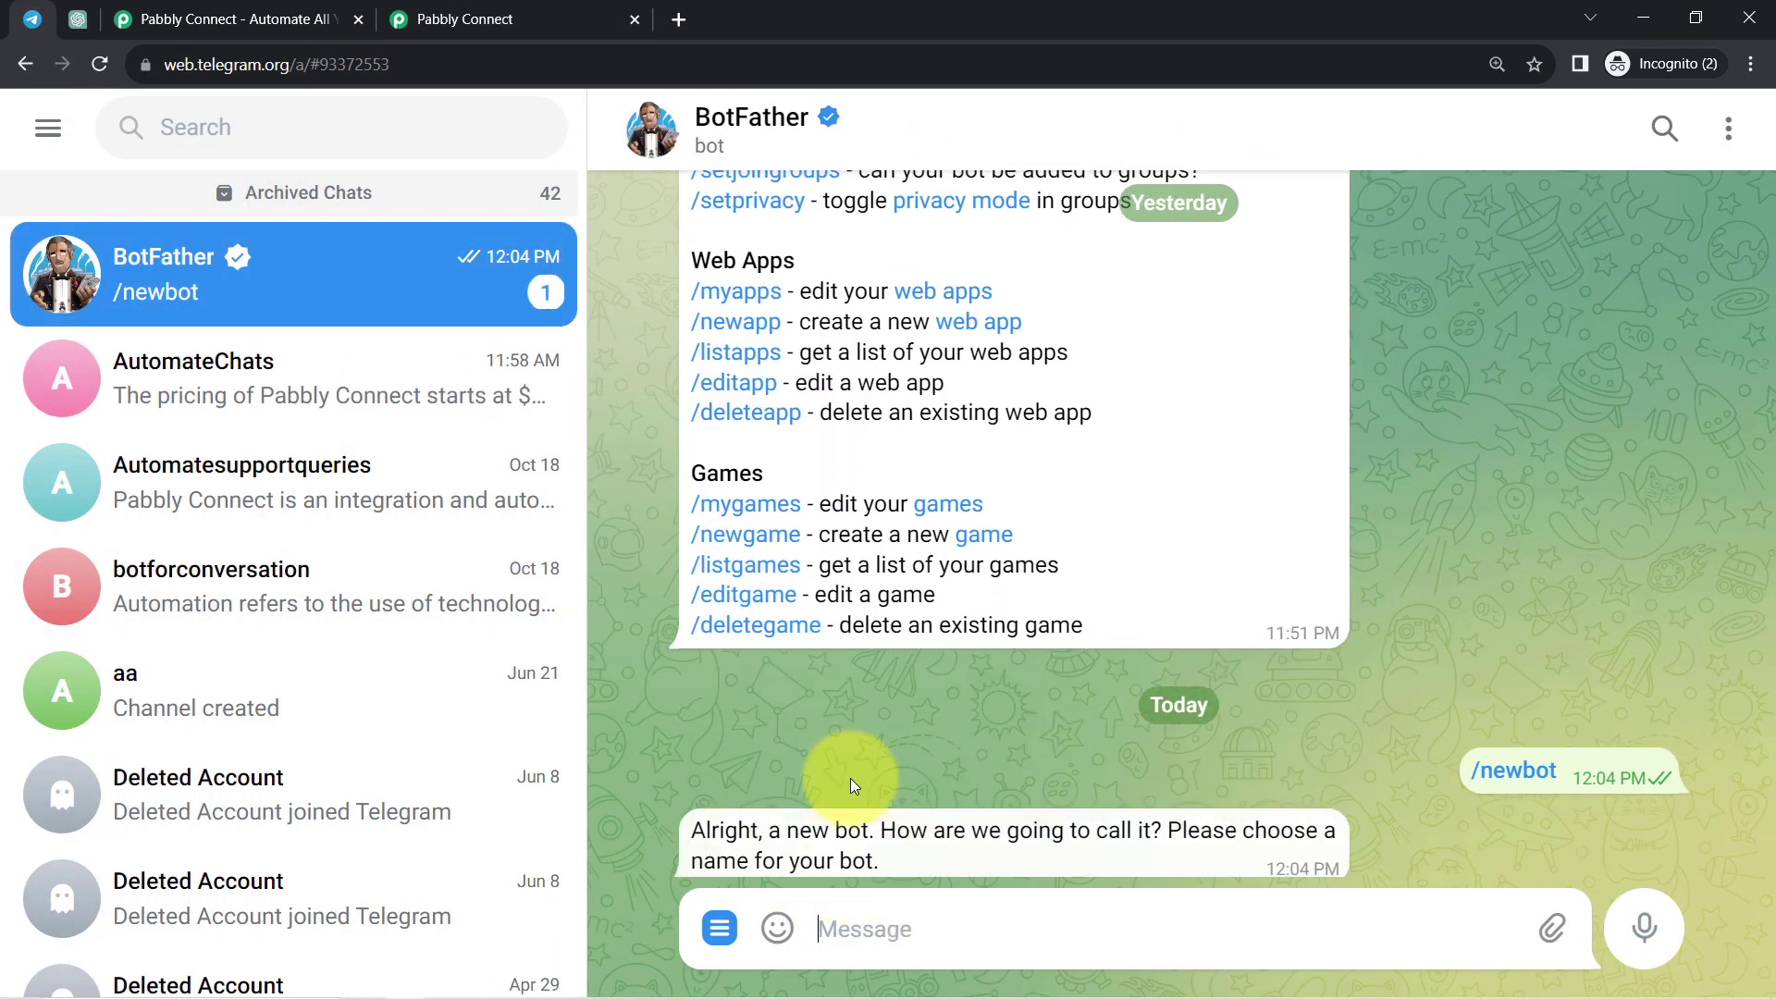
{"action": "left_click_drag", "start_coordinate": [715, 817], "coordinate": [754, 818]}
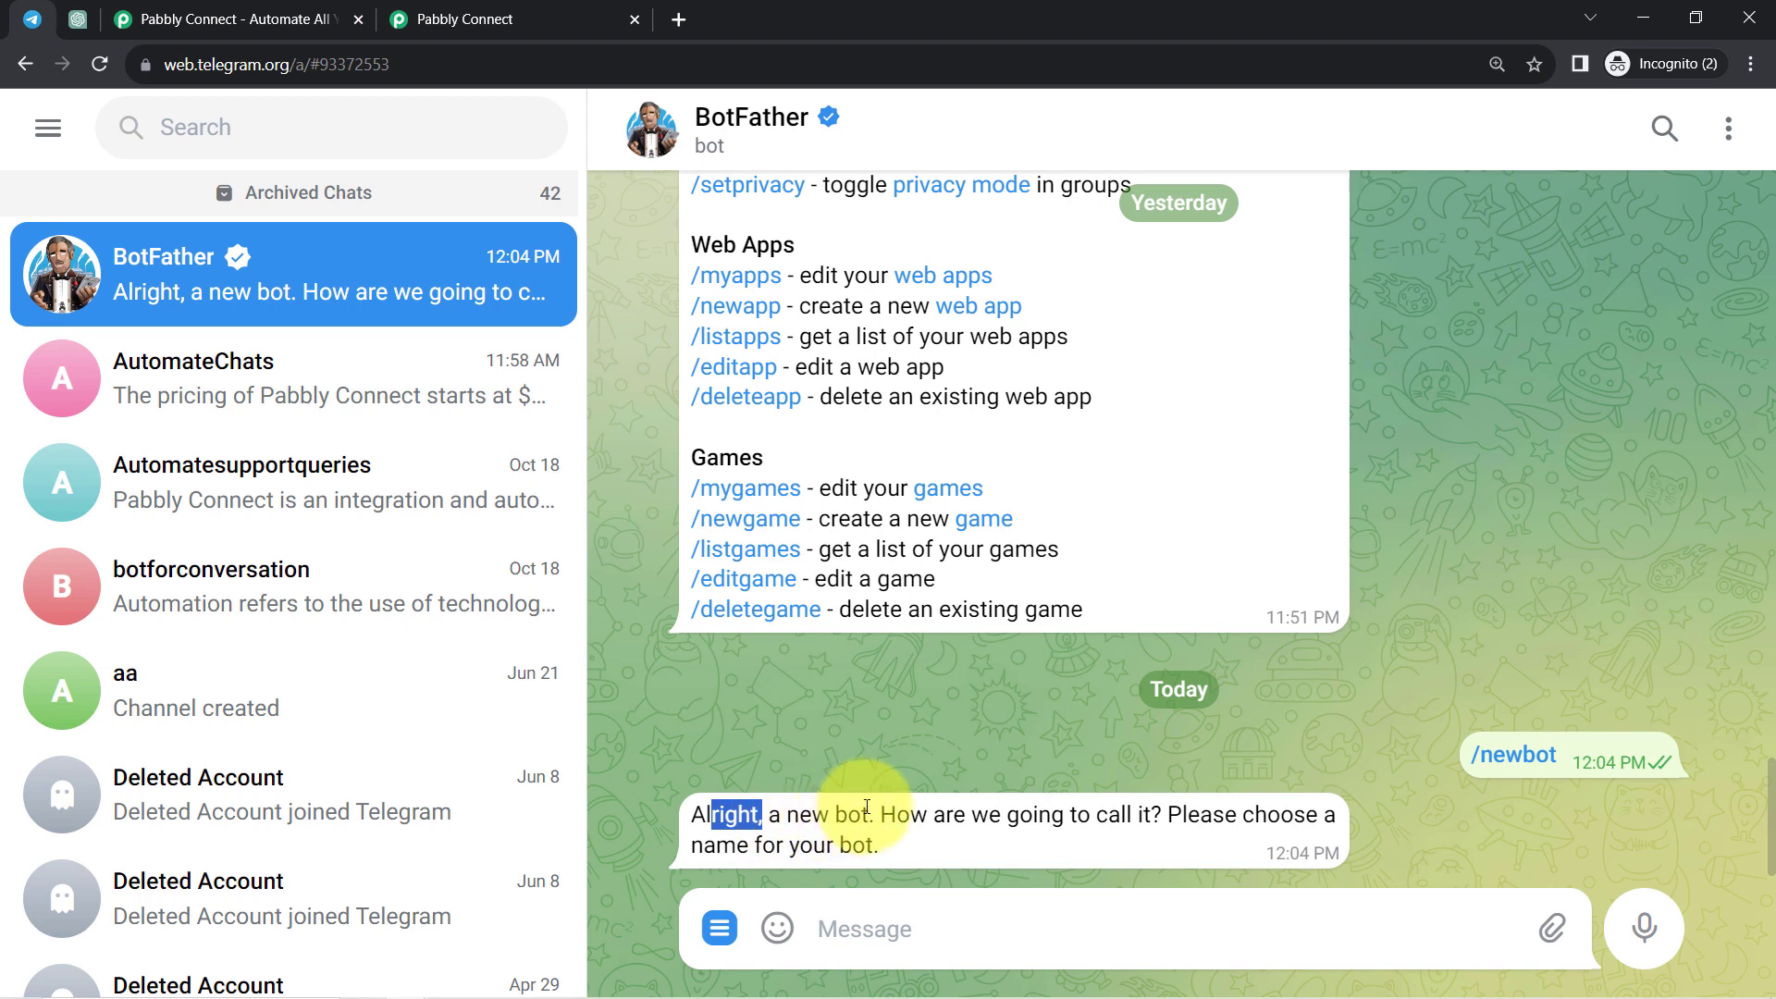
{"action": "left_click_drag", "start_coordinate": [911, 816], "coordinate": [1128, 816]}
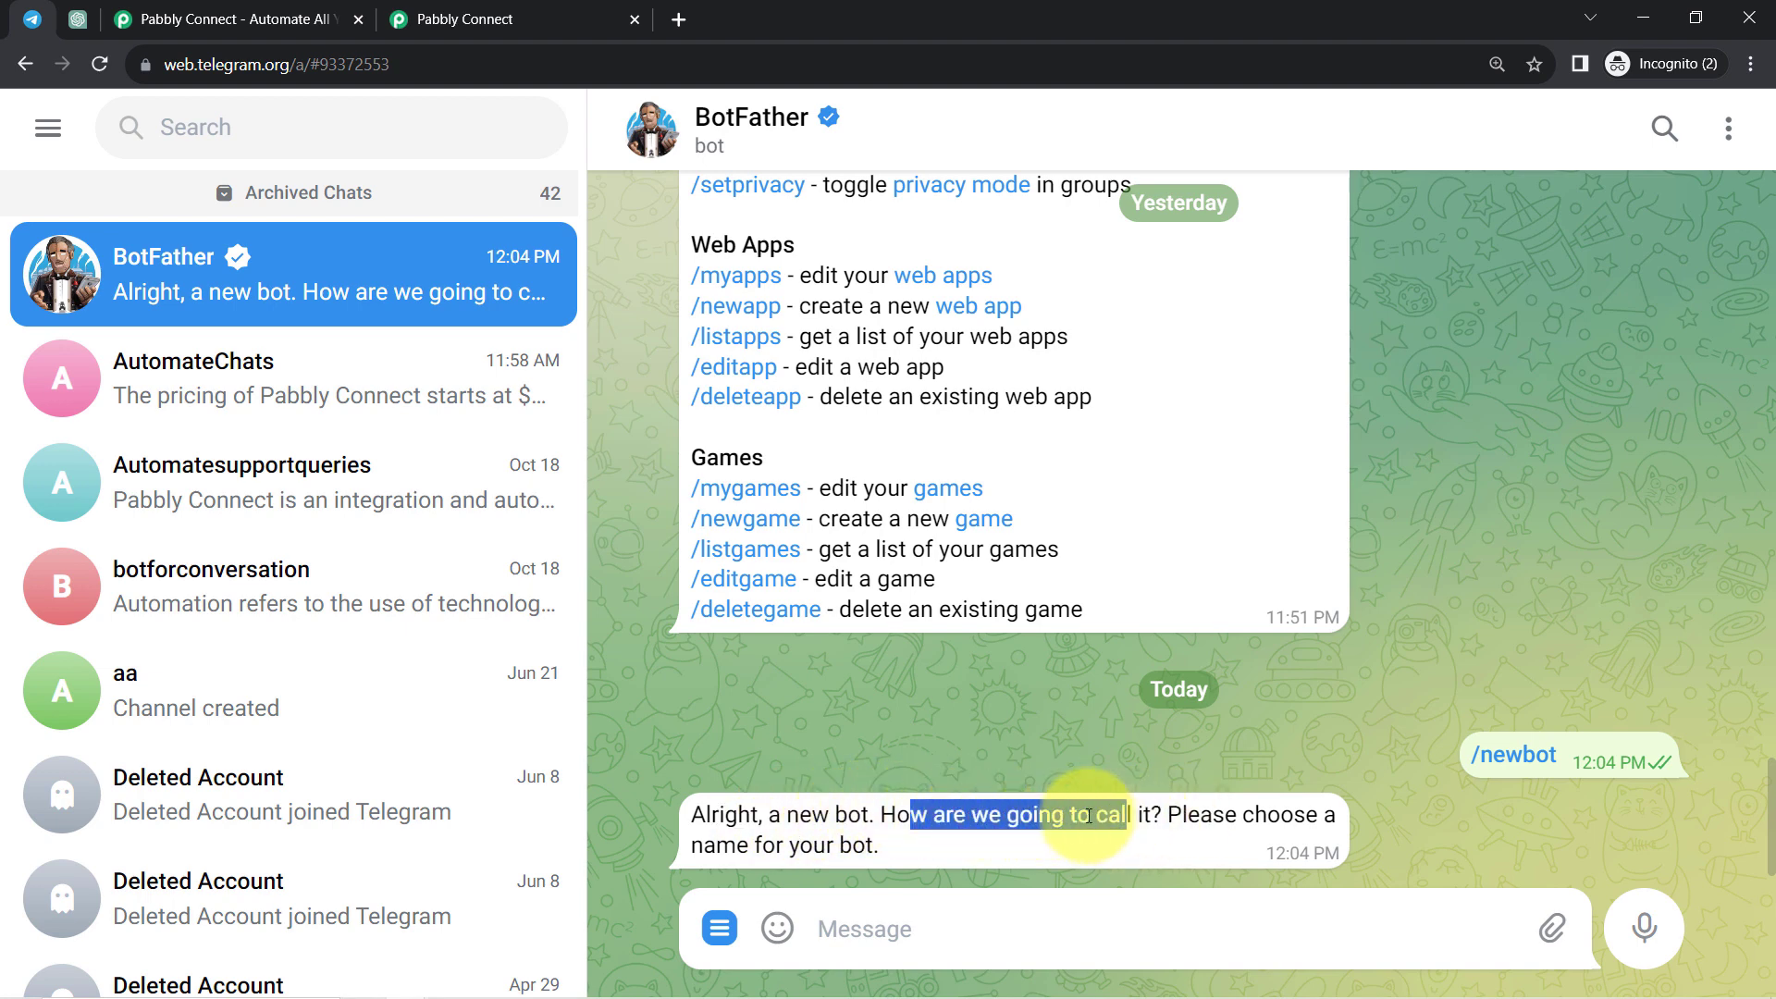
{"action": "left_click", "coordinate": [853, 934]}
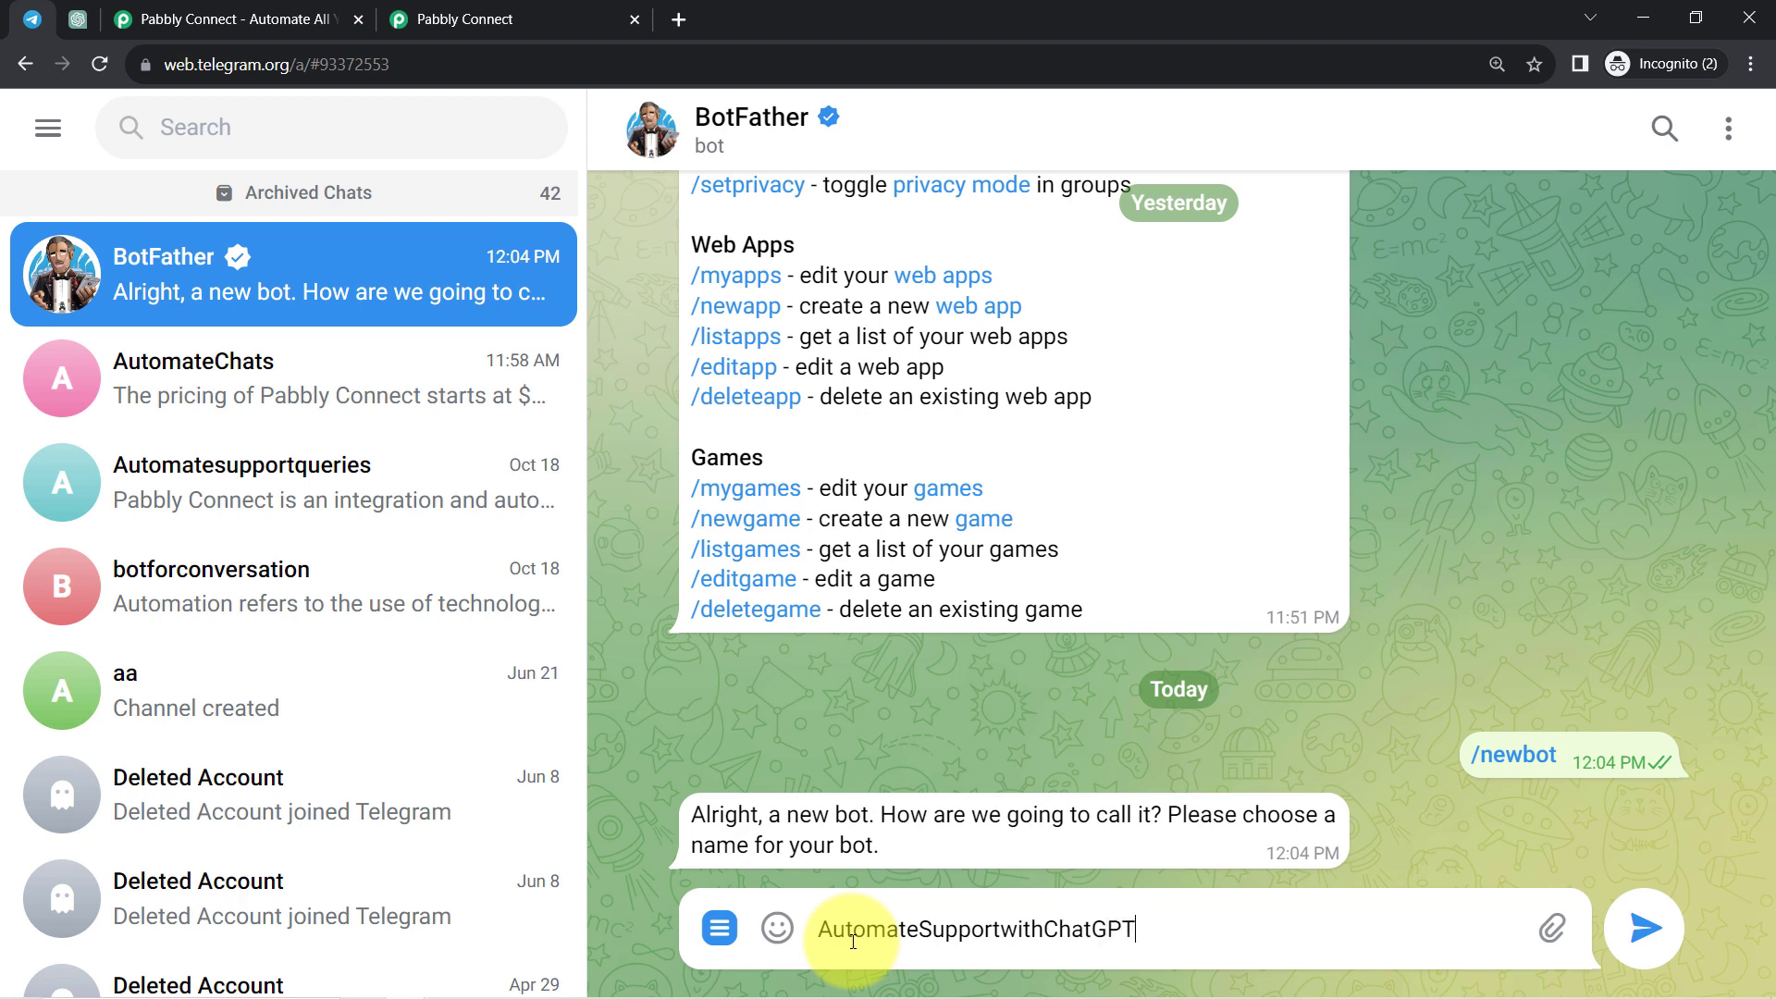
{"action": "key", "text": "Return"}
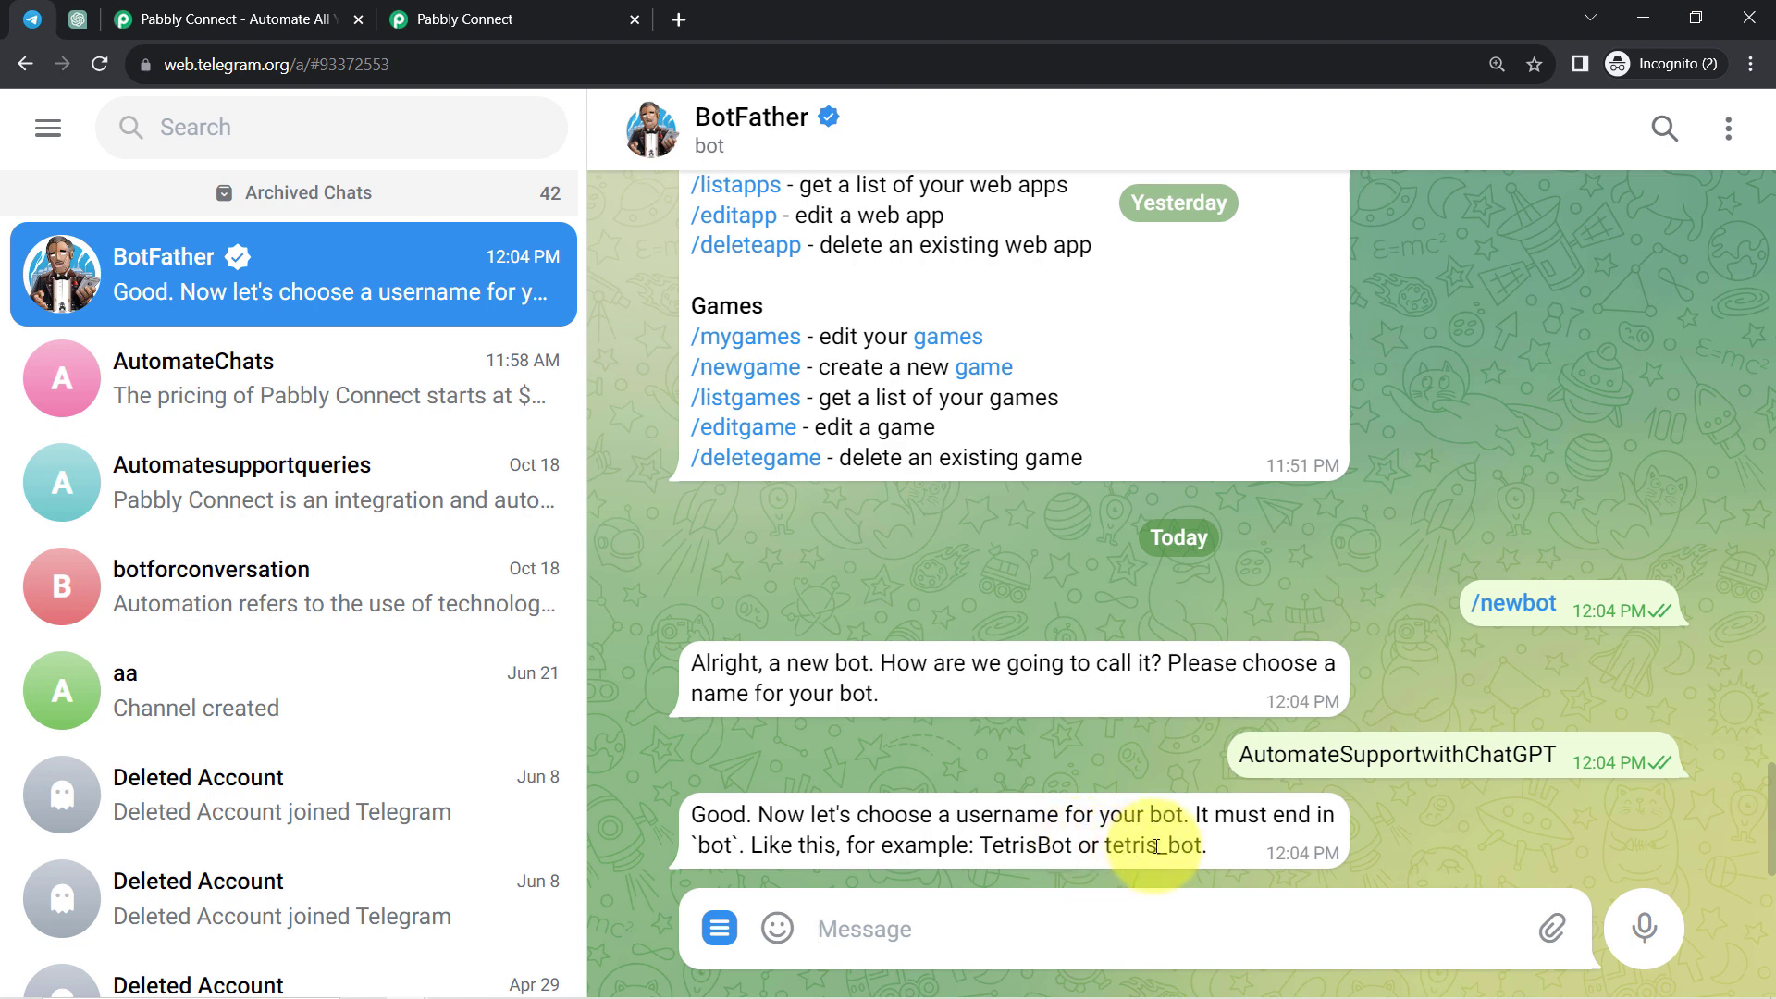
Reuse the sent bot name with "_bot" appended and send AutomateSupportwithChatGPT_bot as the bot's username
{"action": "double_click", "coordinate": [1374, 756]}
{"action": "key", "text": "ctrl+c"}
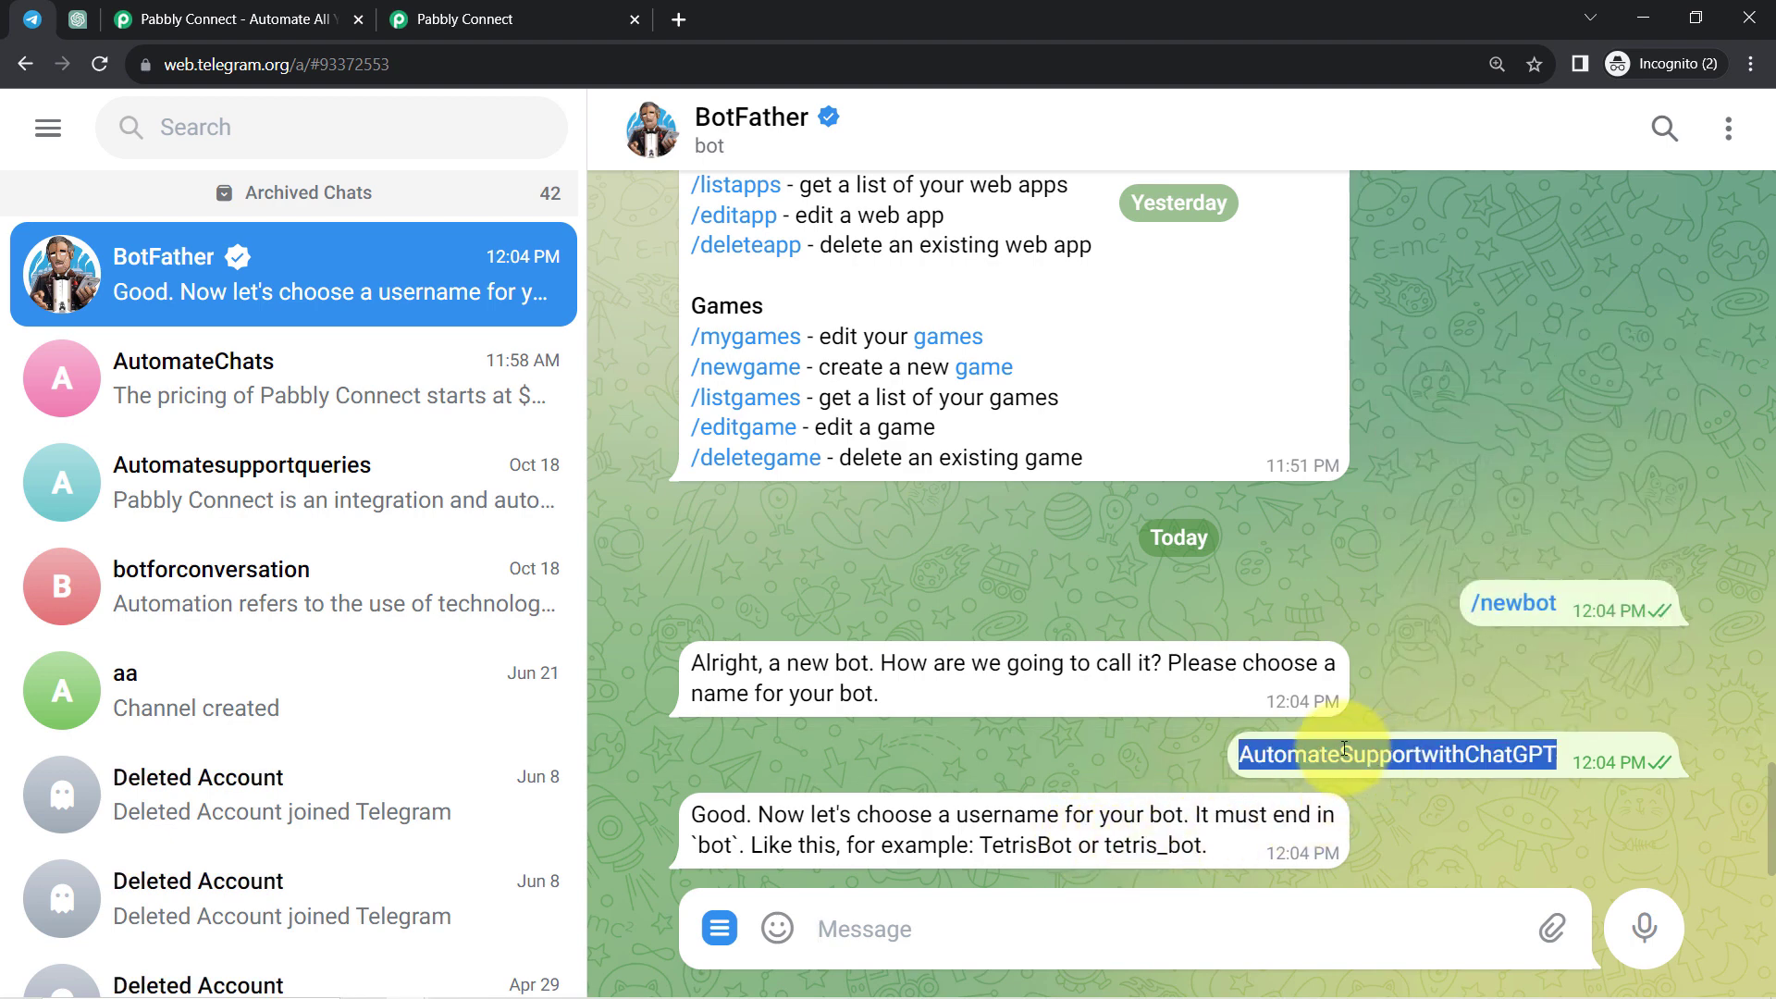
{"action": "left_click", "coordinate": [954, 933]}
{"action": "key", "text": "ctrl+v"}
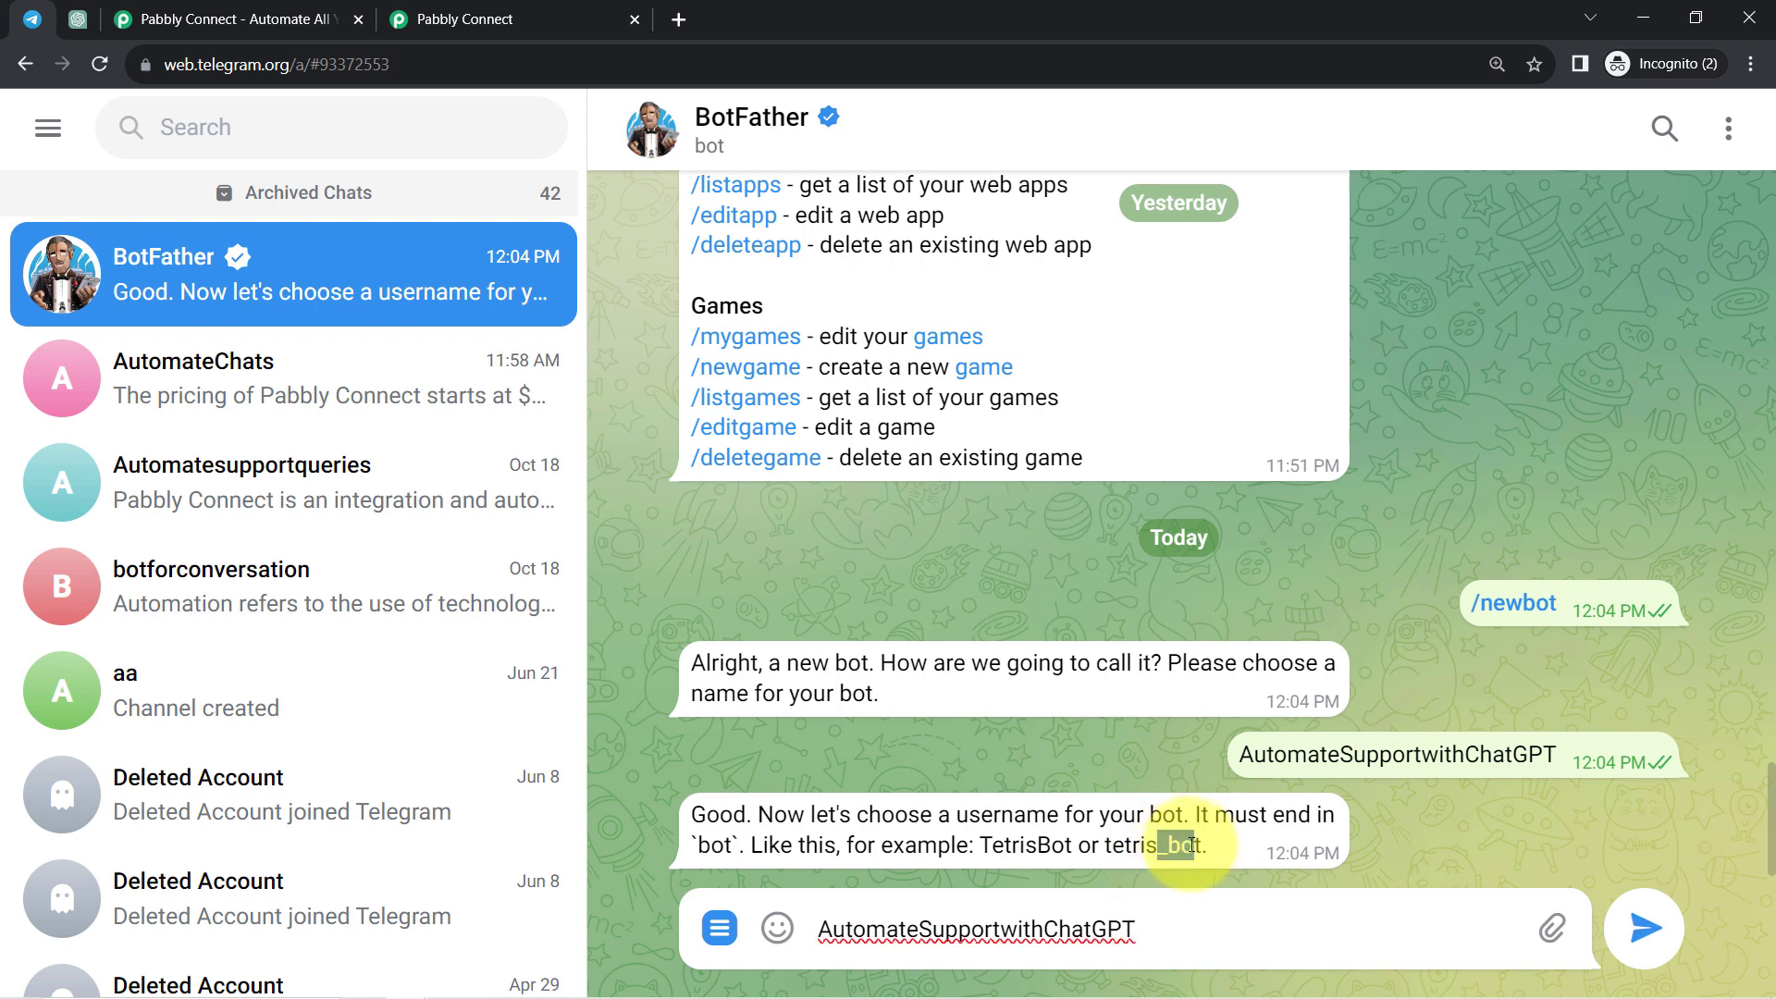
{"action": "left_click", "coordinate": [1149, 929]}
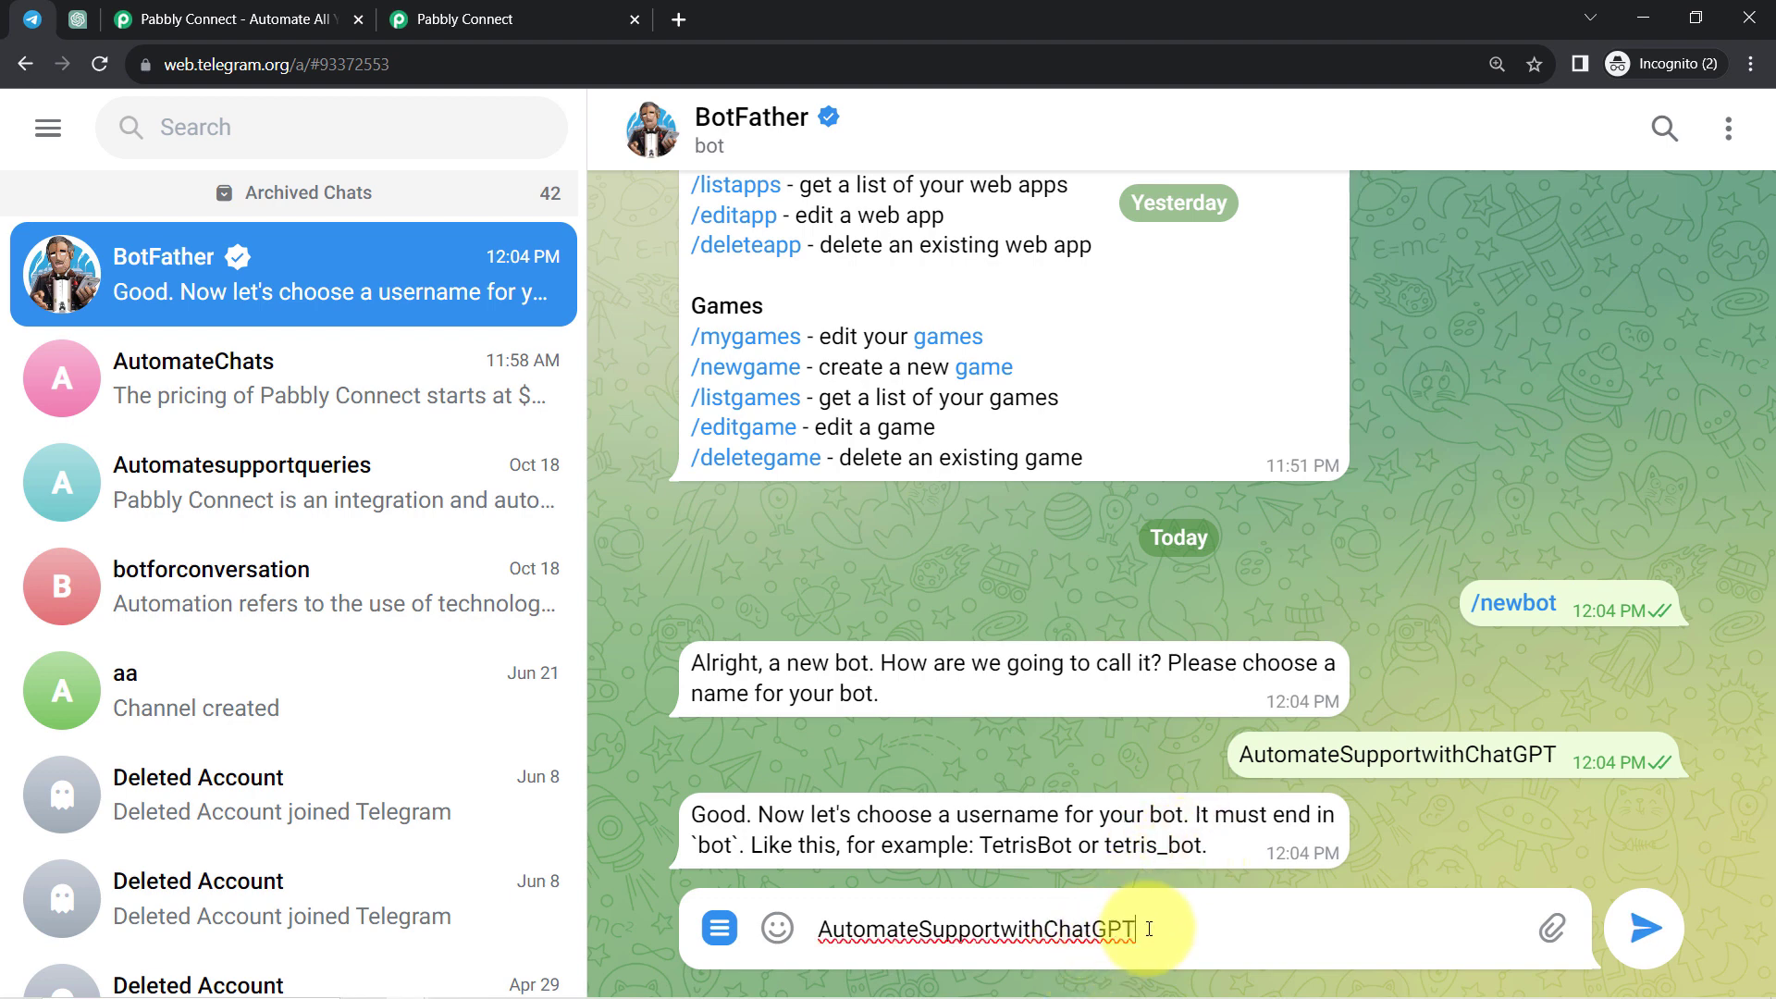
{"action": "key", "text": "Return"}
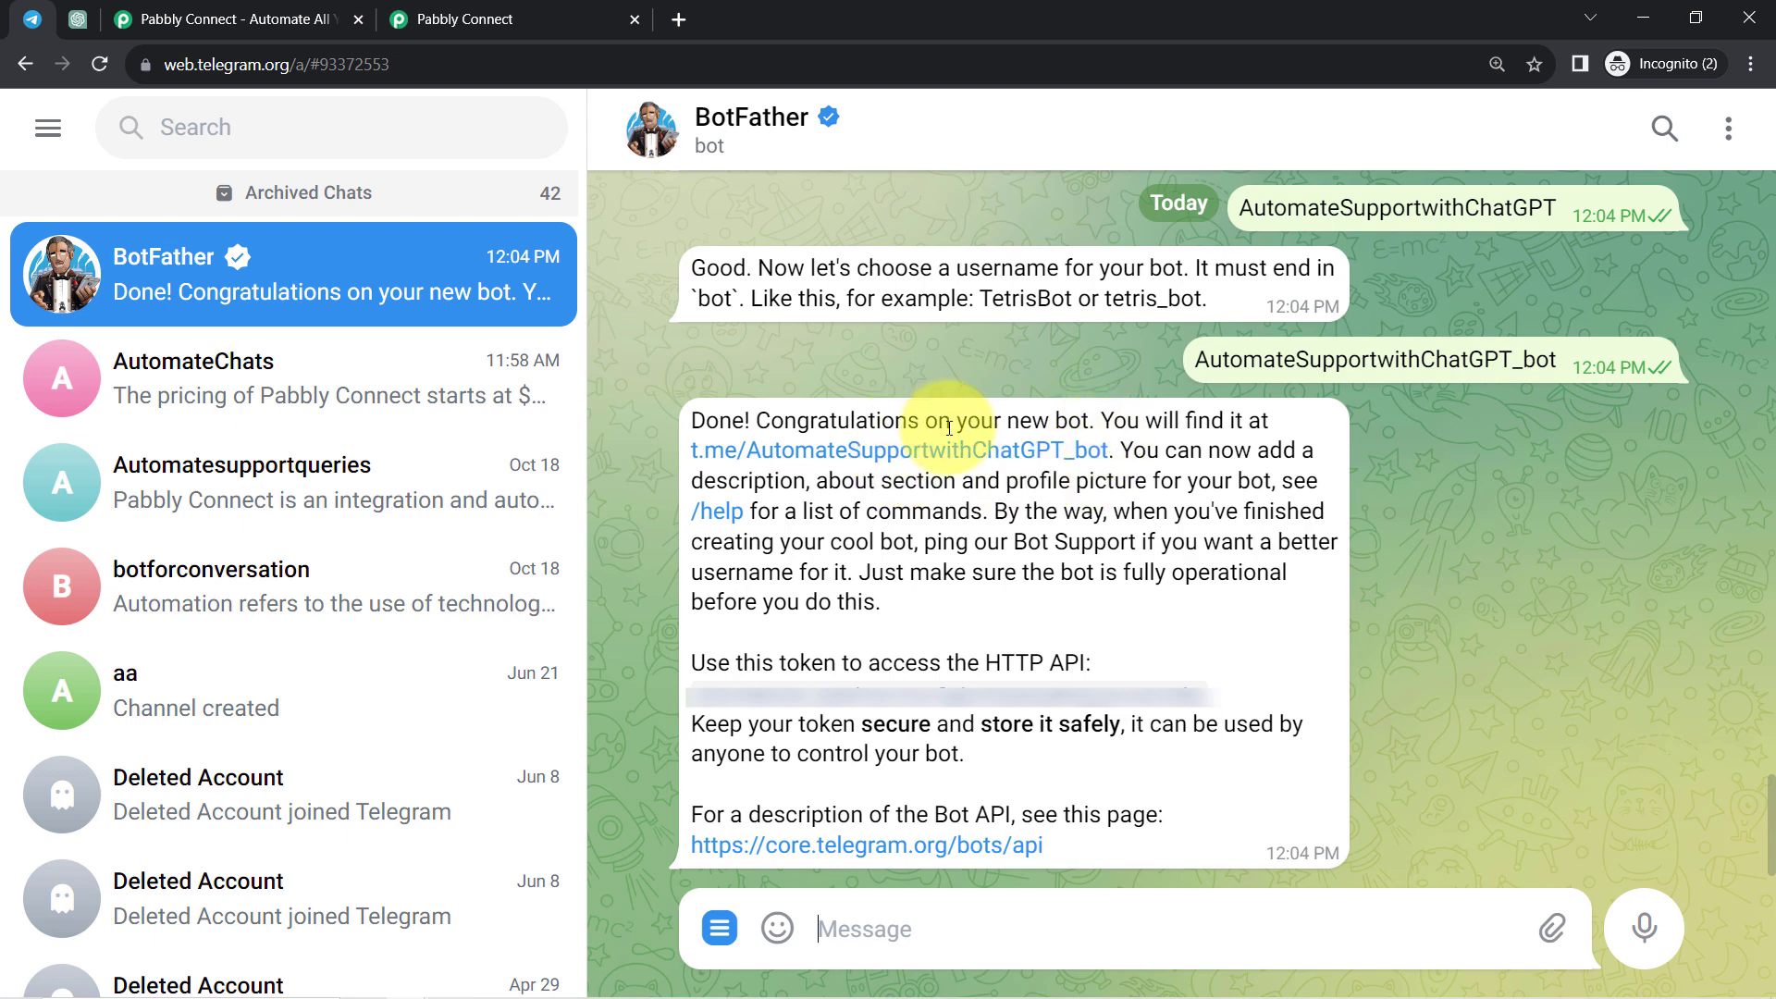
Open the new bot's t.me link in a new tab and select the HTTP API token in BotFather's message
{"action": "right_click", "coordinate": [894, 462]}
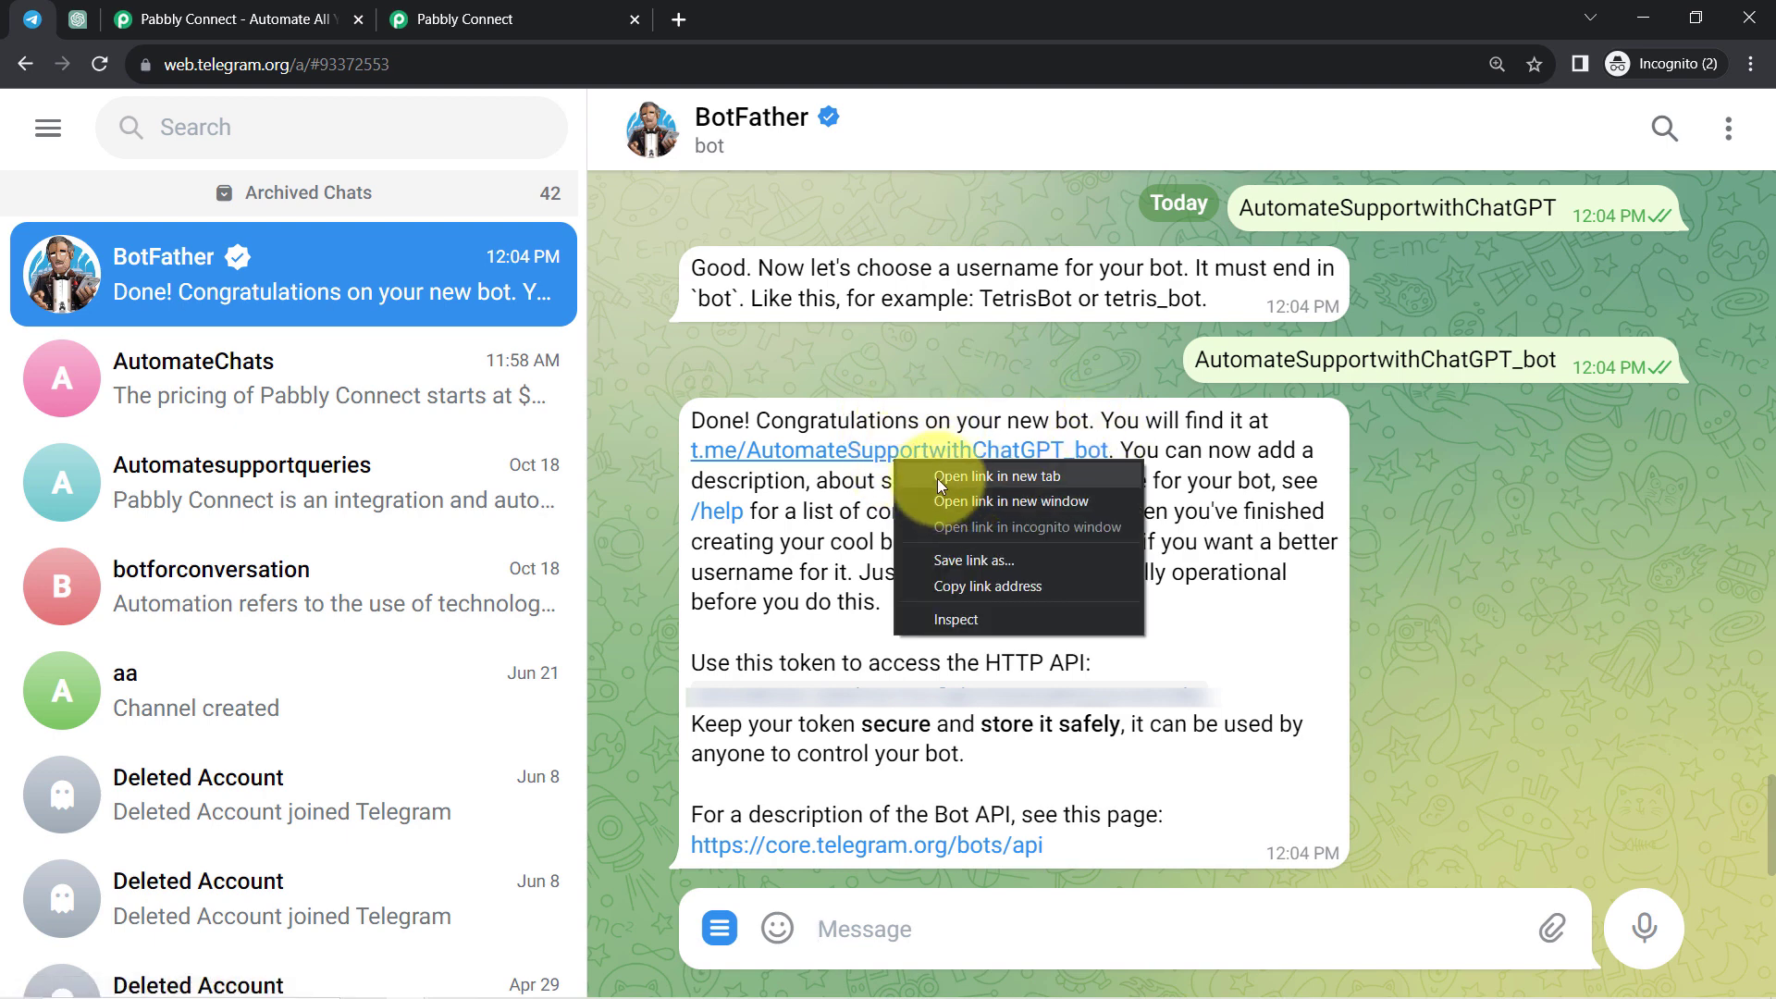
{"action": "left_click", "coordinate": [941, 483]}
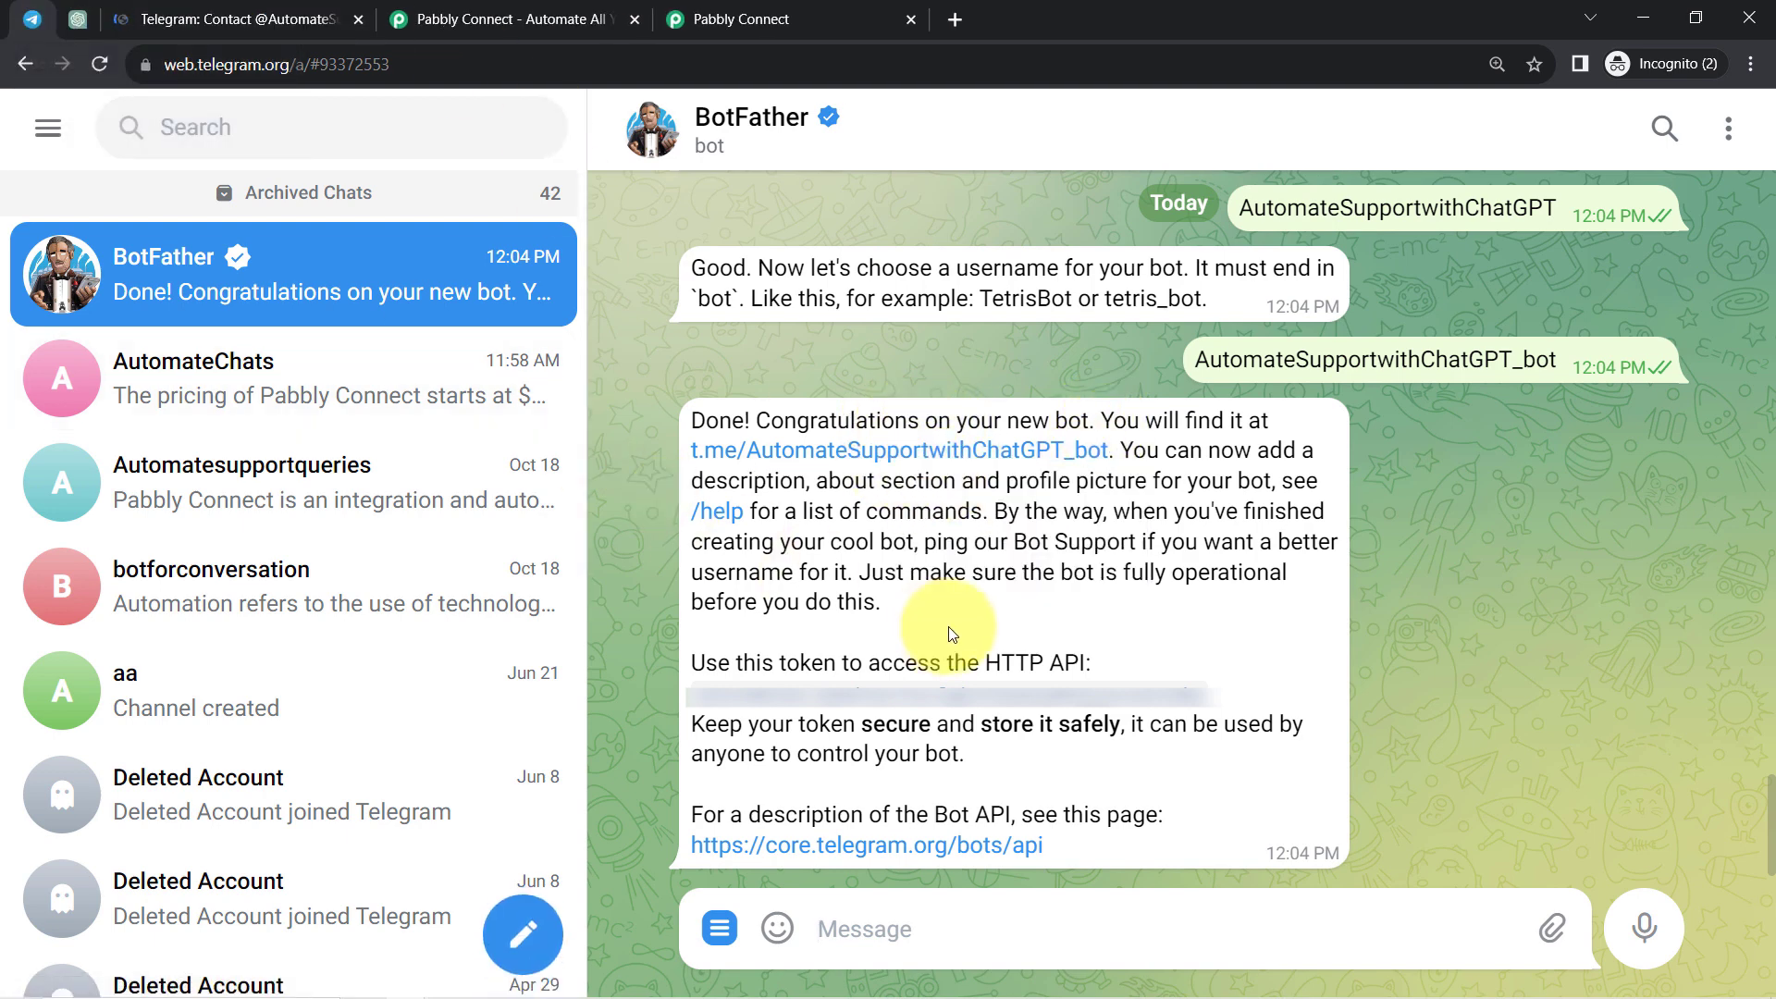
{"action": "left_click_drag", "start_coordinate": [1217, 710], "coordinate": [687, 692]}
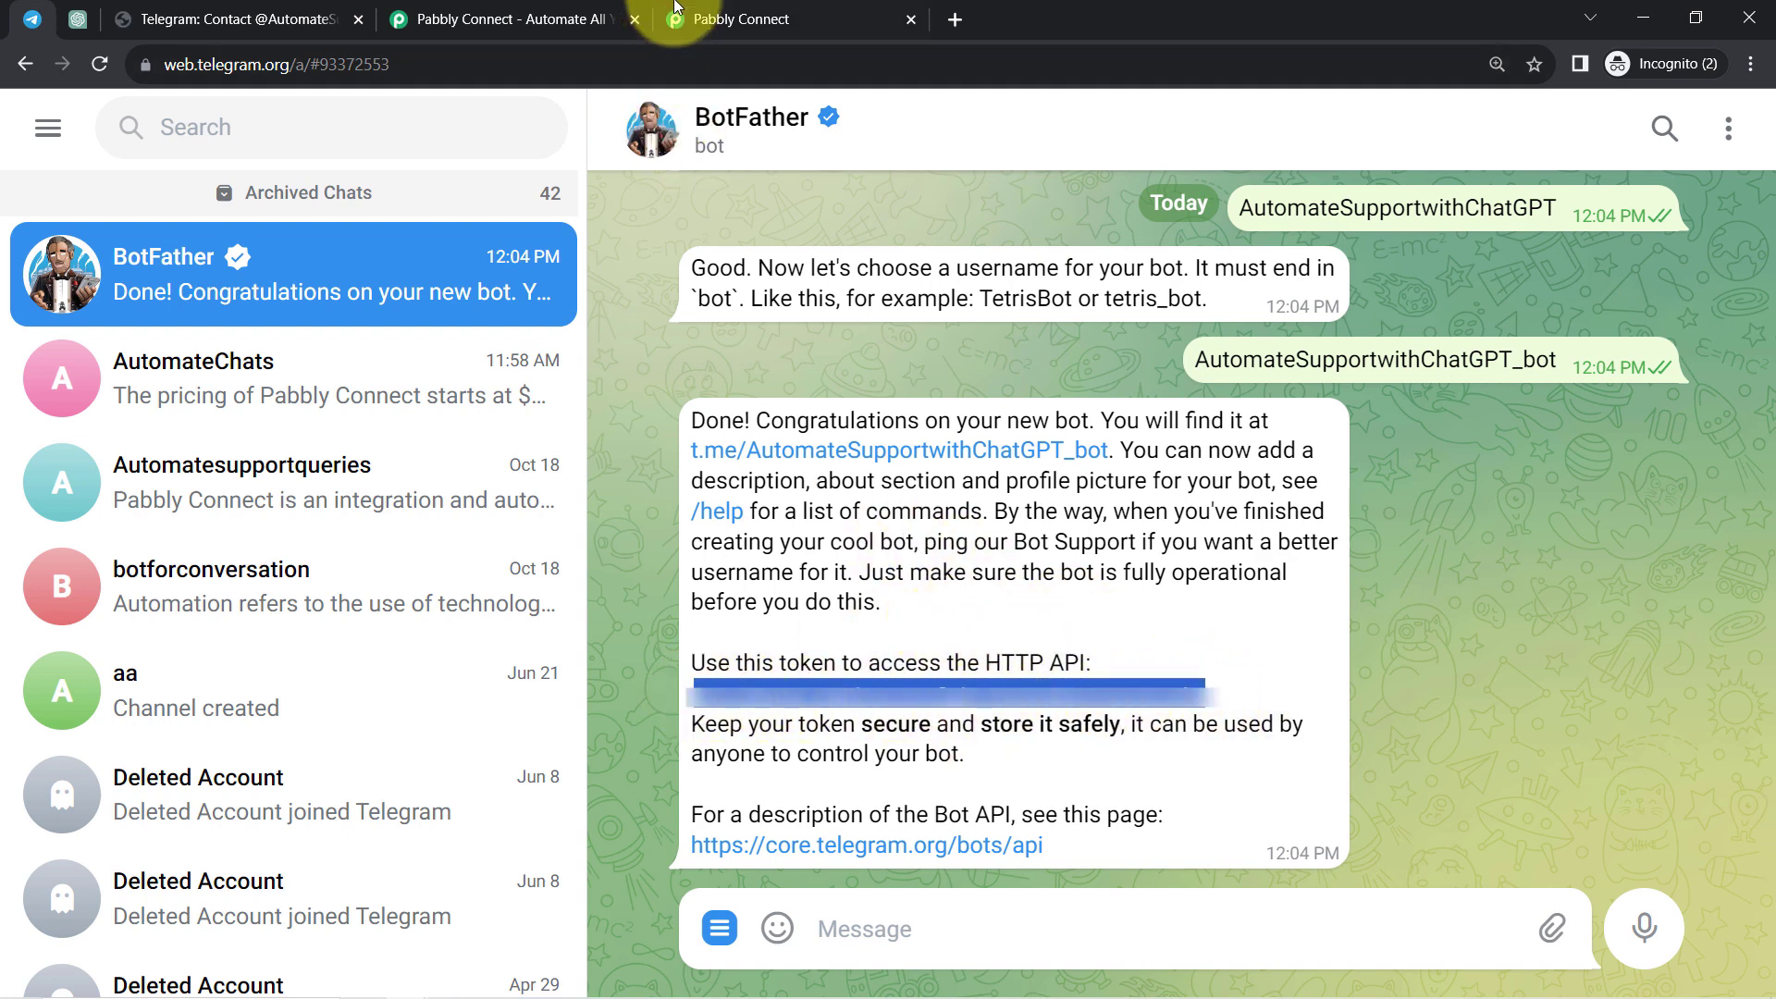
Switch back to the Pabbly Connect workflow, paste the bot's API token into the new connection and save it
{"action": "left_click", "coordinate": [717, 19]}
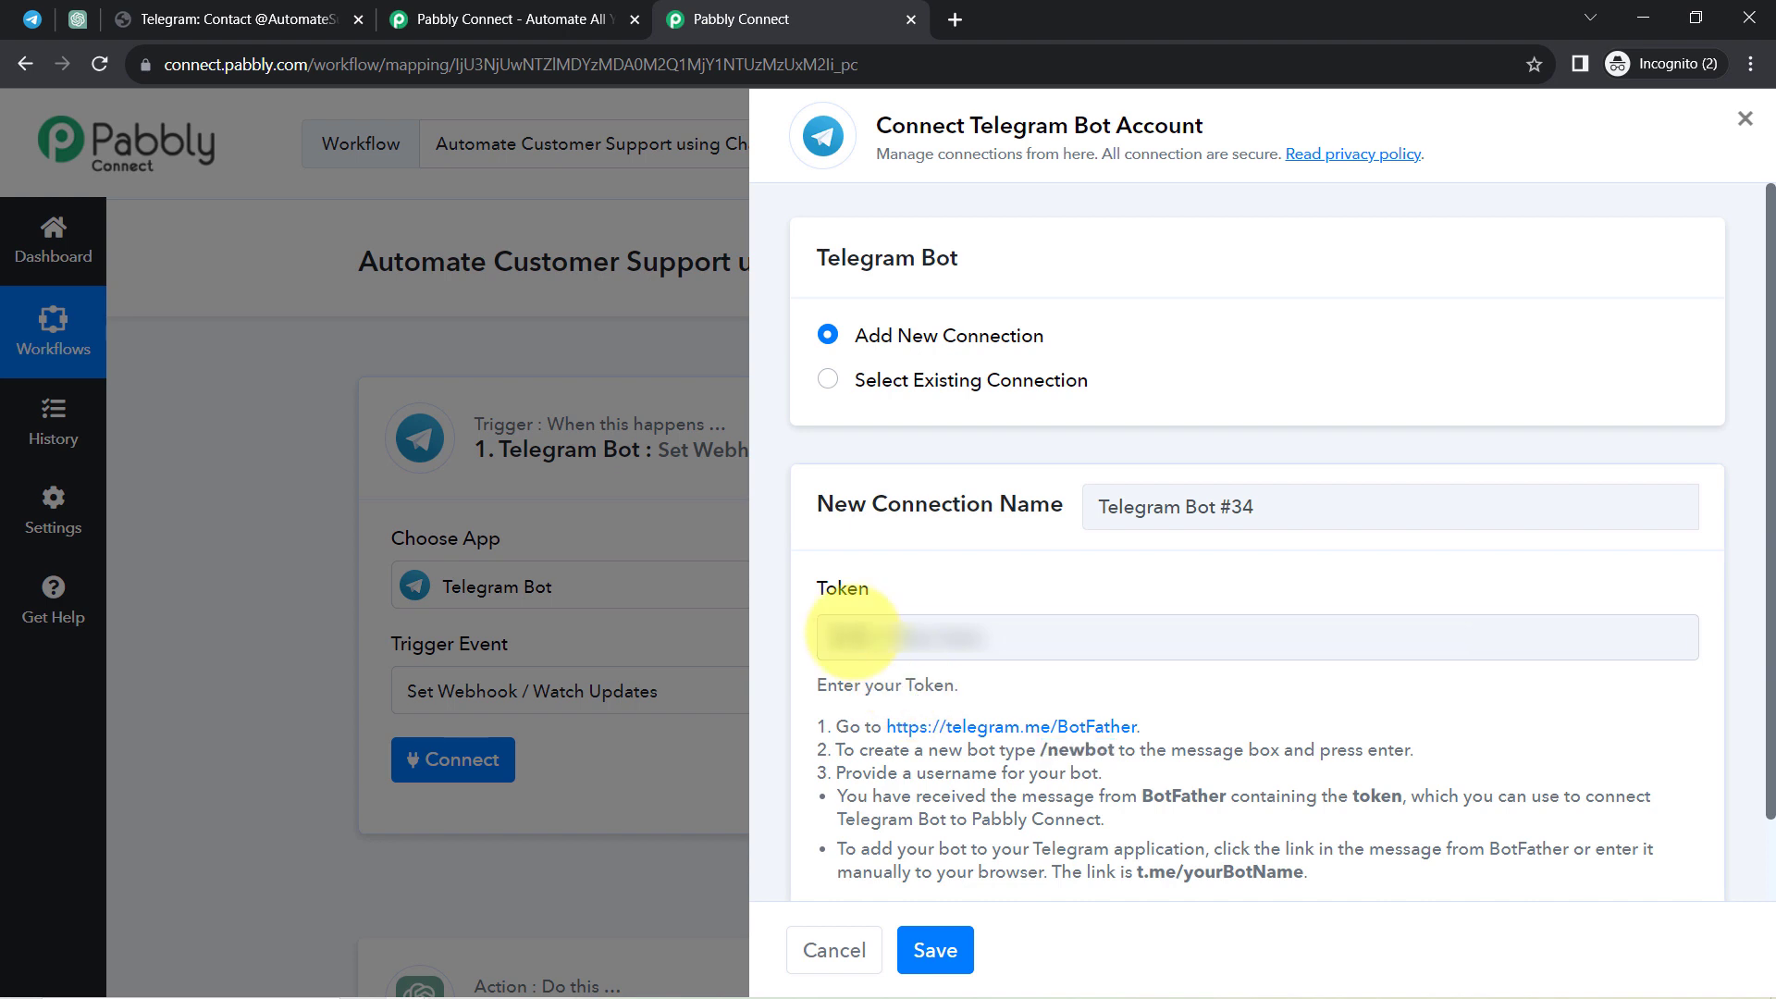
{"action": "left_click", "coordinate": [851, 637]}
{"action": "key", "text": "ctrl+v"}
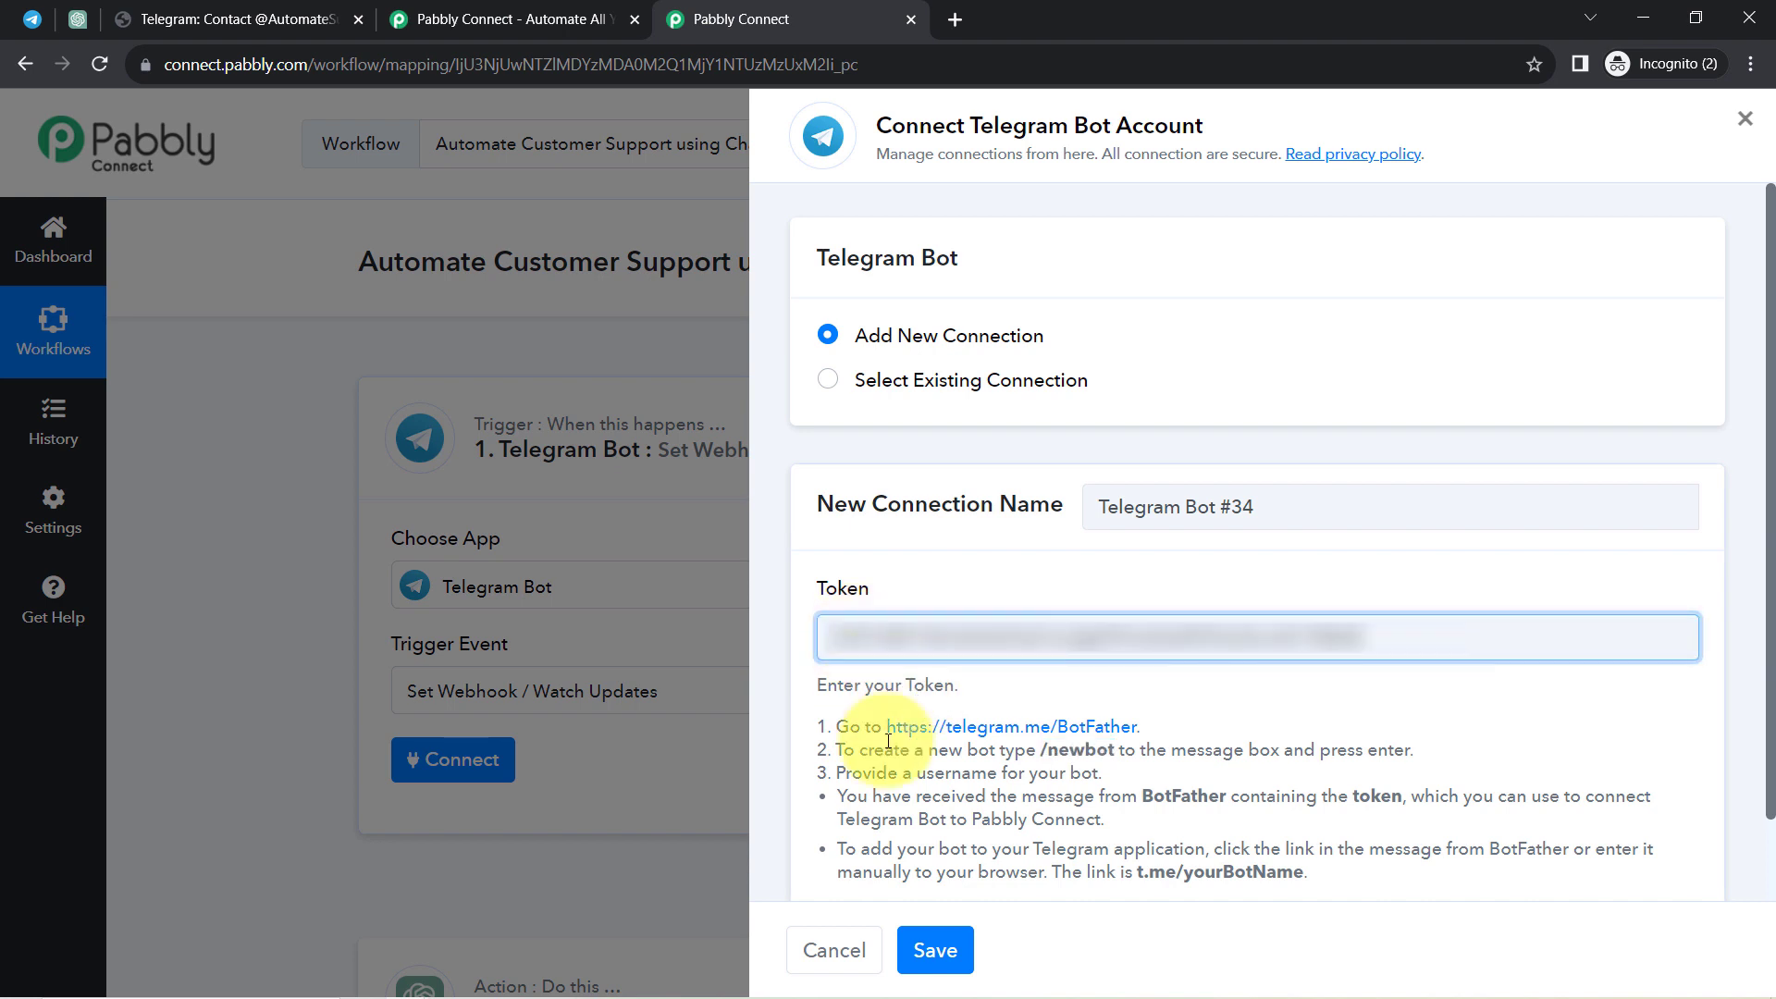
{"action": "left_click", "coordinate": [944, 953]}
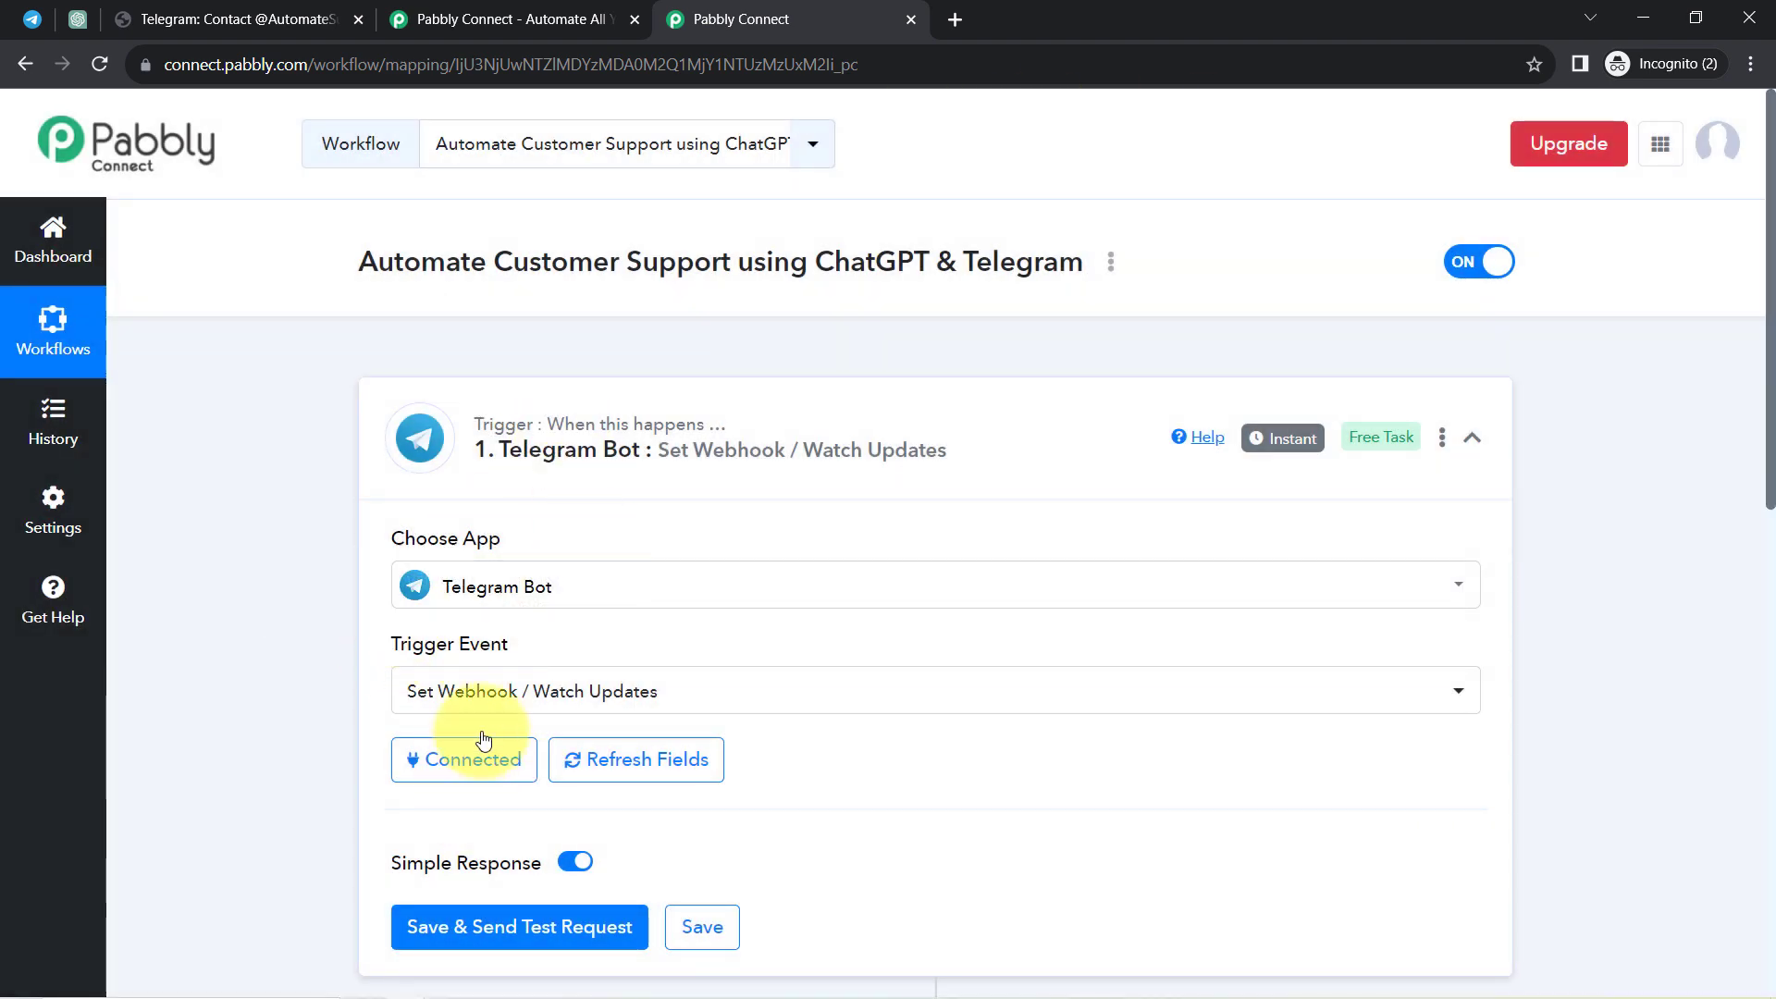
Save the Telegram Bot trigger with a test request and read the note about making a test submission
{"action": "scroll", "coordinate": [1758, 481], "scroll_direction": "down", "scroll_amount": 3}
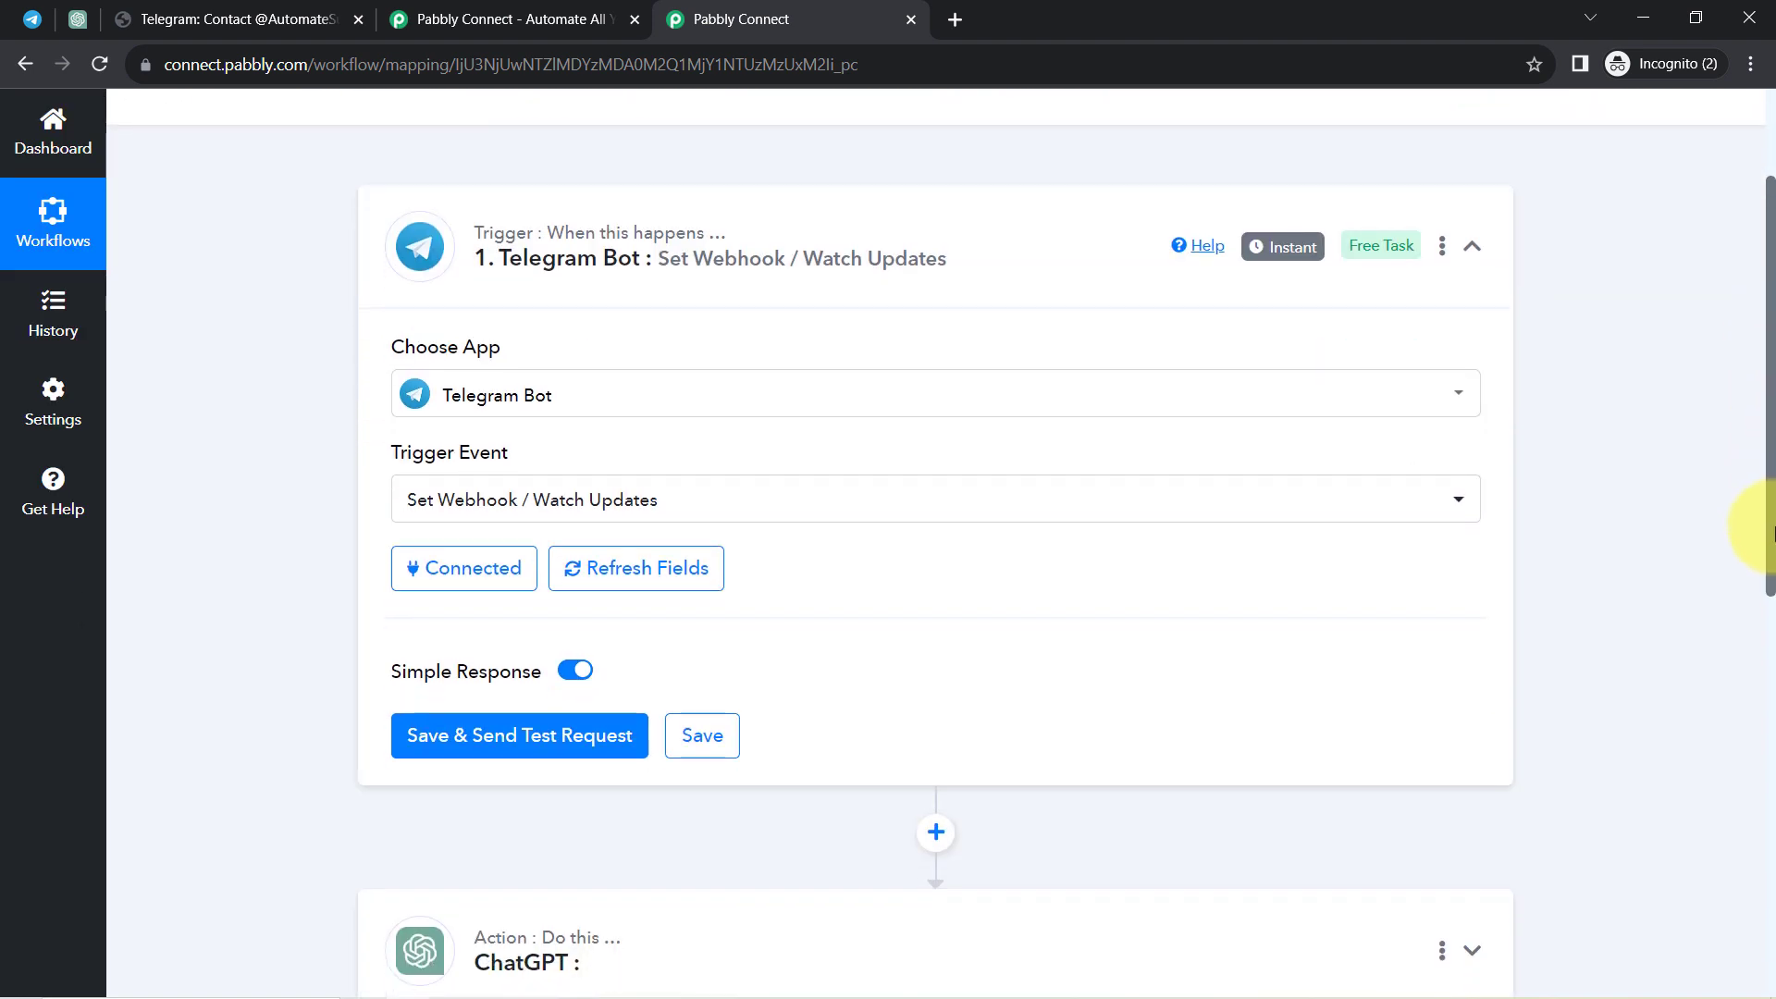
{"action": "left_click", "coordinate": [519, 647]}
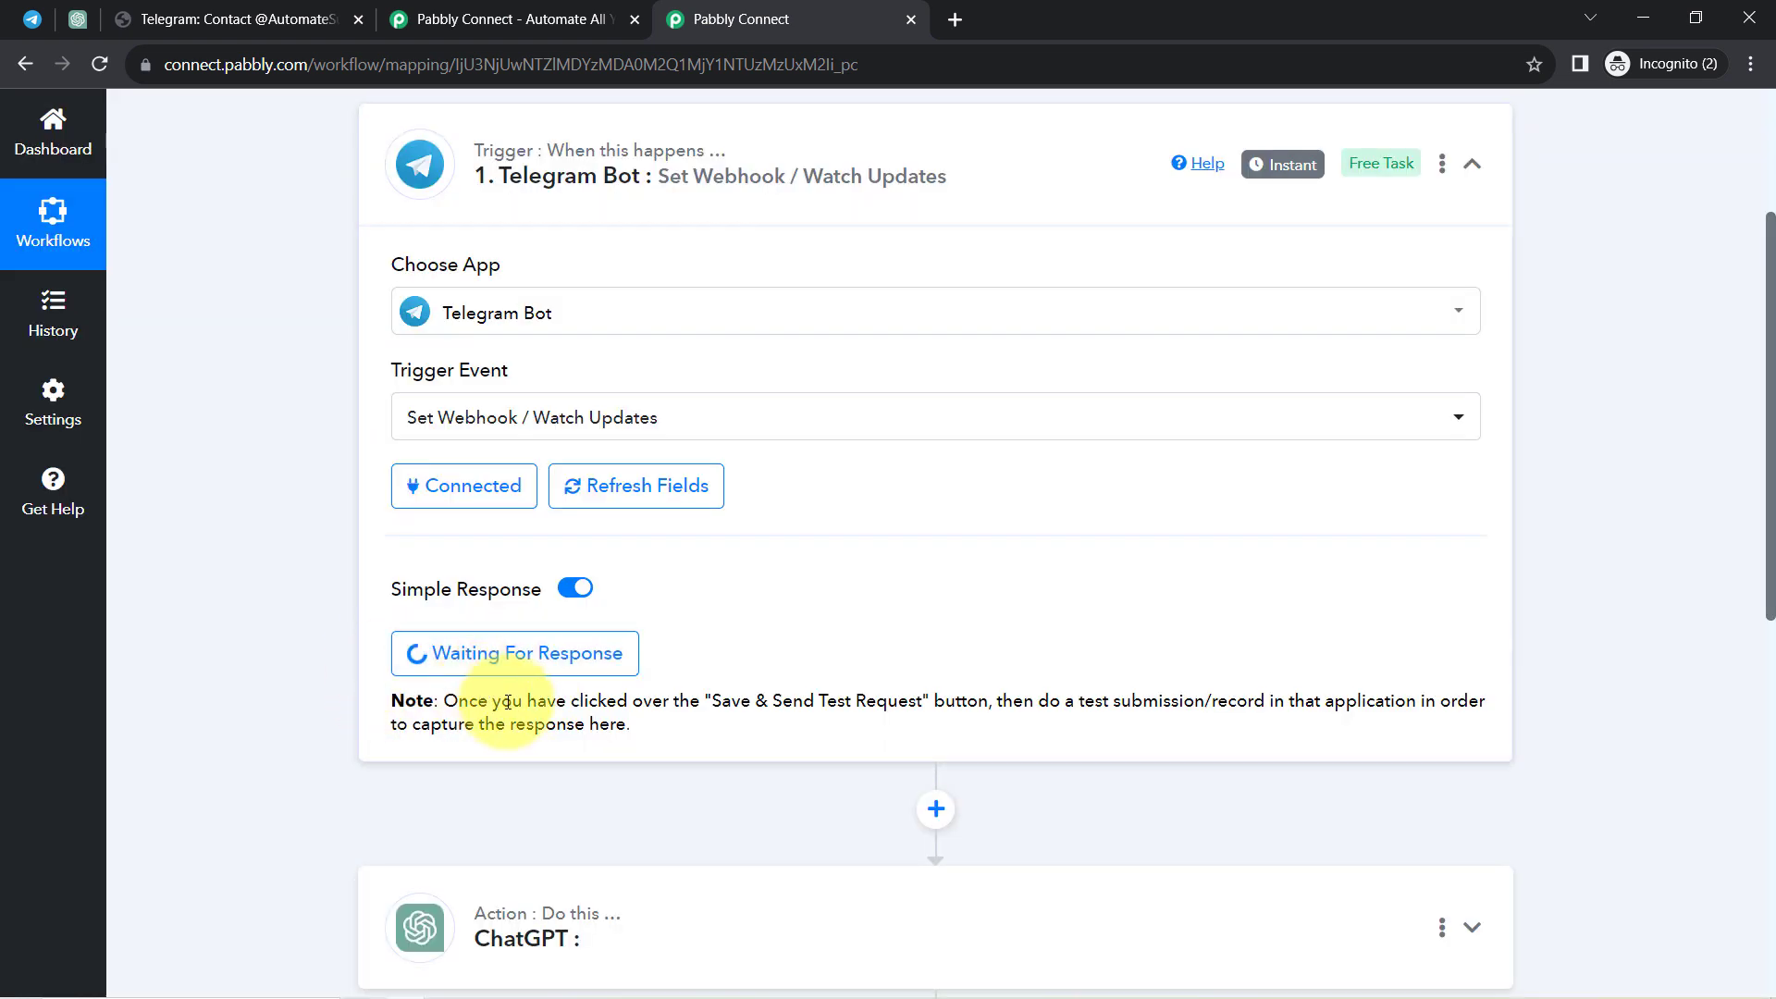
{"action": "left_click_drag", "start_coordinate": [526, 703], "coordinate": [1406, 698]}
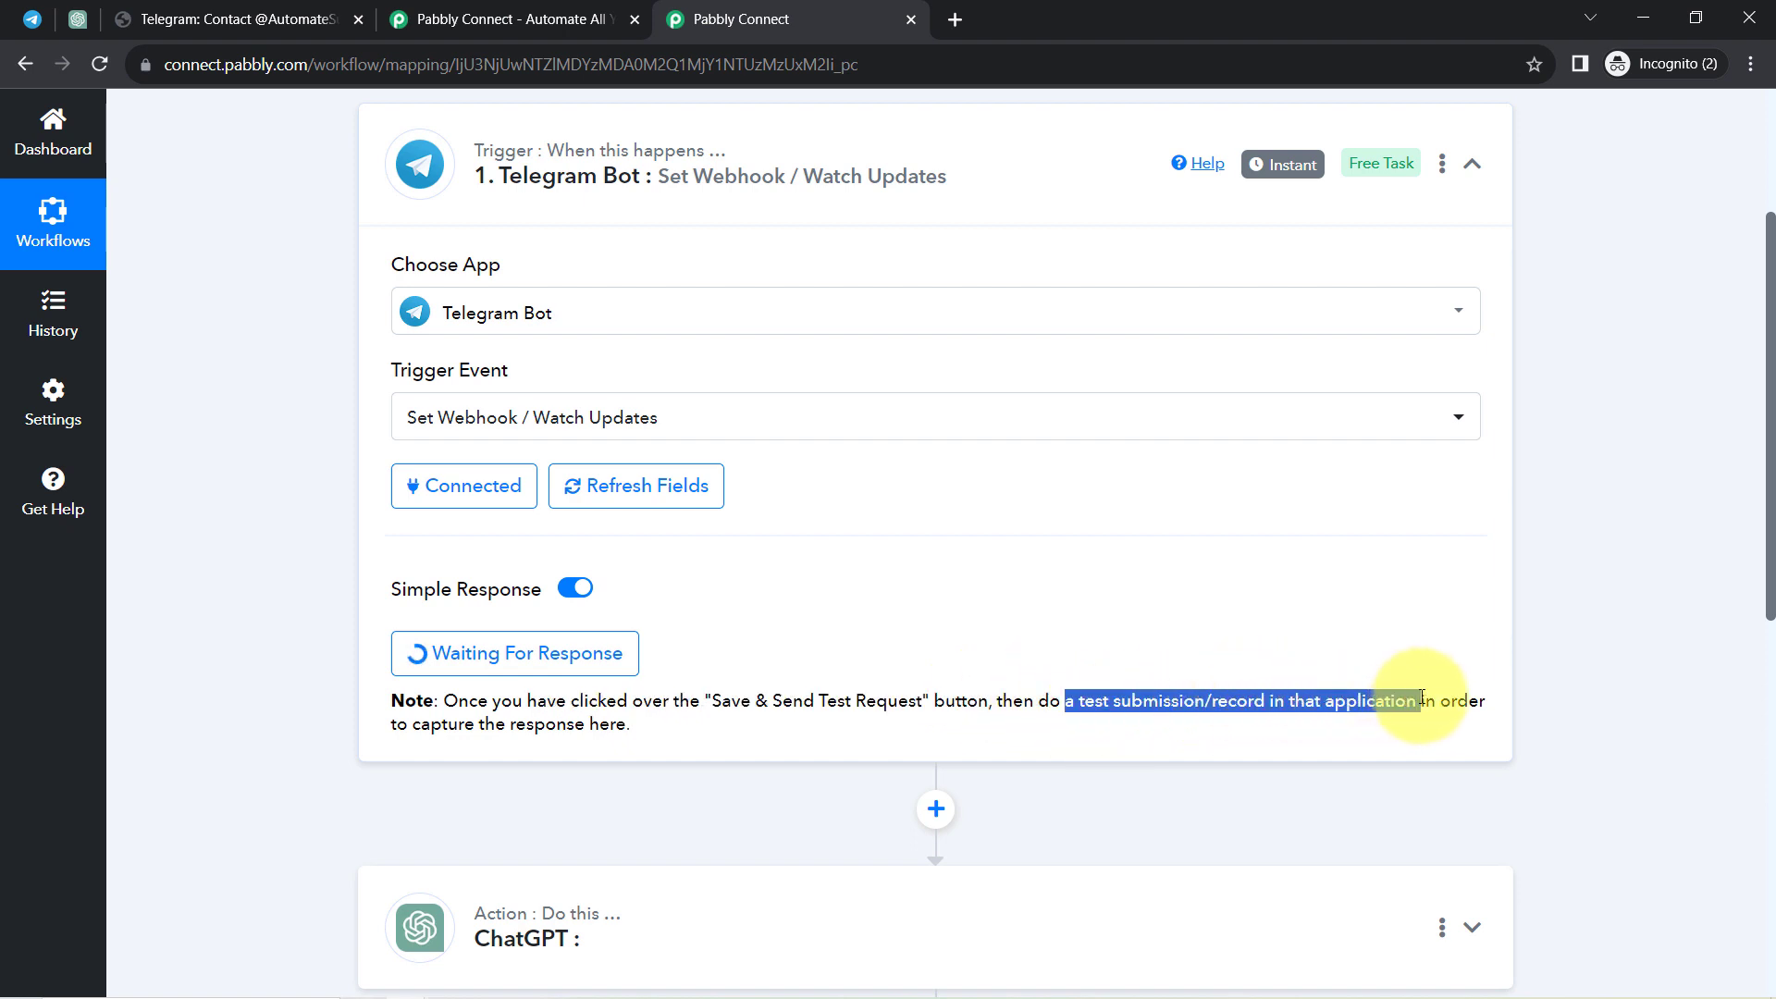
{"action": "left_click_drag", "start_coordinate": [445, 725], "coordinate": [587, 724]}
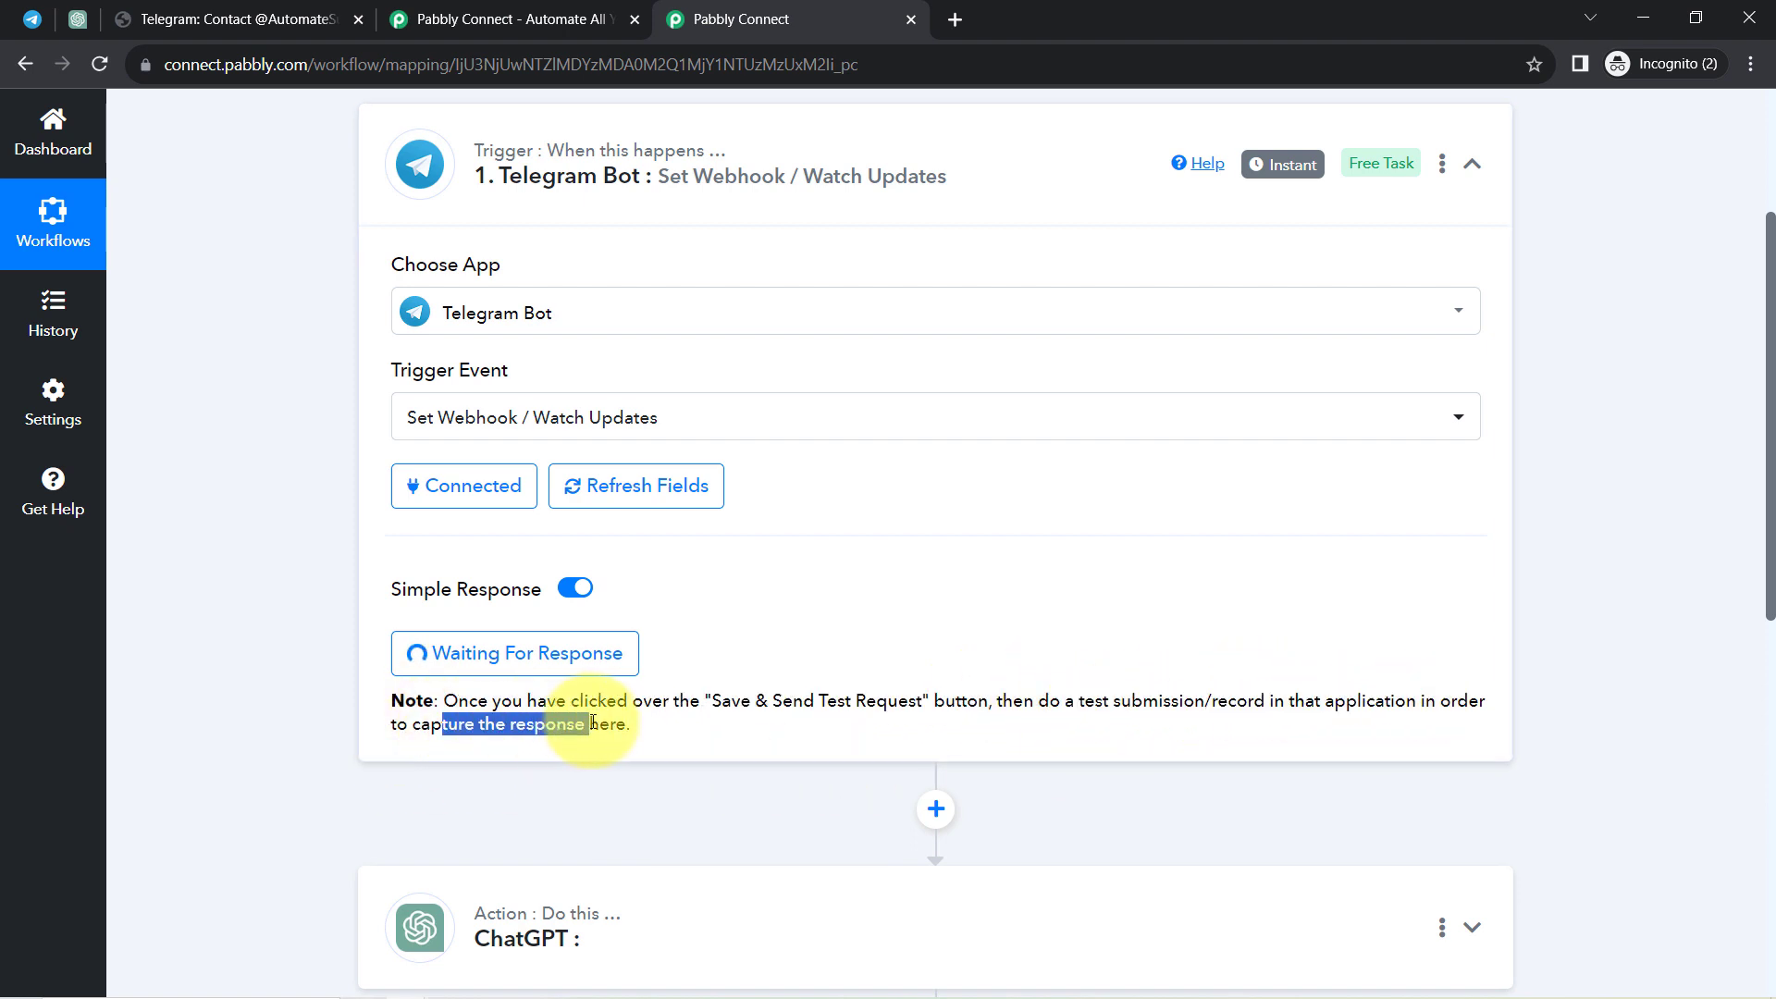
{"action": "left_click_drag", "start_coordinate": [1078, 700], "coordinate": [1252, 694]}
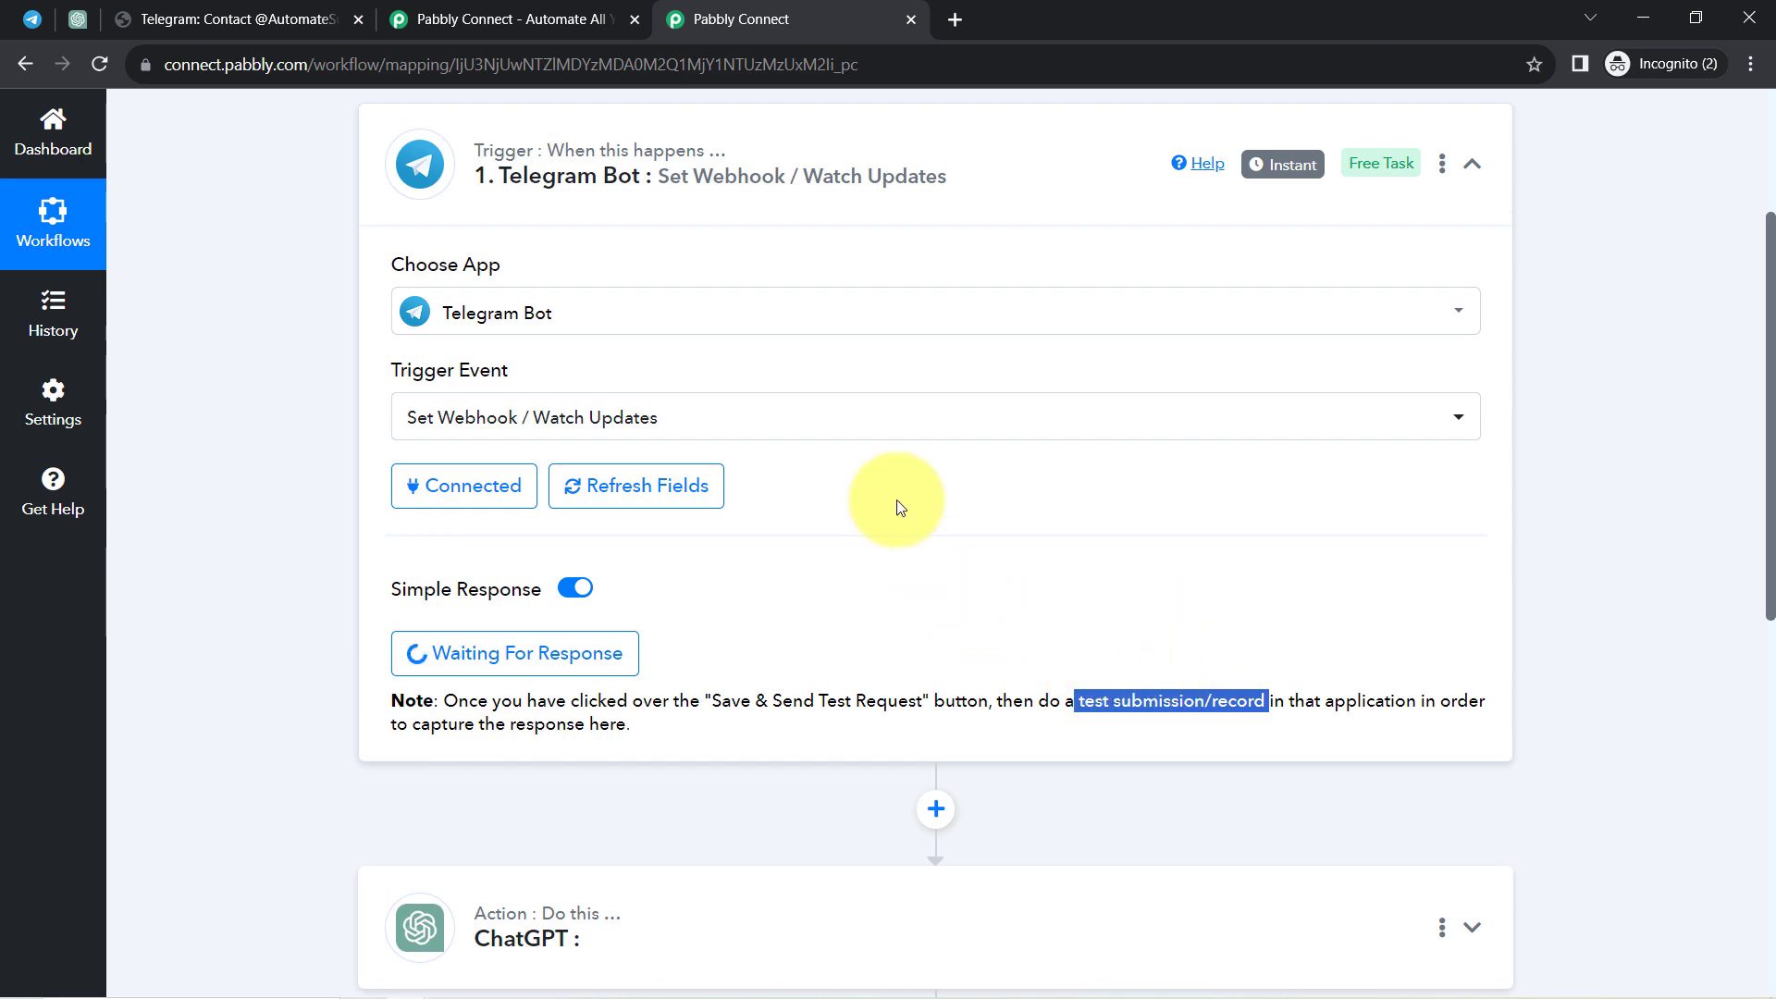
Switch to Telegram, open the AutomateSupportwithChatGPT bot's chat from its link and start the bot
{"action": "left_click", "coordinate": [33, 19]}
{"action": "left_click", "coordinate": [942, 450]}
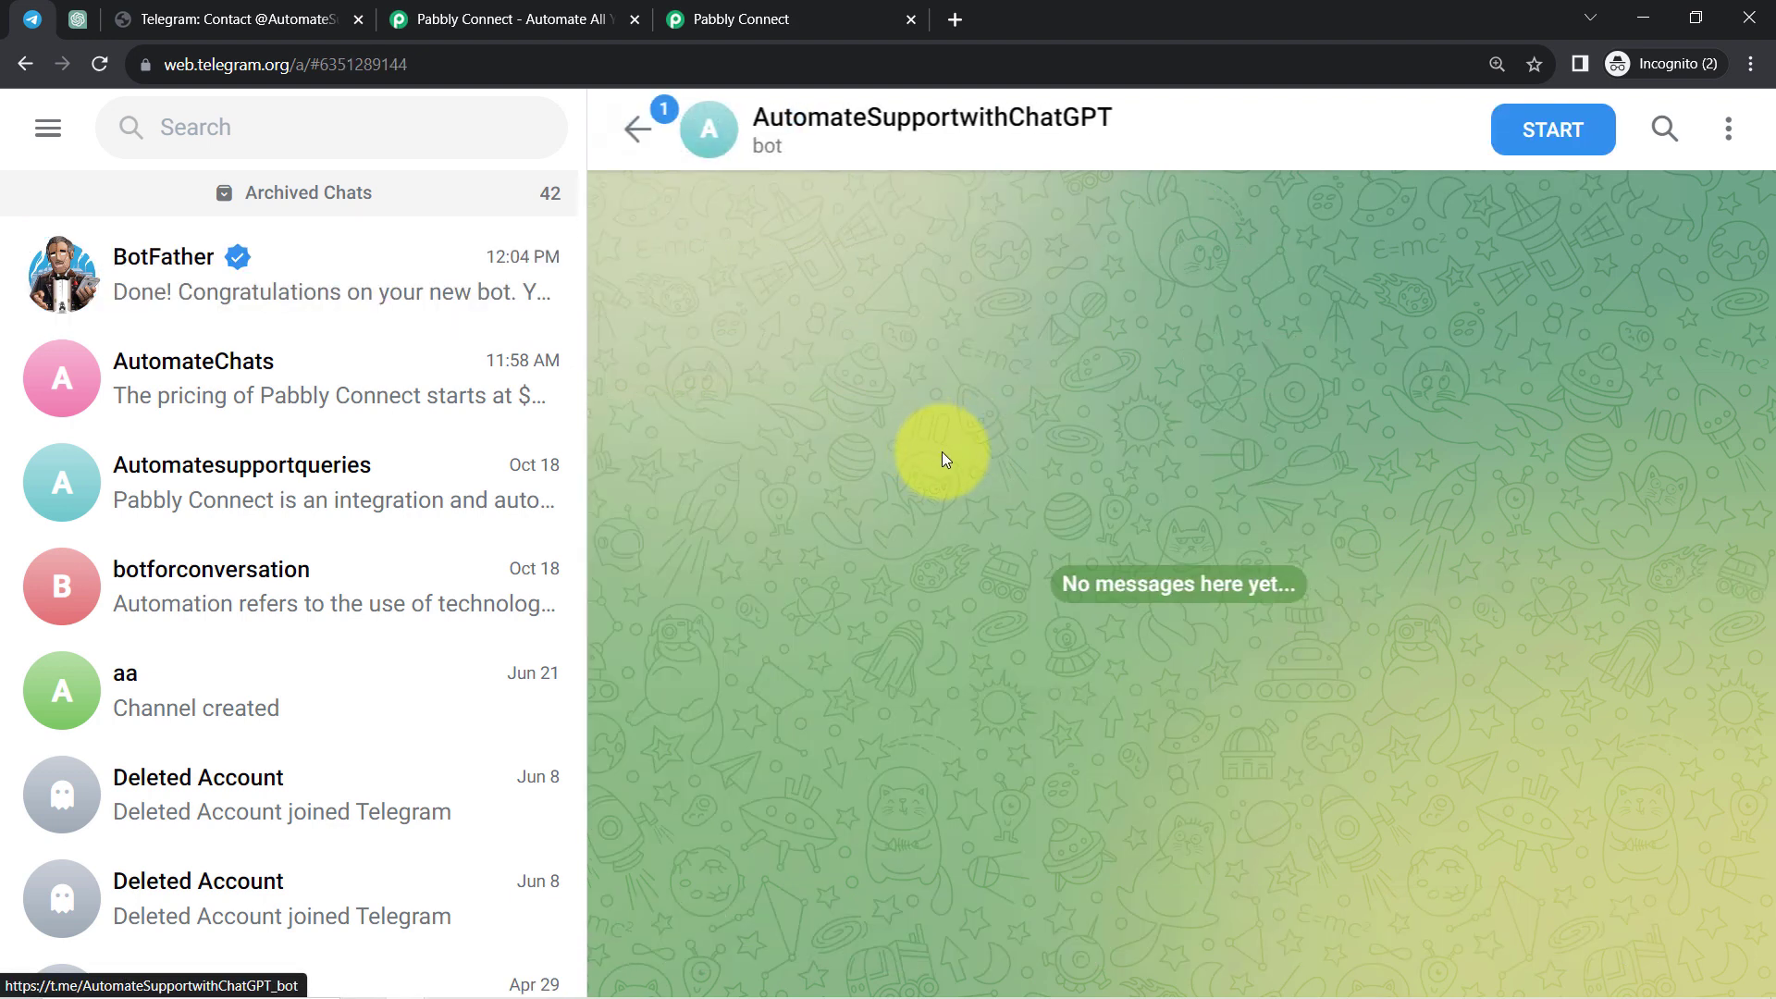
{"action": "left_click", "coordinate": [1492, 148]}
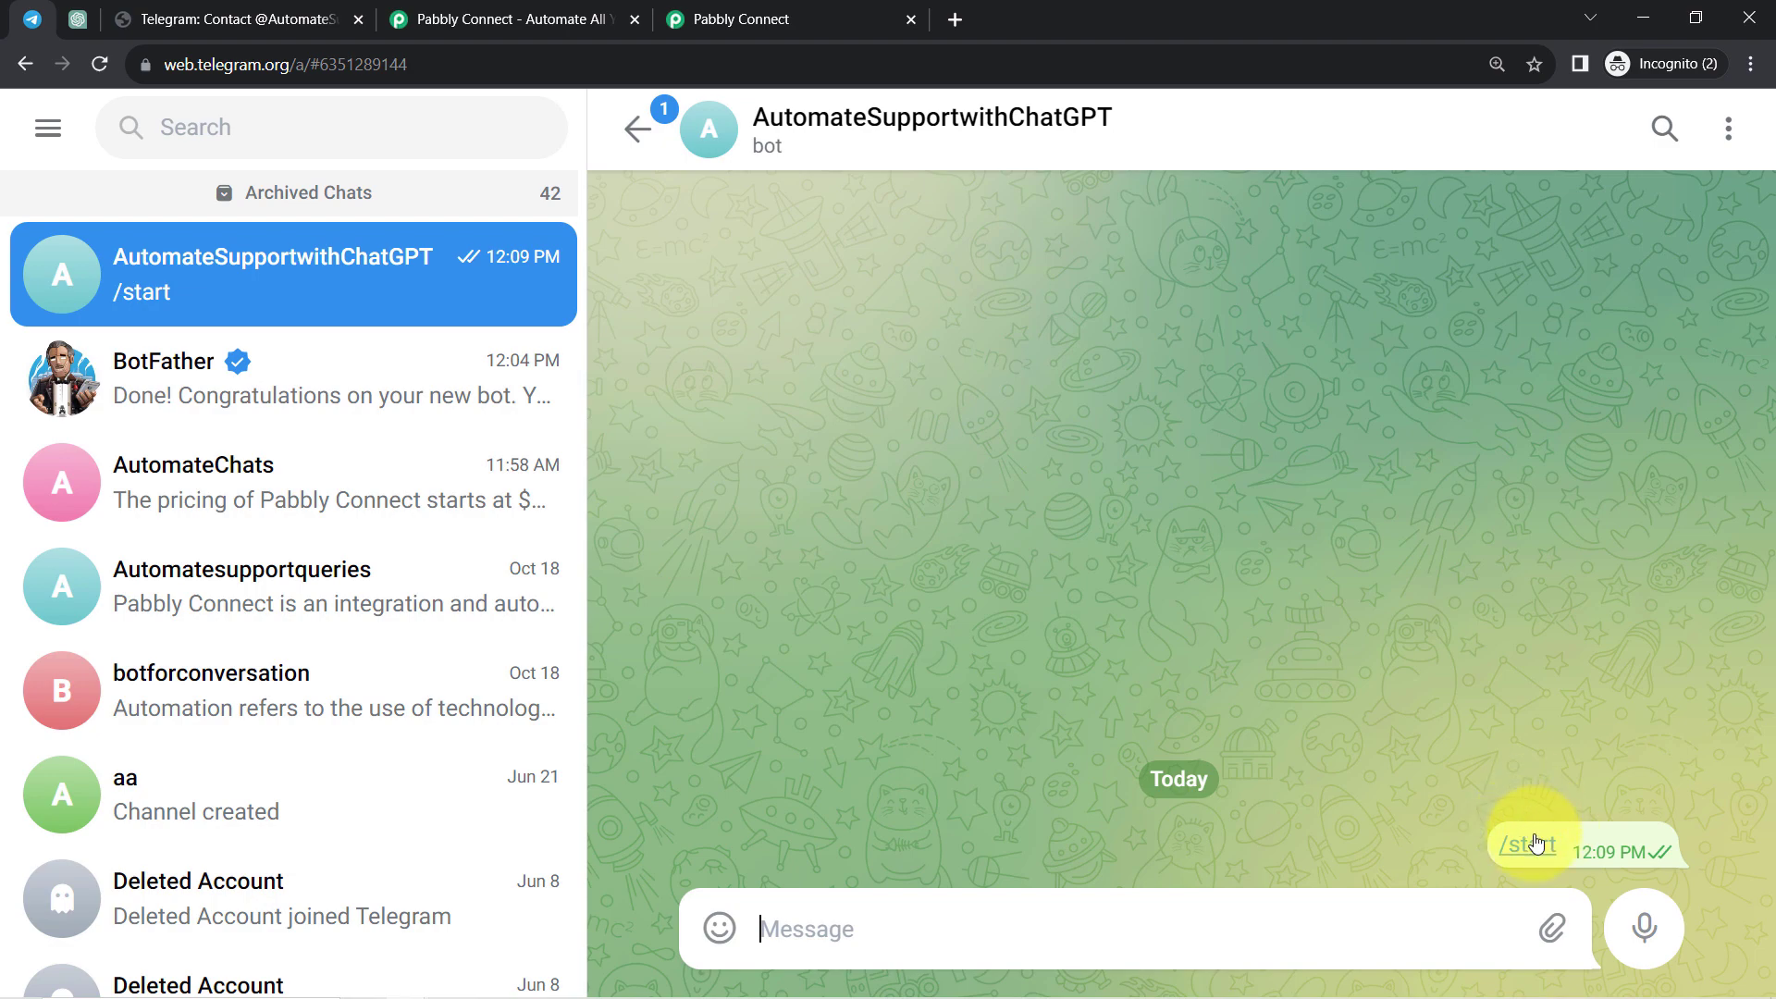
Return to Pabbly Connect, examine the captured response's message text, sender and chat fields, and collapse the response
{"action": "left_click", "coordinate": [732, 8]}
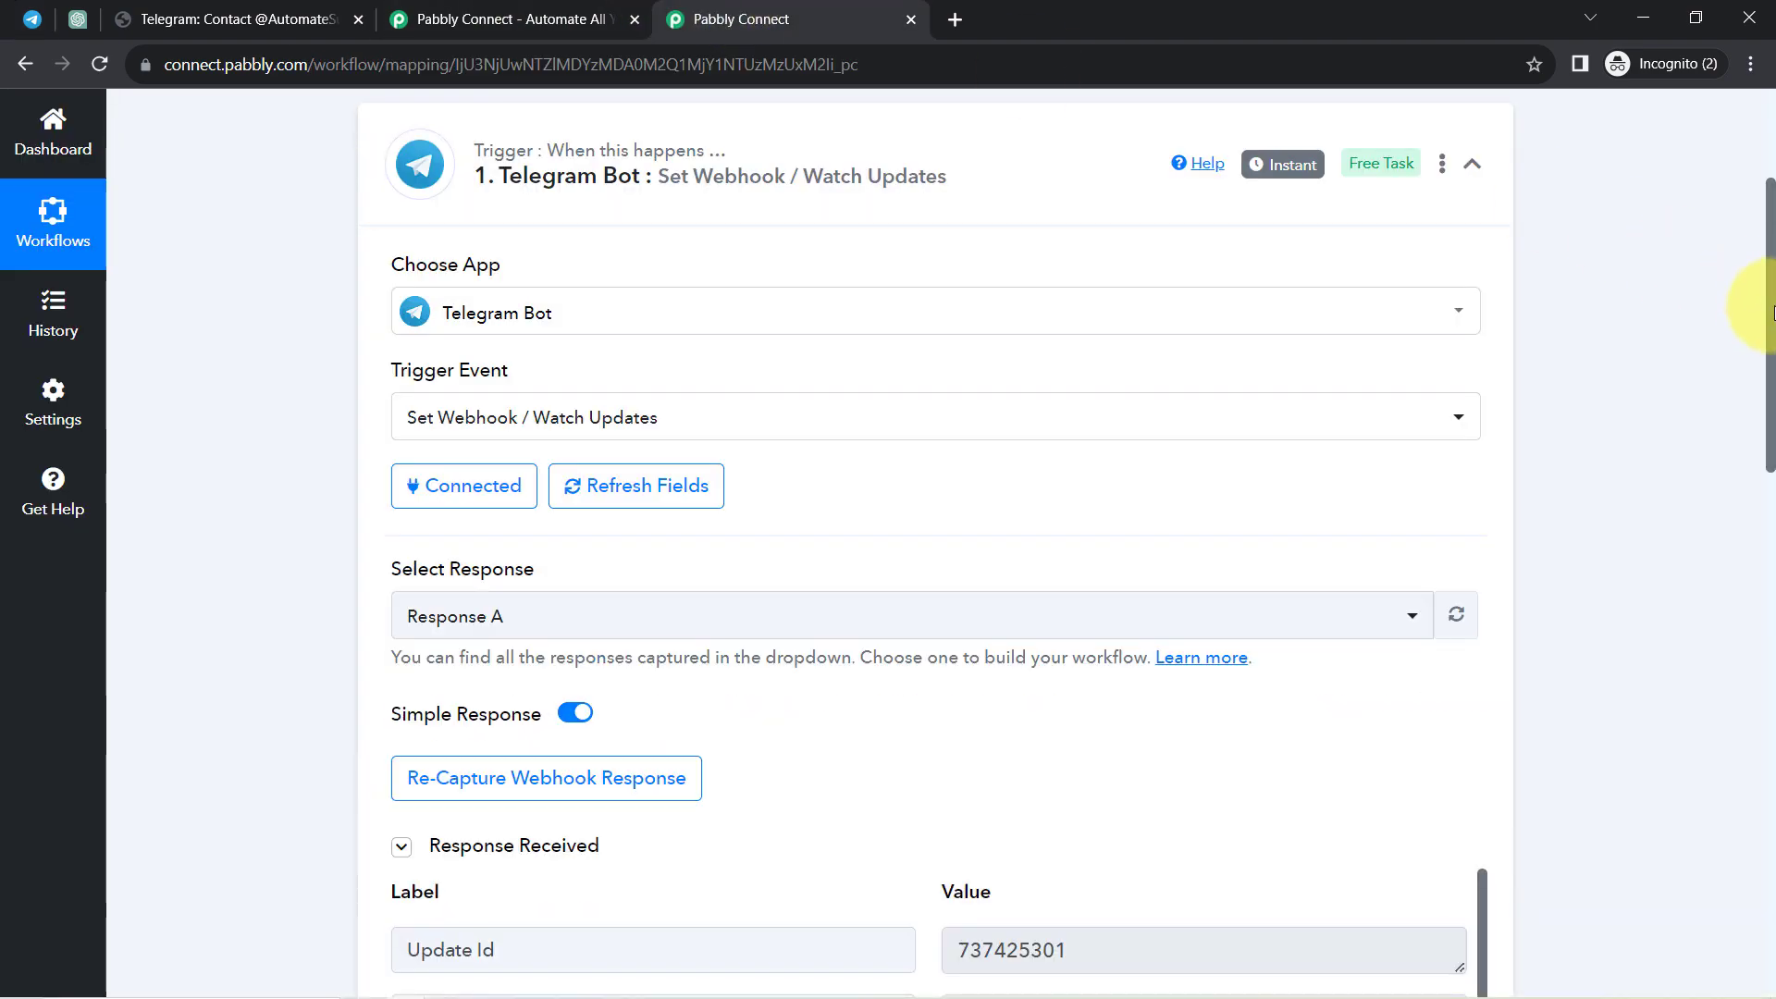
{"action": "left_click_drag", "start_coordinate": [1772, 310], "coordinate": [1760, 484]}
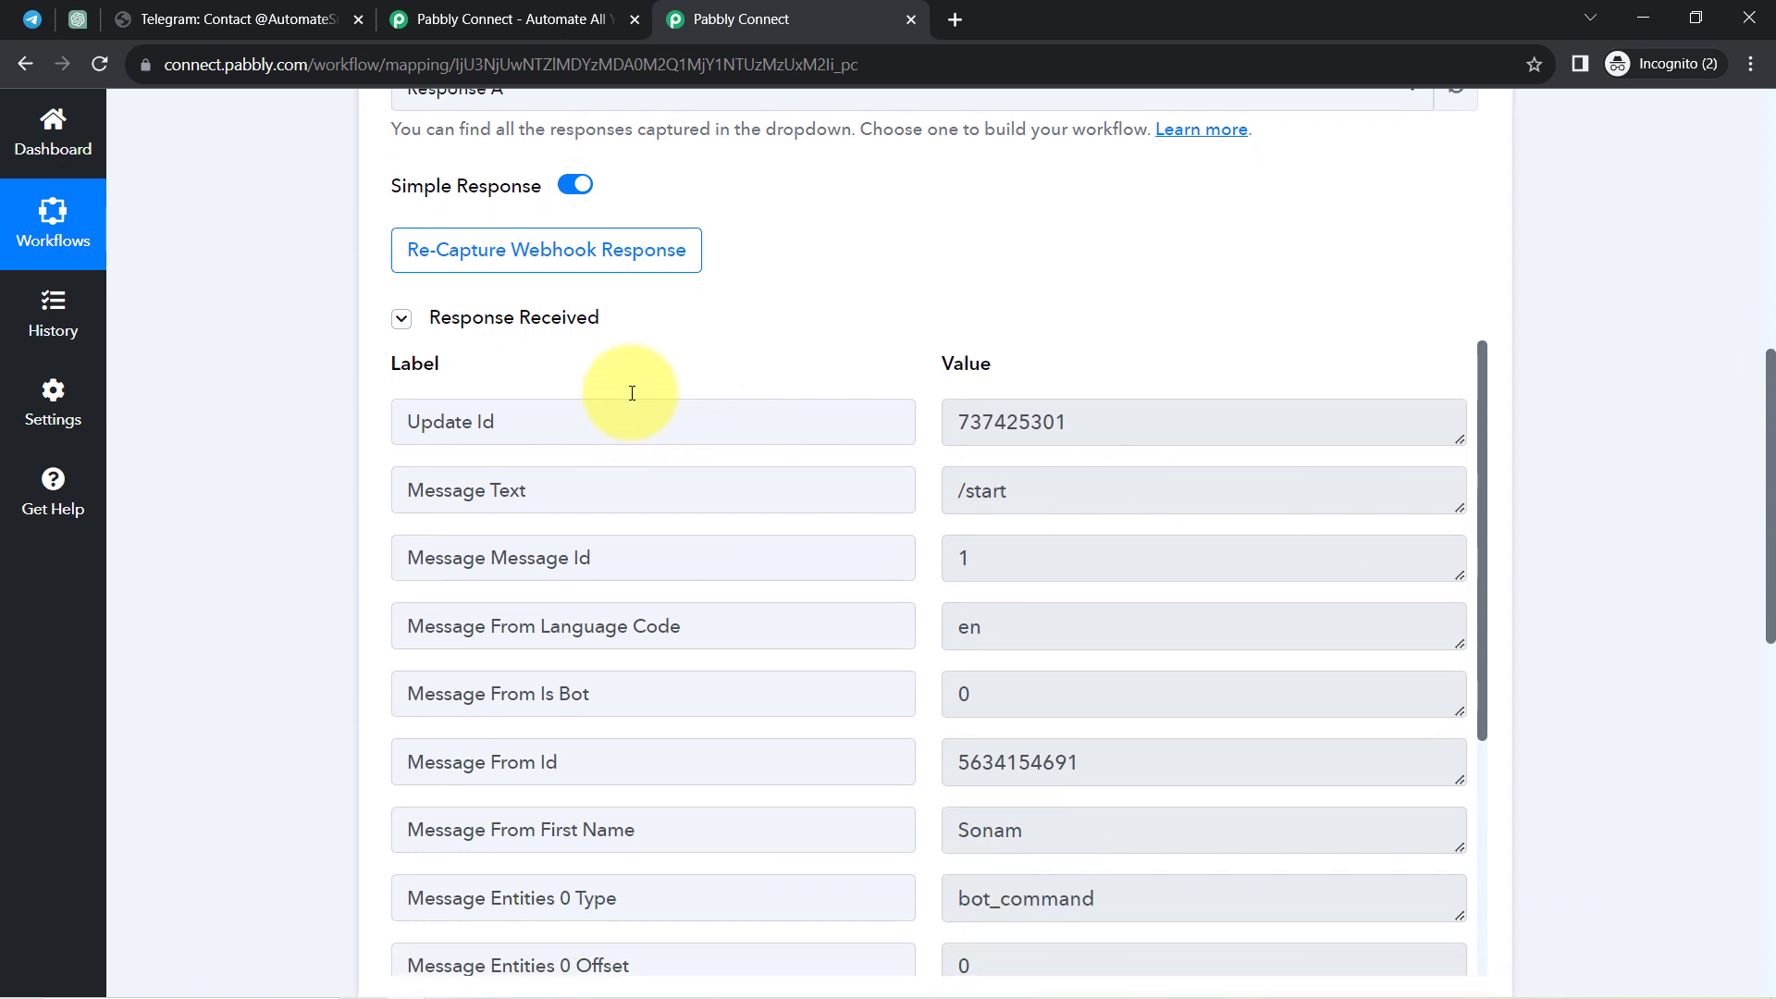
{"action": "left_click", "coordinate": [993, 478]}
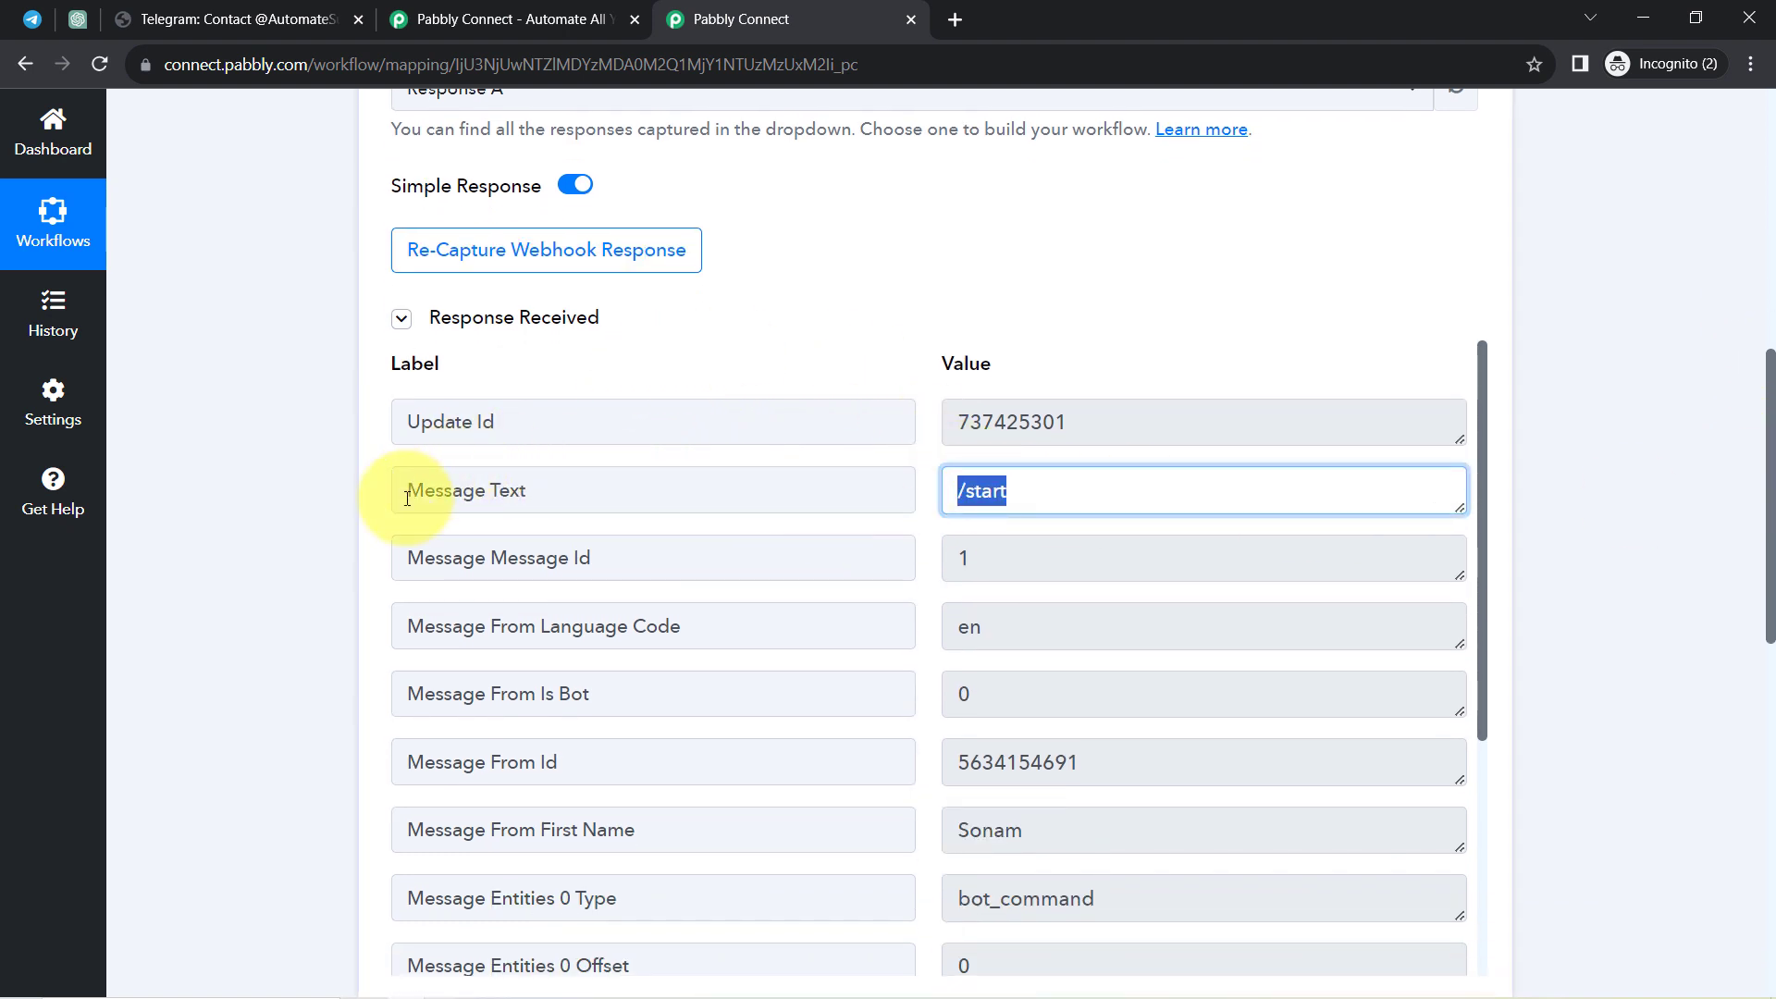
{"action": "left_click_drag", "start_coordinate": [407, 499], "coordinate": [509, 506]}
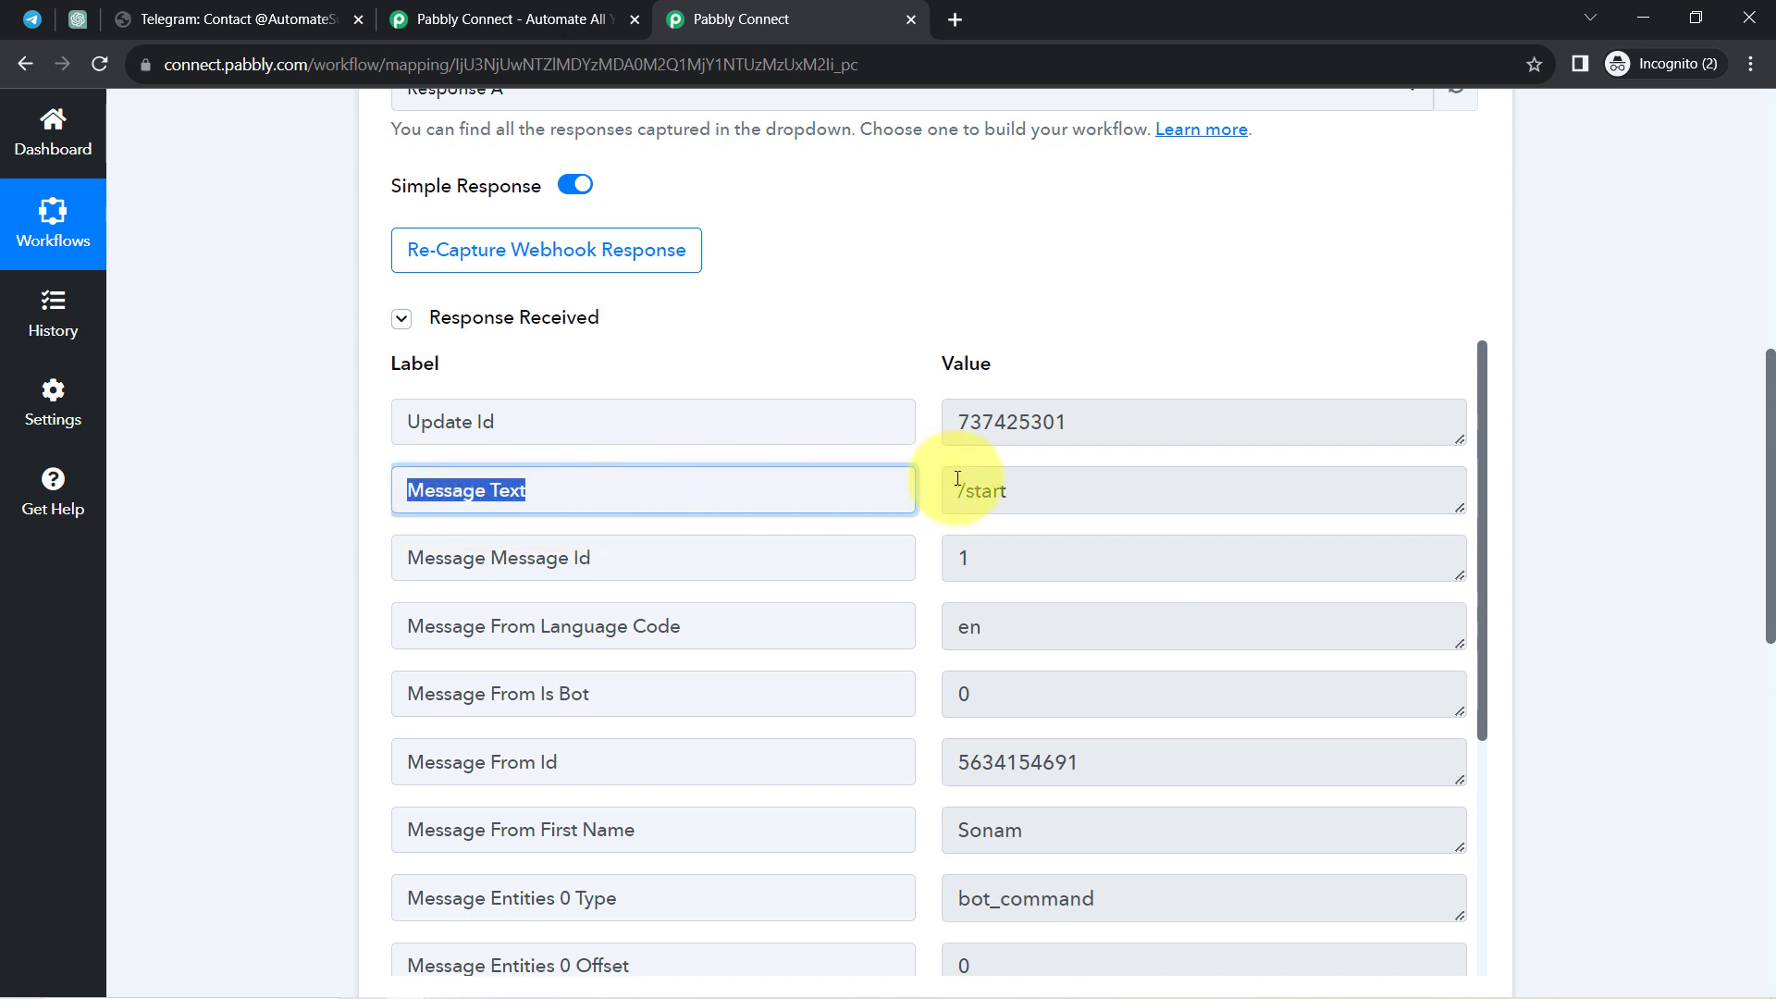
{"action": "left_click_drag", "start_coordinate": [1036, 474], "coordinate": [925, 487]}
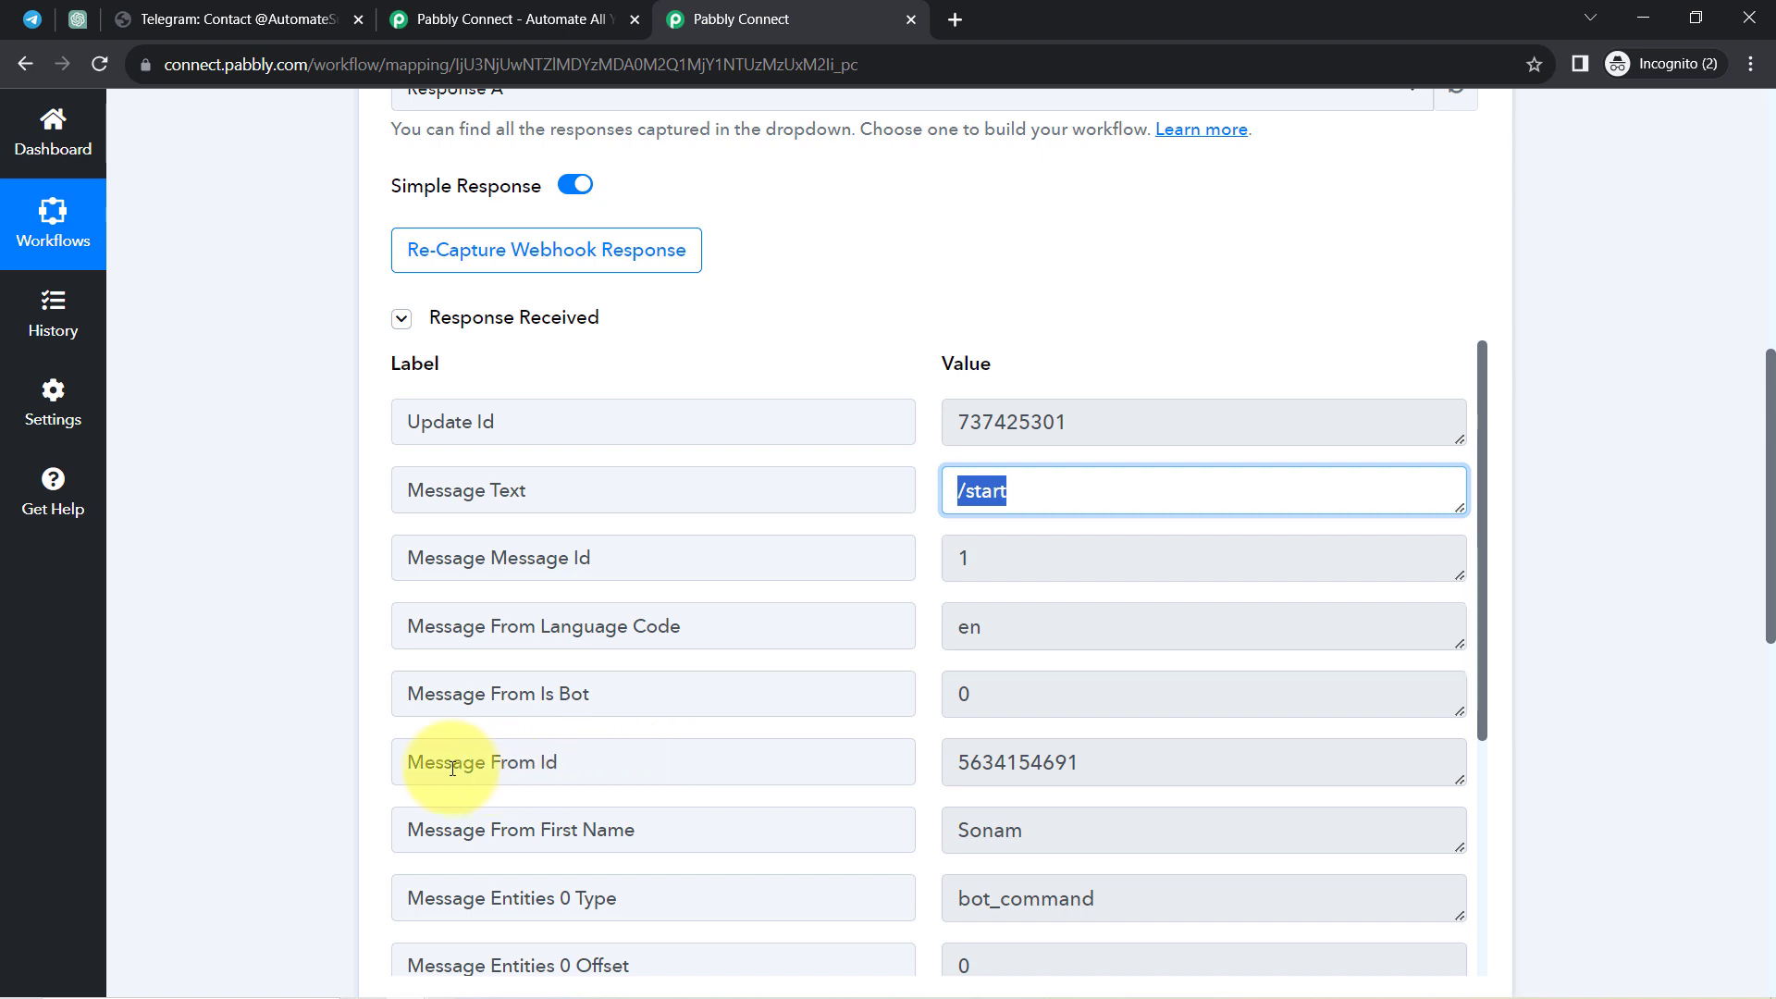
{"action": "left_click_drag", "start_coordinate": [453, 763], "coordinate": [615, 751]}
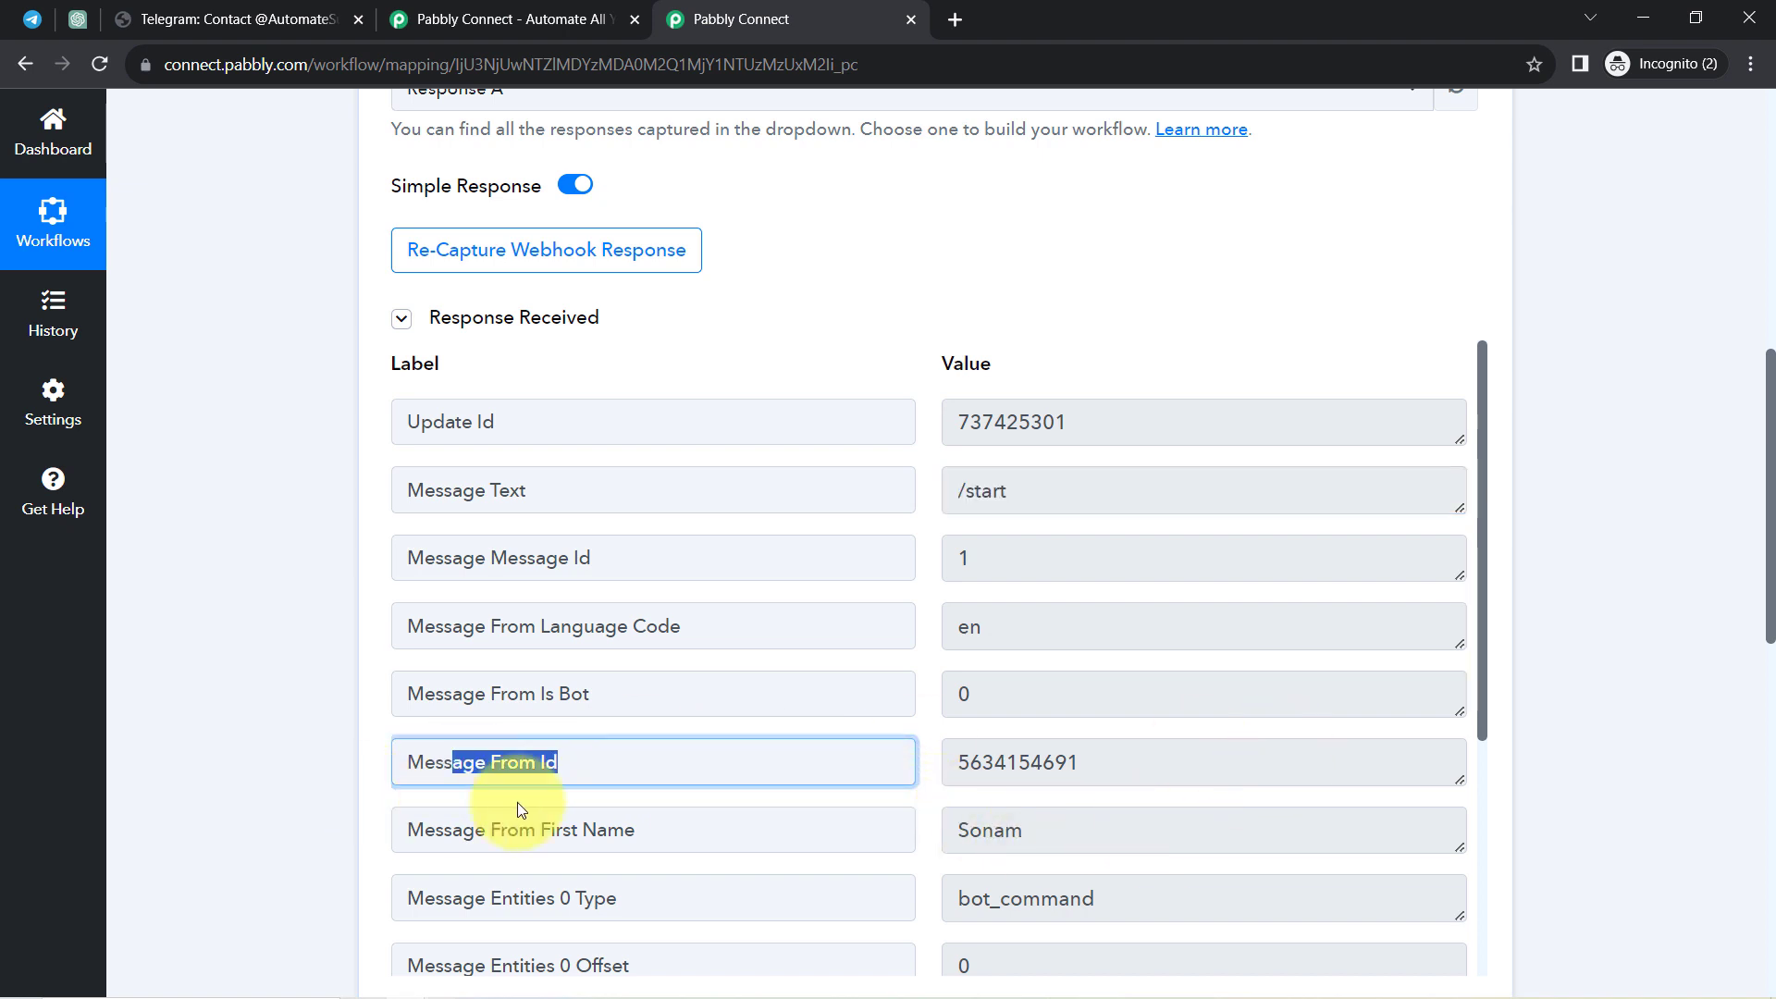
{"action": "left_click_drag", "start_coordinate": [1479, 425], "coordinate": [1499, 796]}
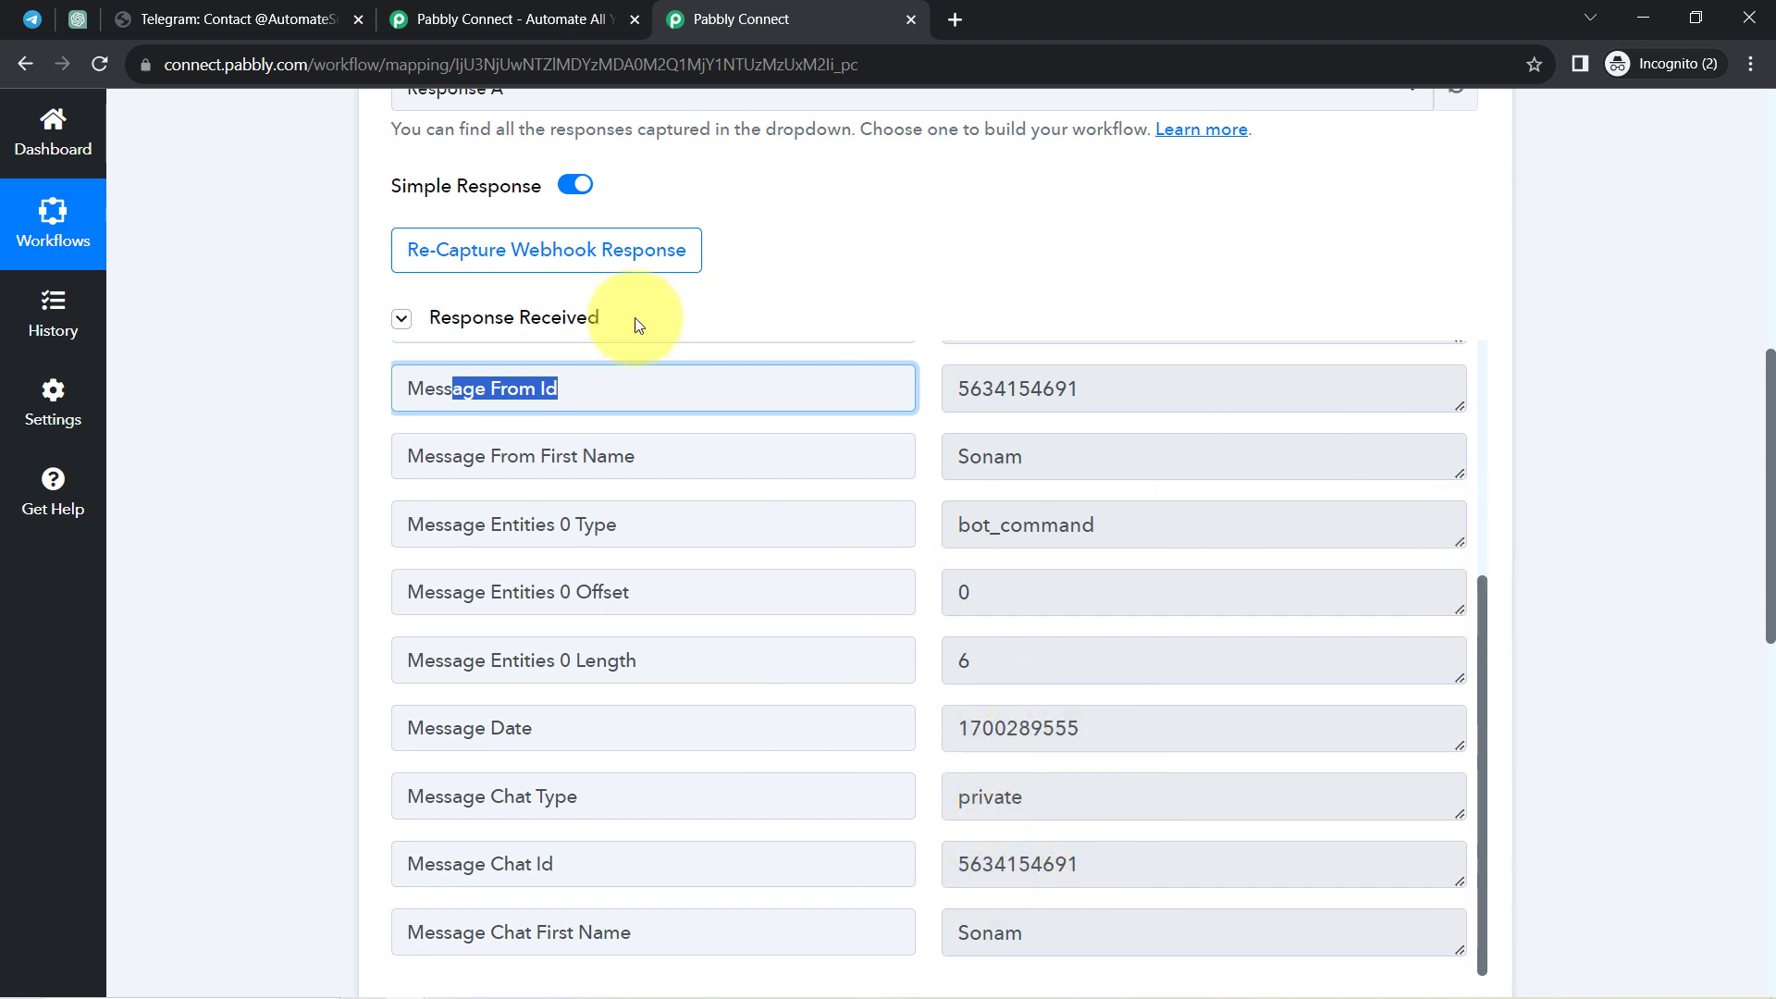
{"action": "left_click", "coordinate": [515, 319]}
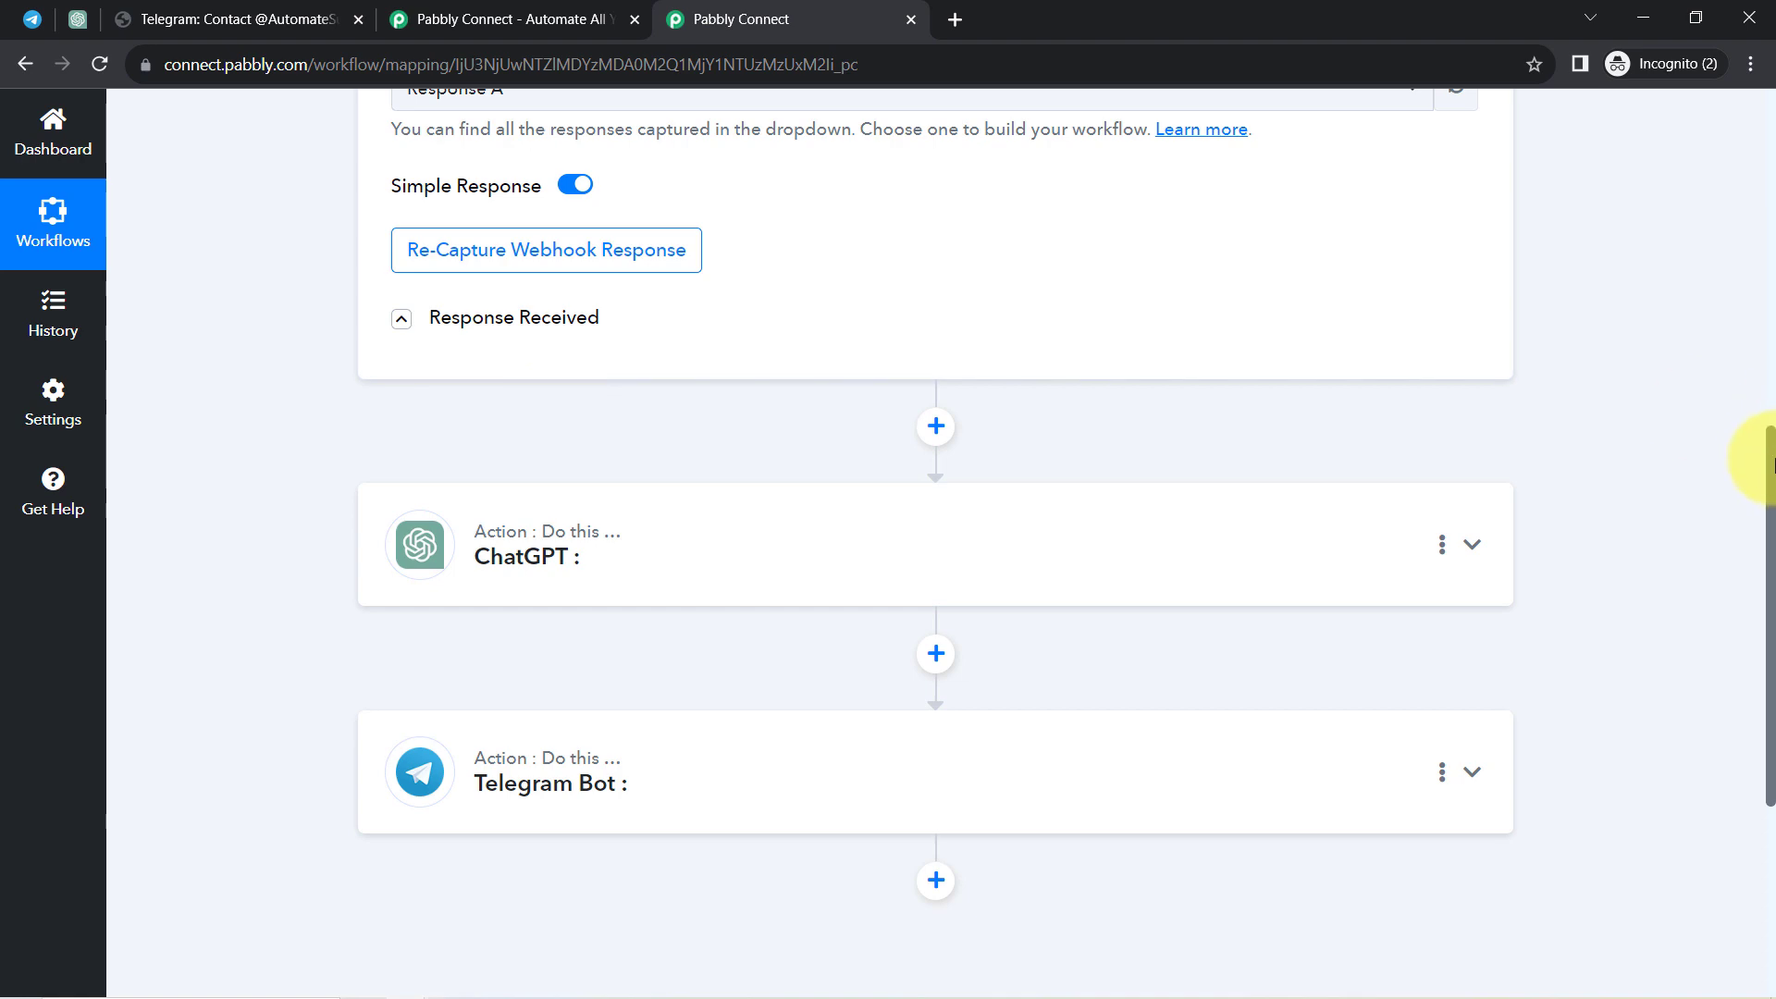
Compare the bot's /start message in Telegram with the workflow's trigger and the ChatGPT action that follows it
{"action": "left_click_drag", "start_coordinate": [1772, 463], "coordinate": [1733, 139]}
{"action": "left_click", "coordinate": [32, 19]}
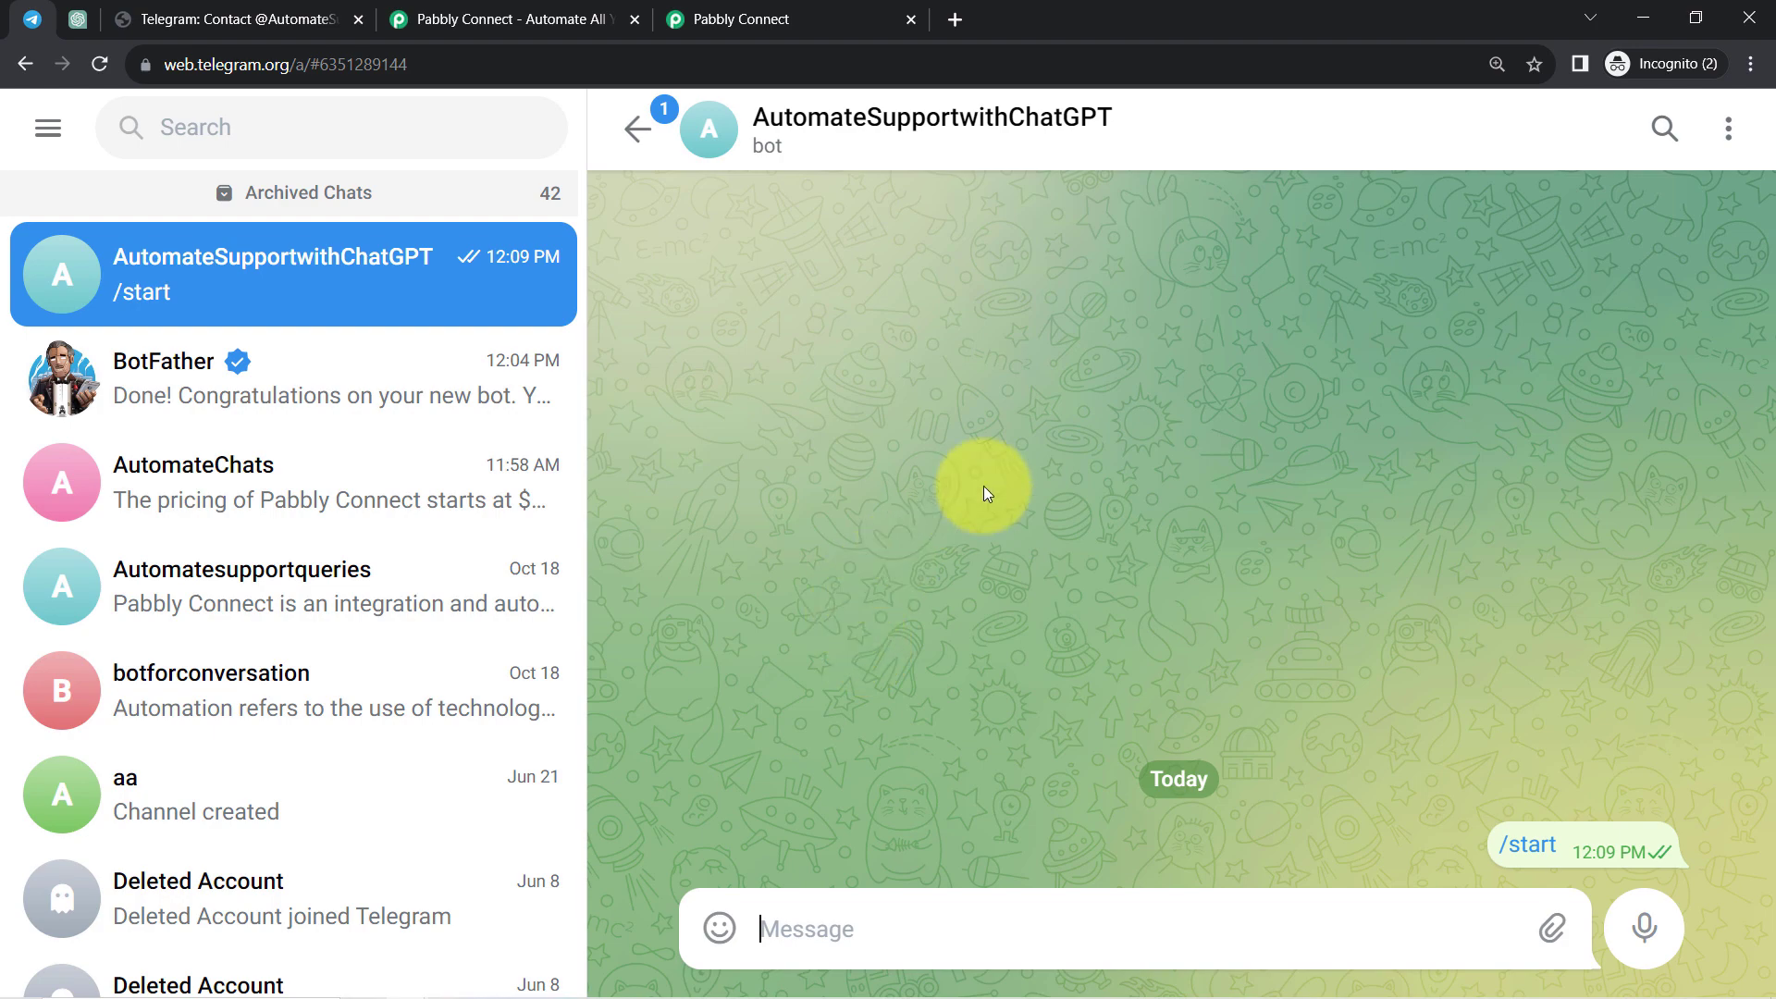
{"action": "left_click", "coordinate": [750, 17]}
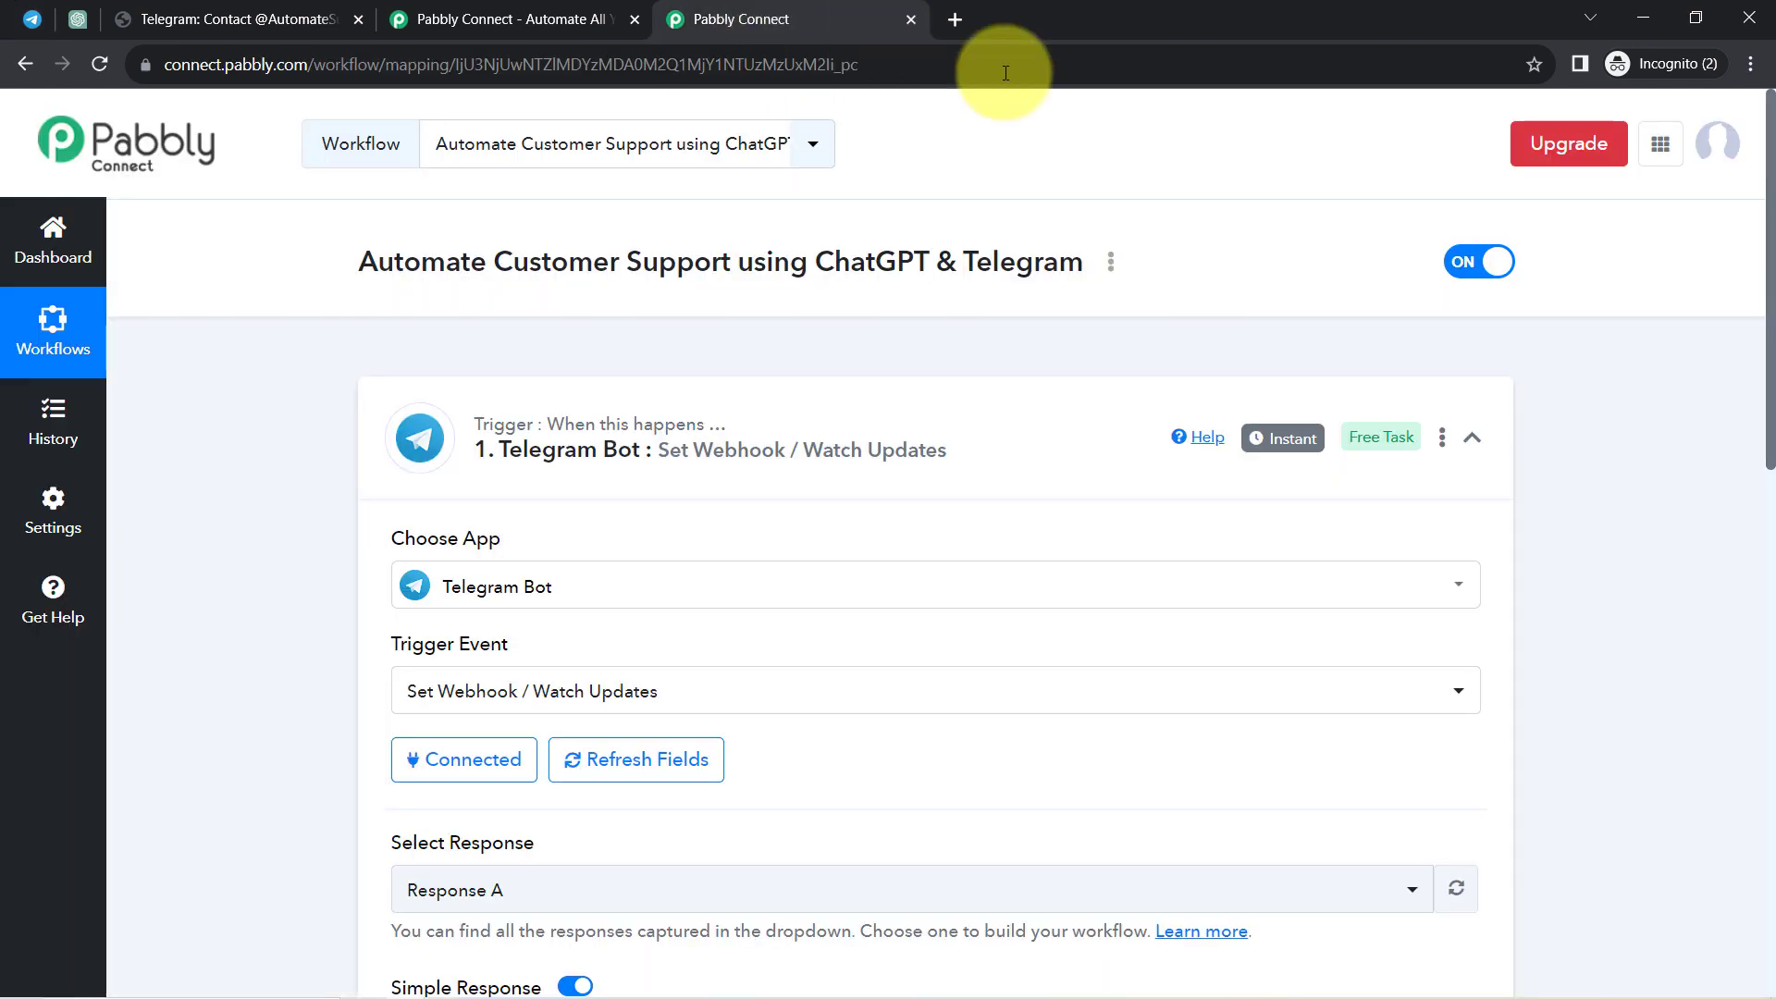
{"action": "mouse_move", "coordinate": [1267, 437]}
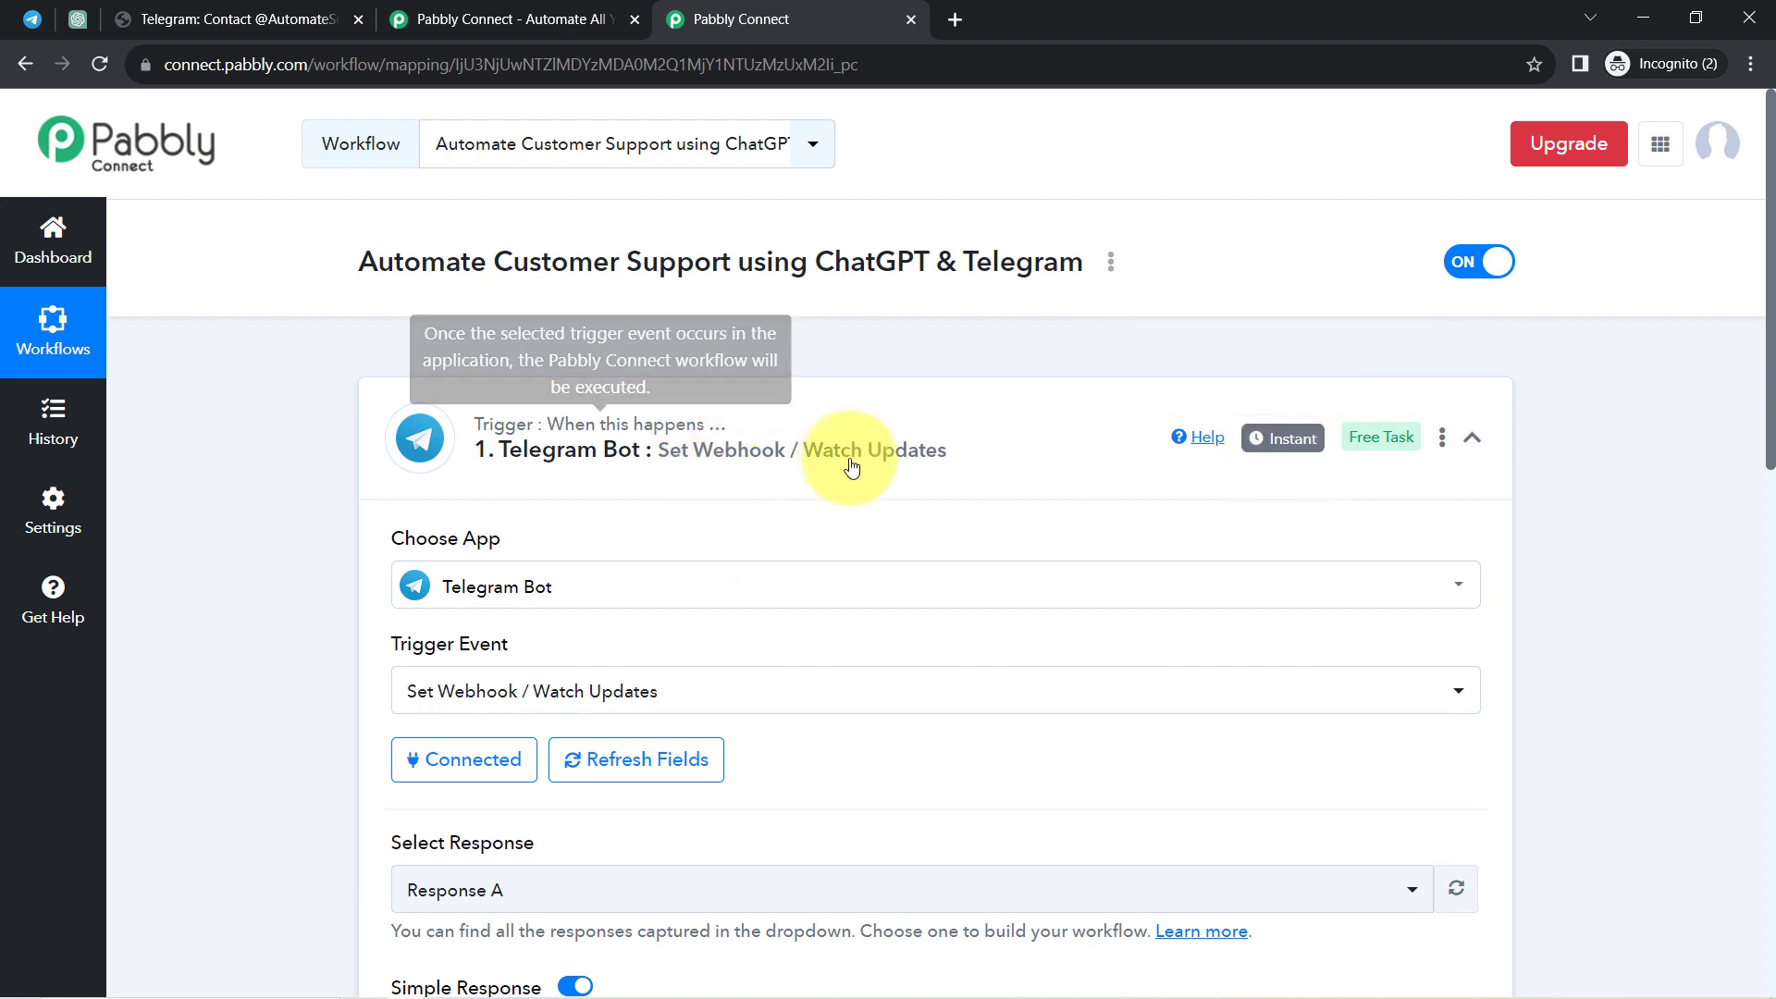
{"action": "left_click", "coordinate": [32, 19]}
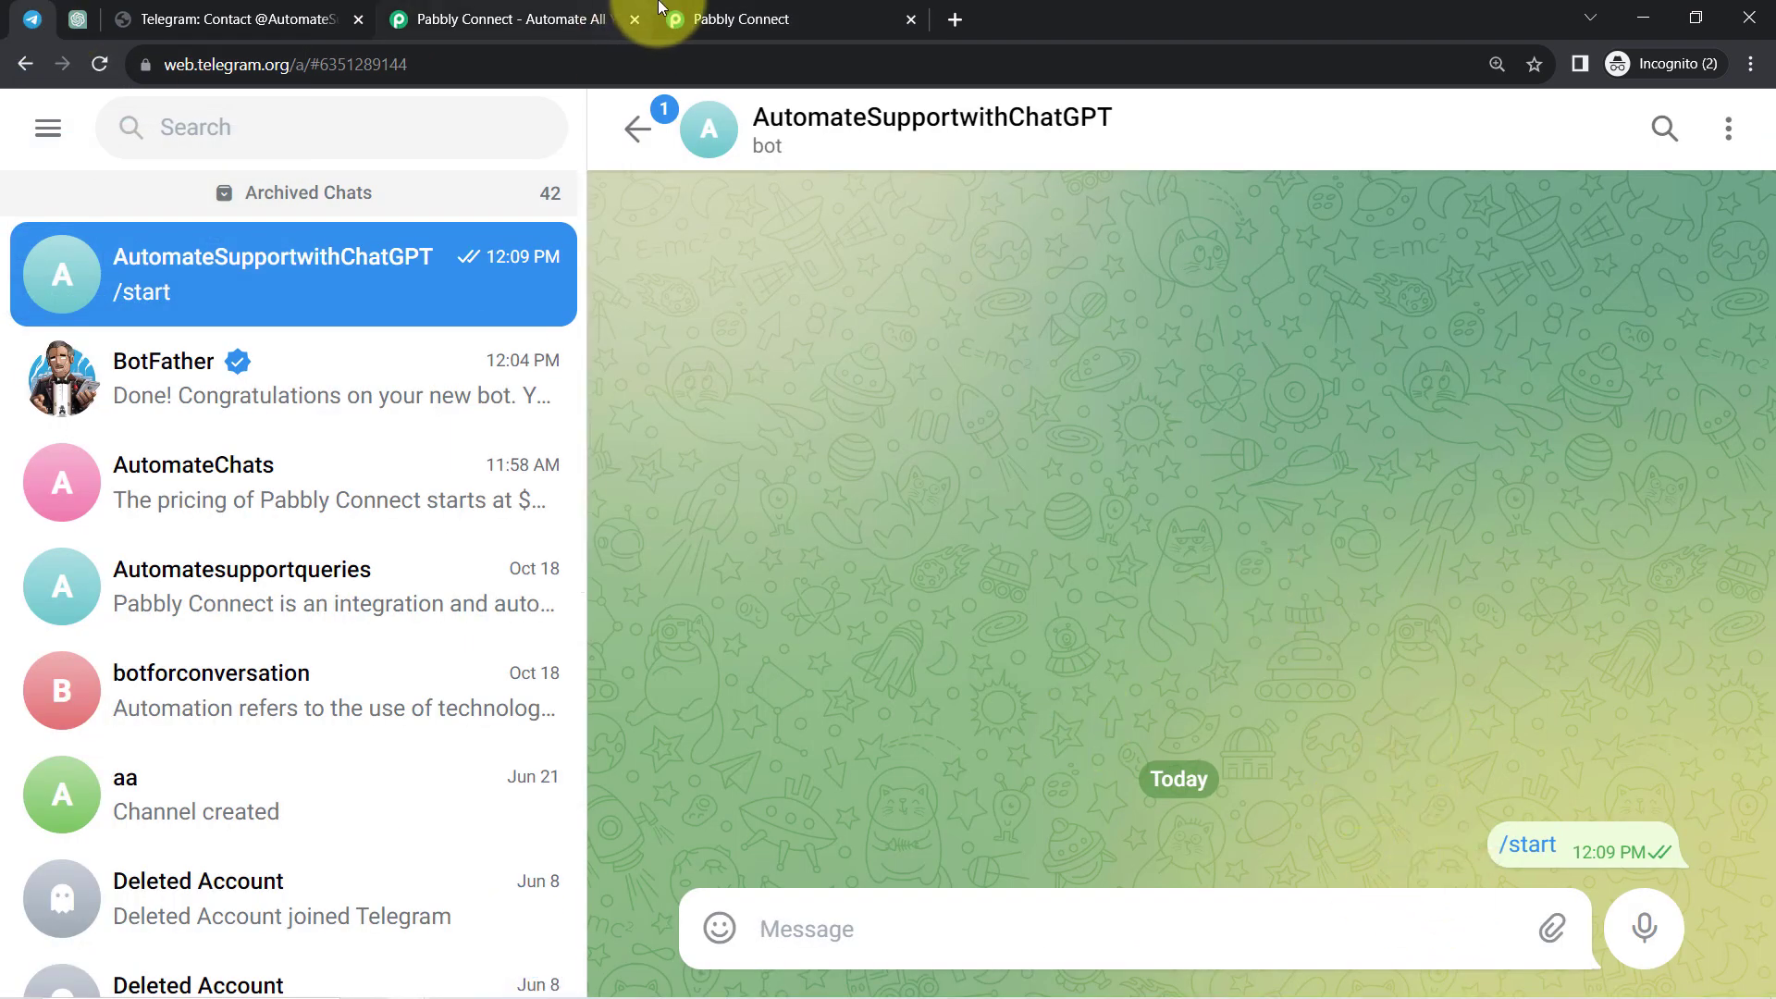
{"action": "left_click", "coordinate": [680, 20]}
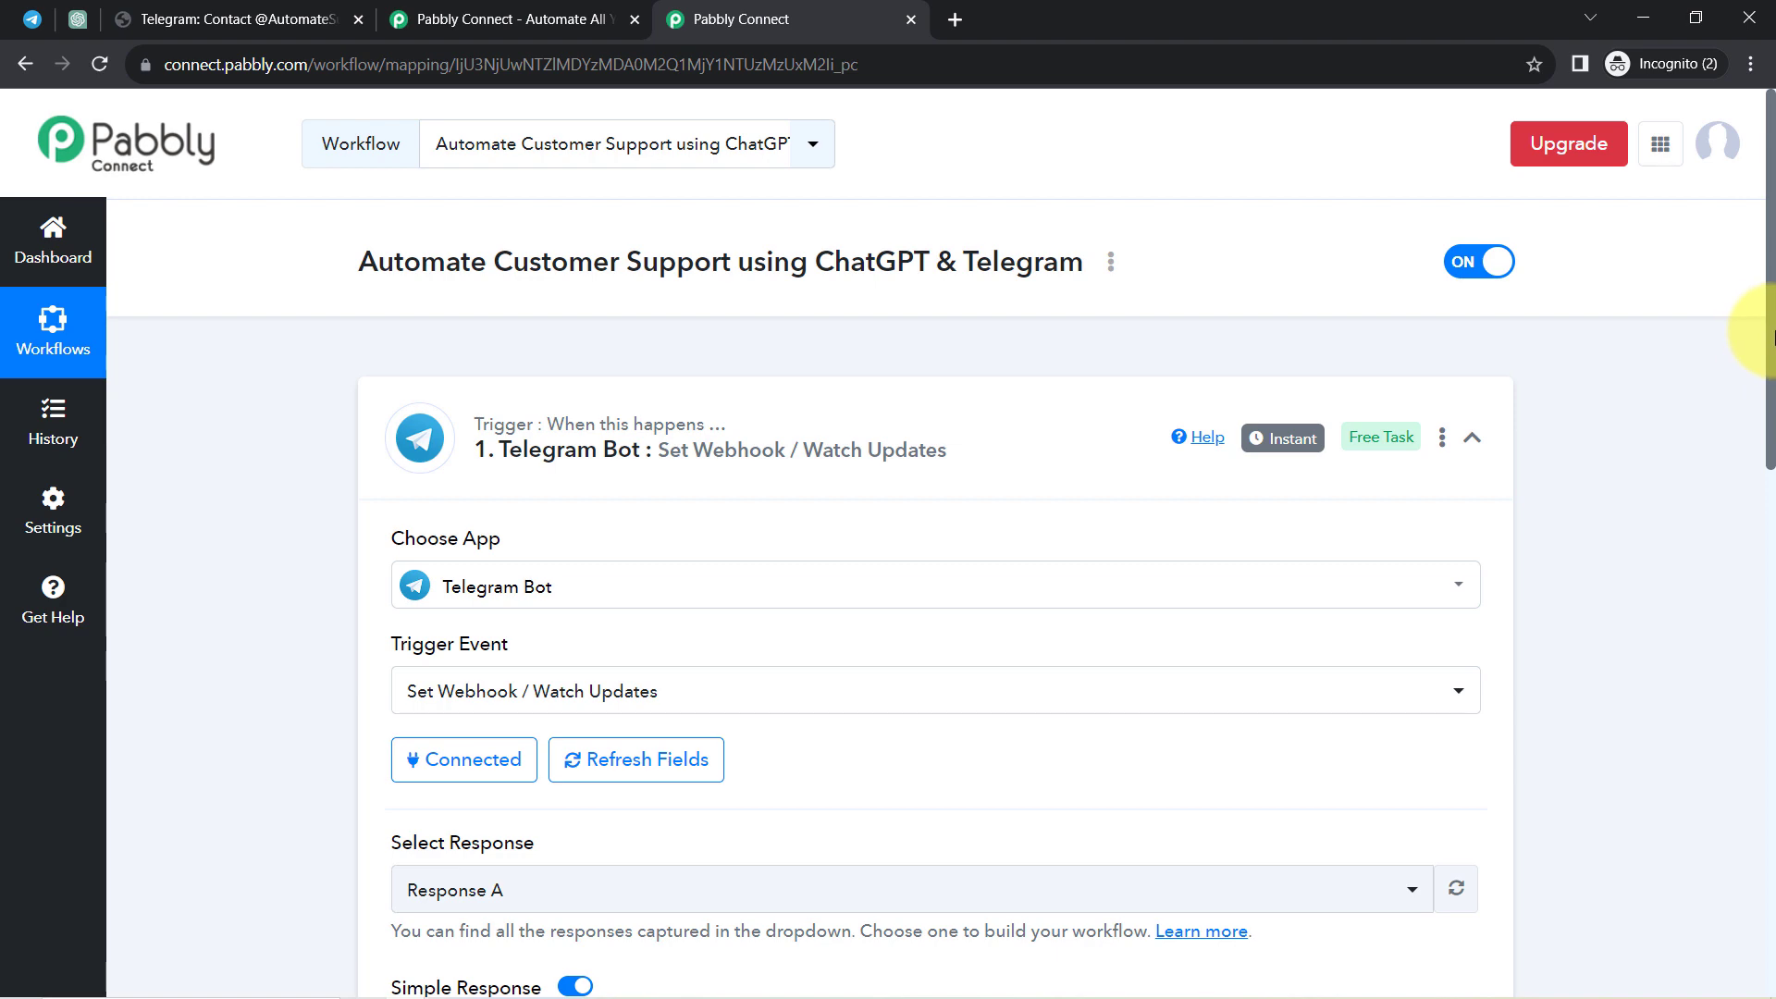
{"action": "left_click_drag", "start_coordinate": [1772, 337], "coordinate": [1762, 666]}
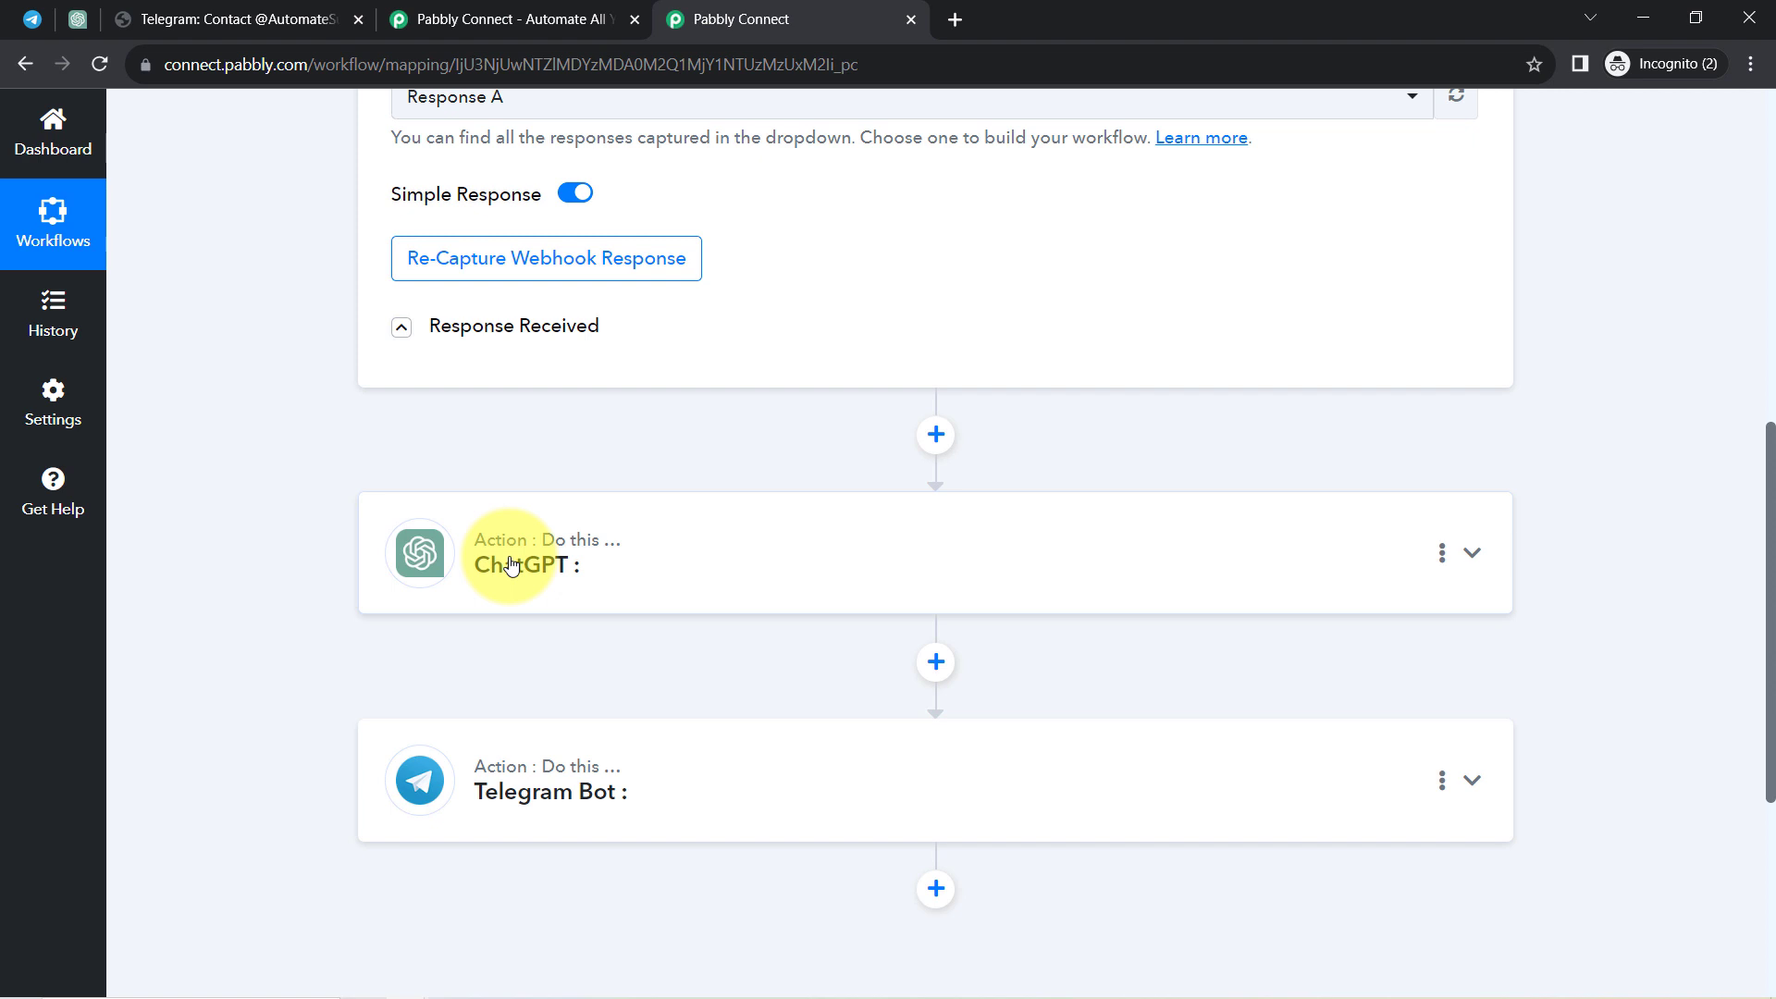
{"action": "left_click", "coordinate": [32, 18]}
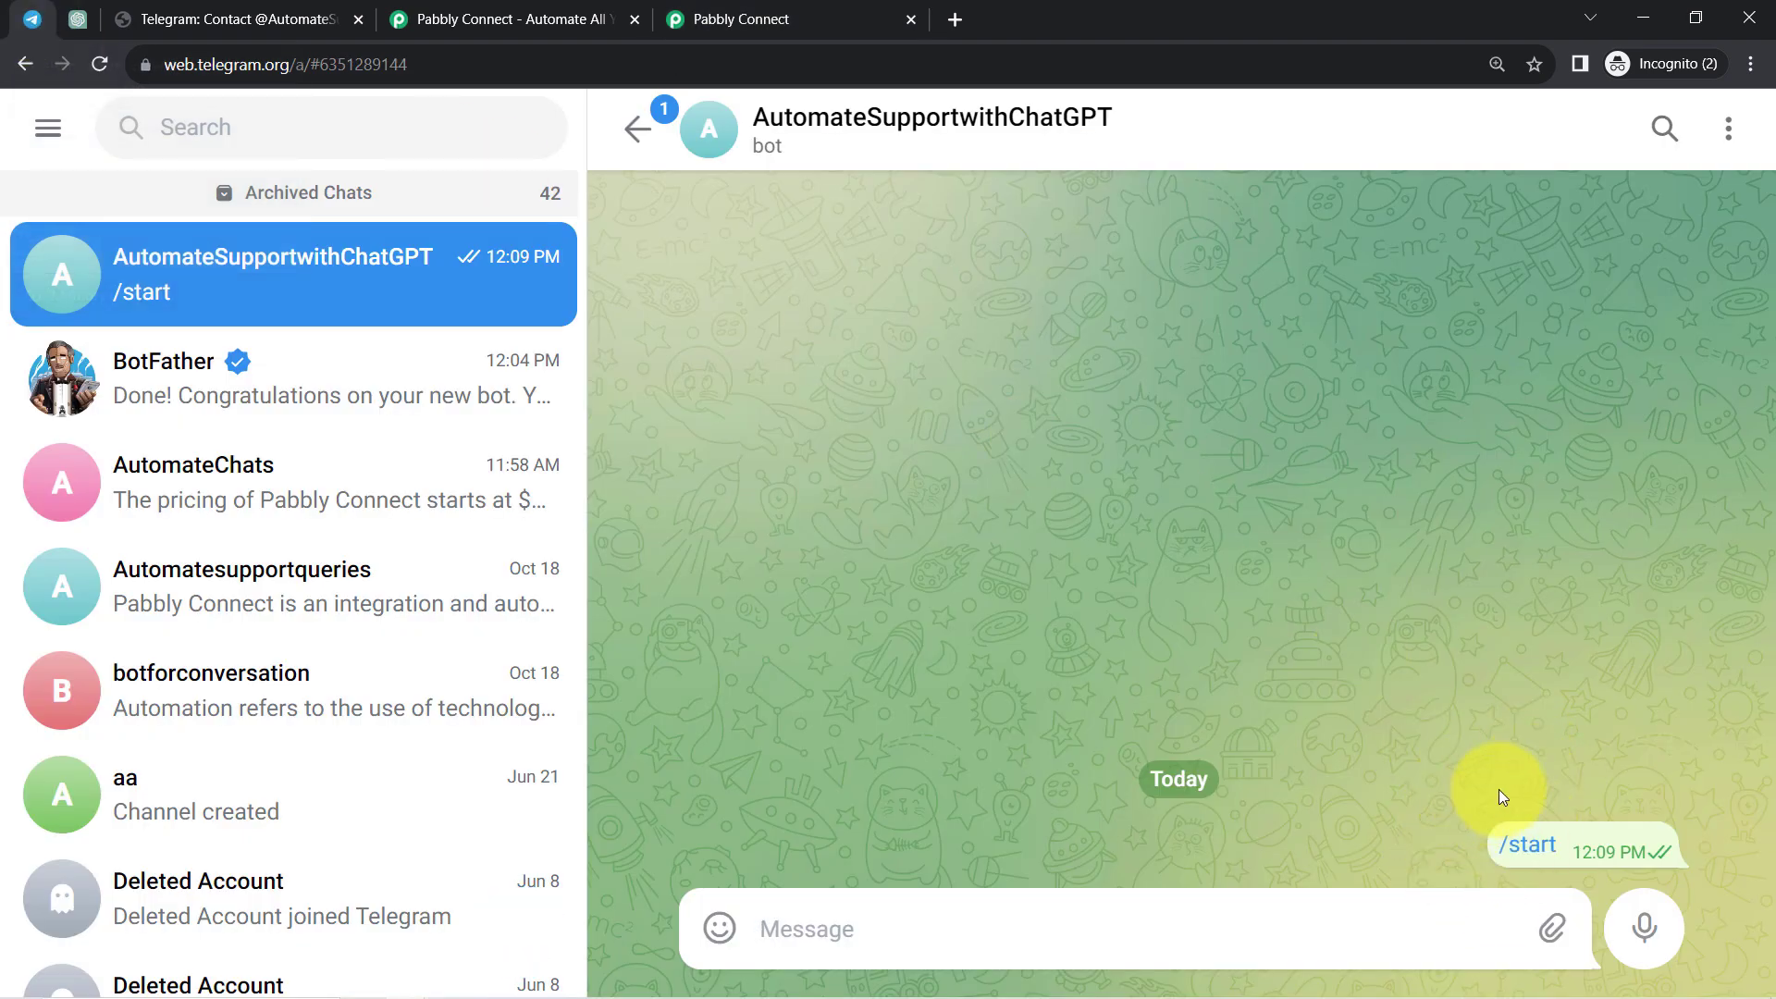
{"action": "left_click", "coordinate": [726, 18]}
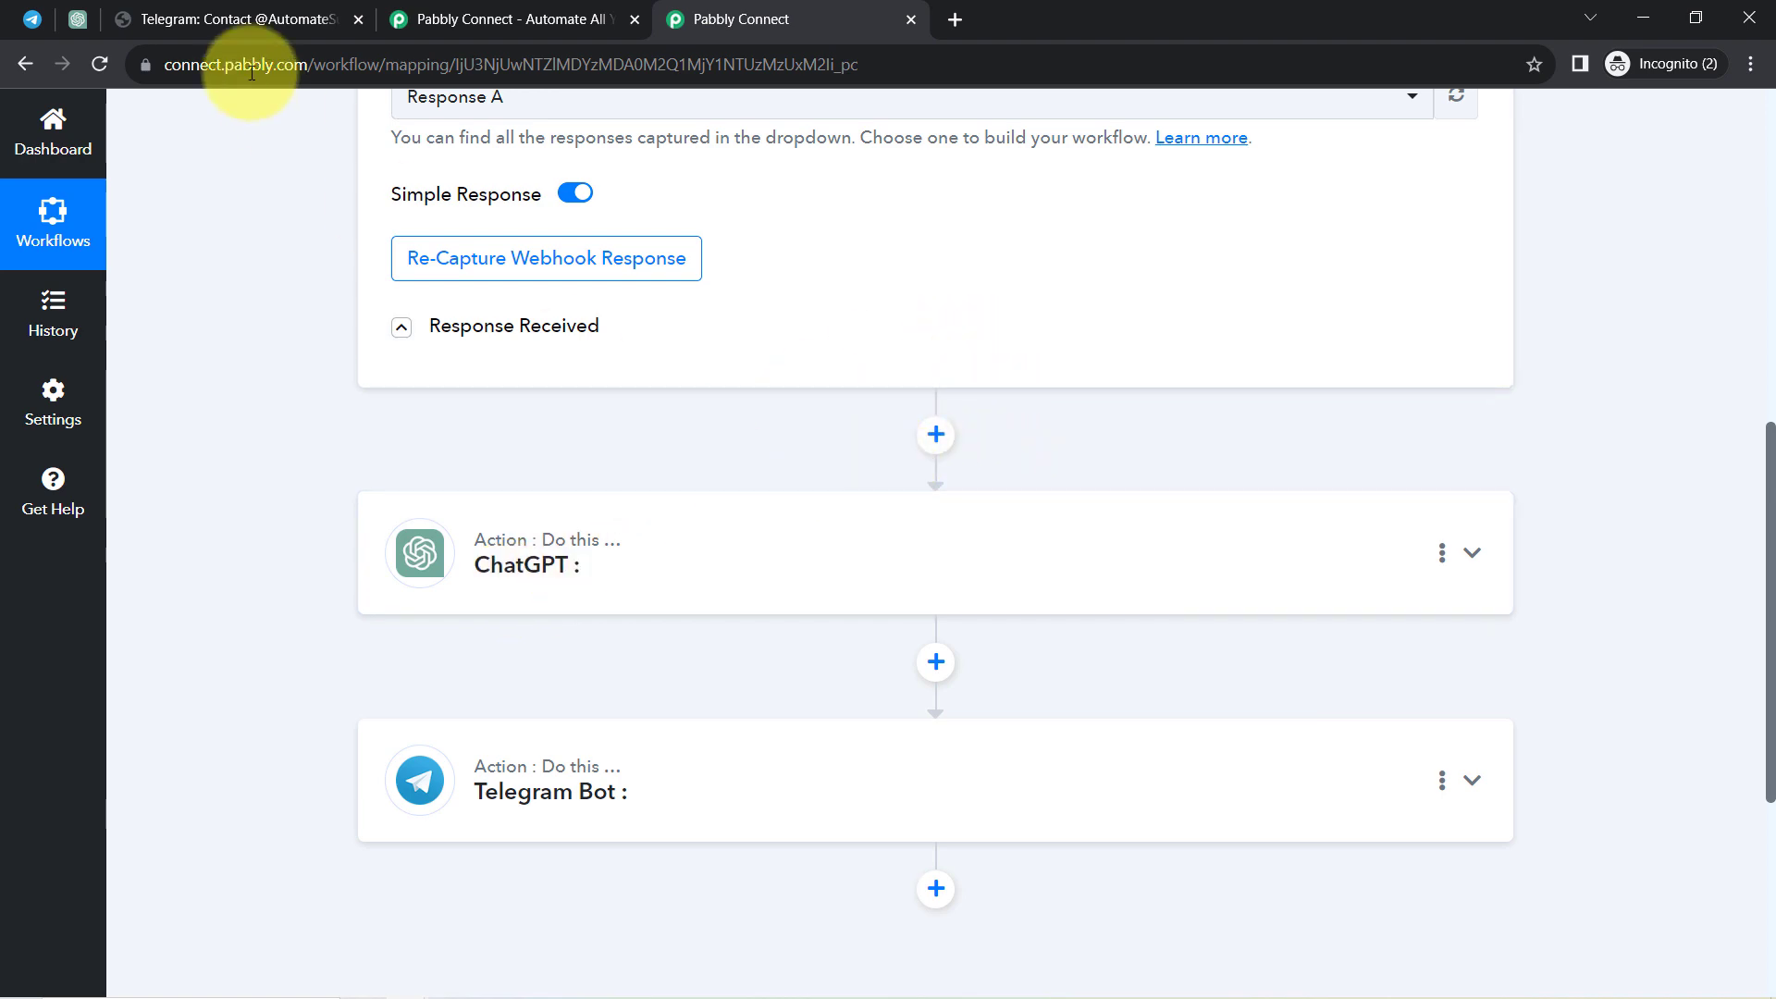
{"action": "left_click", "coordinate": [32, 18]}
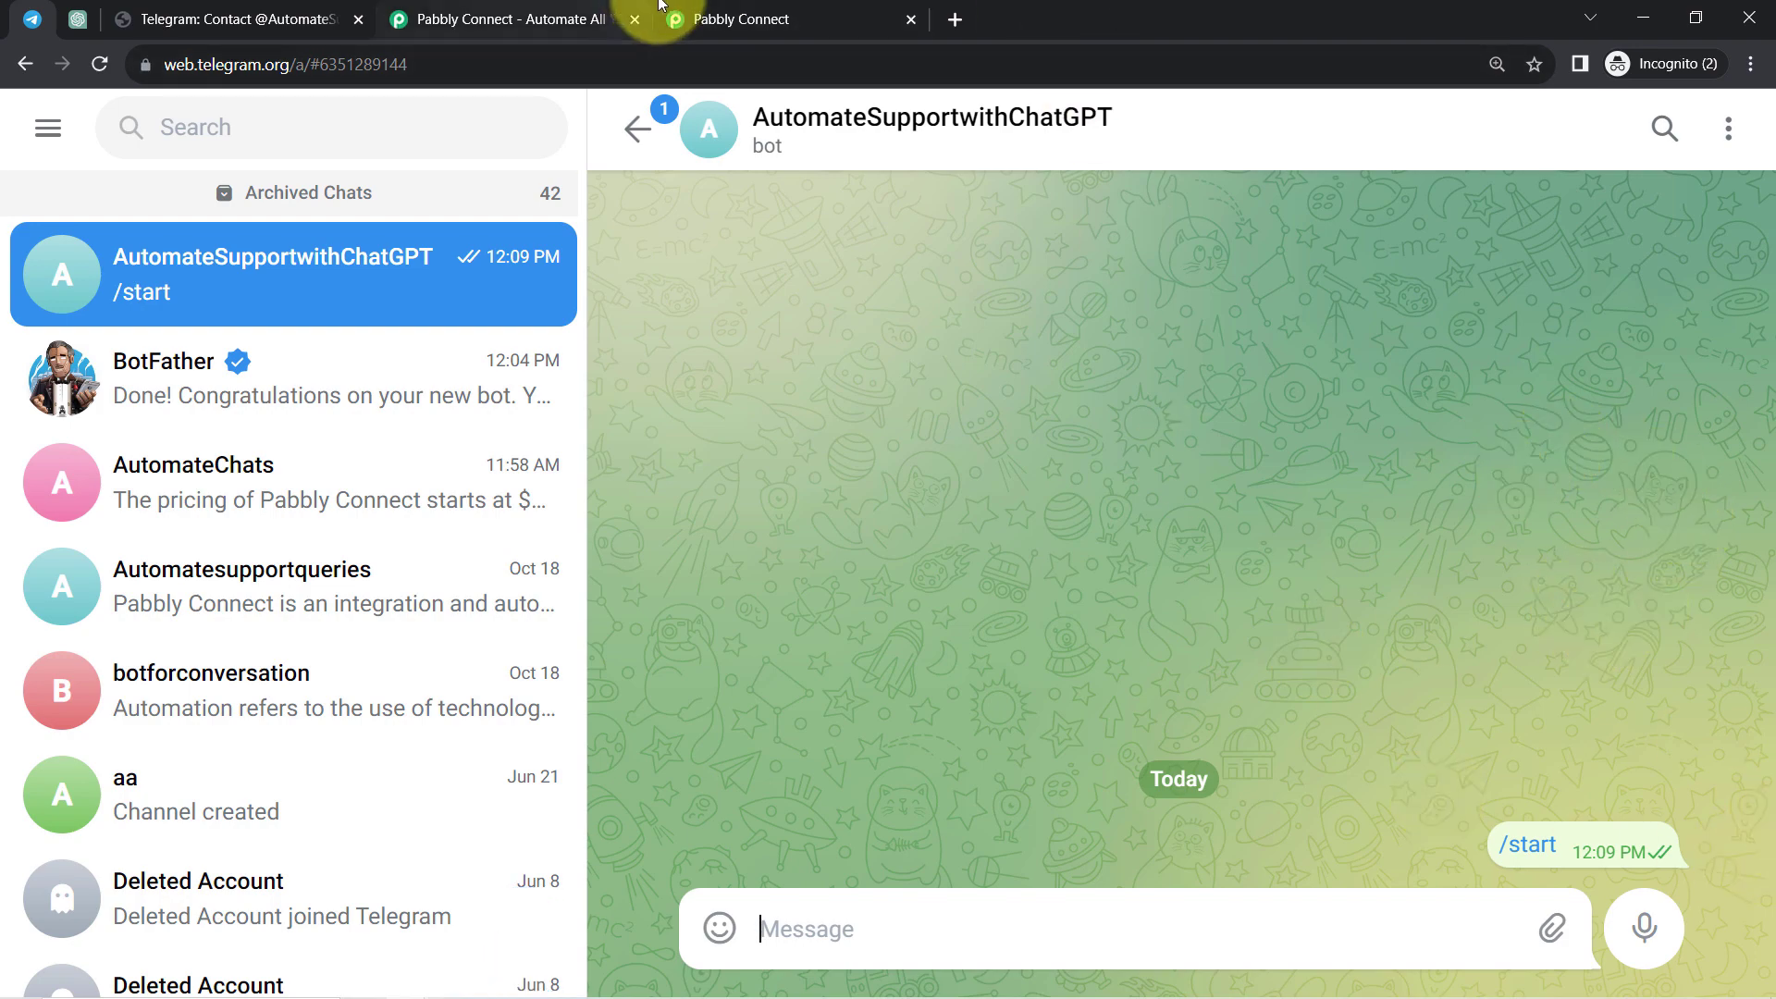
{"action": "left_click", "coordinate": [729, 21]}
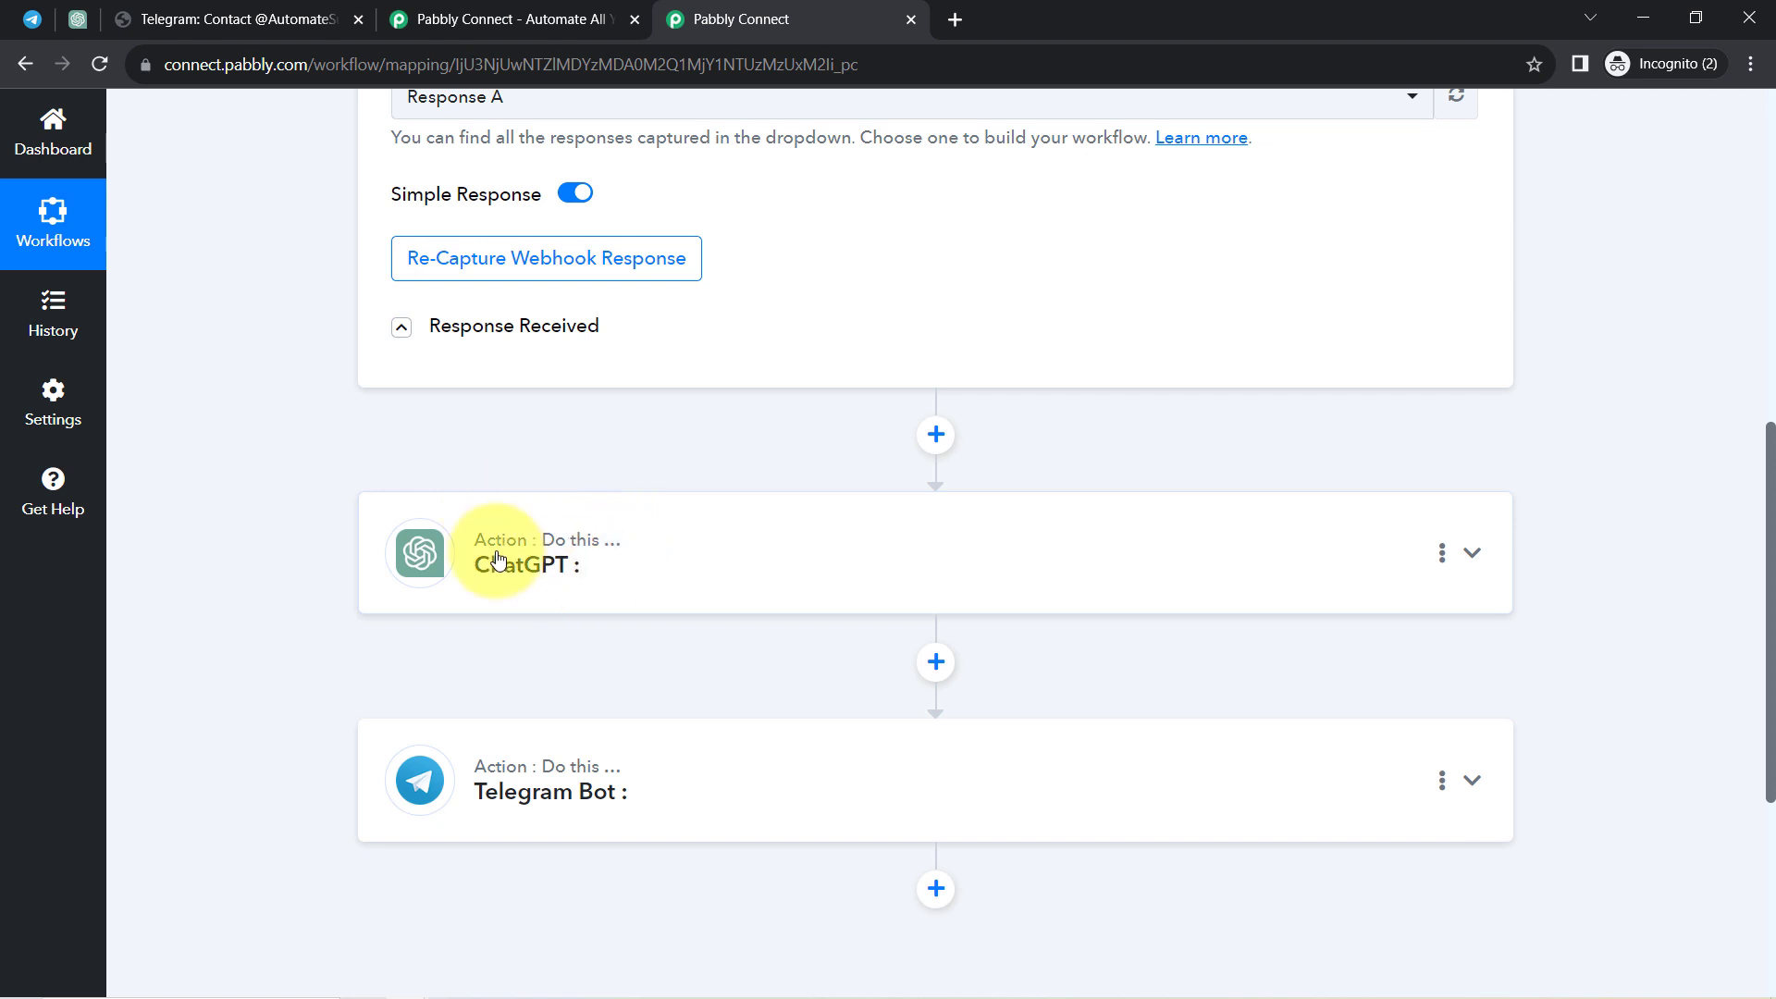
Insert a Filter by Pabbly action between the trigger and ChatGPT, with the Filter Values event, and connect it
{"action": "left_click", "coordinate": [935, 436]}
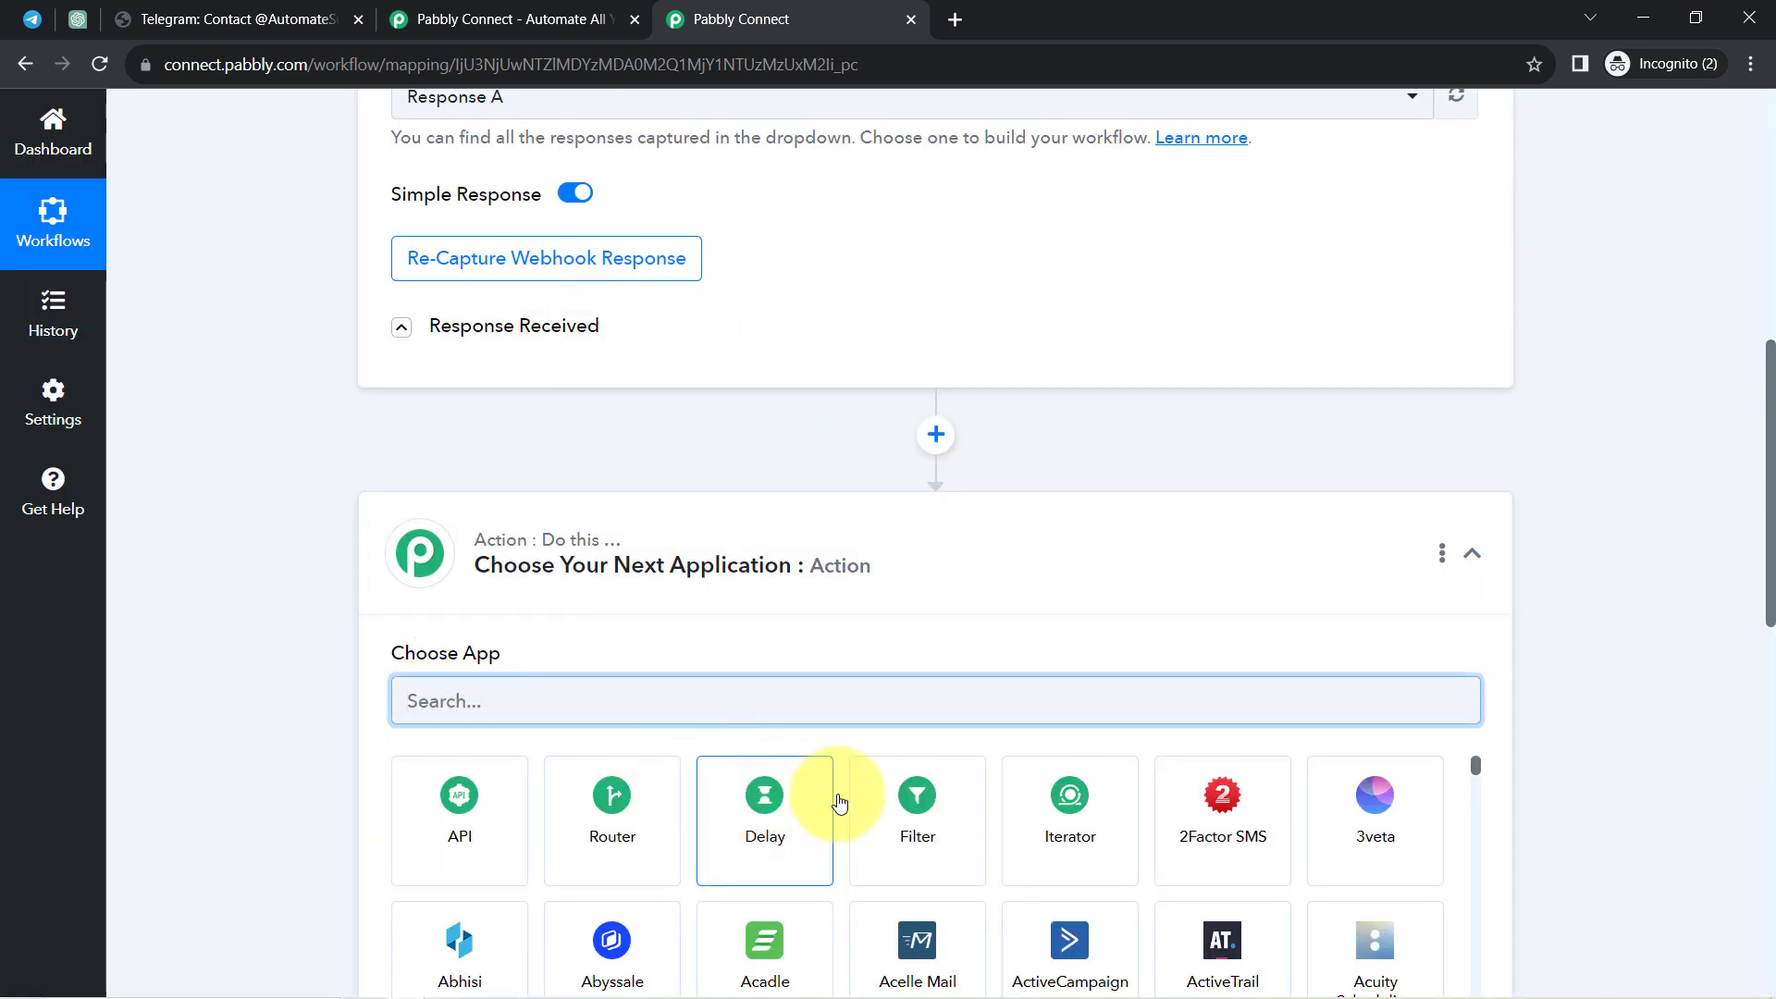
{"action": "left_click", "coordinate": [914, 798]}
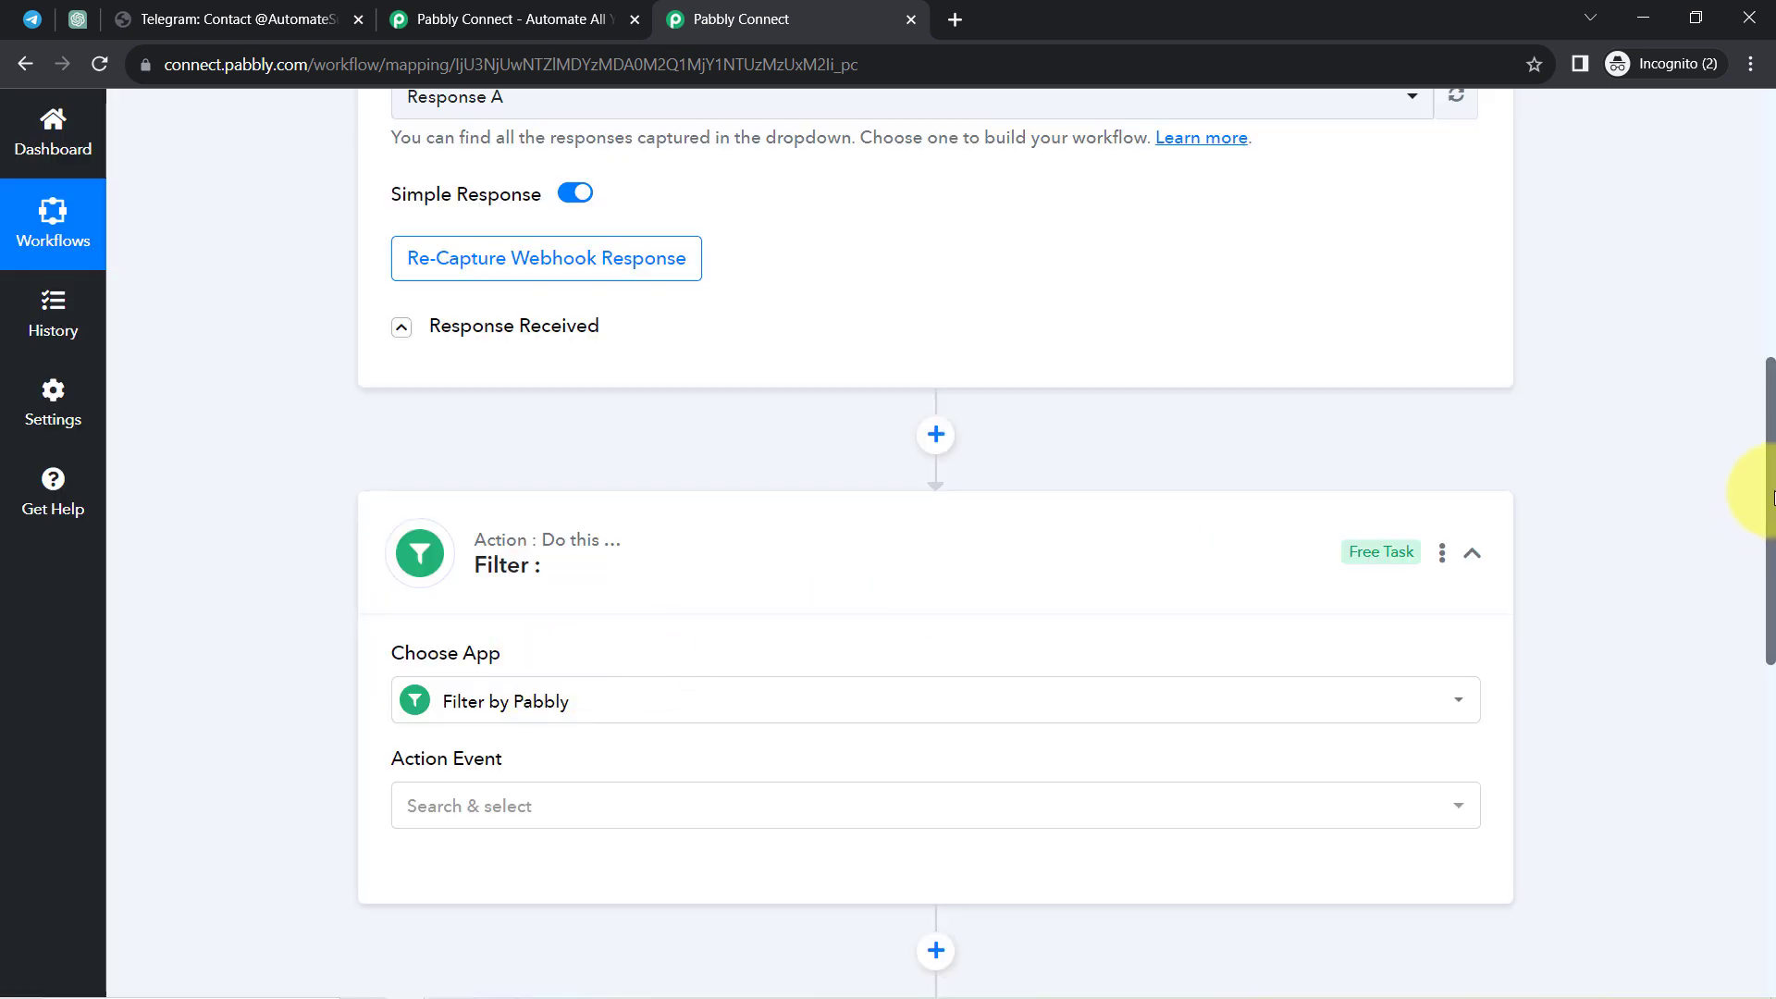
{"action": "left_click_drag", "start_coordinate": [1769, 495], "coordinate": [1769, 654]}
{"action": "left_click", "coordinate": [448, 353]}
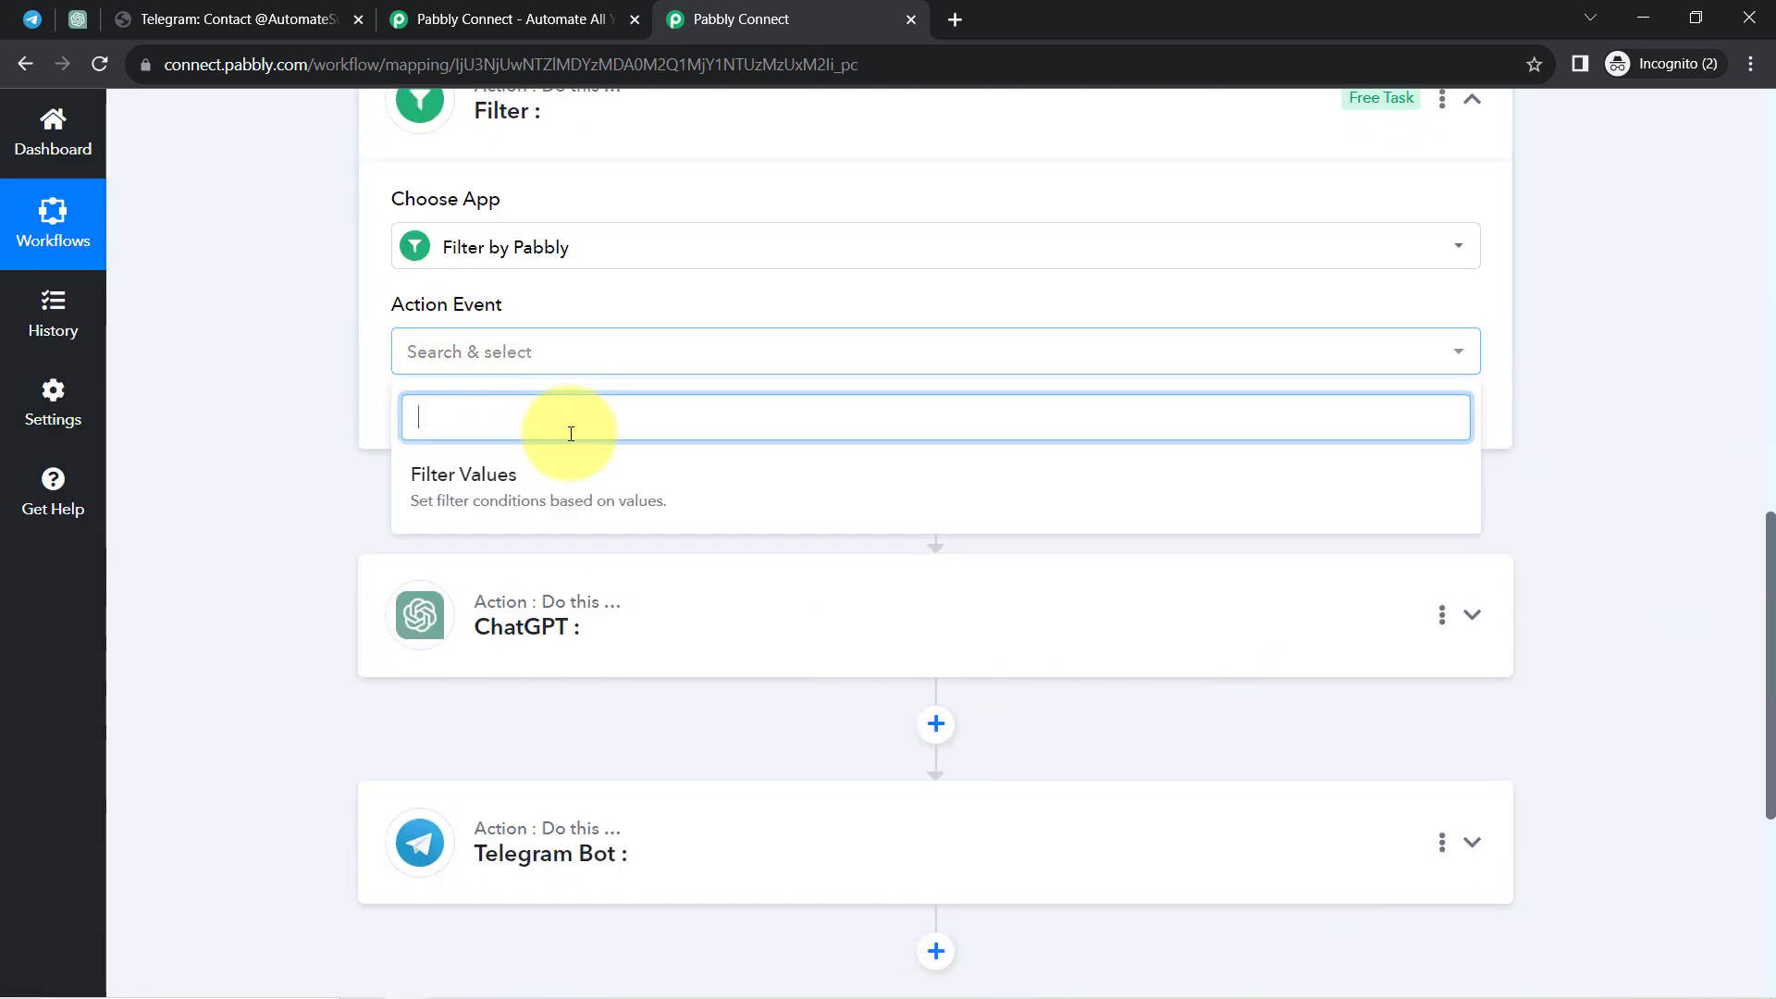
{"action": "left_click", "coordinate": [476, 495]}
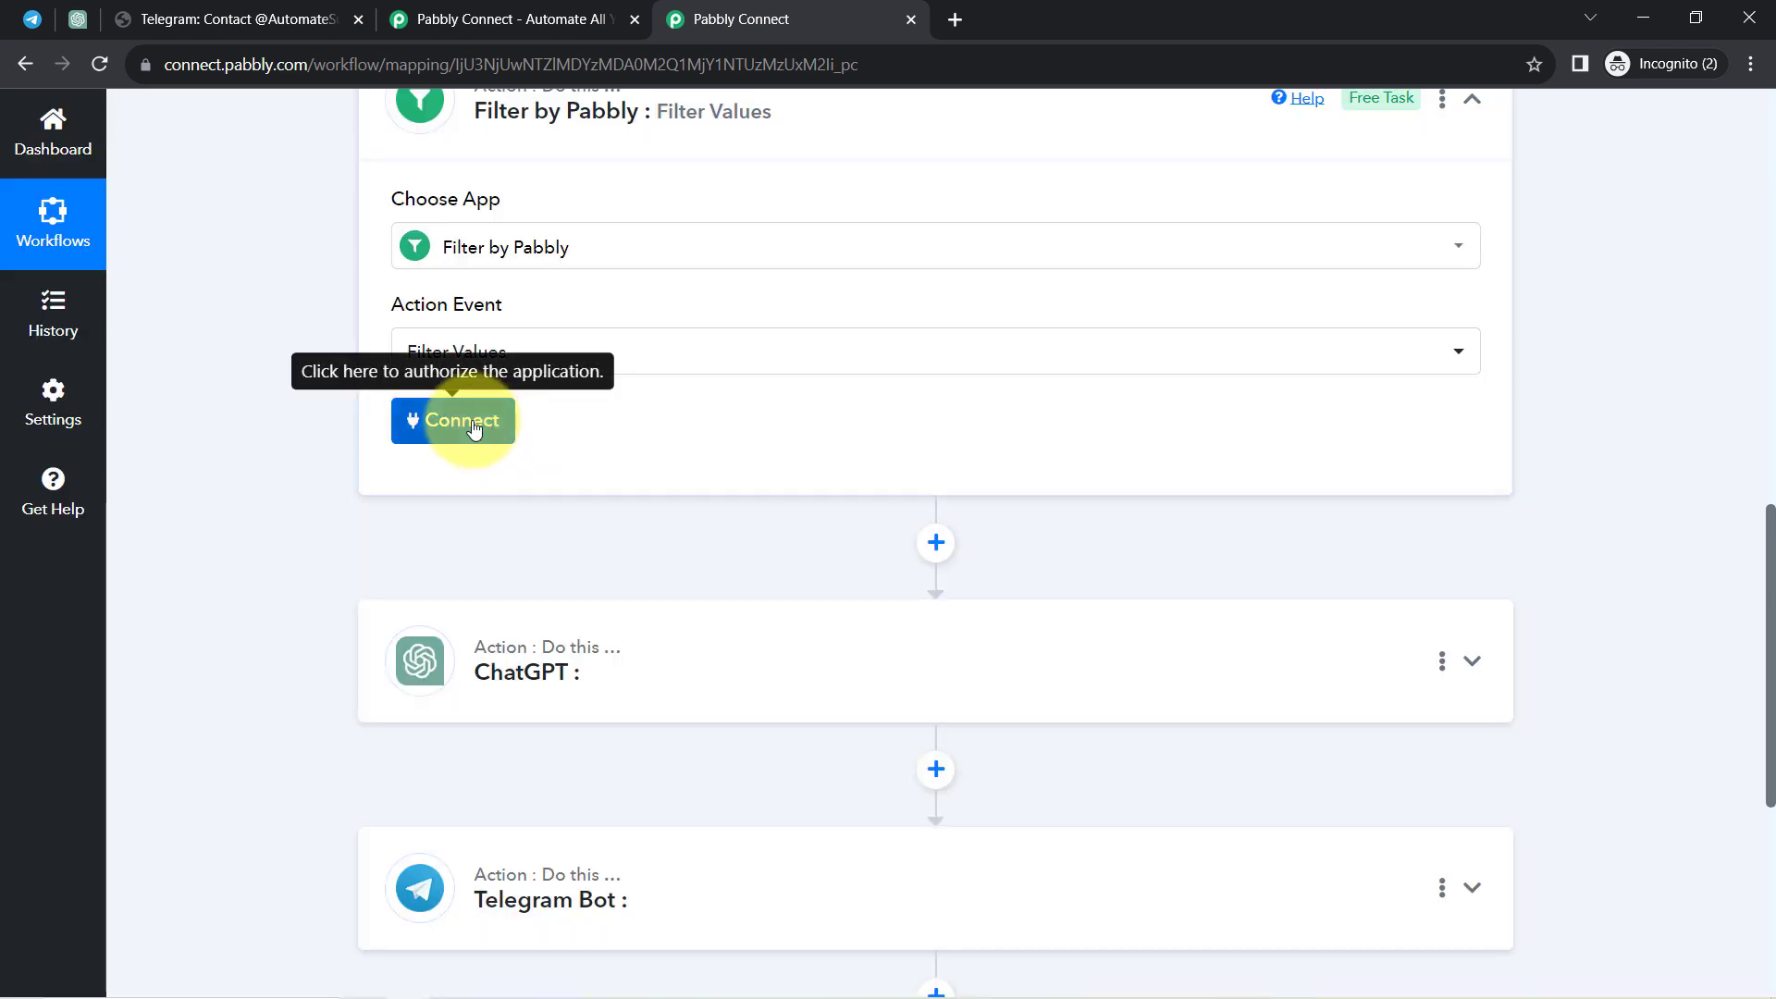
{"action": "left_click", "coordinate": [472, 422]}
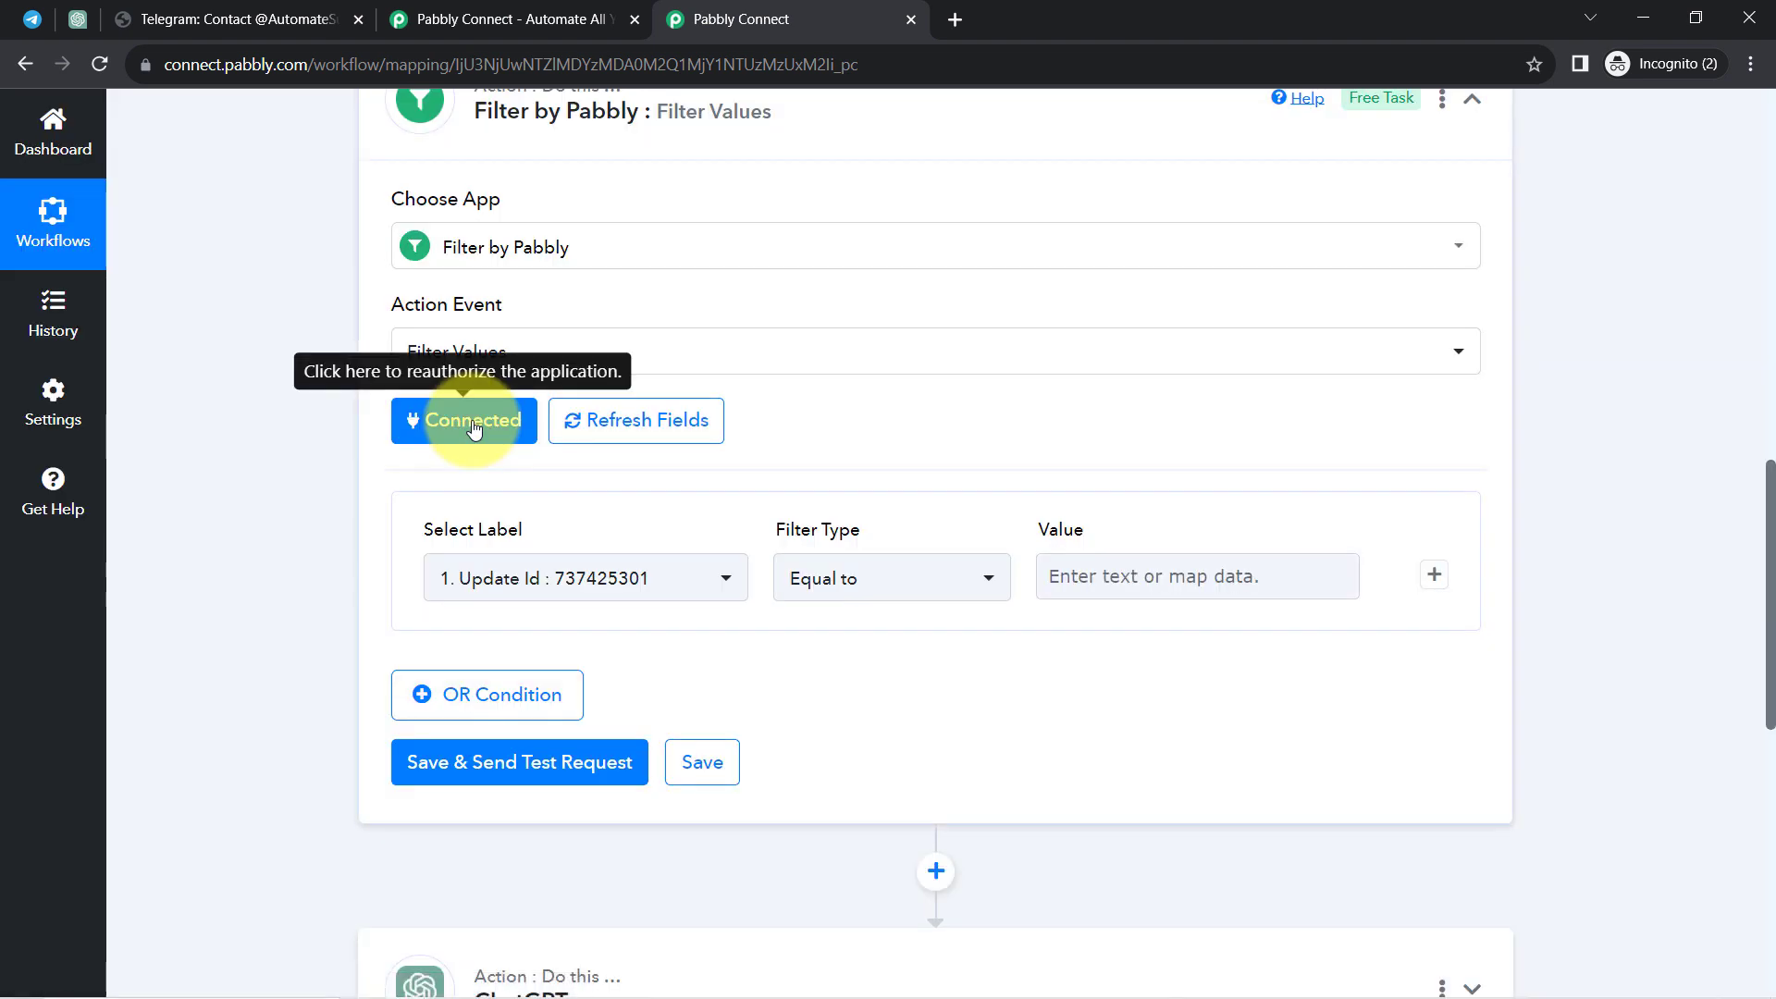
Set the filter condition's label to the trigger's Message Text field
{"action": "left_click_drag", "start_coordinate": [426, 528], "coordinate": [585, 534]}
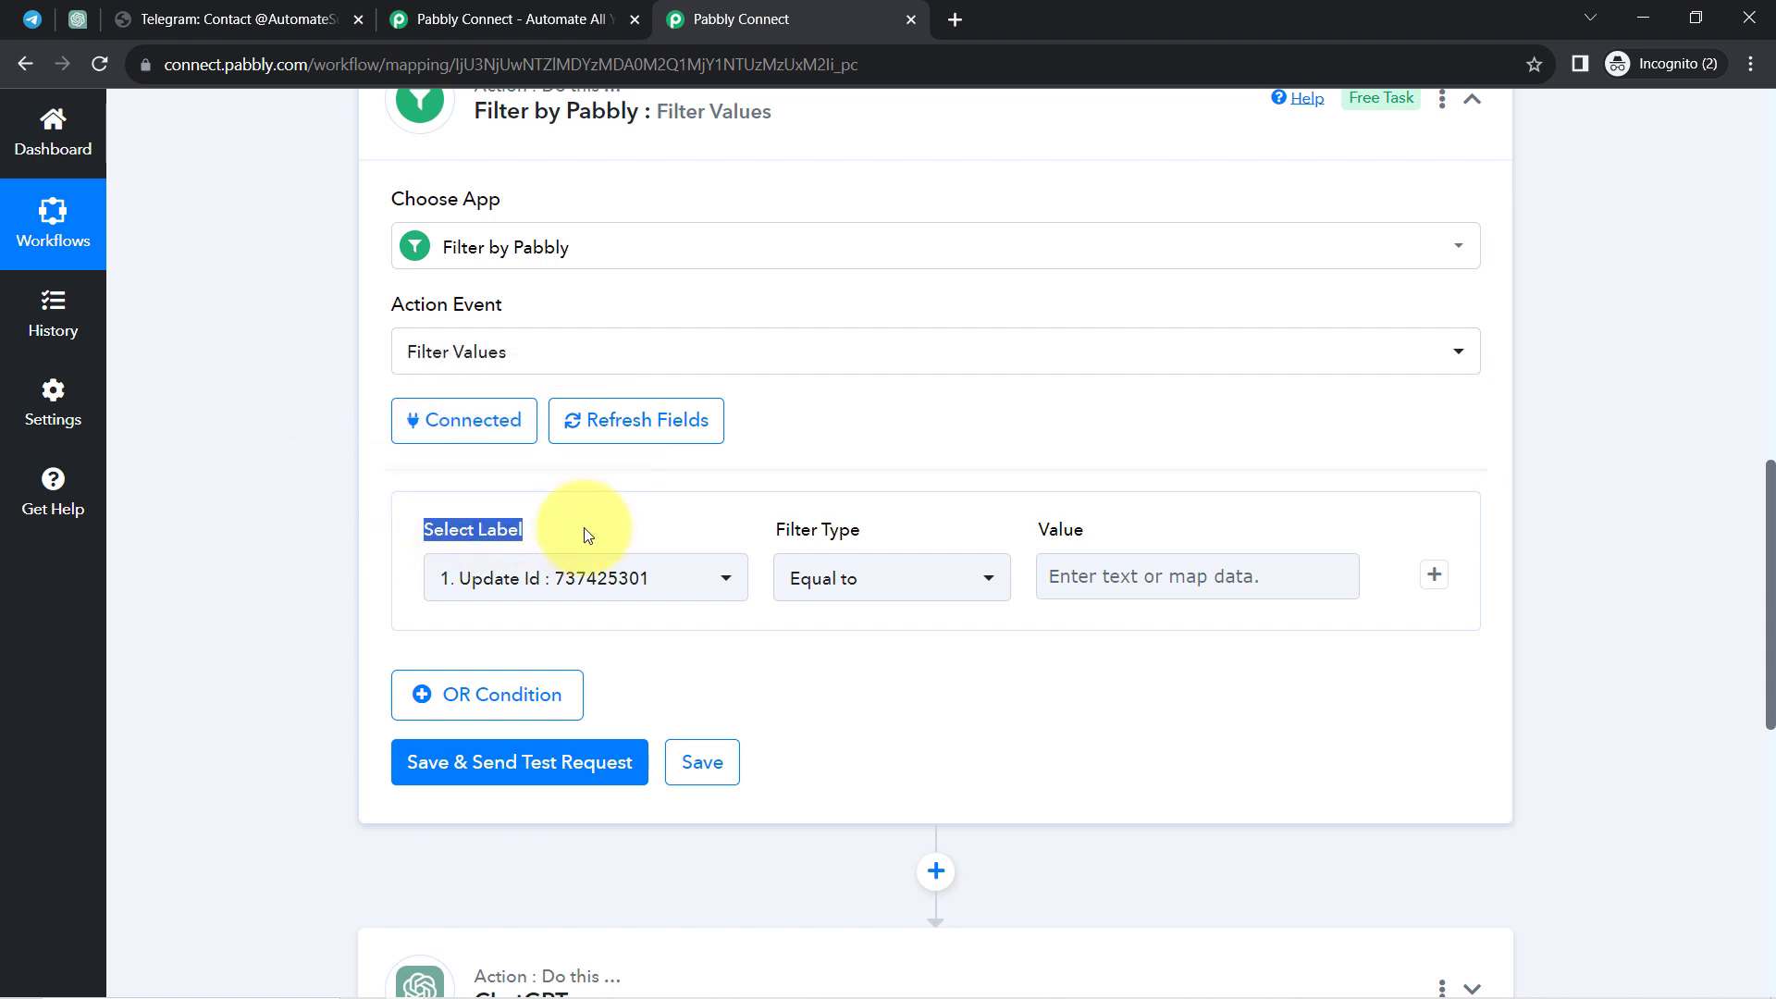
{"action": "left_click", "coordinate": [651, 579]}
{"action": "left_click", "coordinate": [756, 470]}
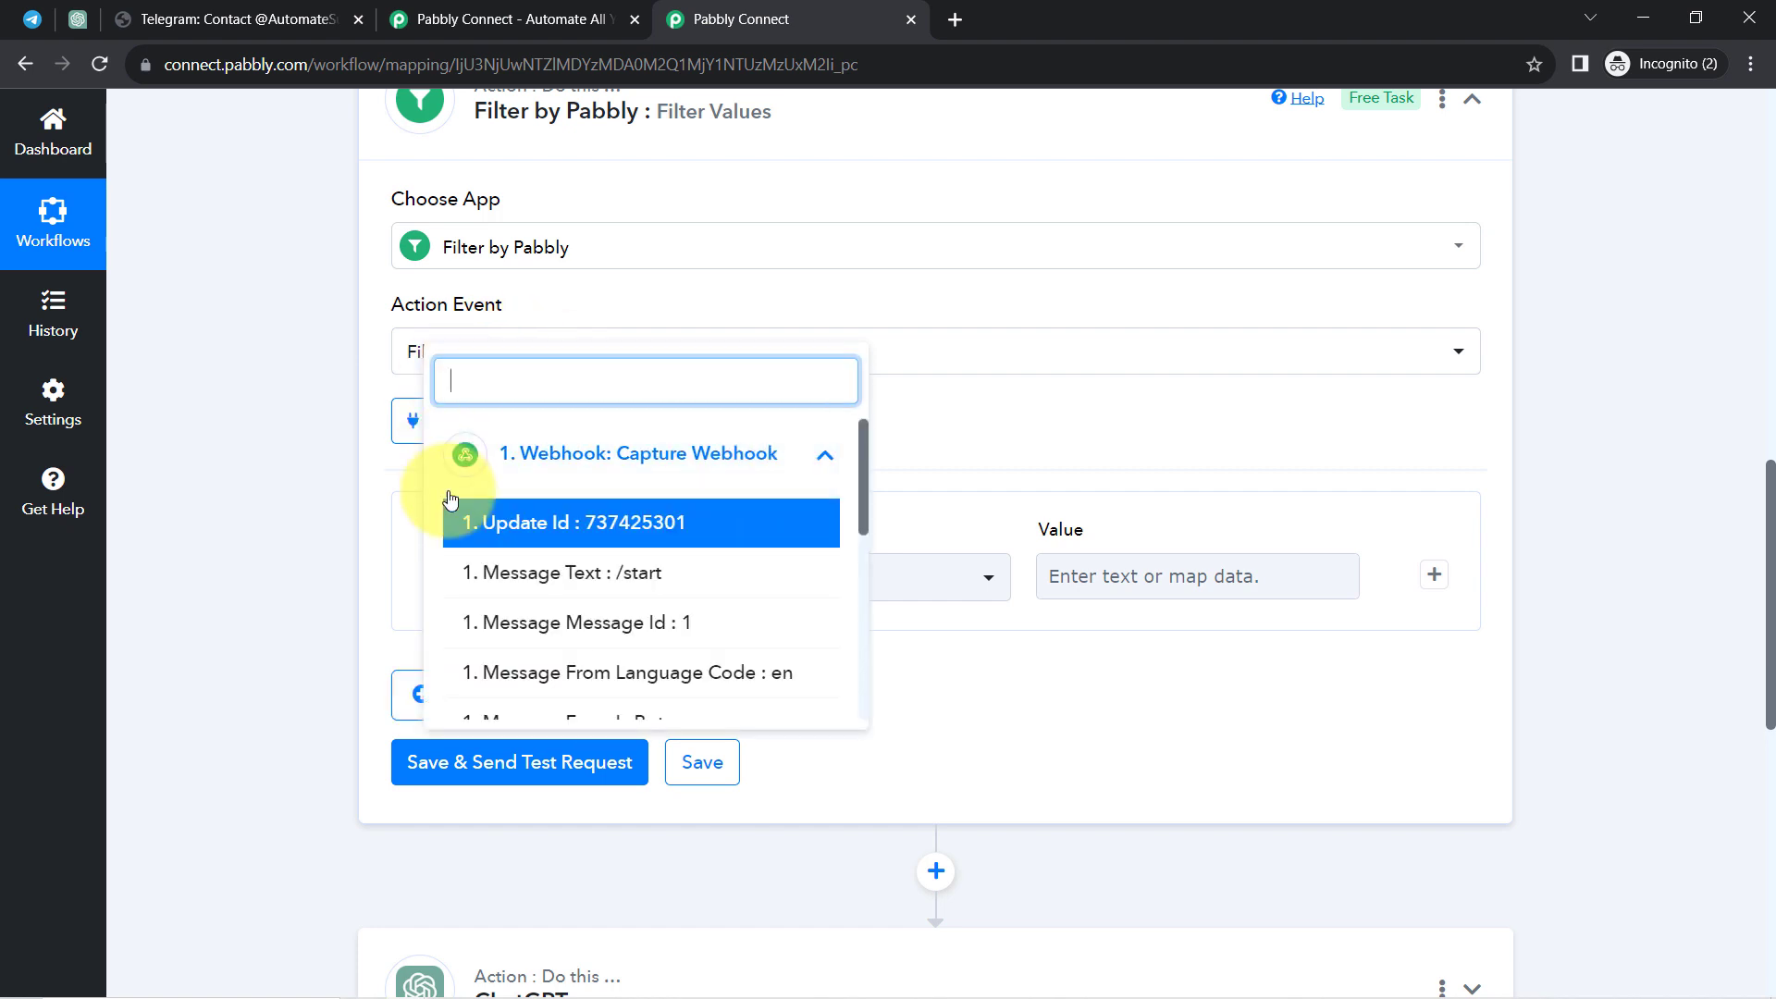
{"action": "mouse_move", "coordinate": [863, 464]}
{"action": "left_mouse_down"}
{"action": "mouse_move", "coordinate": [858, 583]}
{"action": "mouse_move", "coordinate": [858, 432]}
{"action": "left_mouse_up"}
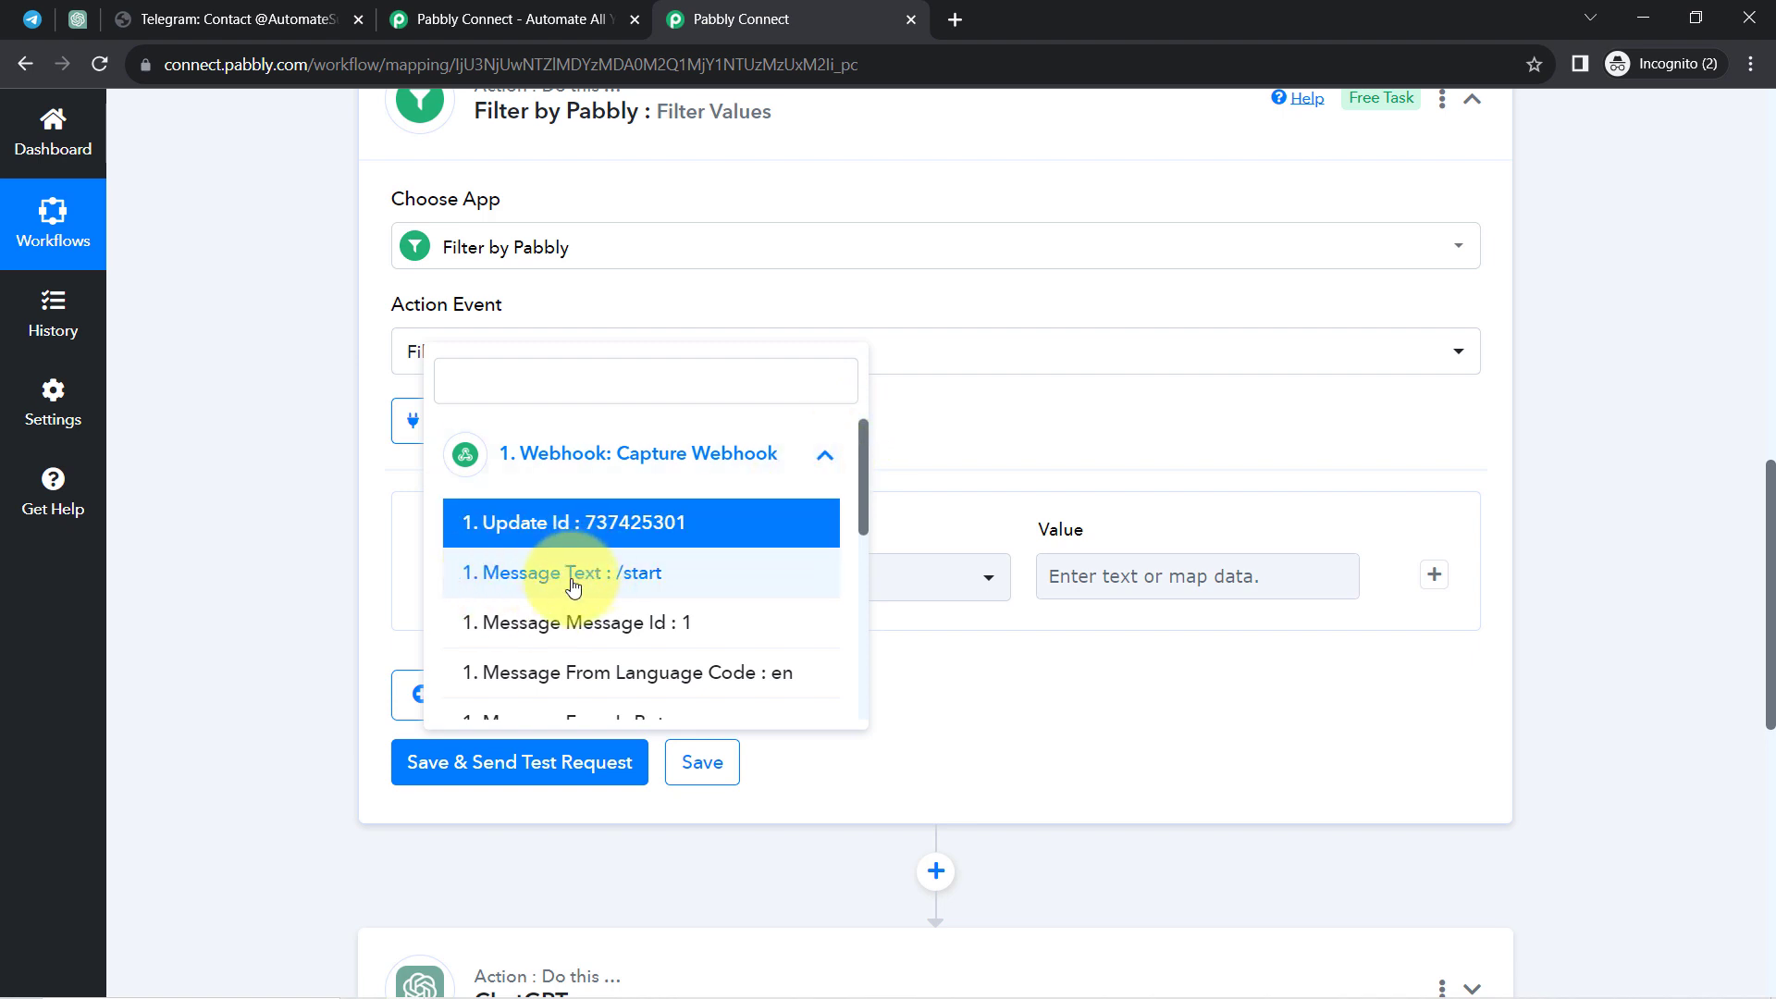
{"action": "left_click", "coordinate": [532, 585]}
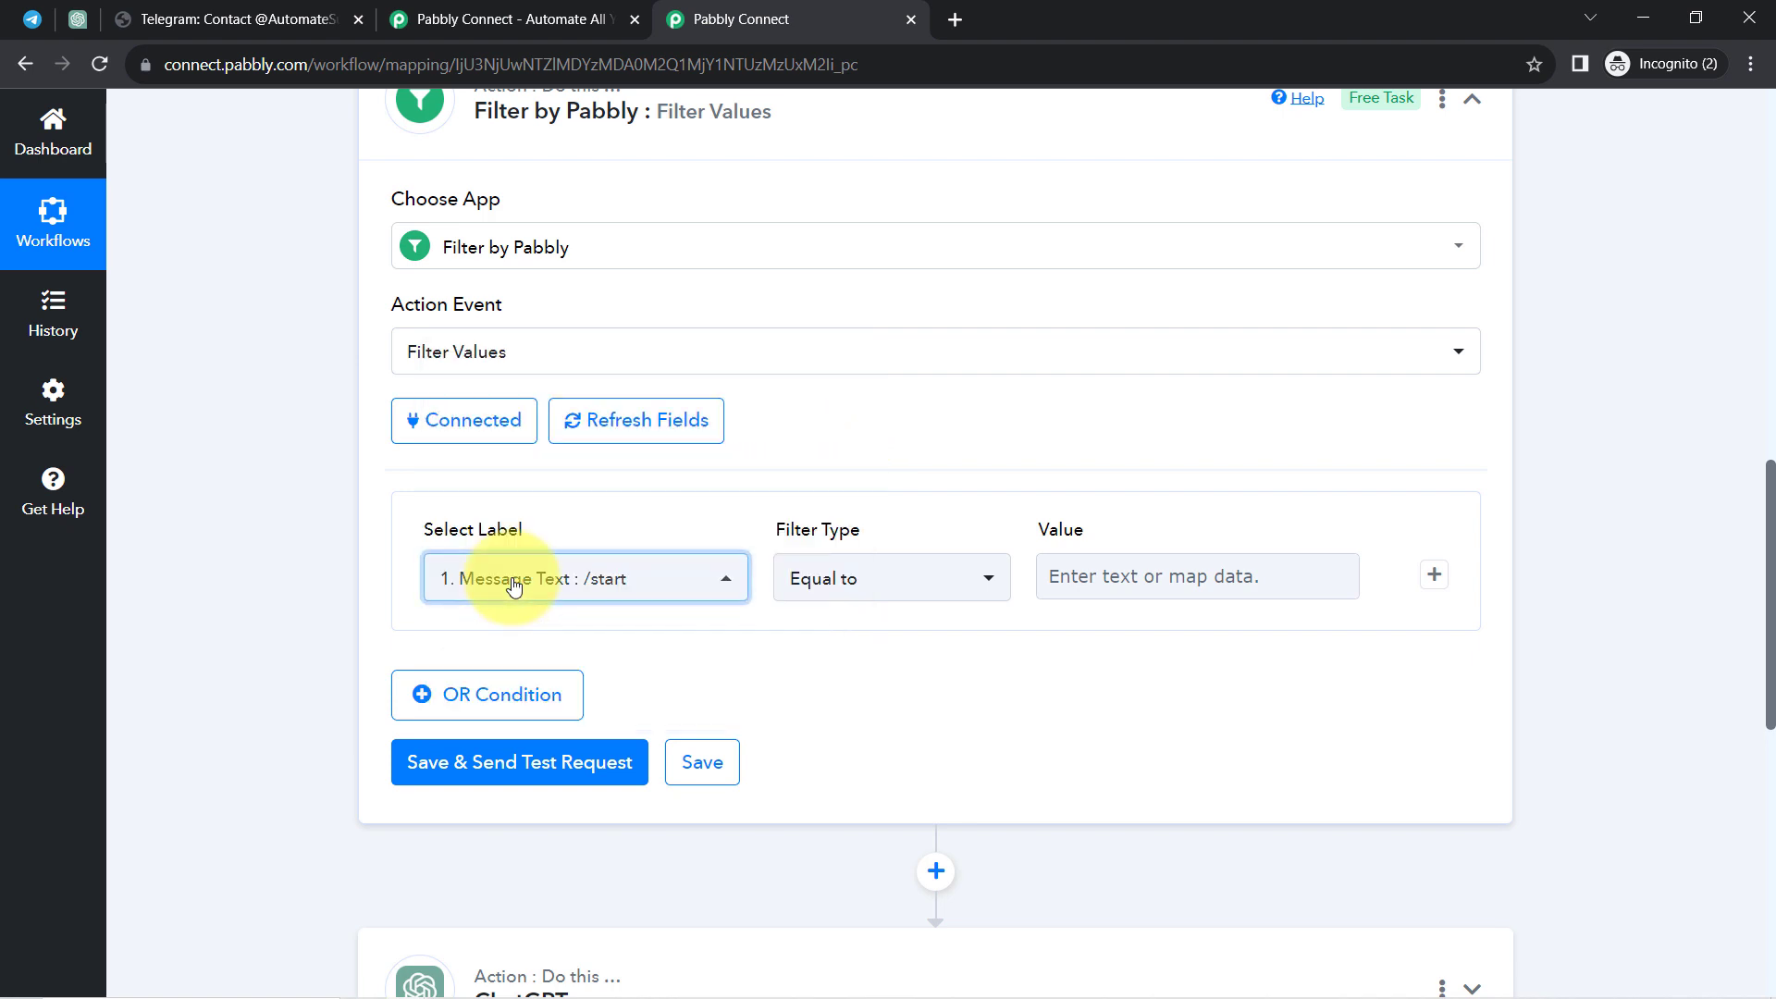
{"action": "left_click", "coordinate": [514, 585]}
{"action": "left_click", "coordinate": [471, 399]}
Set the filter type to Does not equal to with the value /start, save and test the filter, and check its response
{"action": "left_click", "coordinate": [814, 578]}
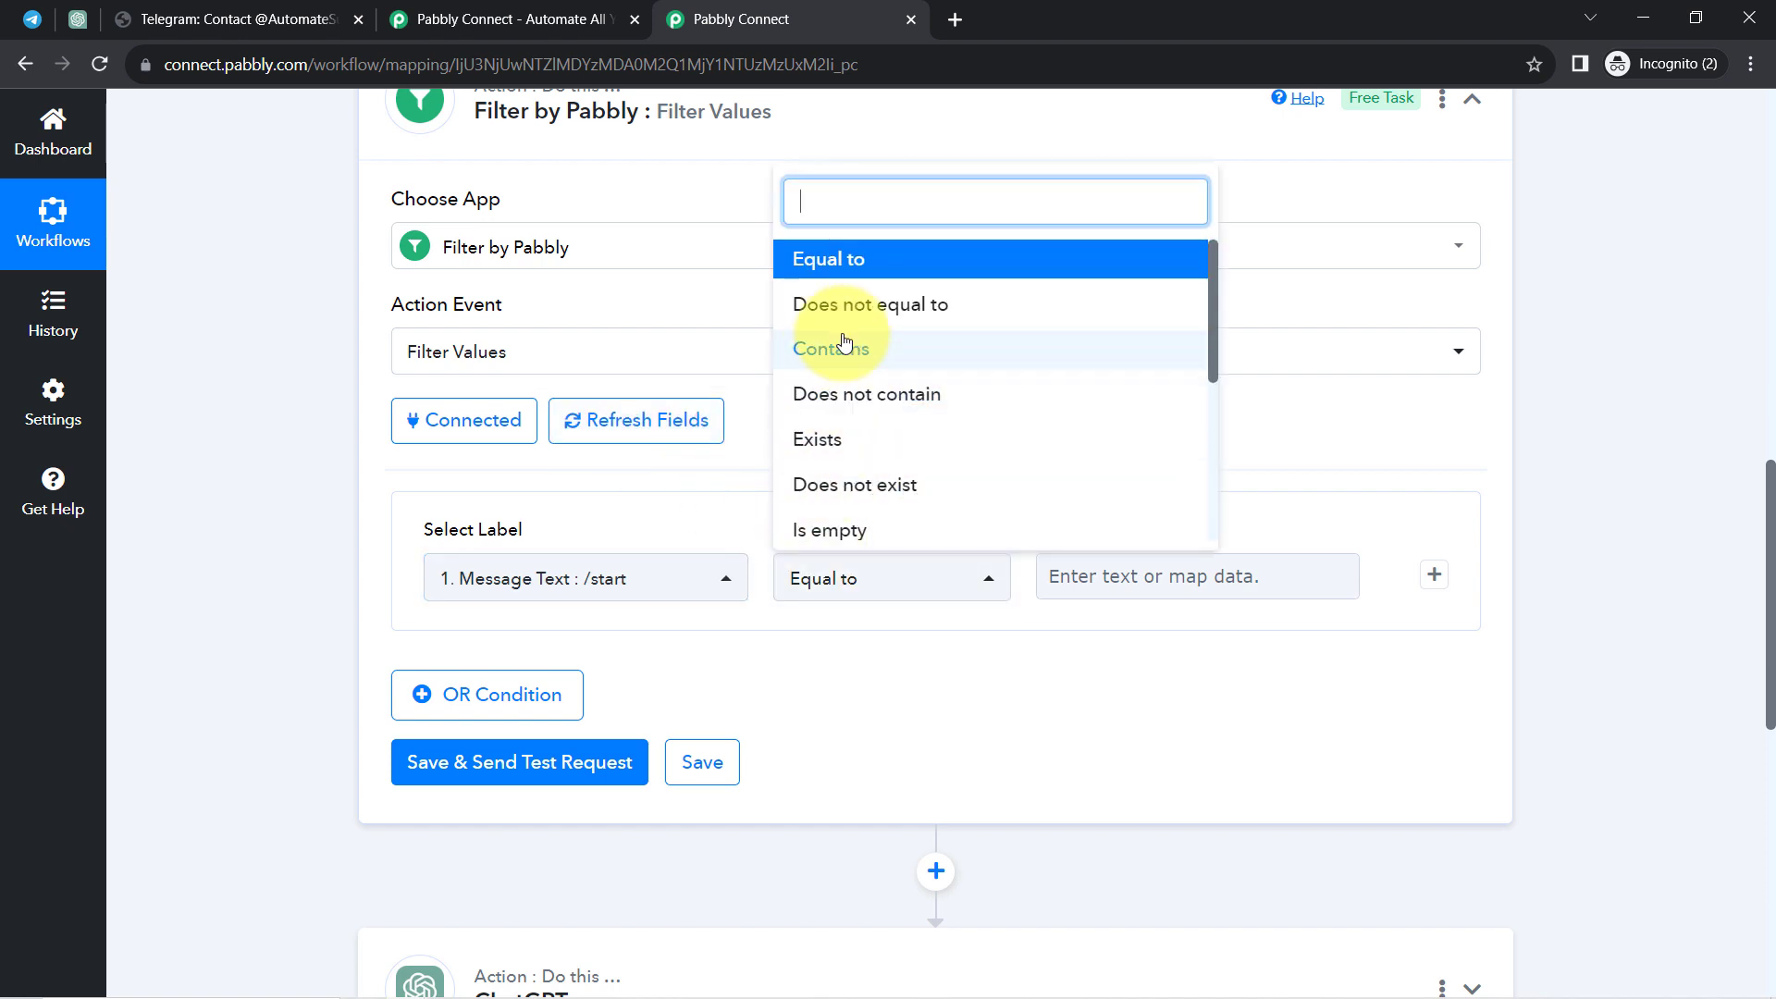
{"action": "left_click", "coordinate": [851, 304]}
{"action": "left_click", "coordinate": [1078, 583]}
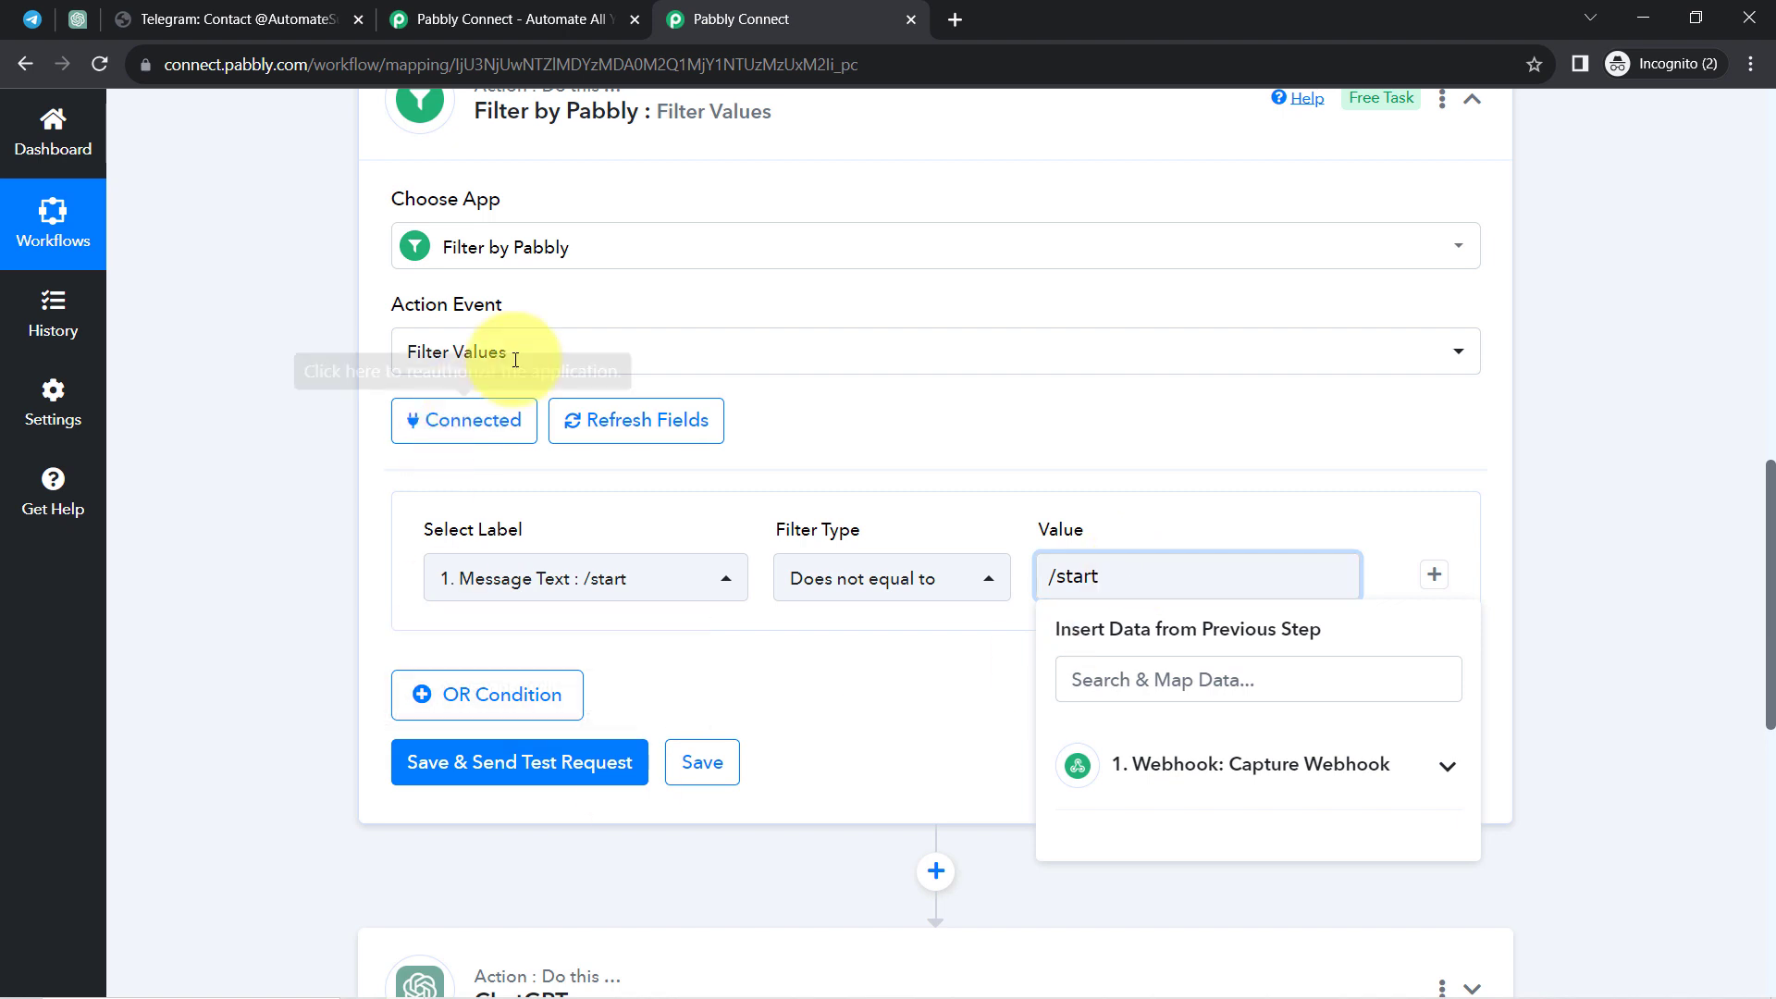
{"action": "left_click", "coordinate": [487, 771]}
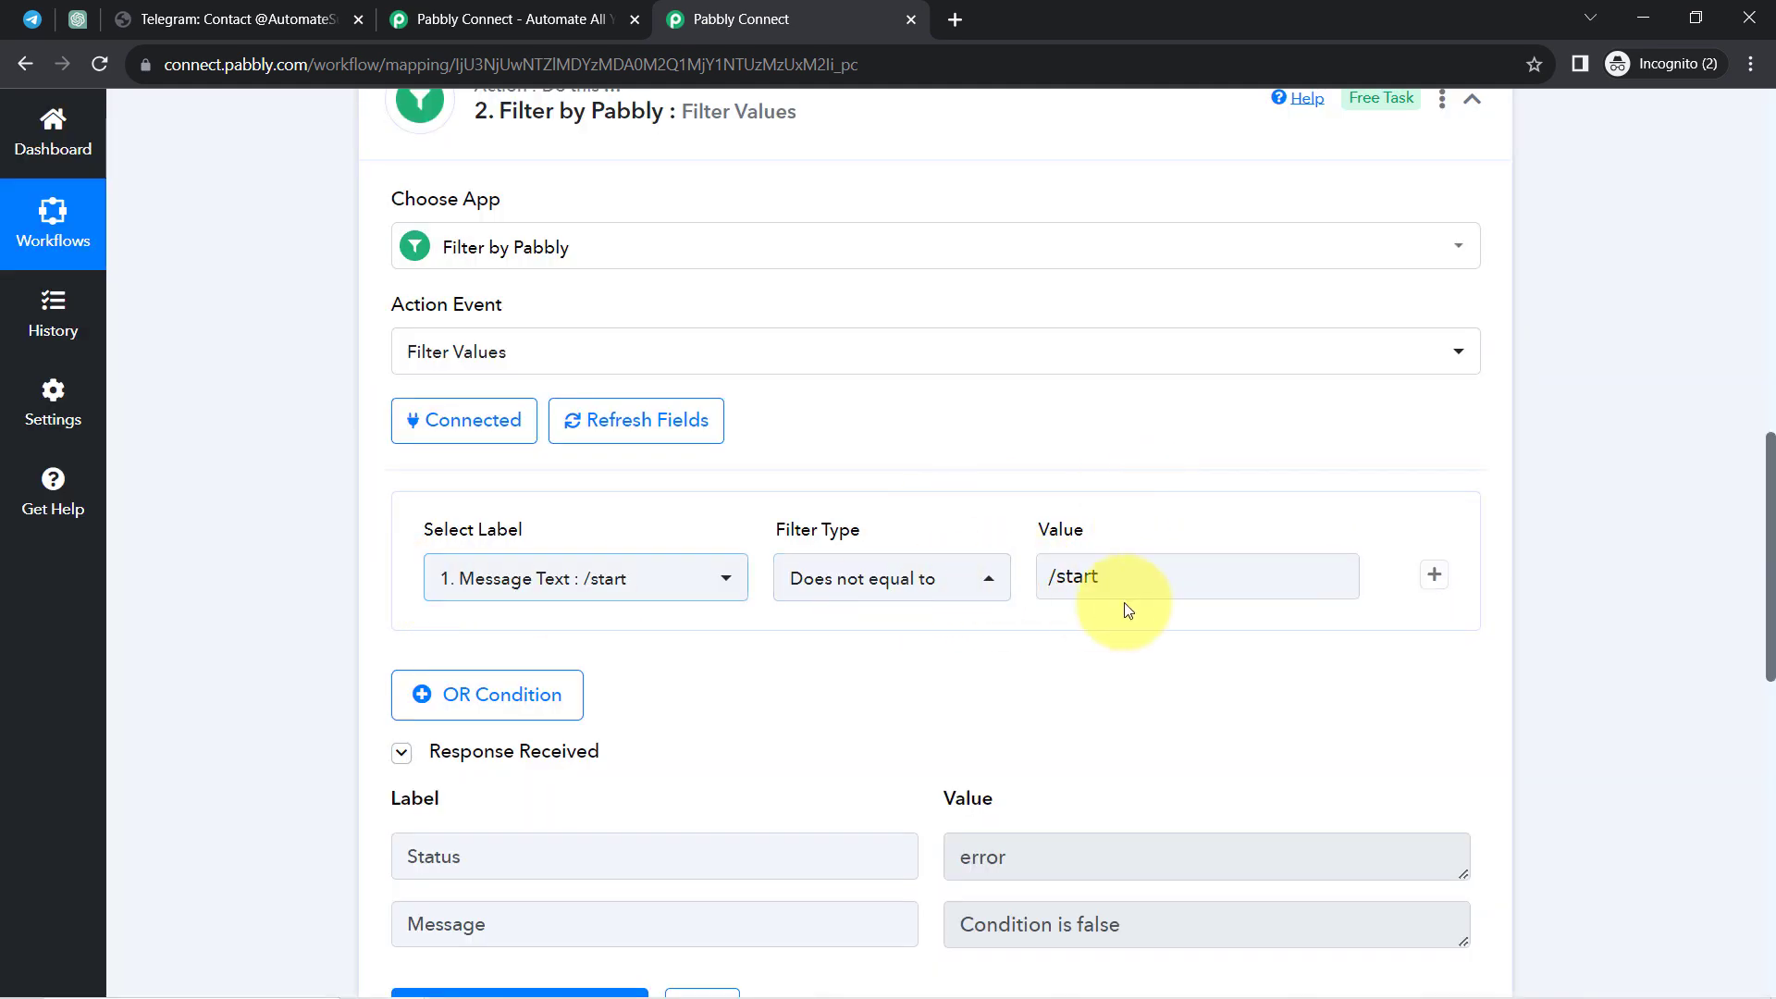
{"action": "scroll", "coordinate": [1770, 675], "scroll_direction": "down", "scroll_amount": 1}
{"action": "left_click_drag", "start_coordinate": [1770, 676], "coordinate": [1755, 740]}
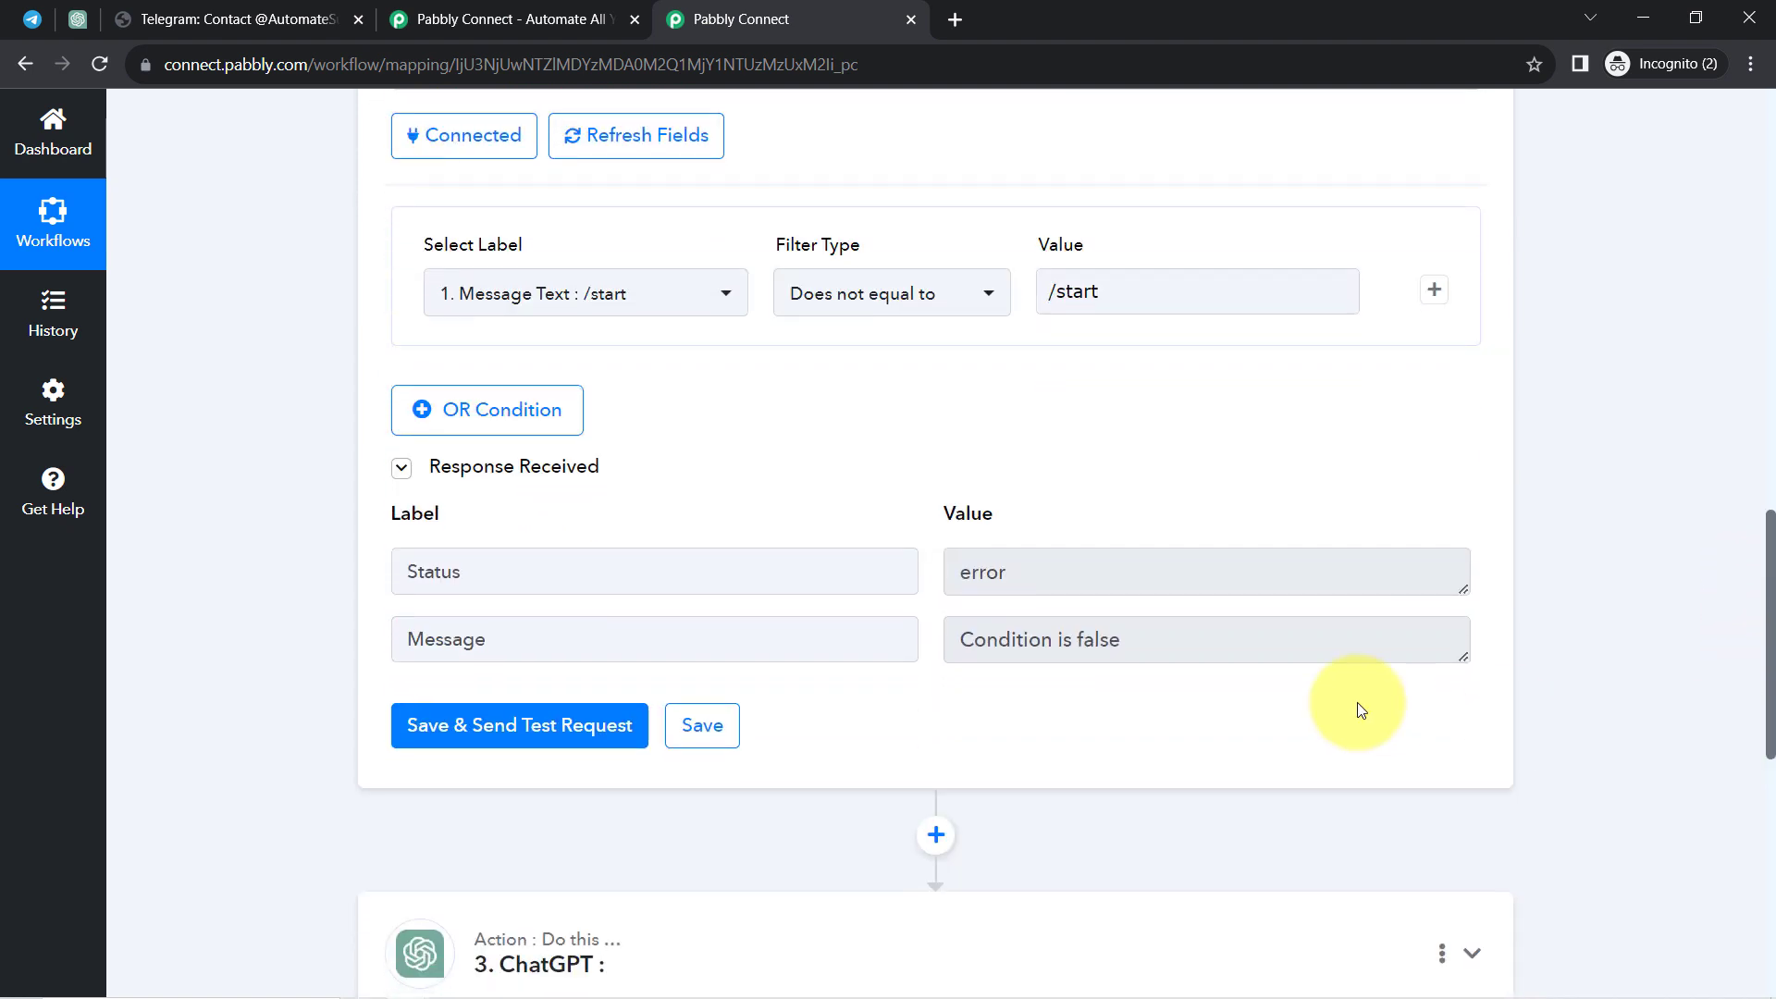
{"action": "left_click_drag", "start_coordinate": [949, 642], "coordinate": [1103, 623]}
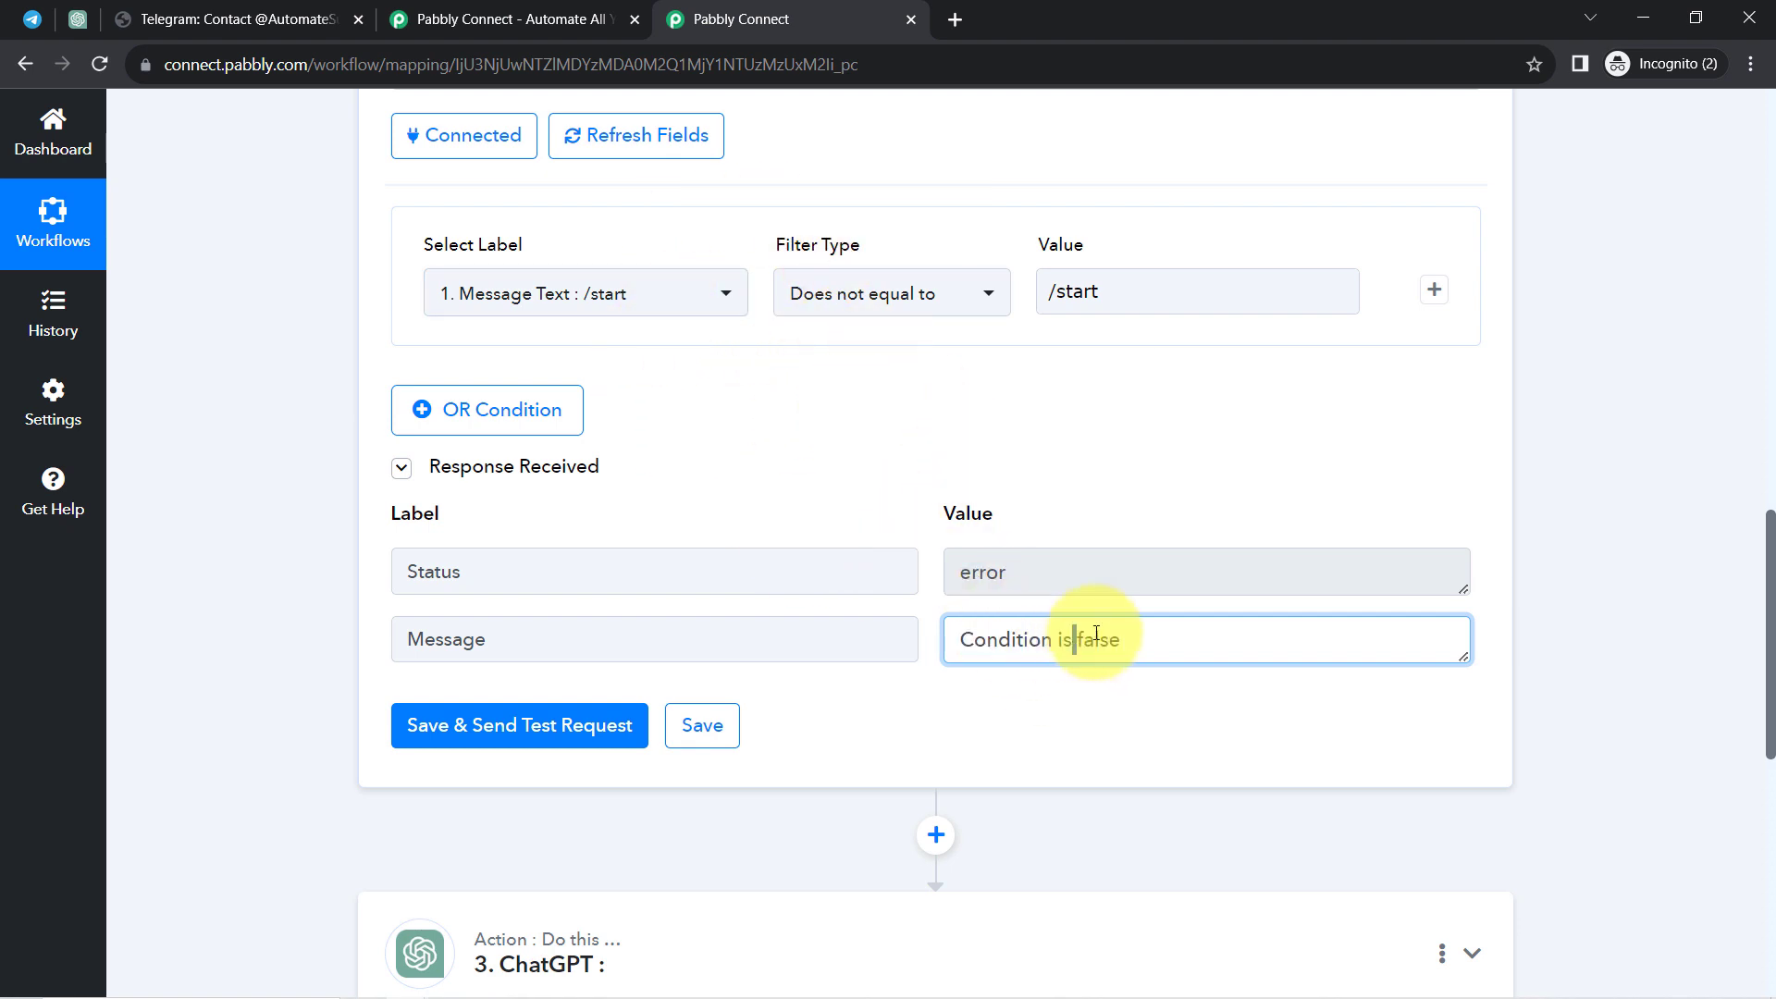
{"action": "left_click", "coordinate": [1296, 477]}
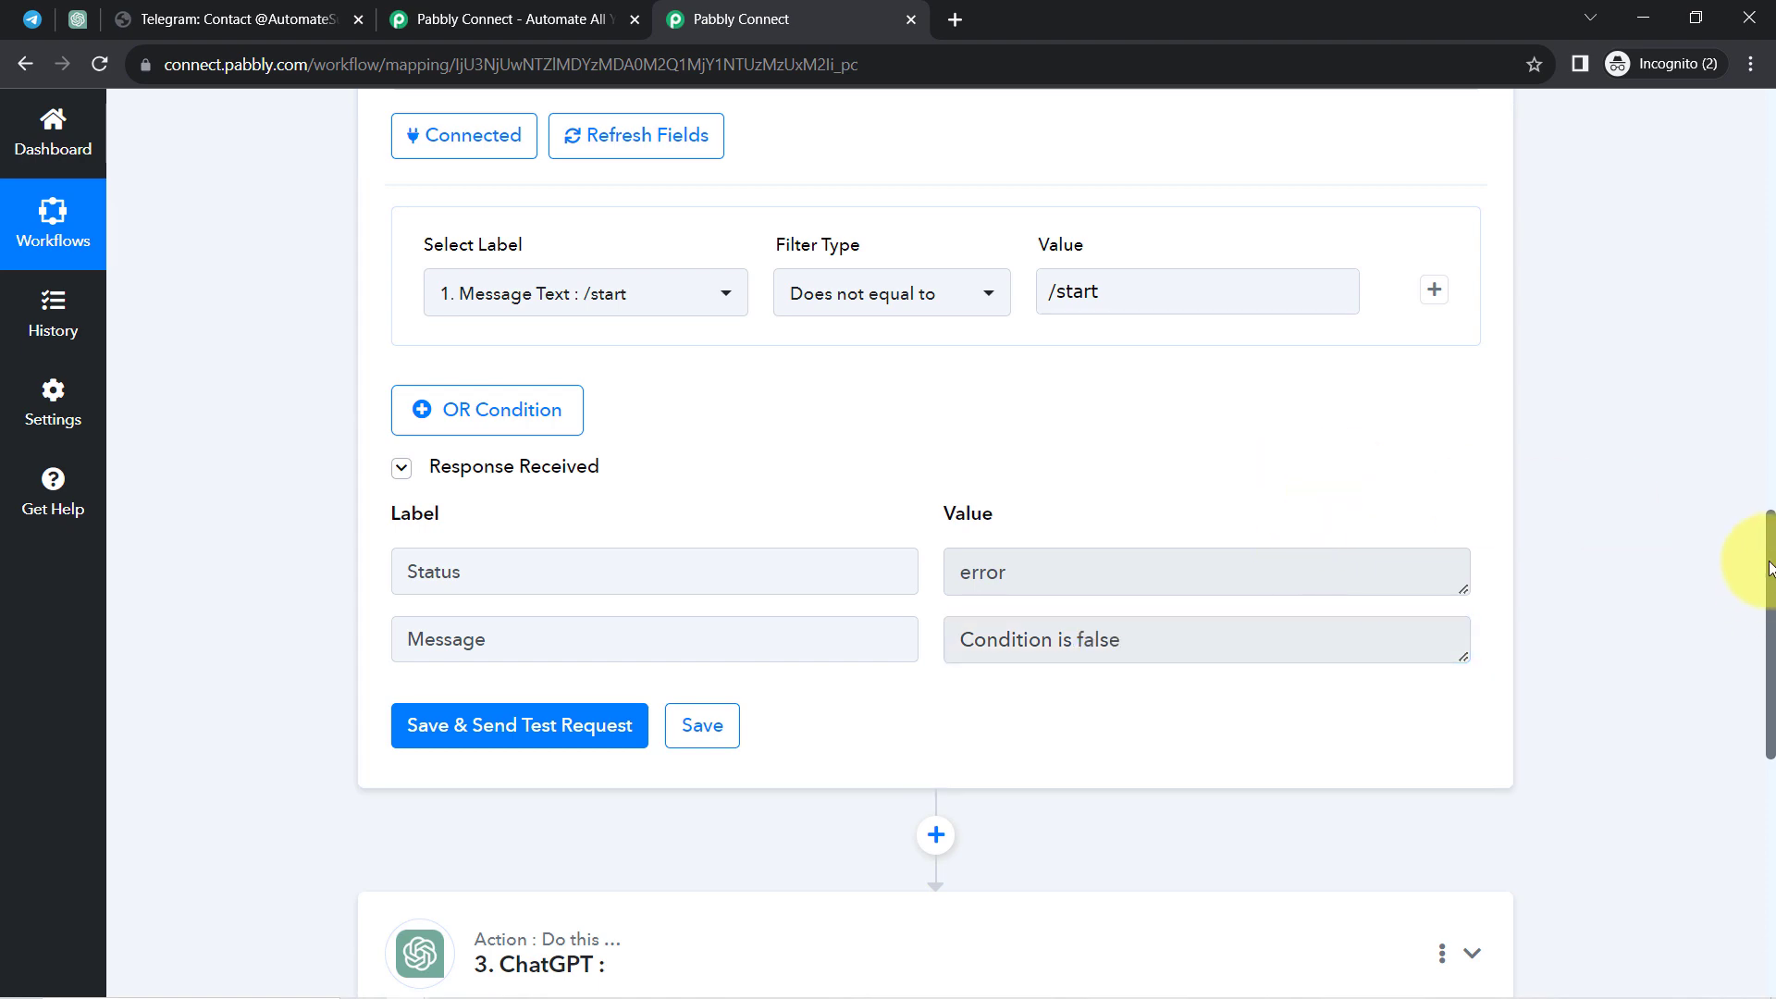
Collapse the filter step and start recapturing the trigger's webhook response, confirming the recapture
{"action": "left_click_drag", "start_coordinate": [1769, 569], "coordinate": [1749, 468]}
{"action": "left_click", "coordinate": [602, 246]}
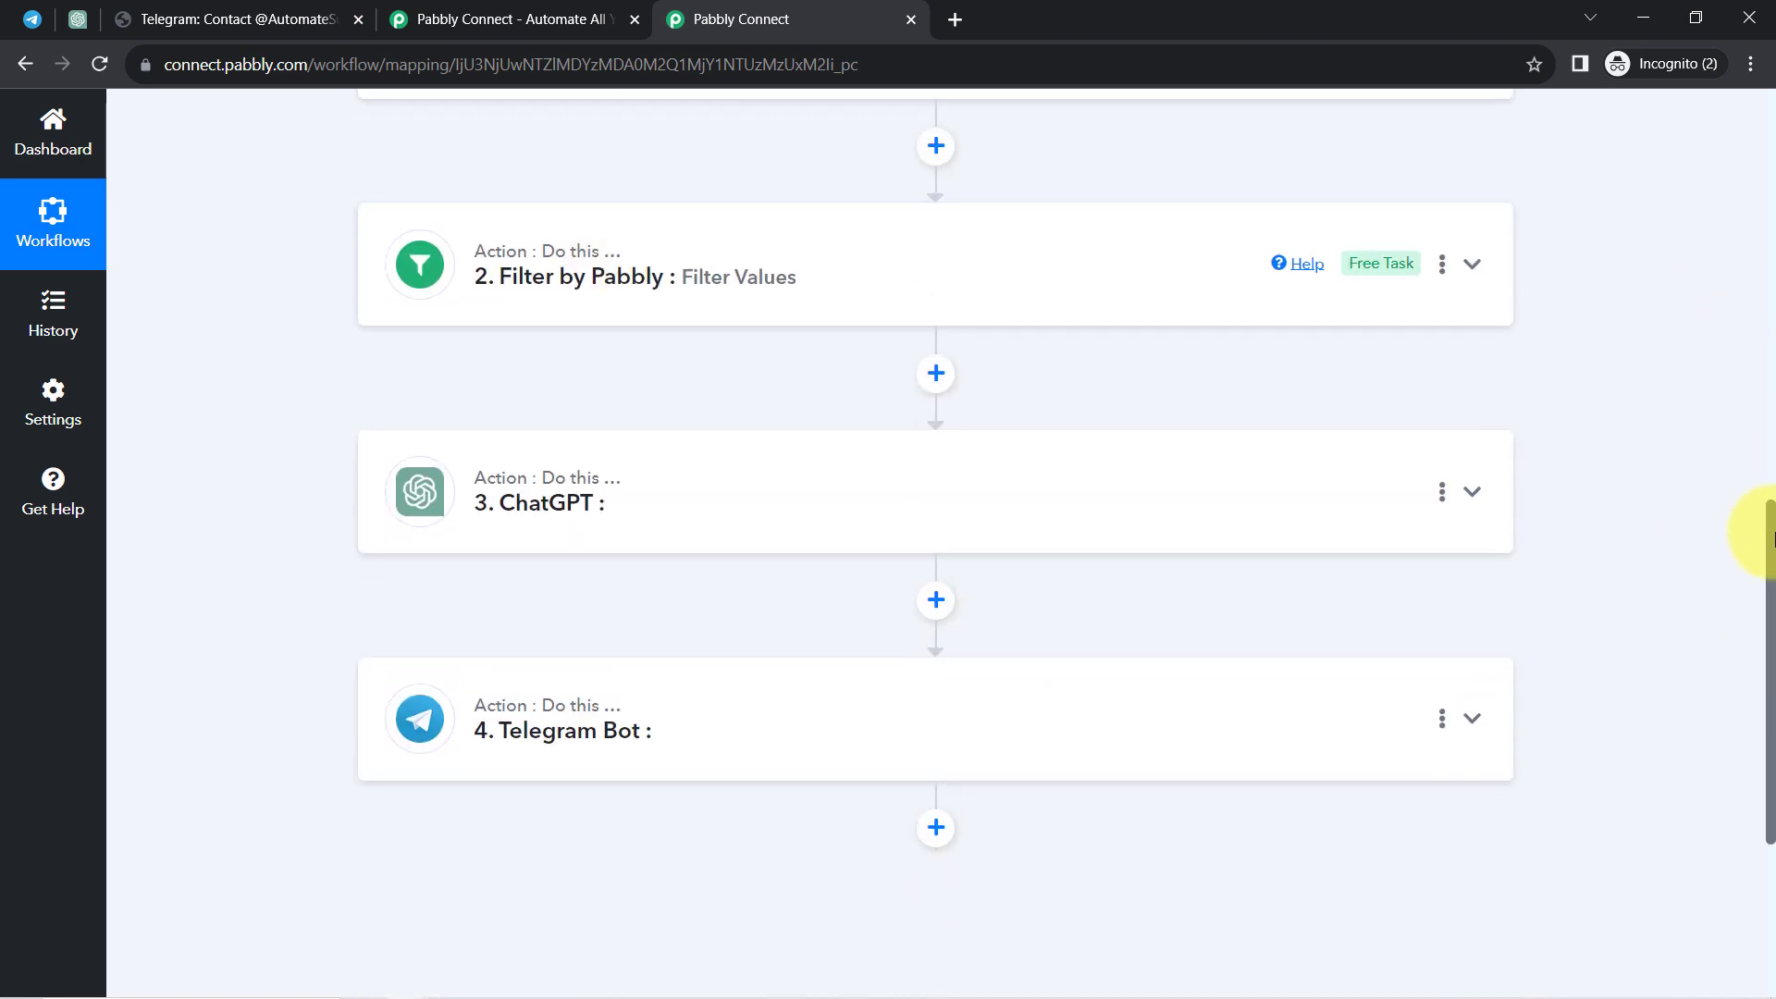
{"action": "left_click_drag", "start_coordinate": [1772, 537], "coordinate": [1761, 396]}
{"action": "left_click", "coordinate": [541, 405]}
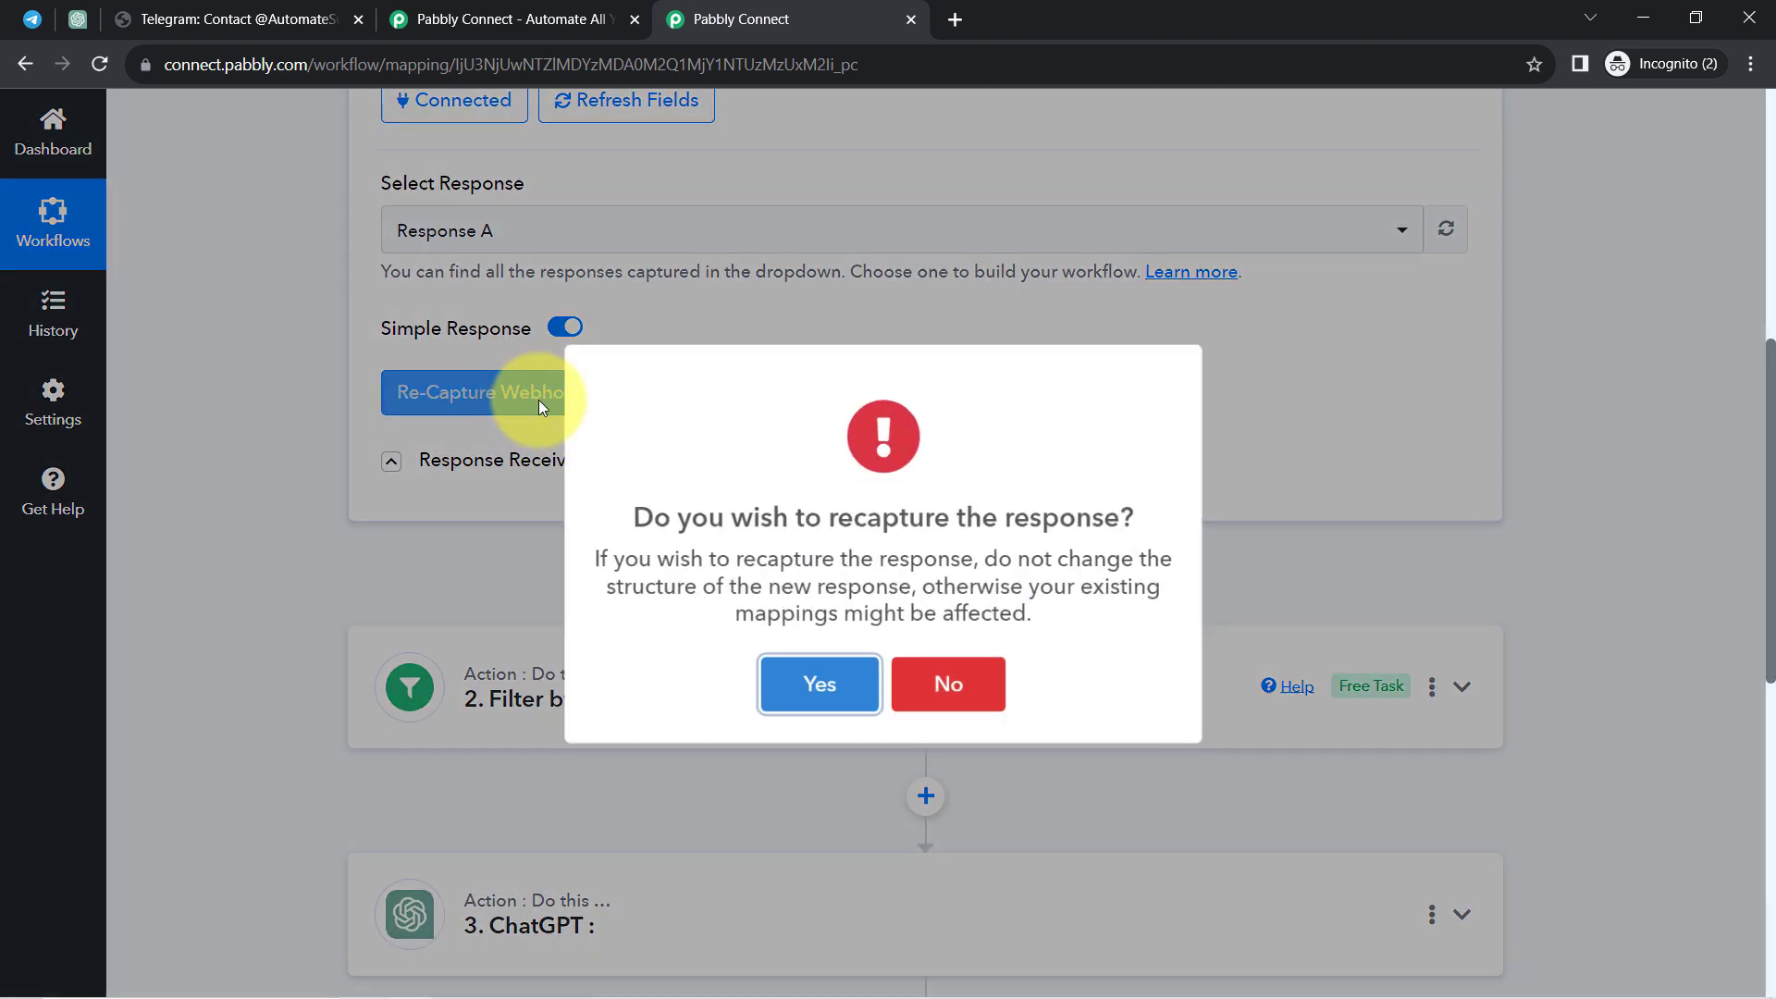
{"action": "left_click", "coordinate": [821, 683]}
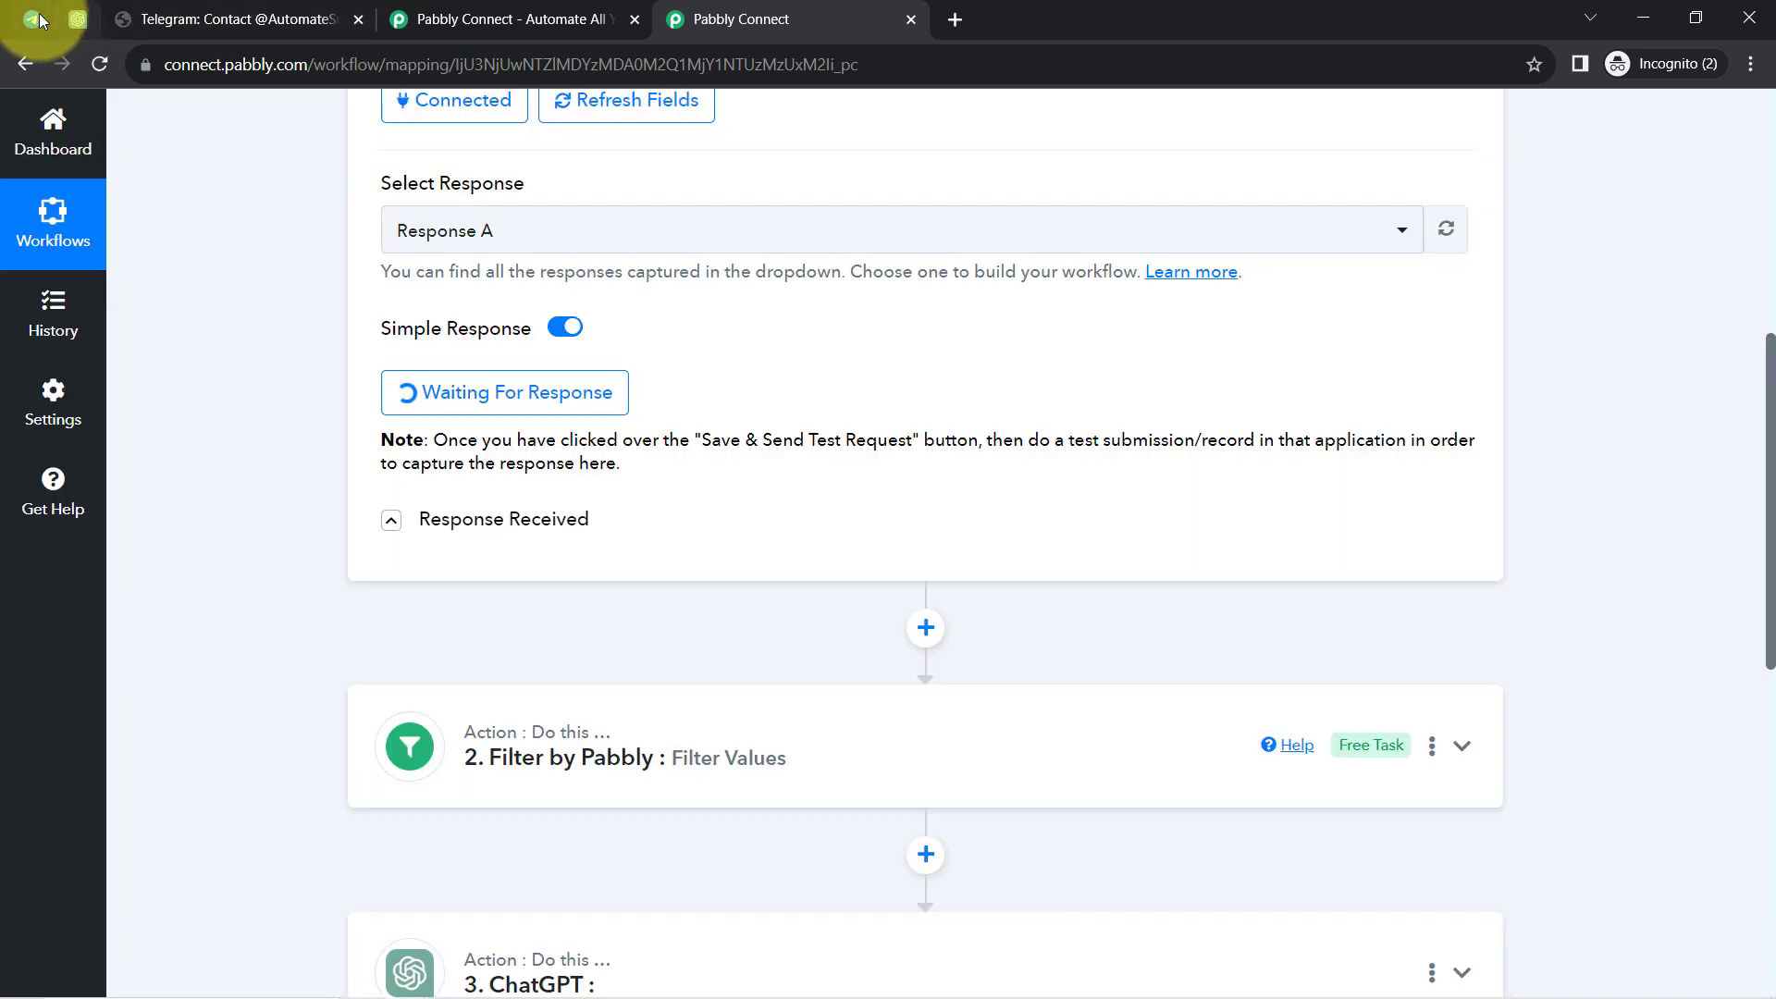
Switch to Telegram and send the bot the message "What is Pabbly Subscription Billing"
{"action": "left_click", "coordinate": [35, 19]}
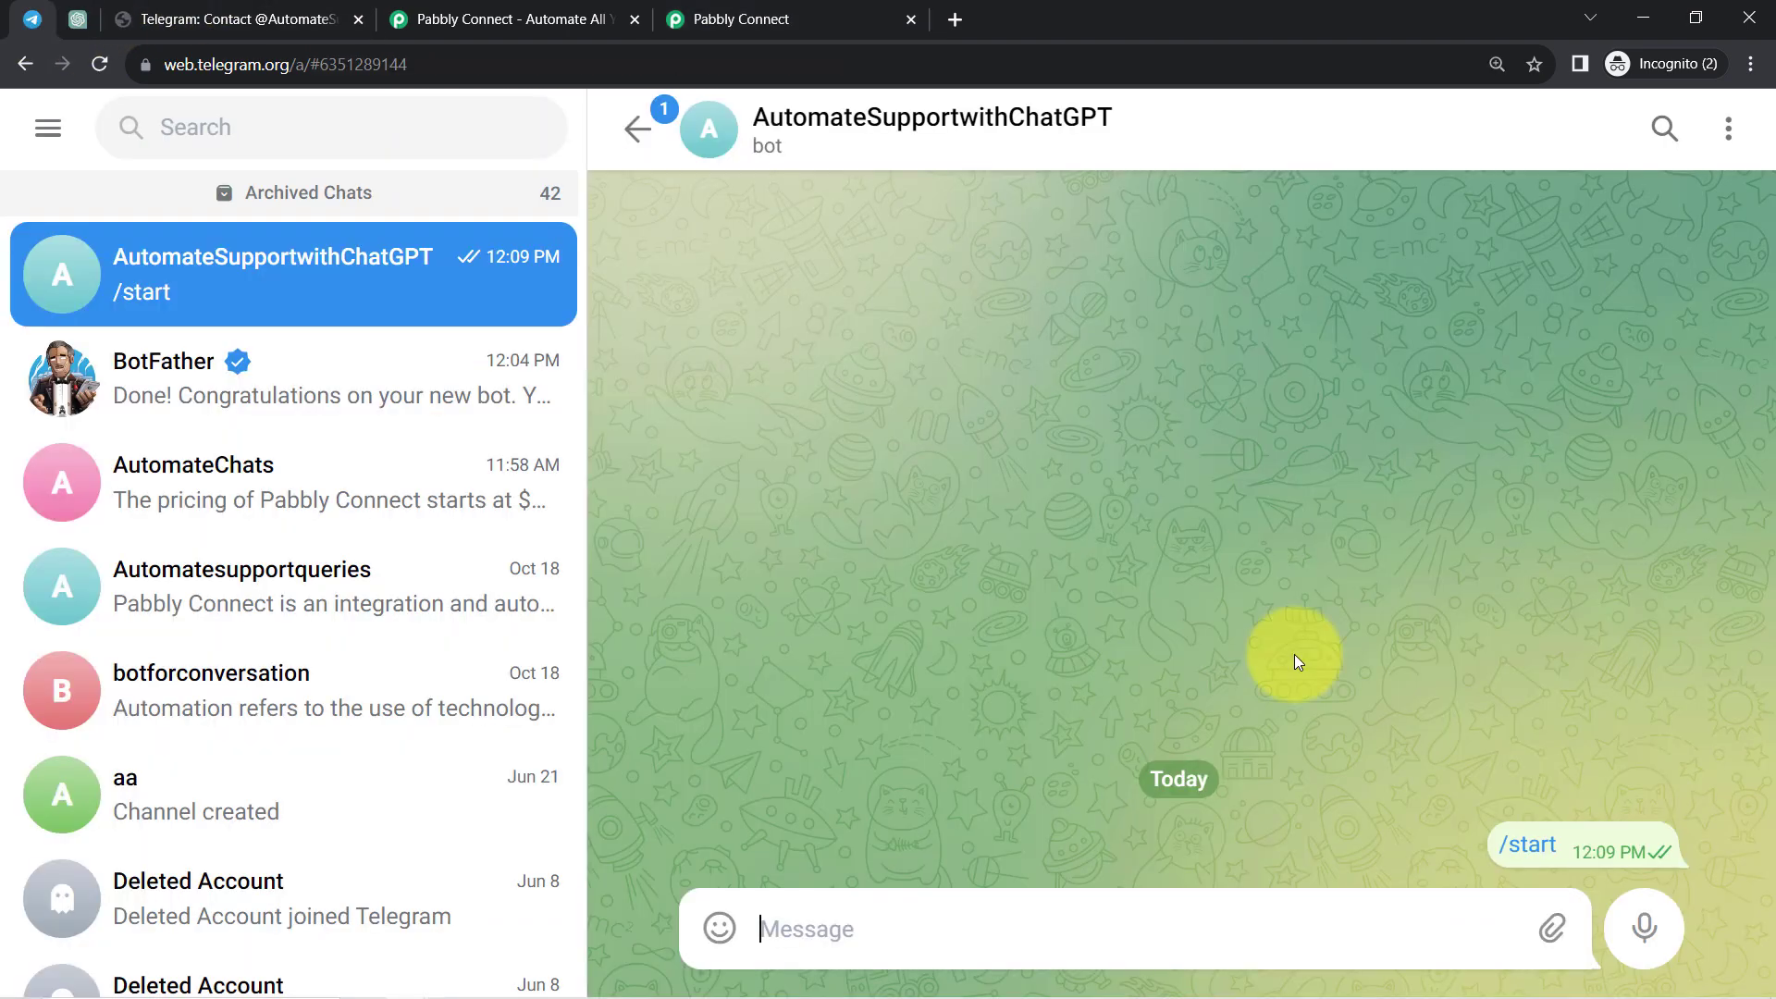
{"action": "left_click", "coordinate": [948, 925]}
{"action": "type", "text": "What is Pabbly Subscription Billing"}
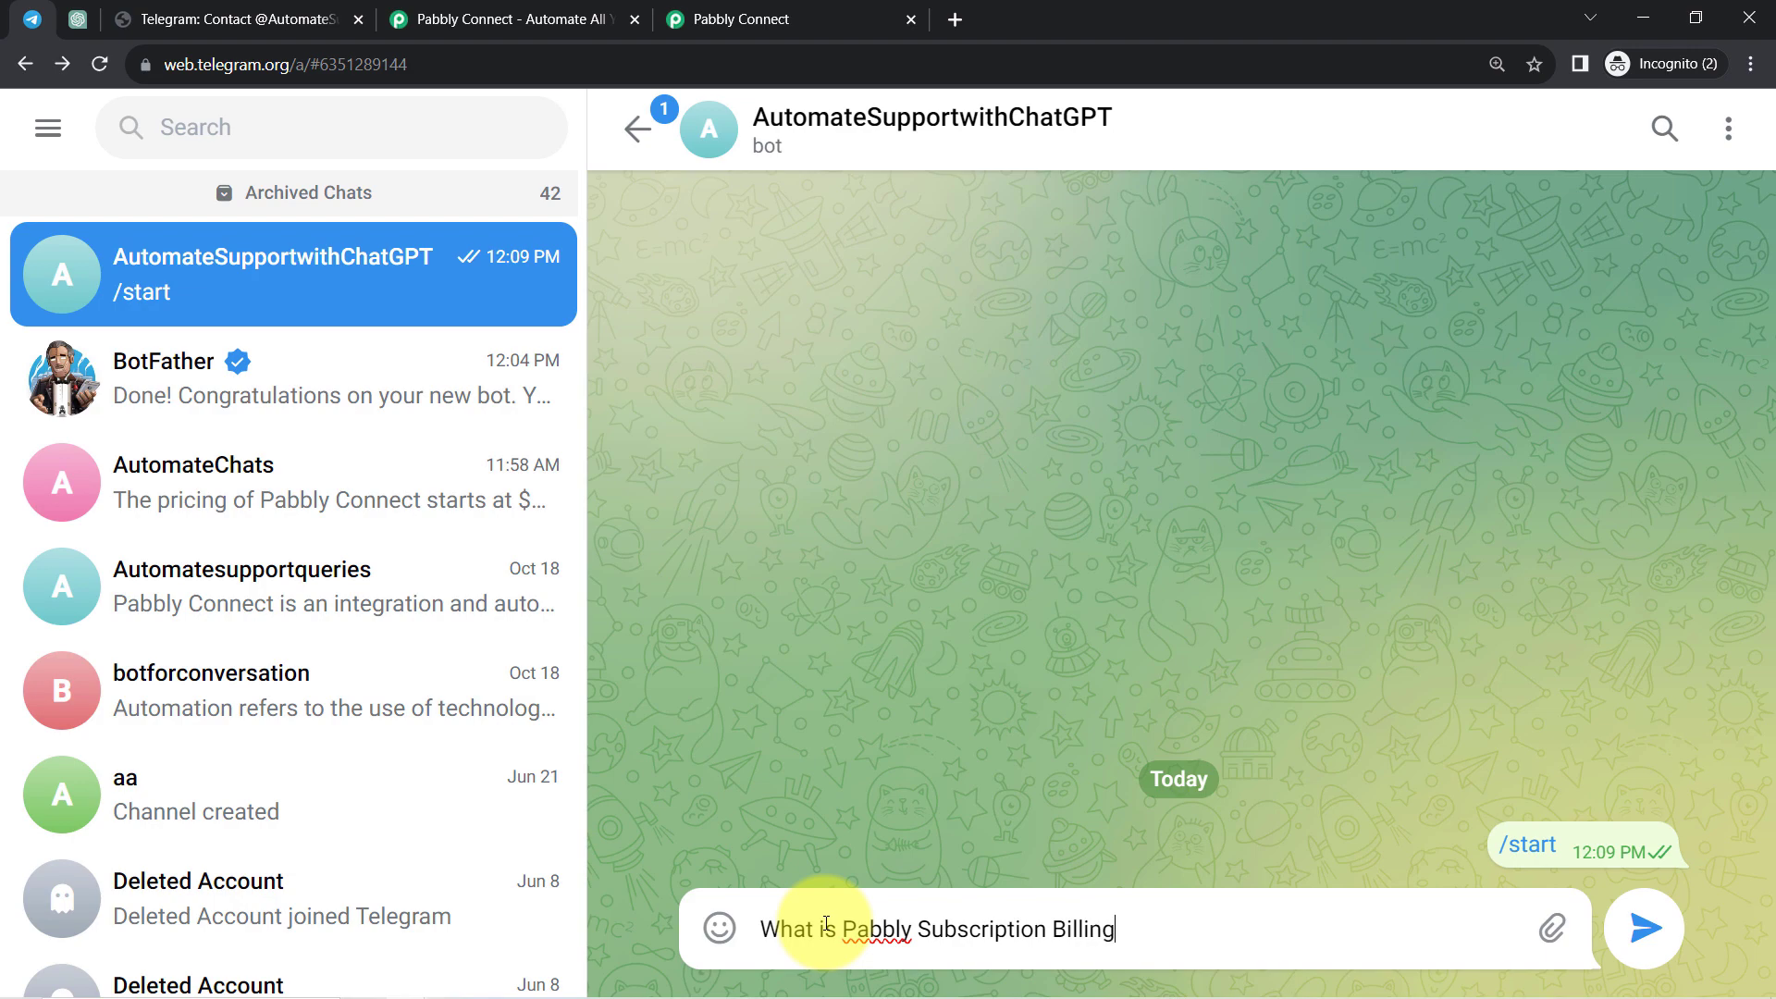
{"action": "key", "text": "Return"}
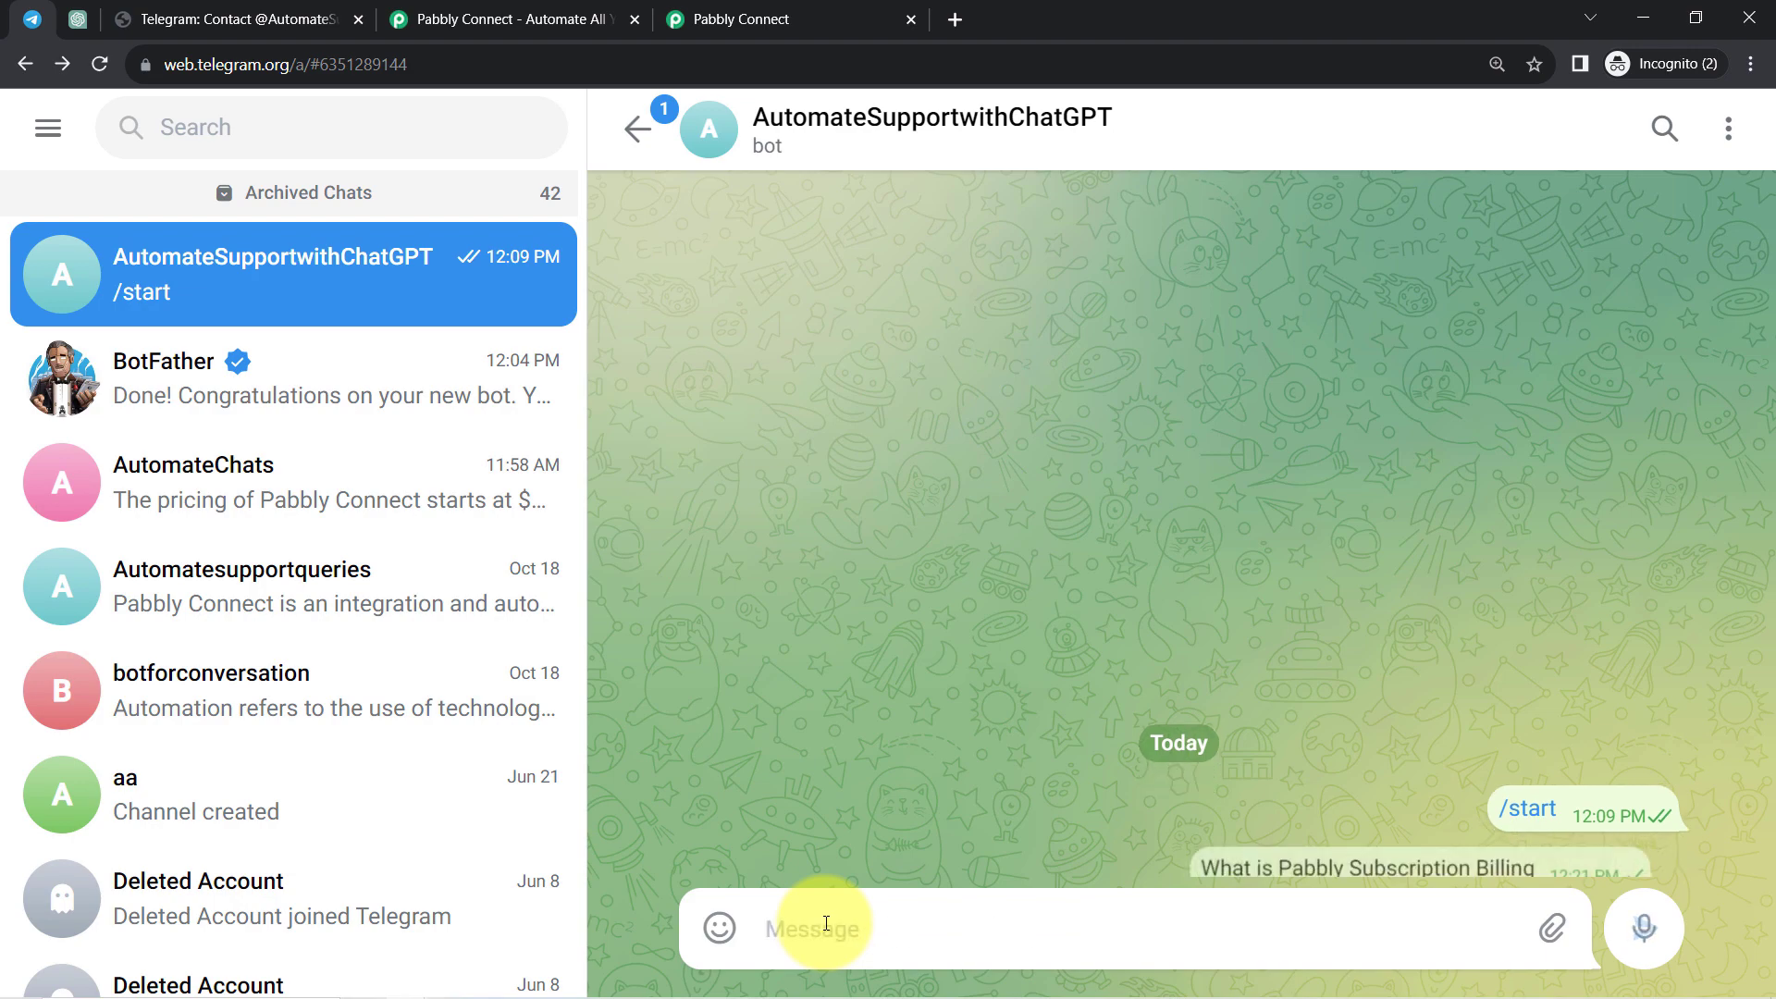
Return to Pabbly Connect, check the message text in the recaptured response, and collapse the response
{"action": "left_click", "coordinate": [793, 20]}
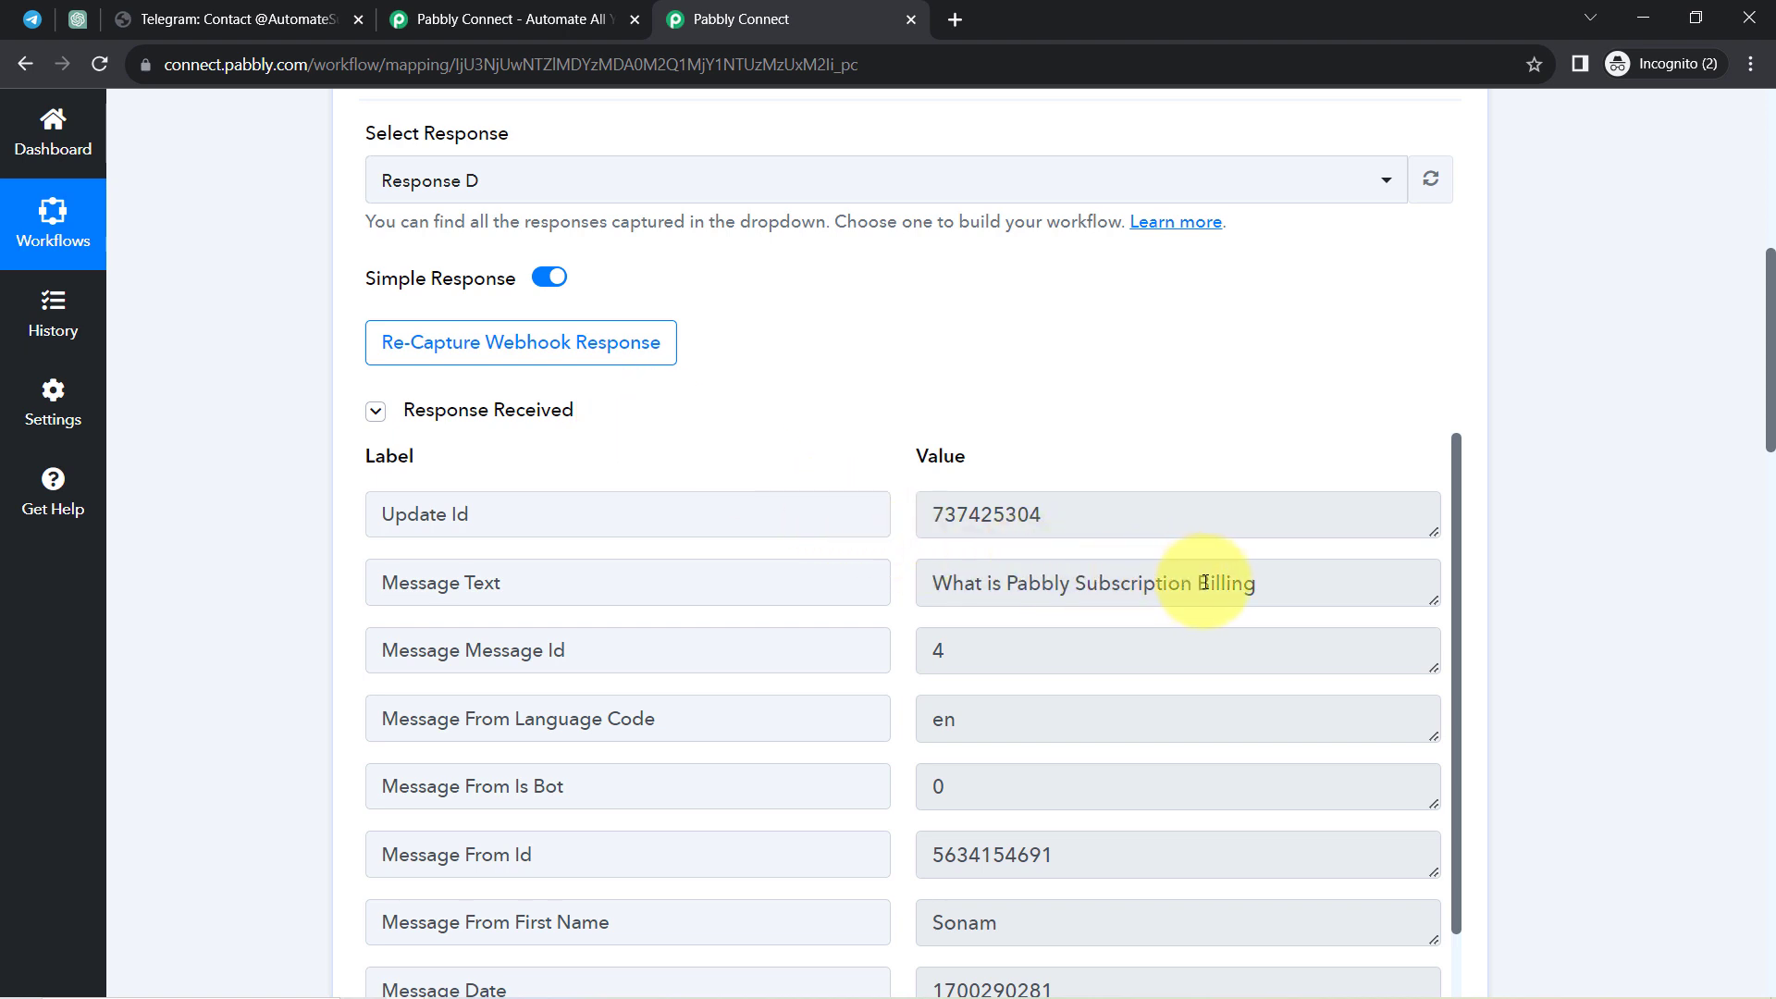
{"action": "left_click_drag", "start_coordinate": [1202, 582], "coordinate": [953, 581]}
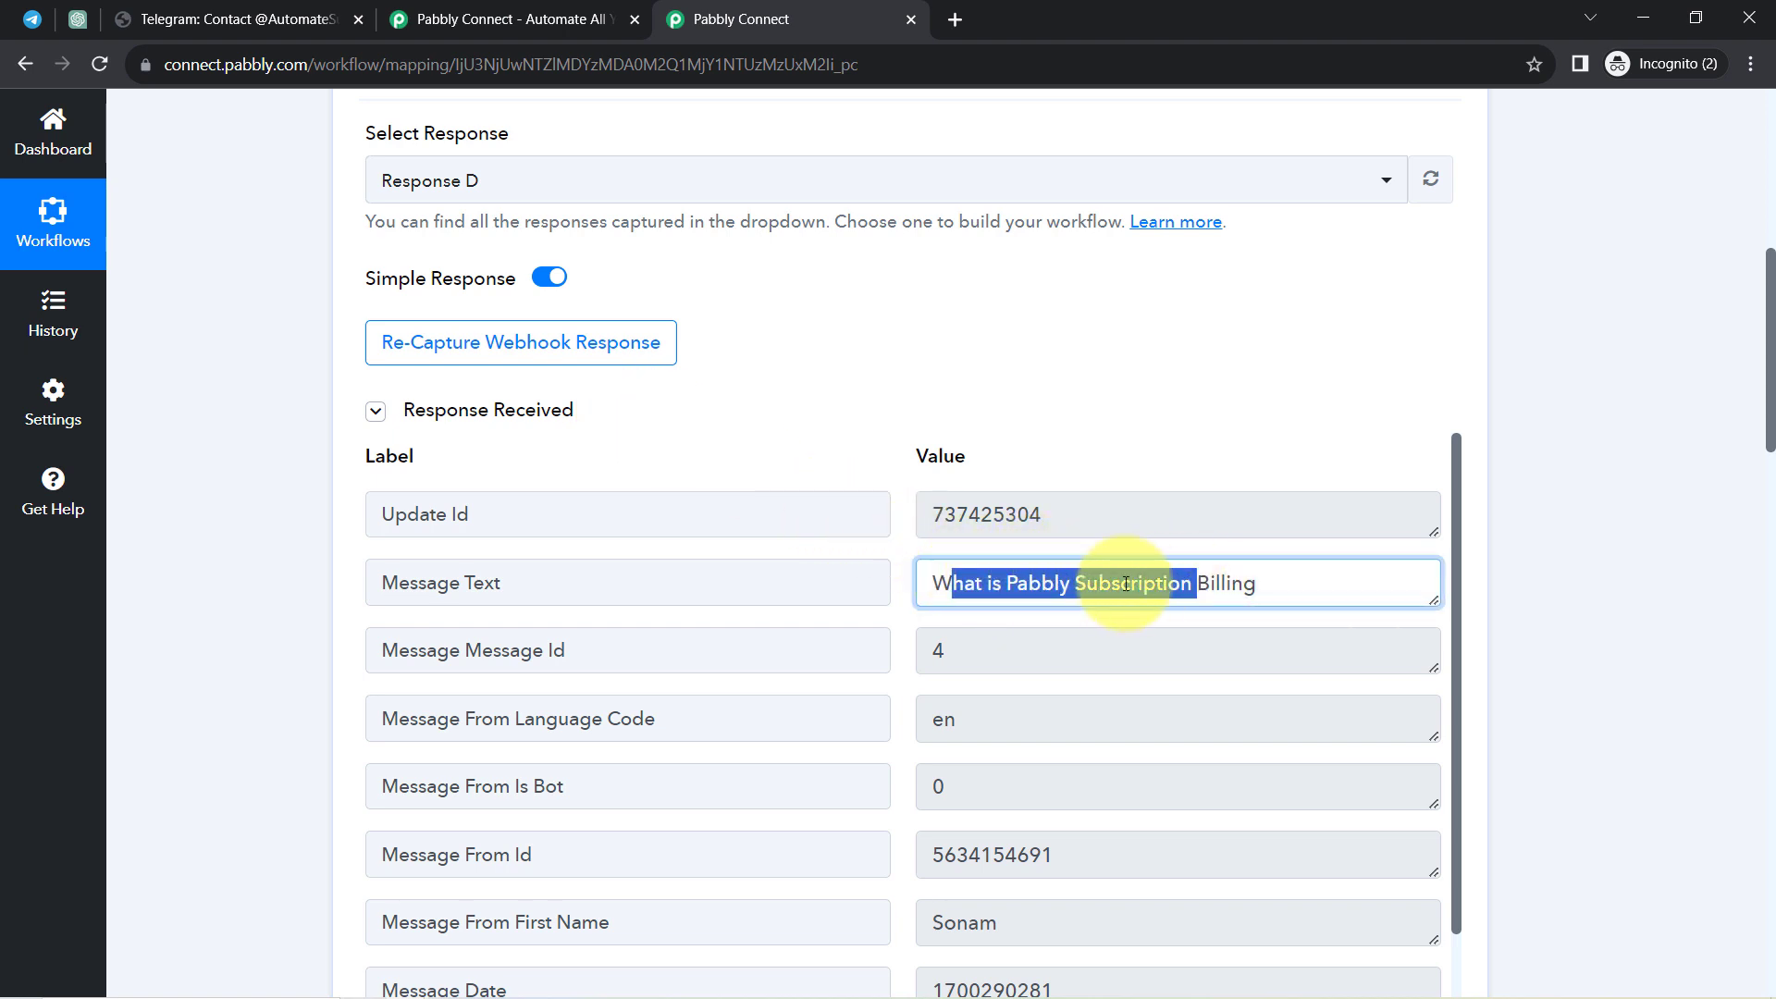
{"action": "left_click", "coordinate": [478, 416]}
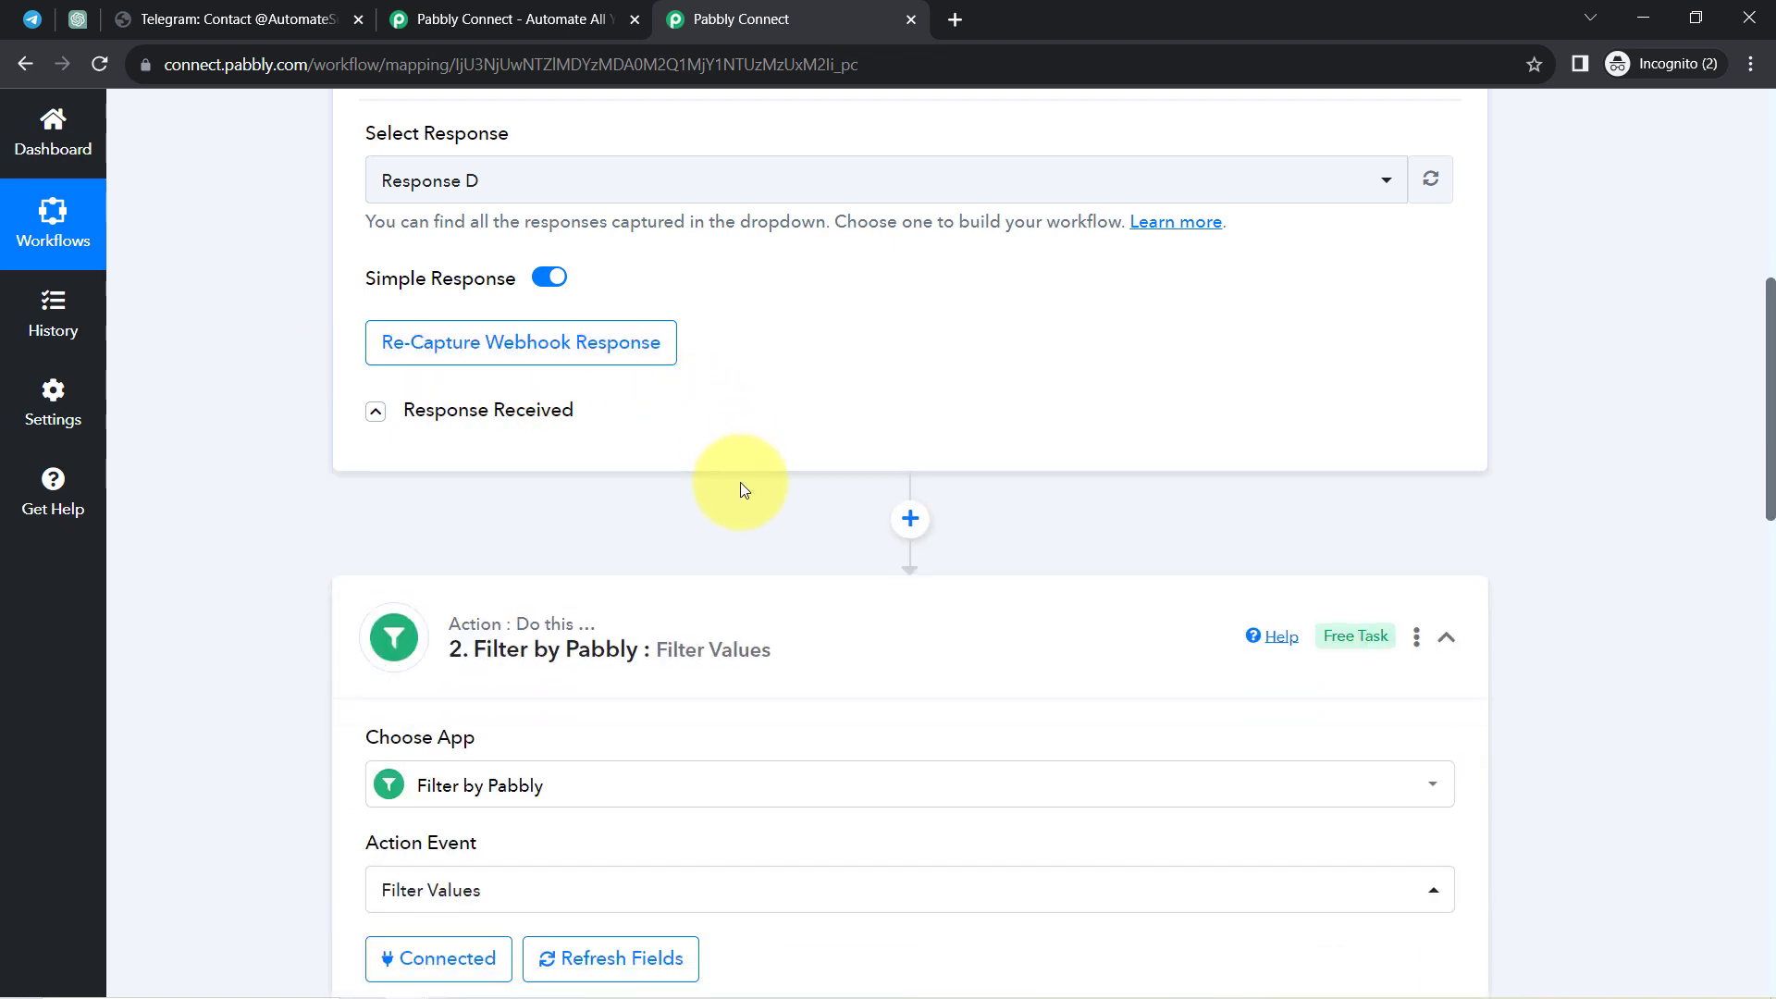
Keep Message Text as the filter's label, save and test the filter against the new message, and check its response
{"action": "left_click_drag", "start_coordinate": [1770, 398], "coordinate": [1770, 520]}
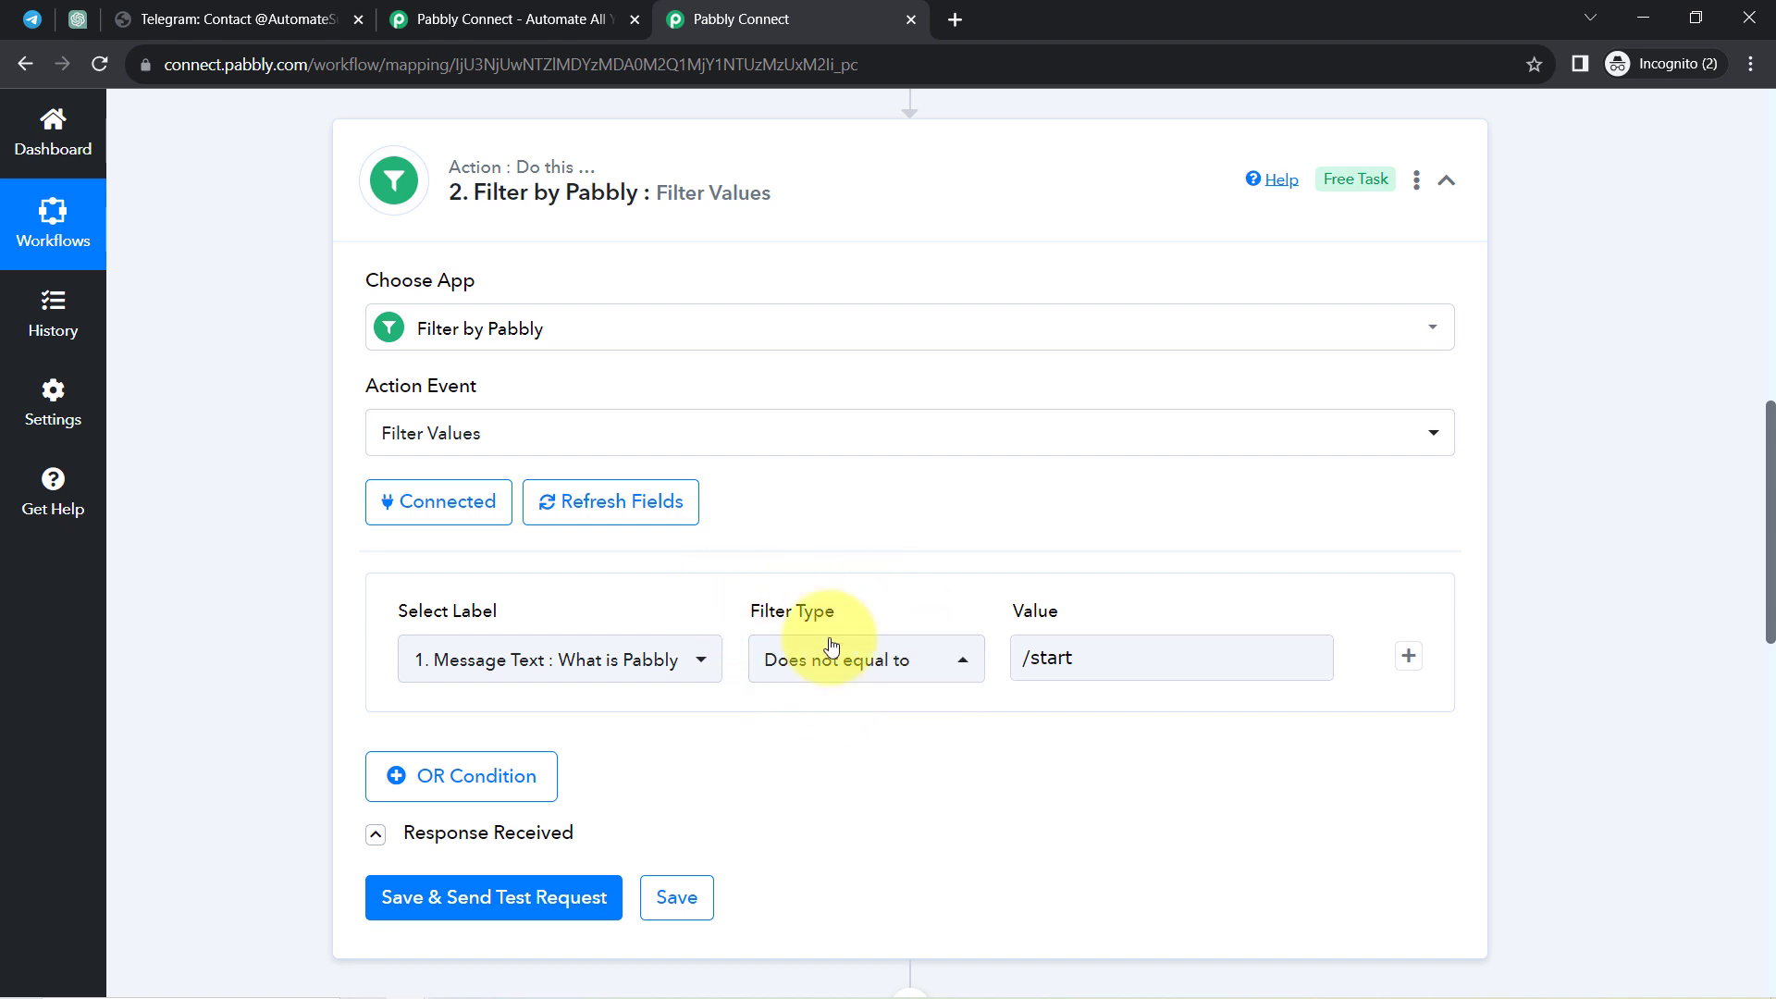
{"action": "left_click", "coordinate": [616, 685]}
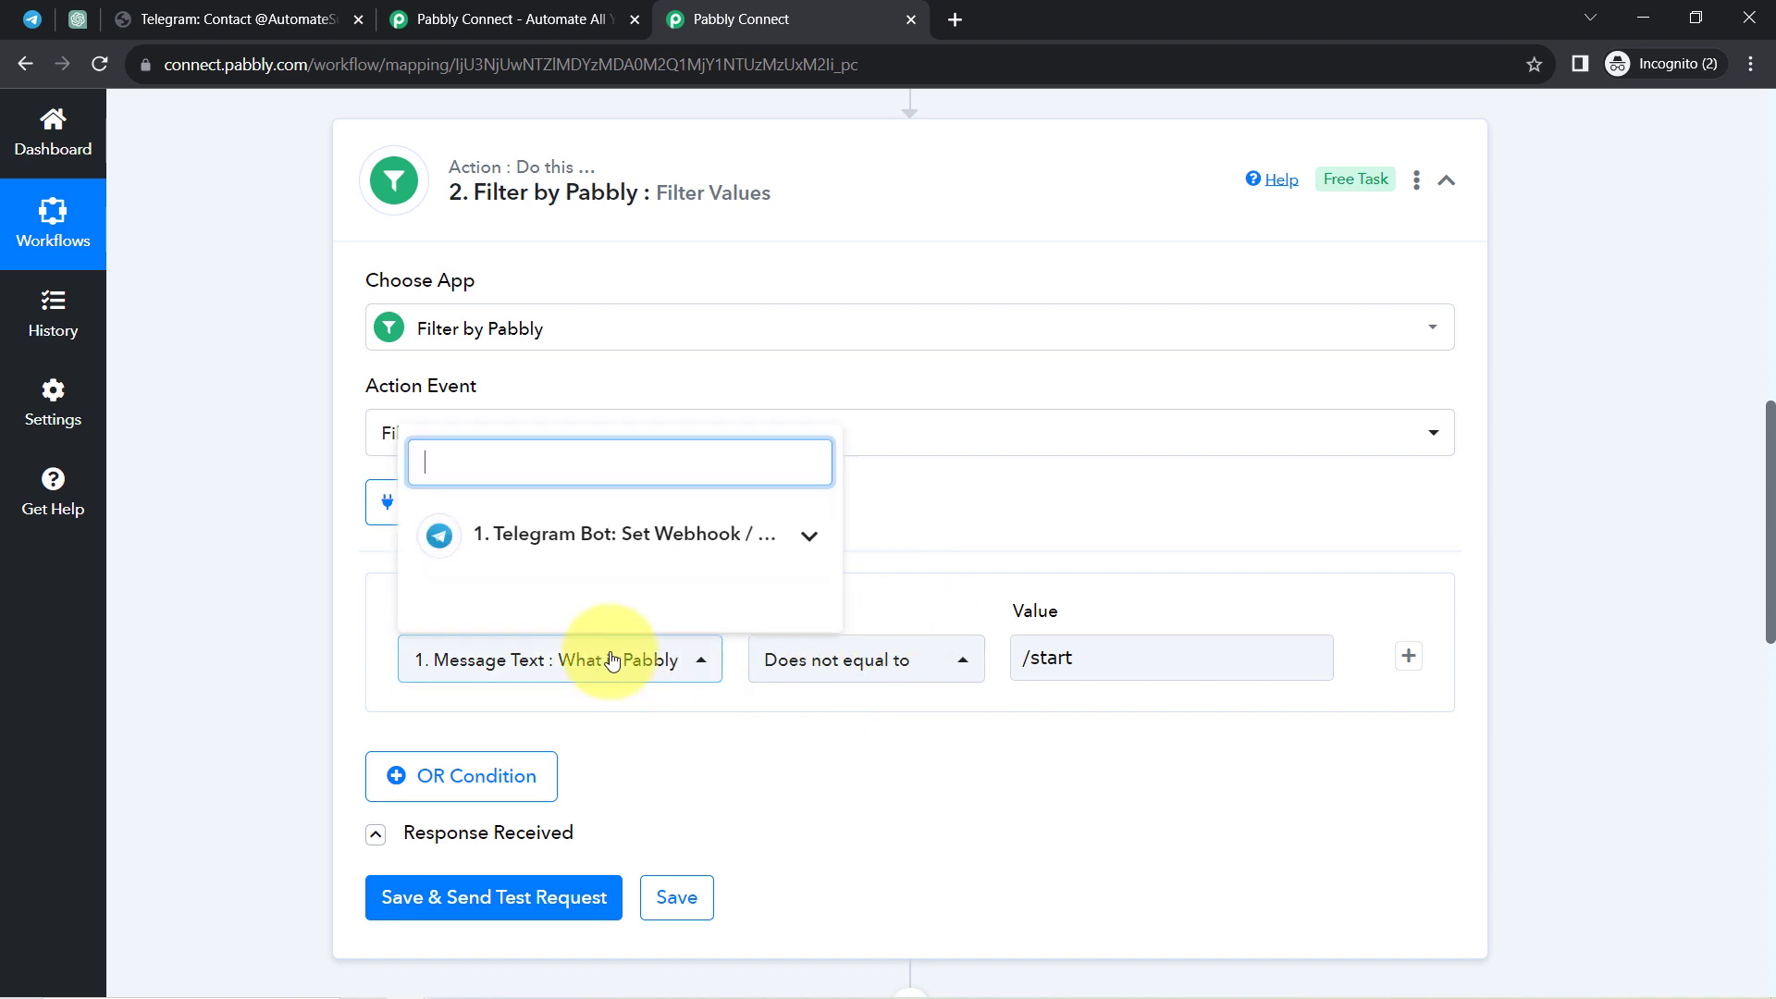
{"action": "left_click", "coordinate": [627, 557]}
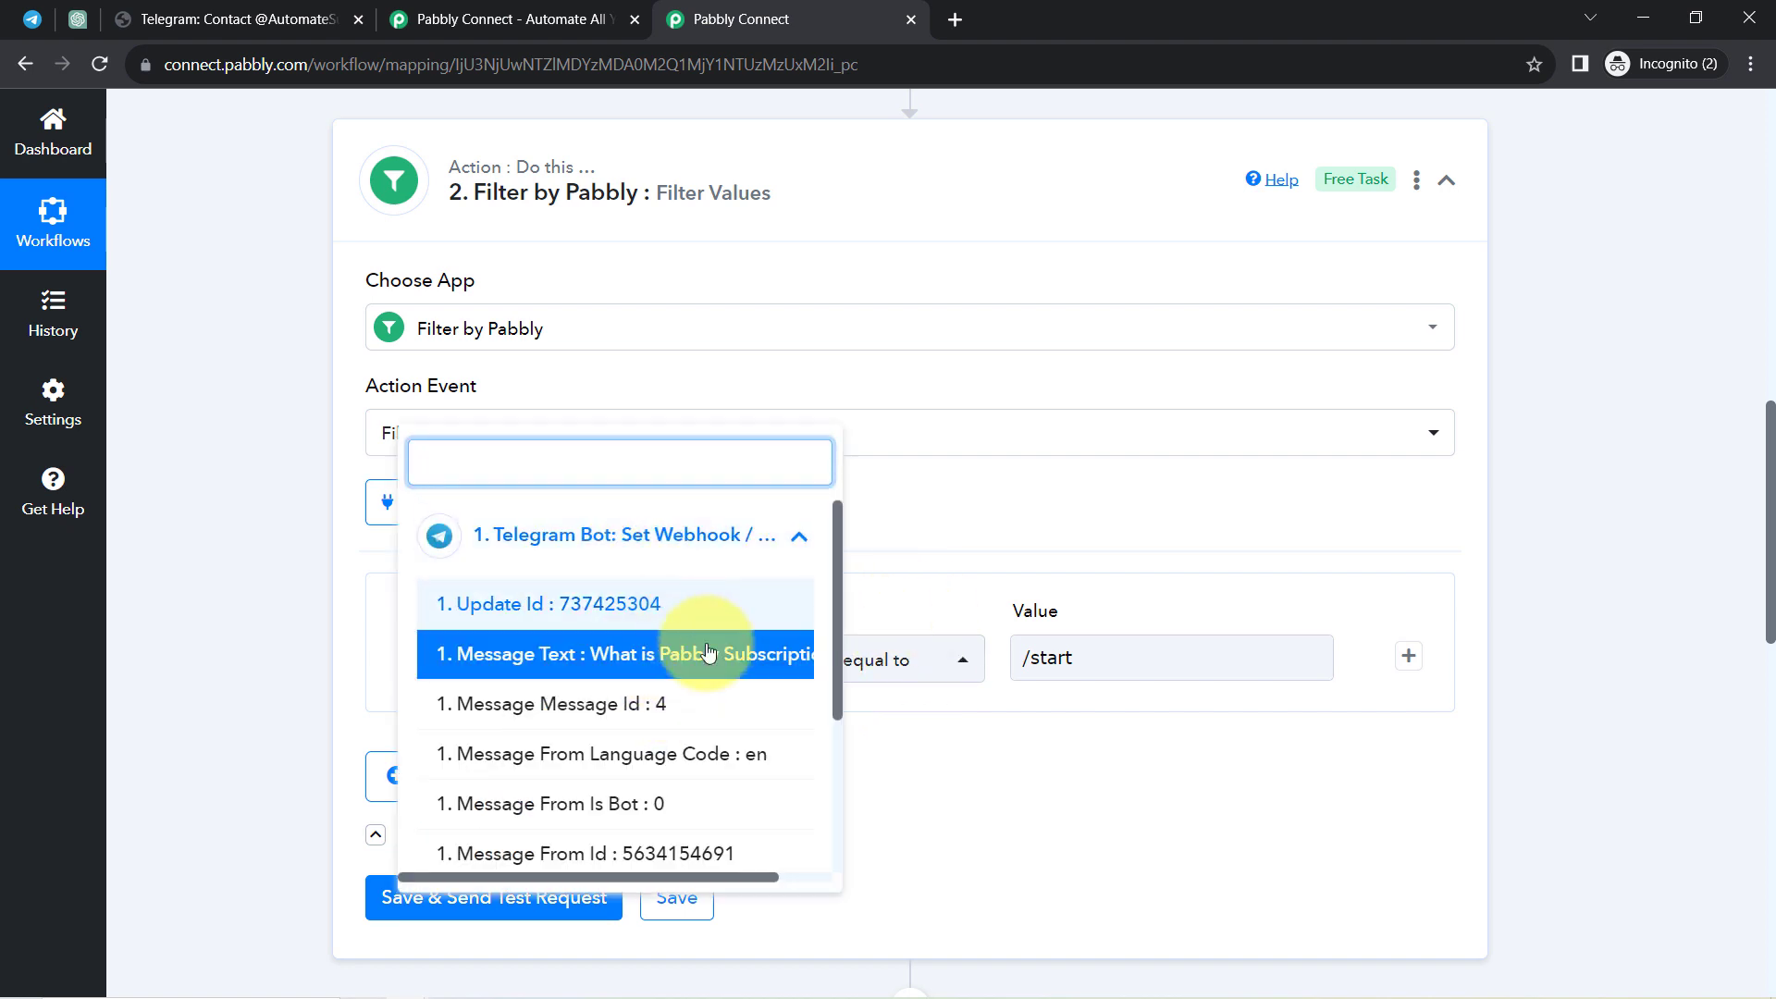
{"action": "left_click", "coordinate": [623, 639]}
{"action": "left_click", "coordinate": [623, 637]}
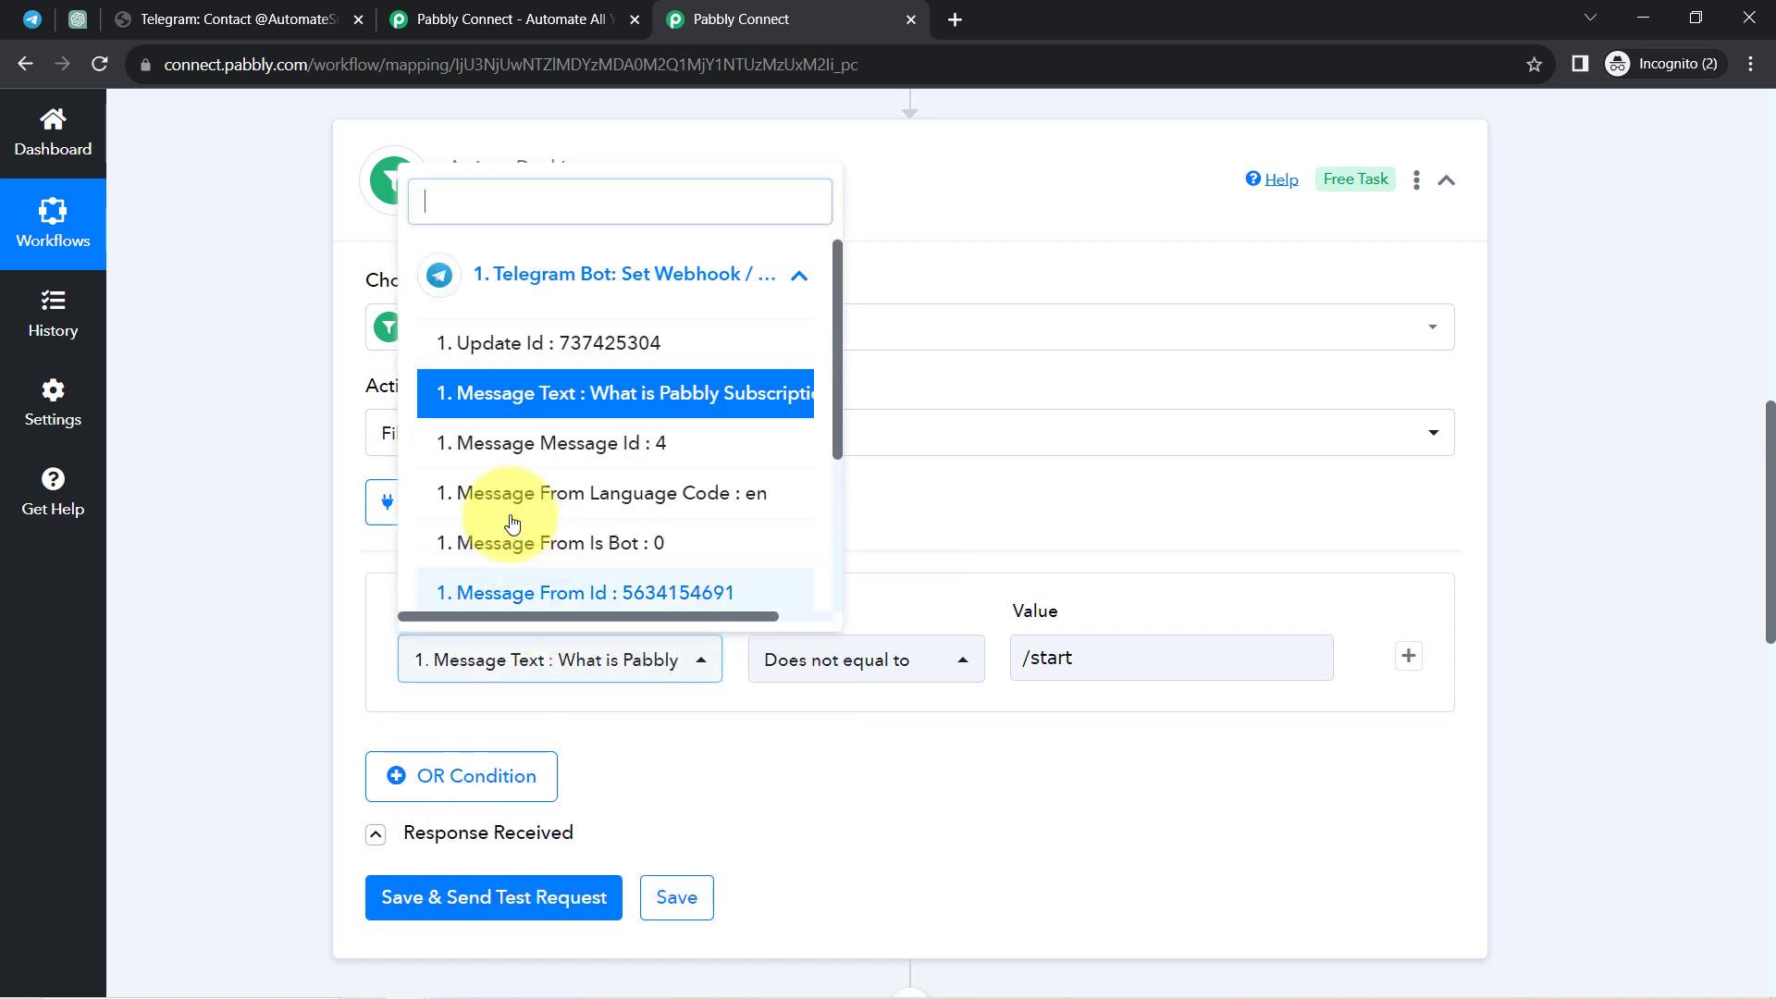
{"action": "left_click", "coordinate": [979, 527]}
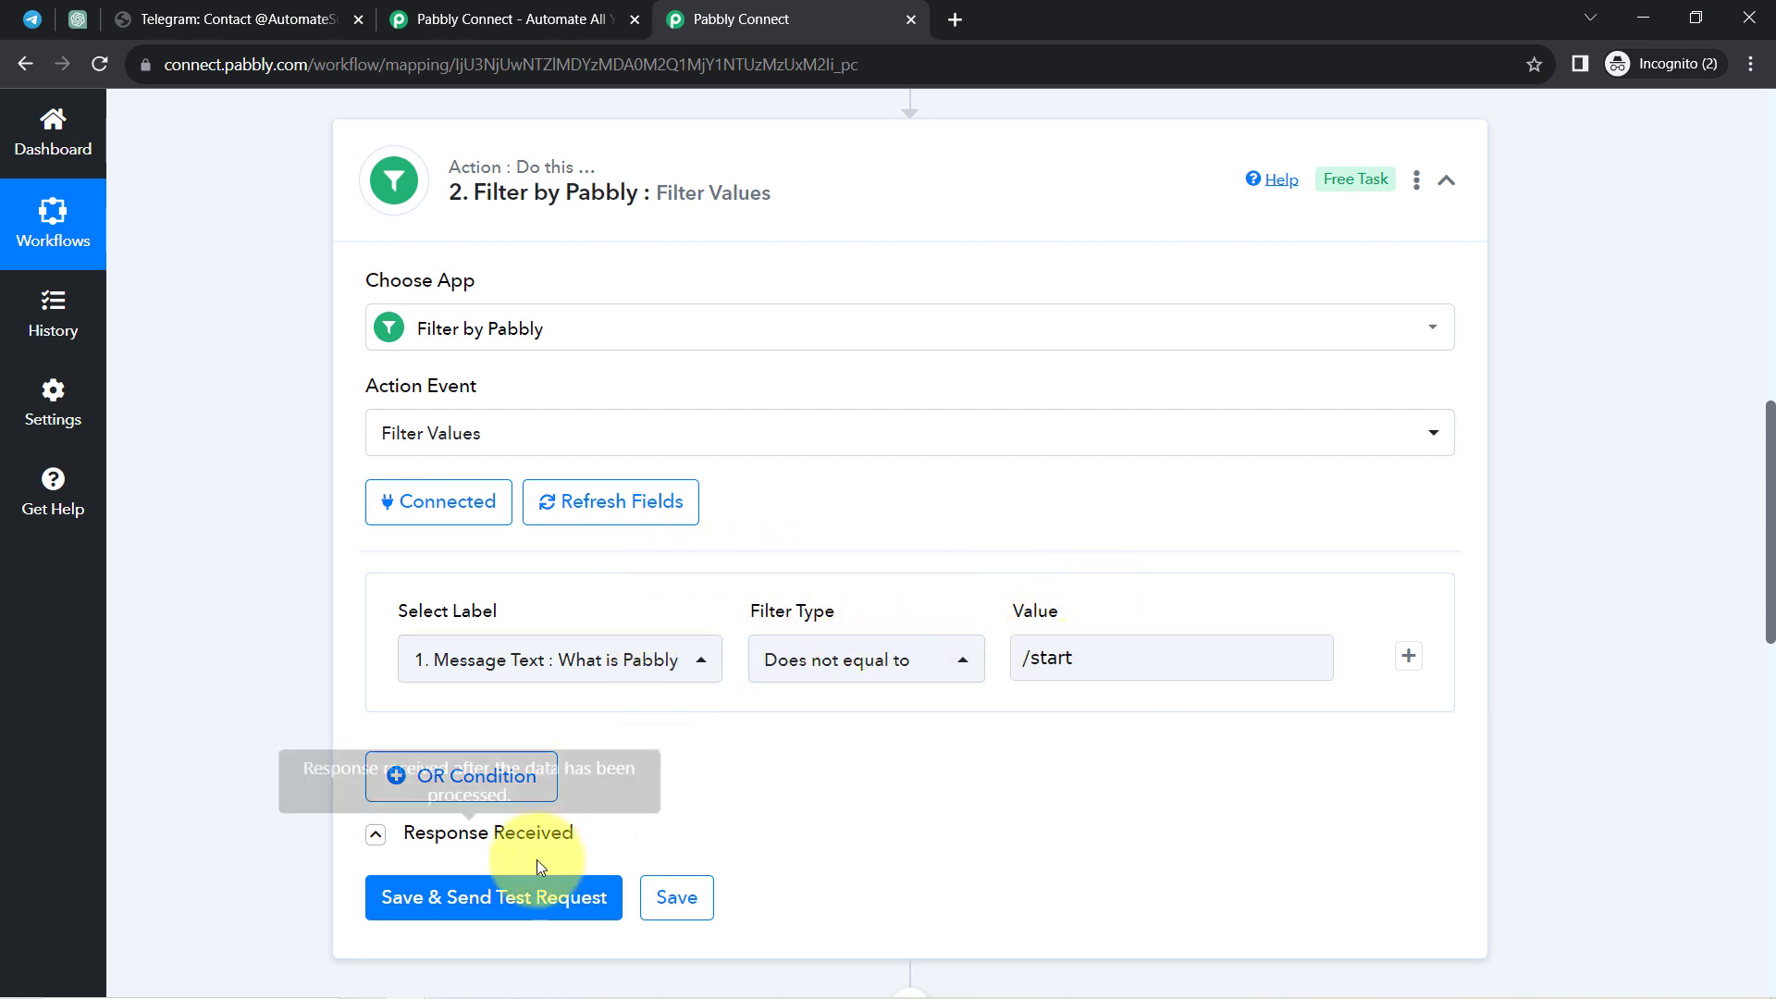
{"action": "left_click", "coordinate": [463, 893]}
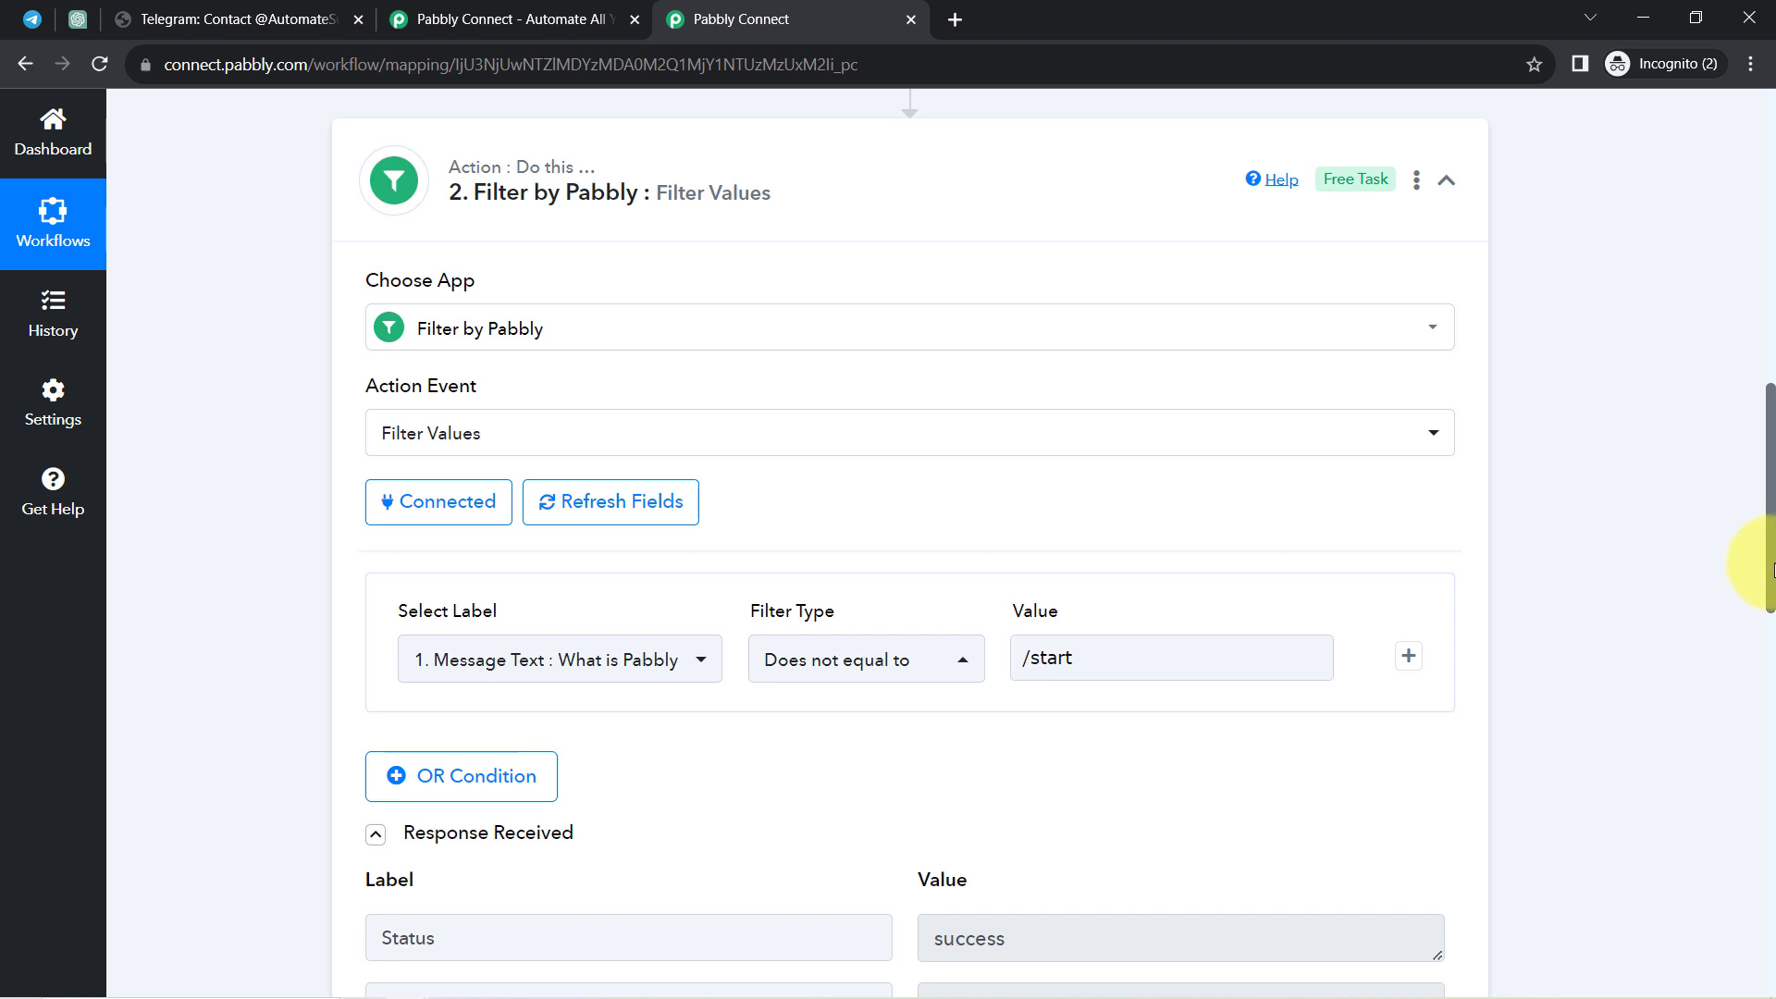
{"action": "left_click_drag", "start_coordinate": [1773, 569], "coordinate": [1769, 643]}
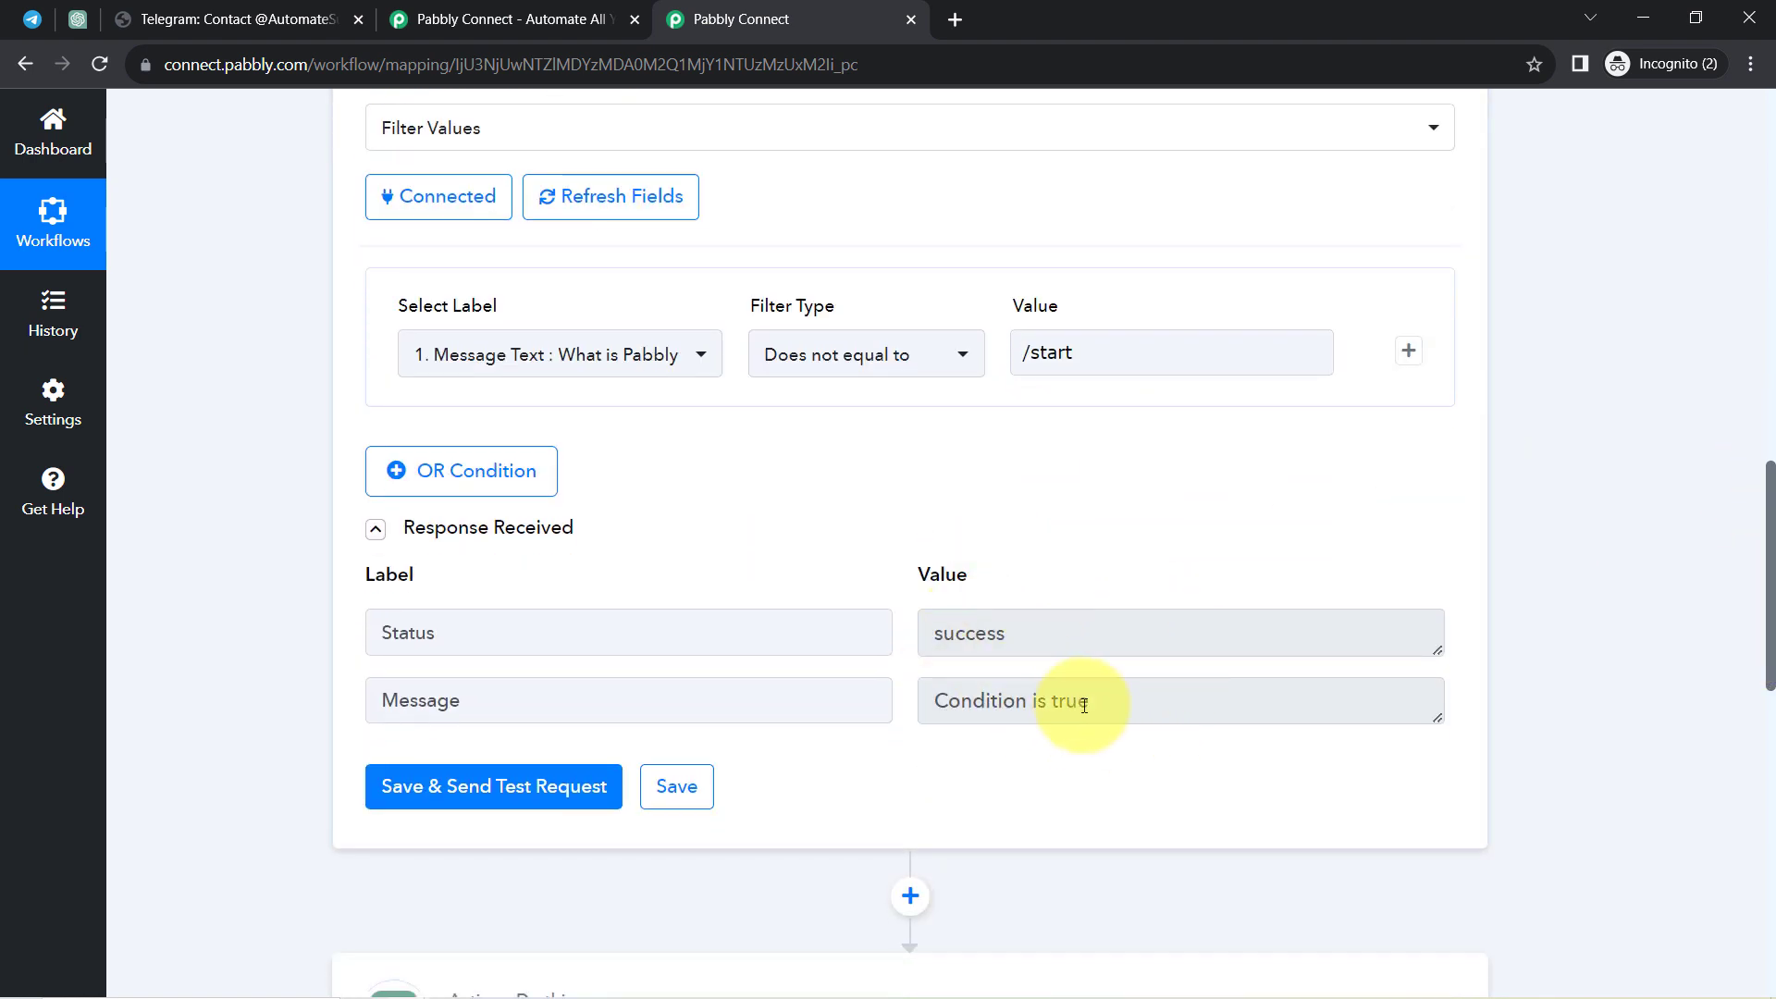
{"action": "left_click", "coordinate": [1034, 352]}
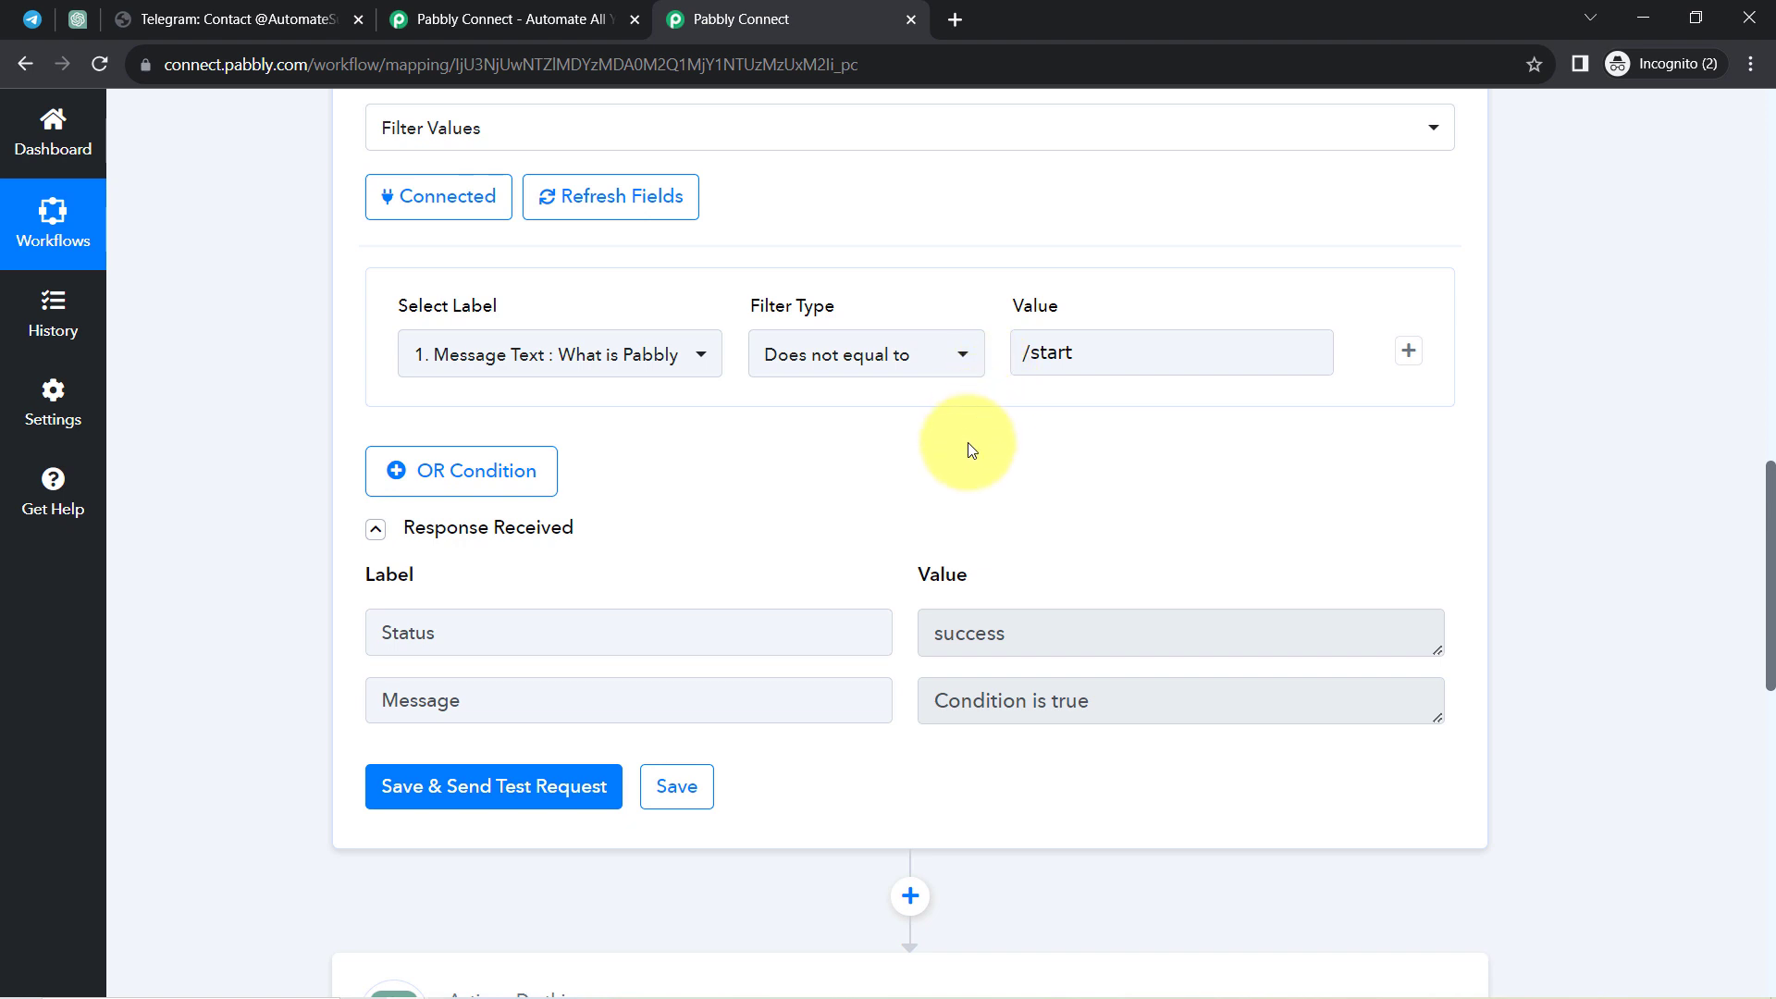
{"action": "left_click_drag", "start_coordinate": [1015, 700], "coordinate": [1162, 694]}
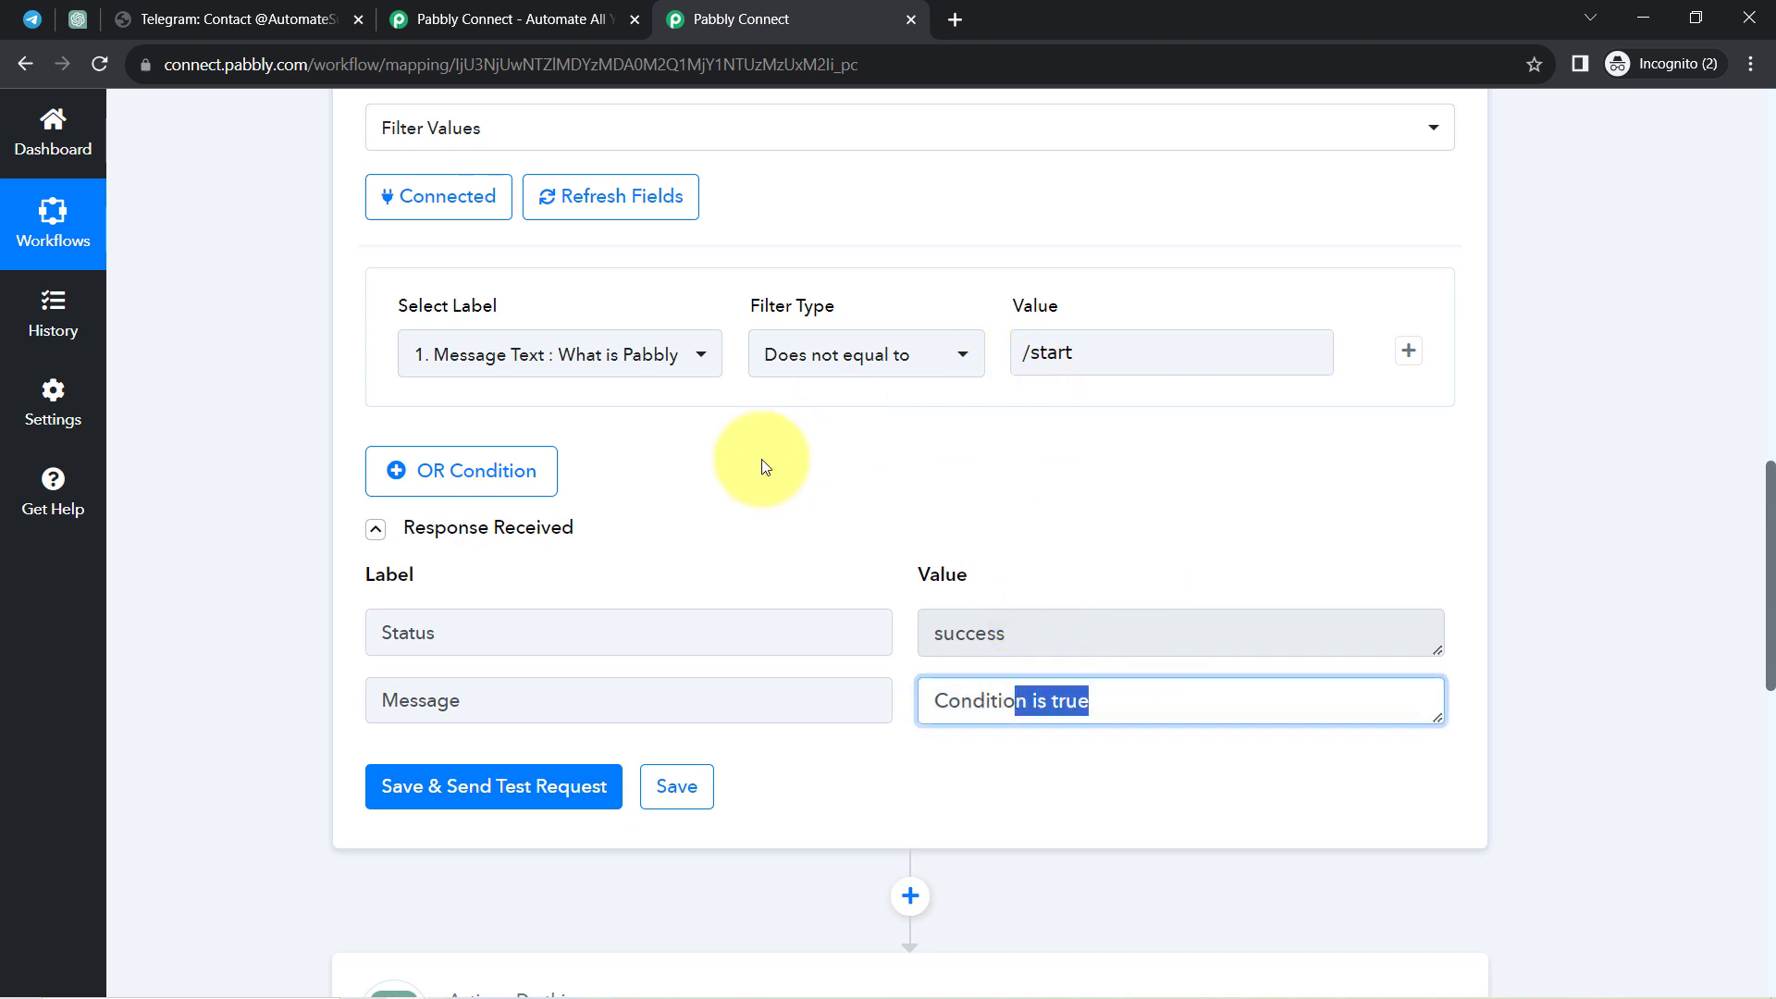
{"action": "left_click", "coordinate": [1027, 699]}
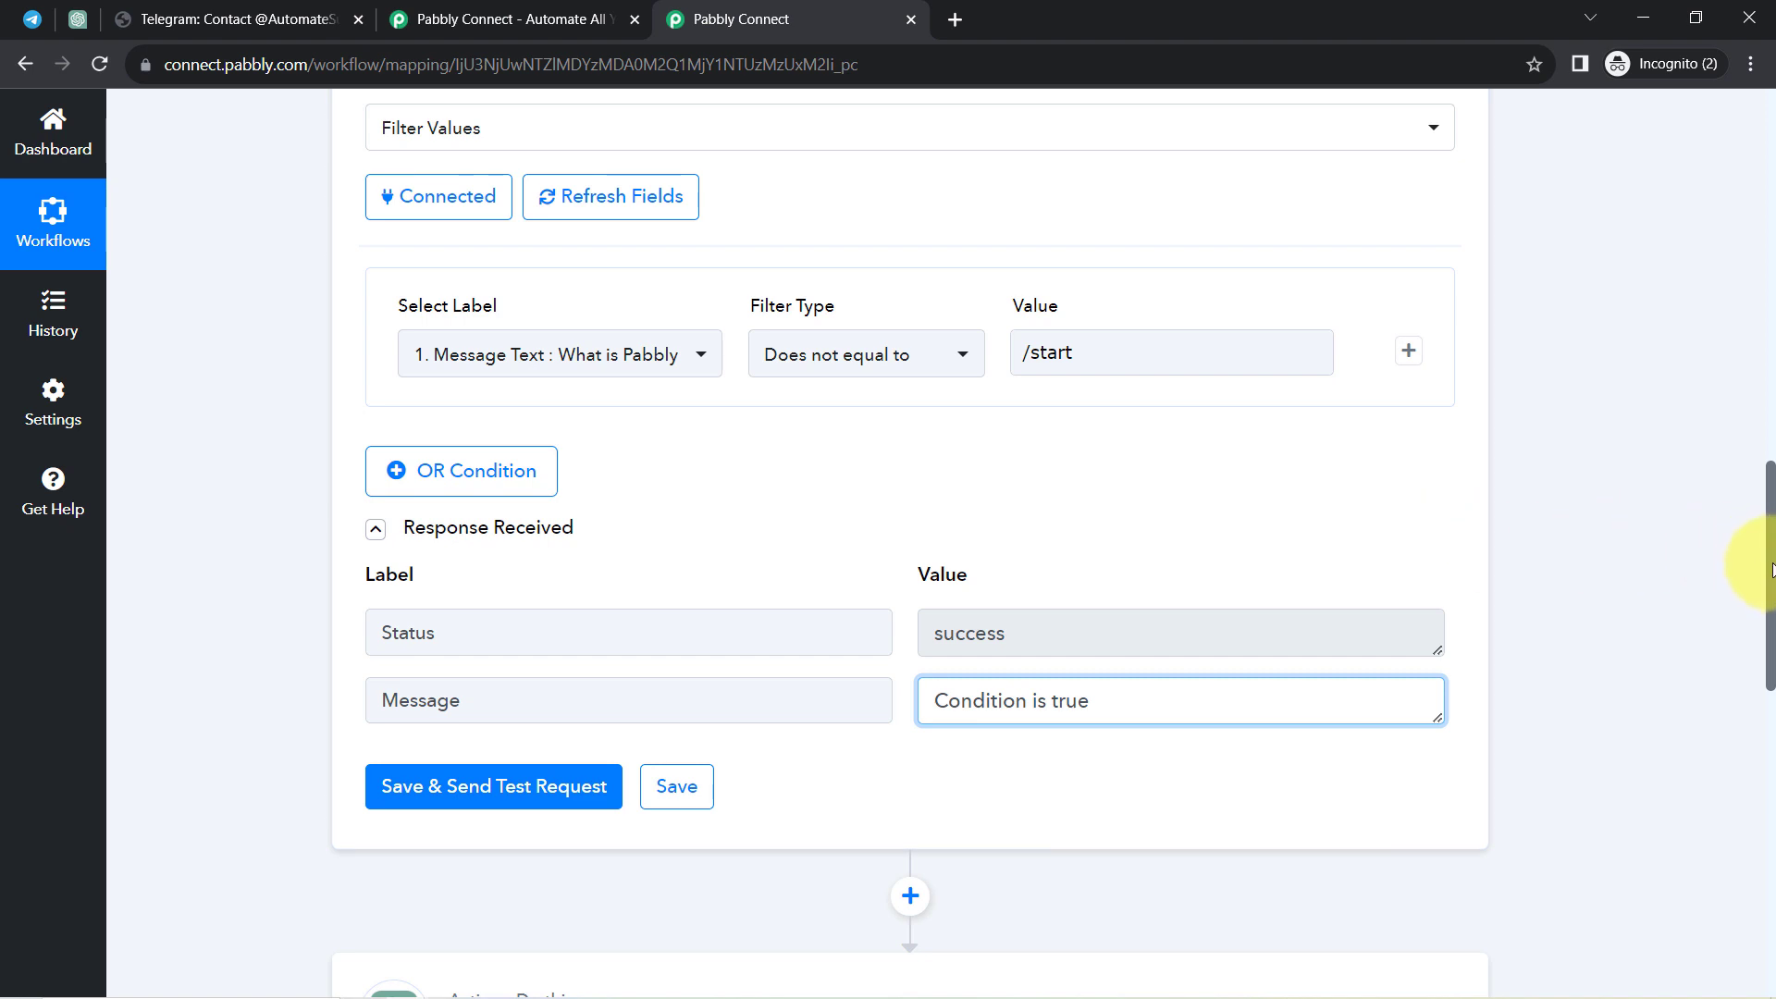
Expand the ChatGPT action and set its action event to Ask ChatGPT
{"action": "left_click_drag", "start_coordinate": [1772, 566], "coordinate": [1772, 768]}
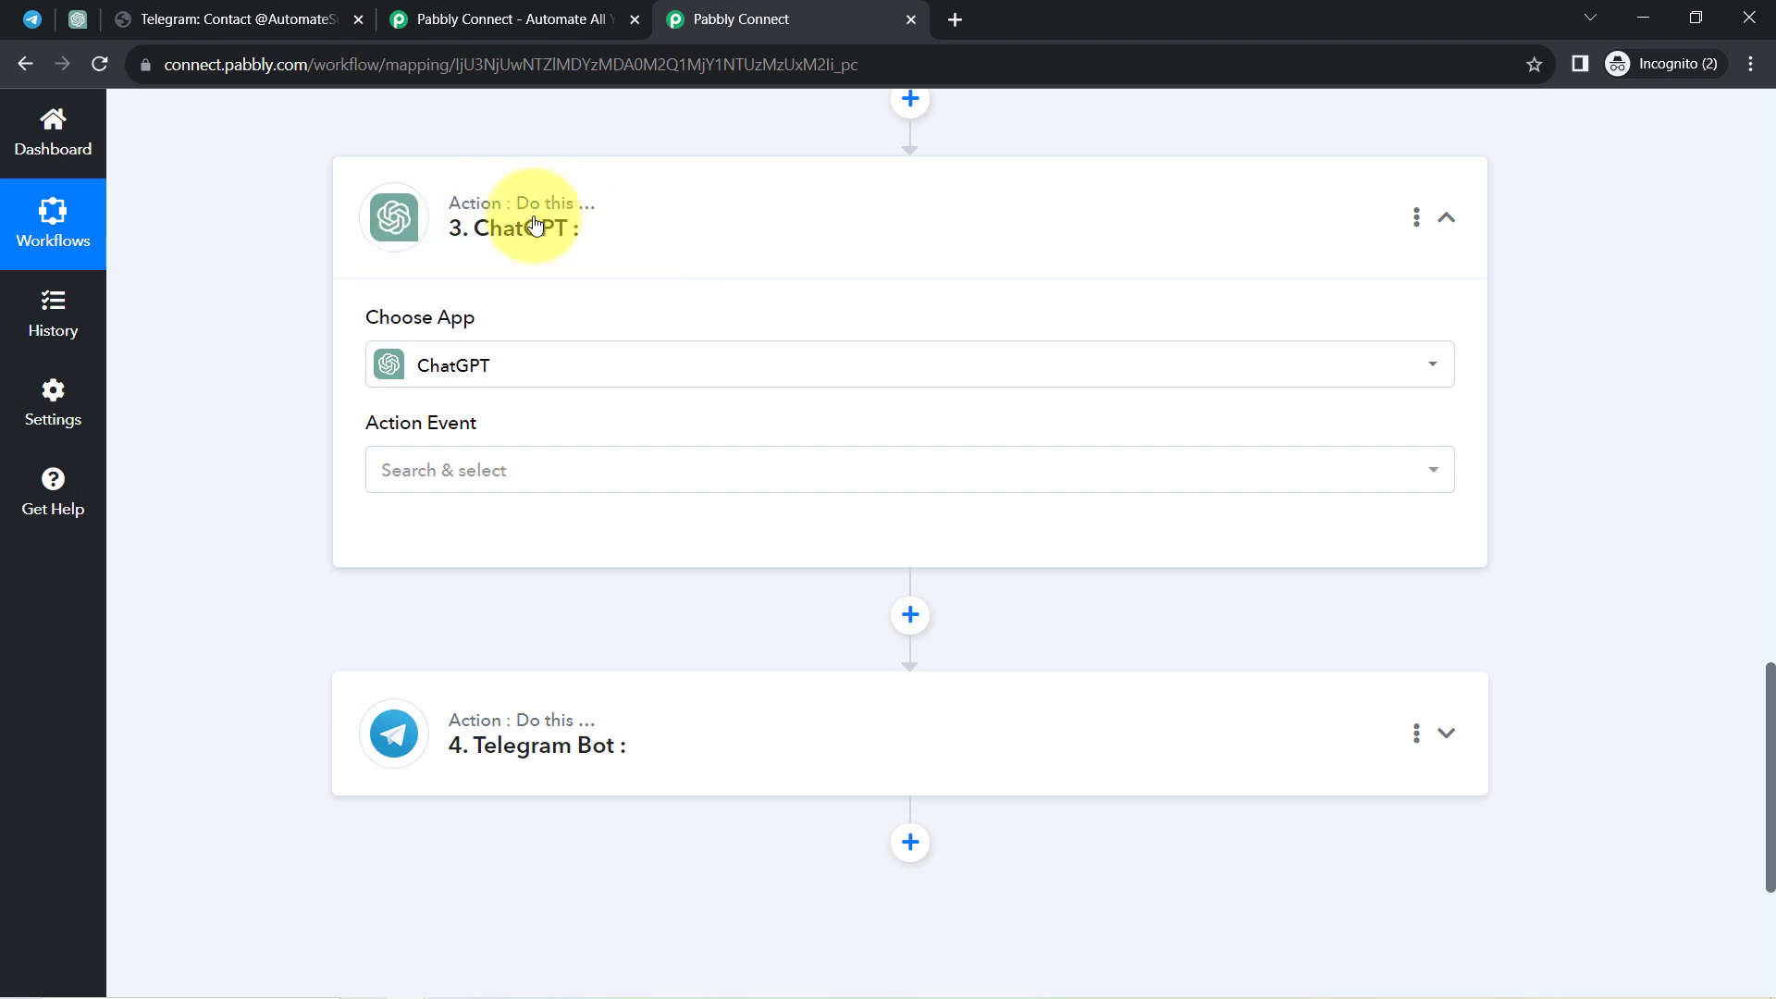
{"action": "left_click", "coordinate": [395, 469]}
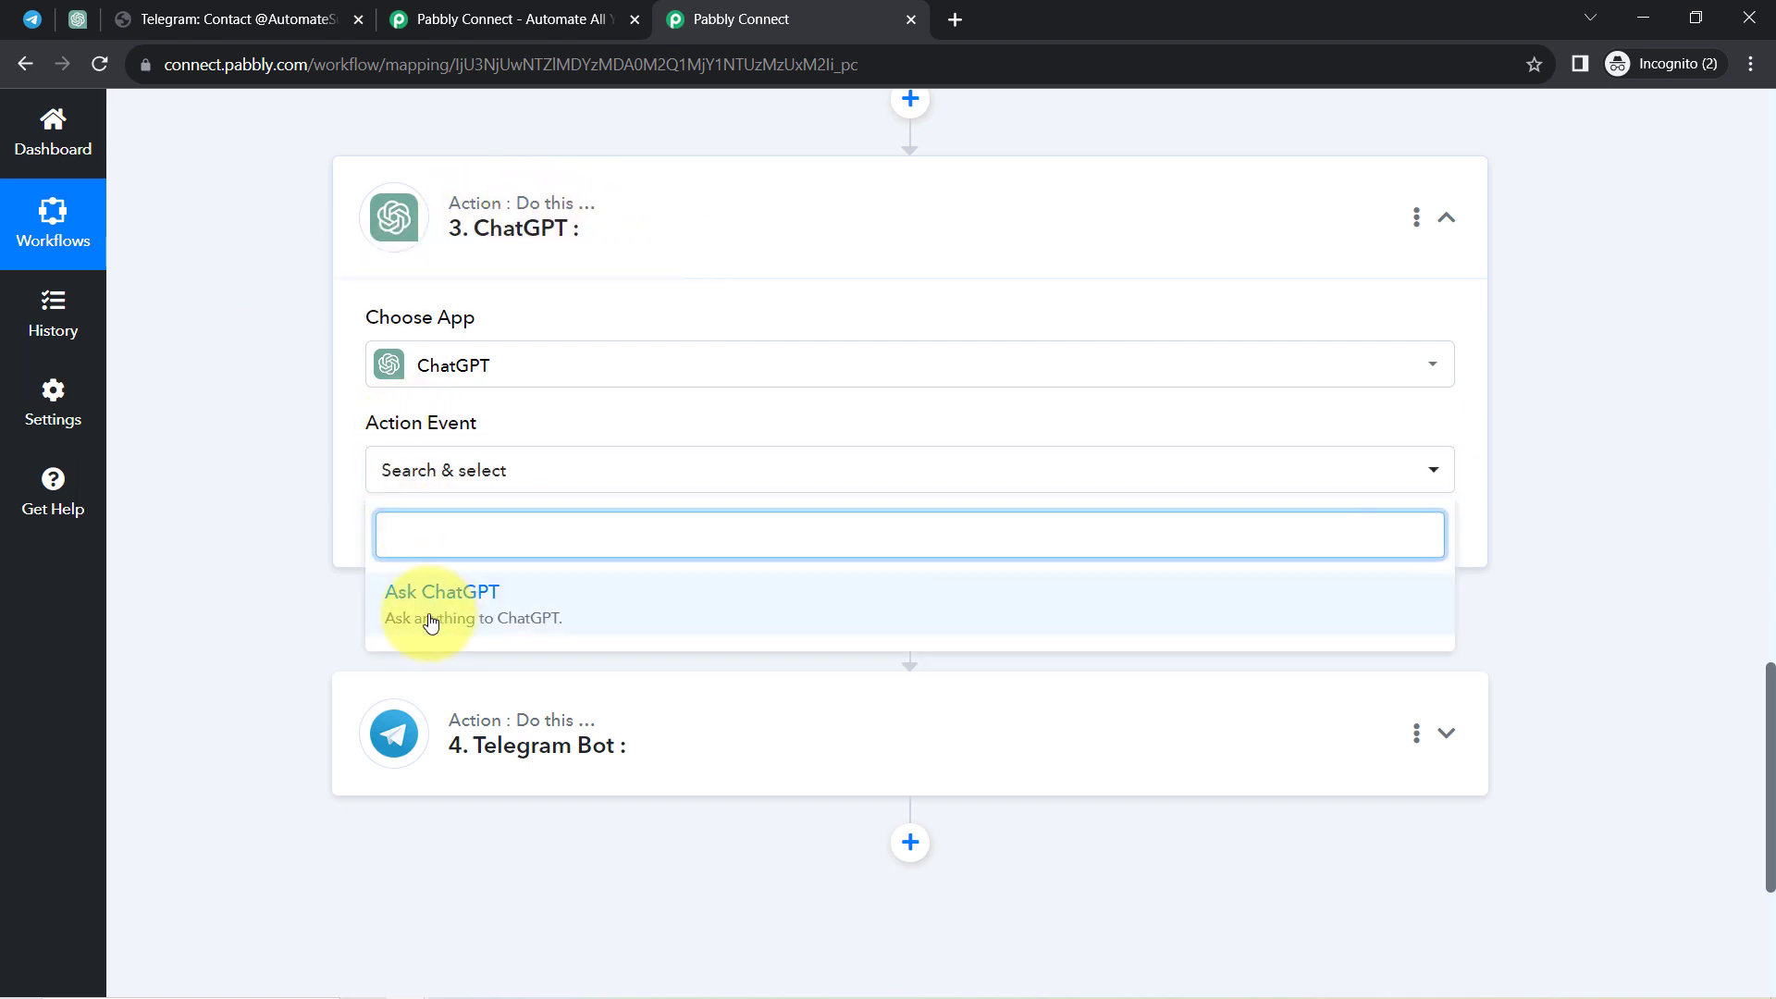
{"action": "left_click", "coordinate": [553, 616]}
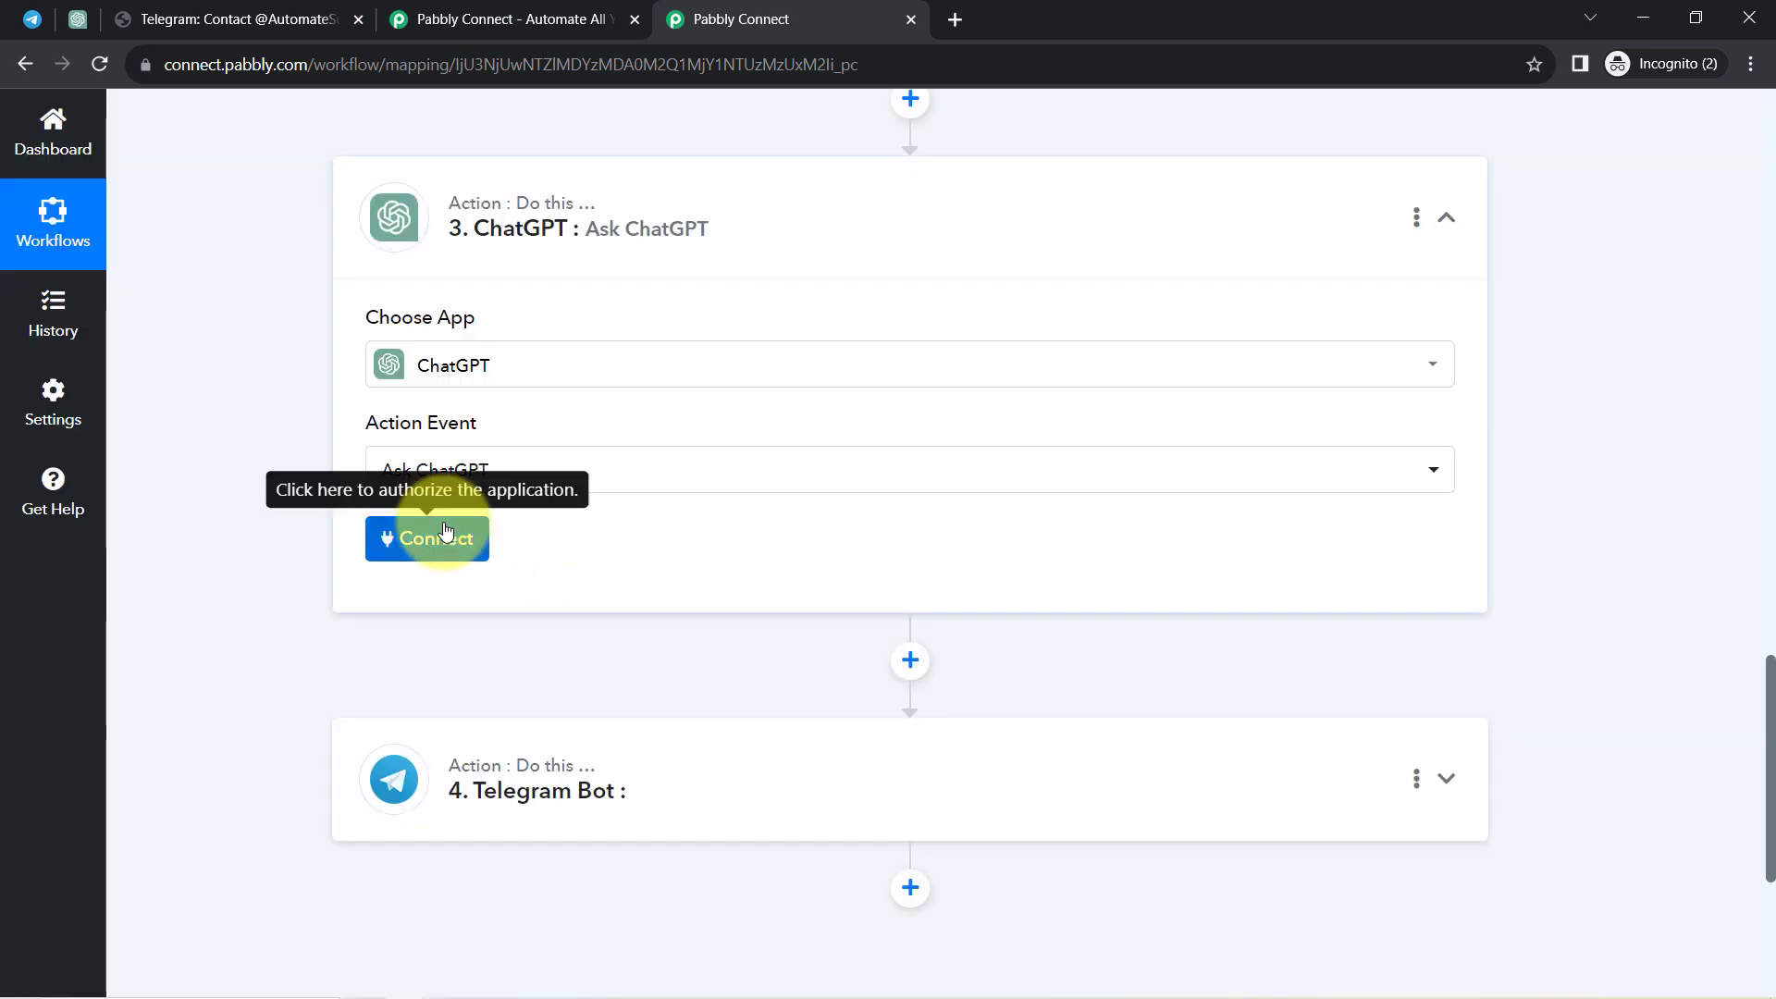
Start adding a new connection for the ChatGPT action and open the linked OpenAI API Keys page in a new browser tab
{"action": "left_click", "coordinate": [445, 532]}
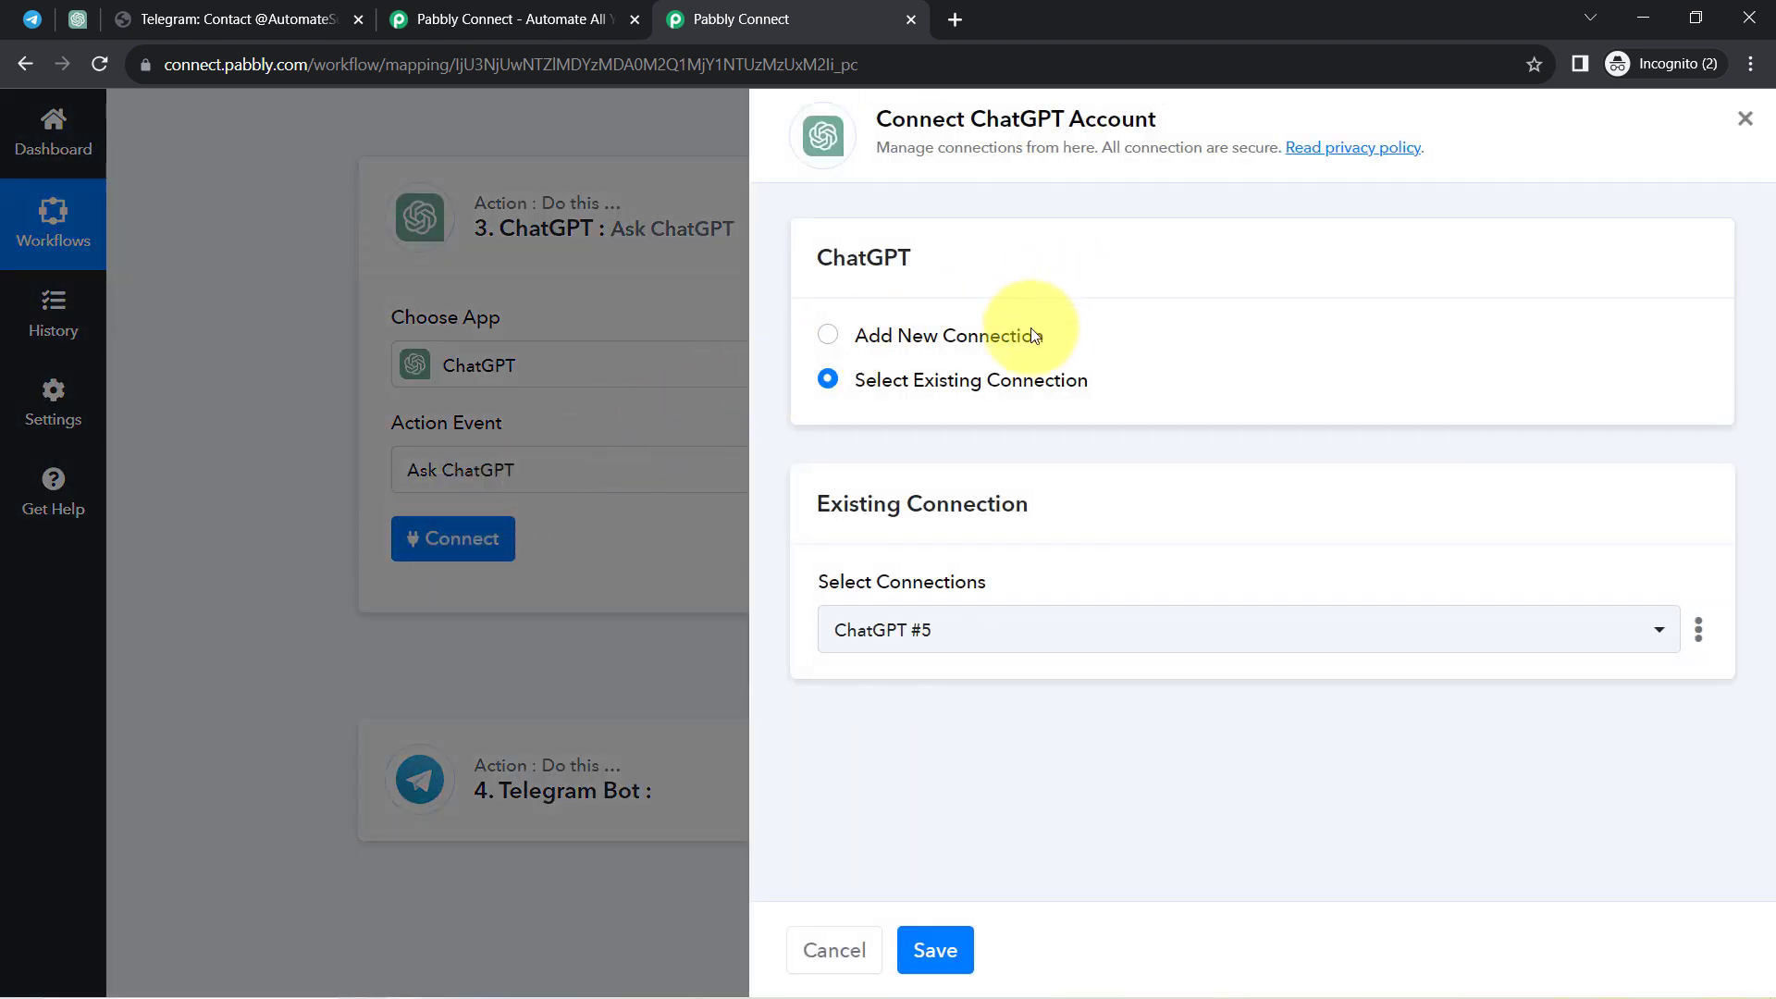
{"action": "left_click", "coordinate": [952, 342]}
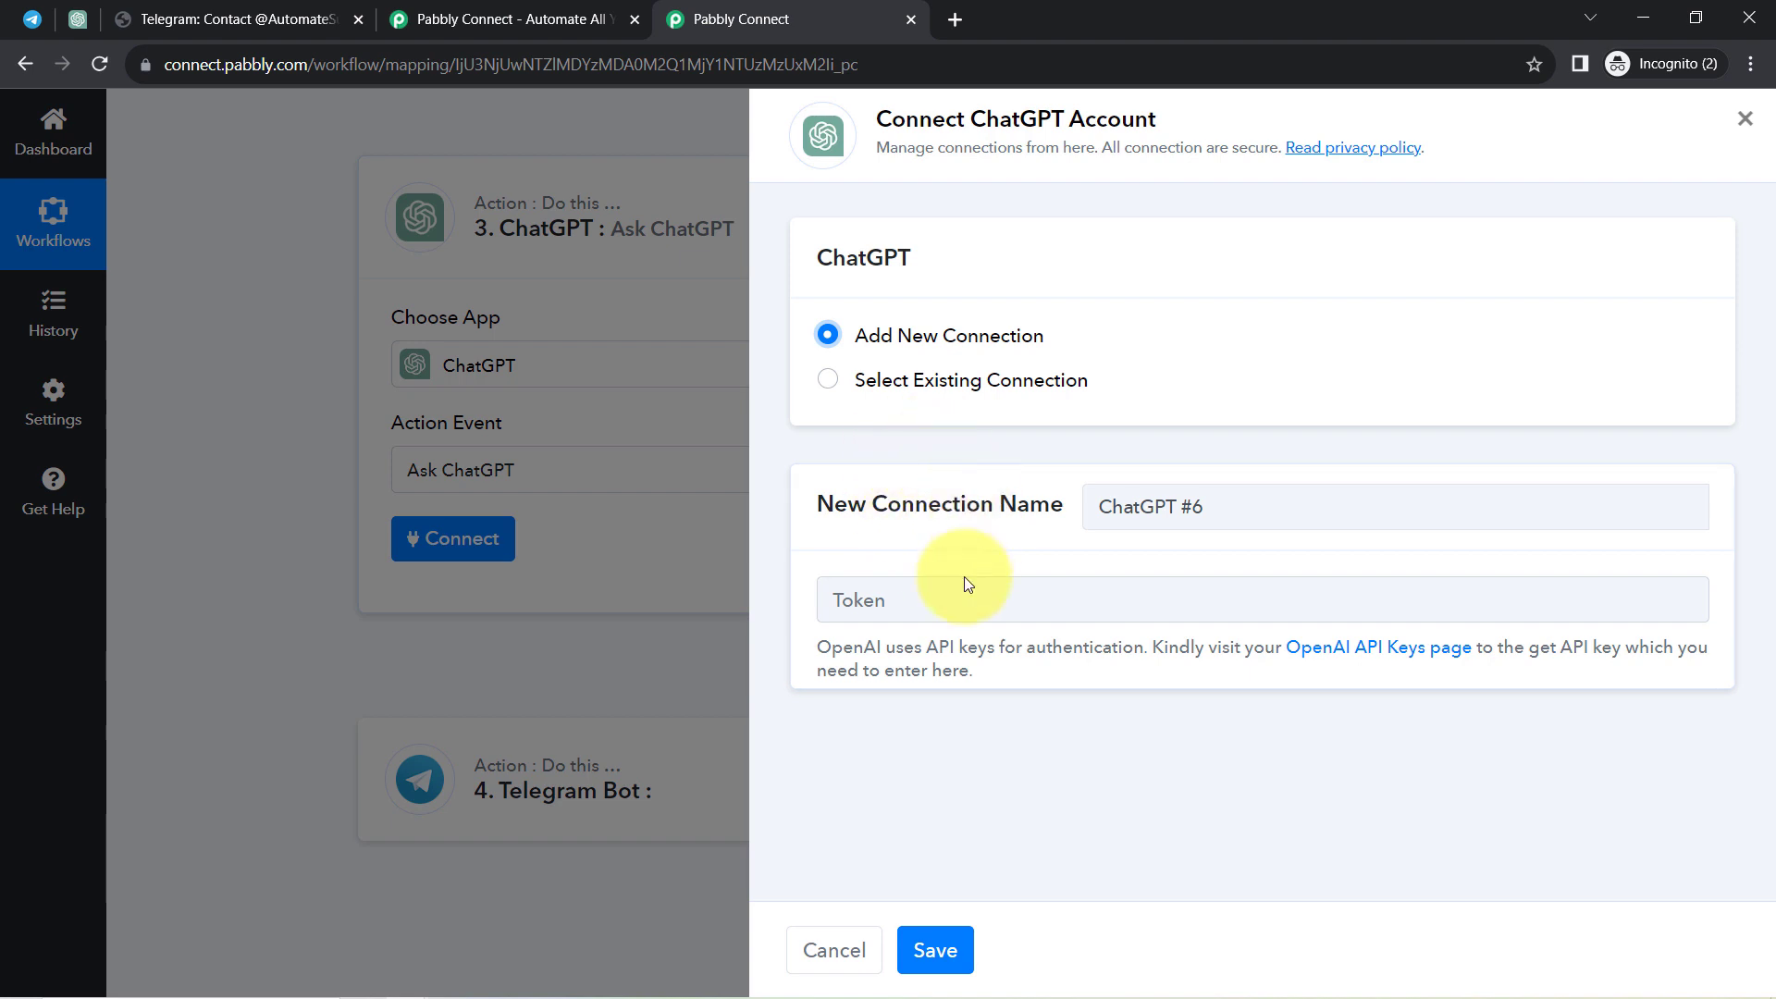
{"action": "right_click", "coordinate": [1340, 651]}
{"action": "left_click", "coordinate": [1378, 665]}
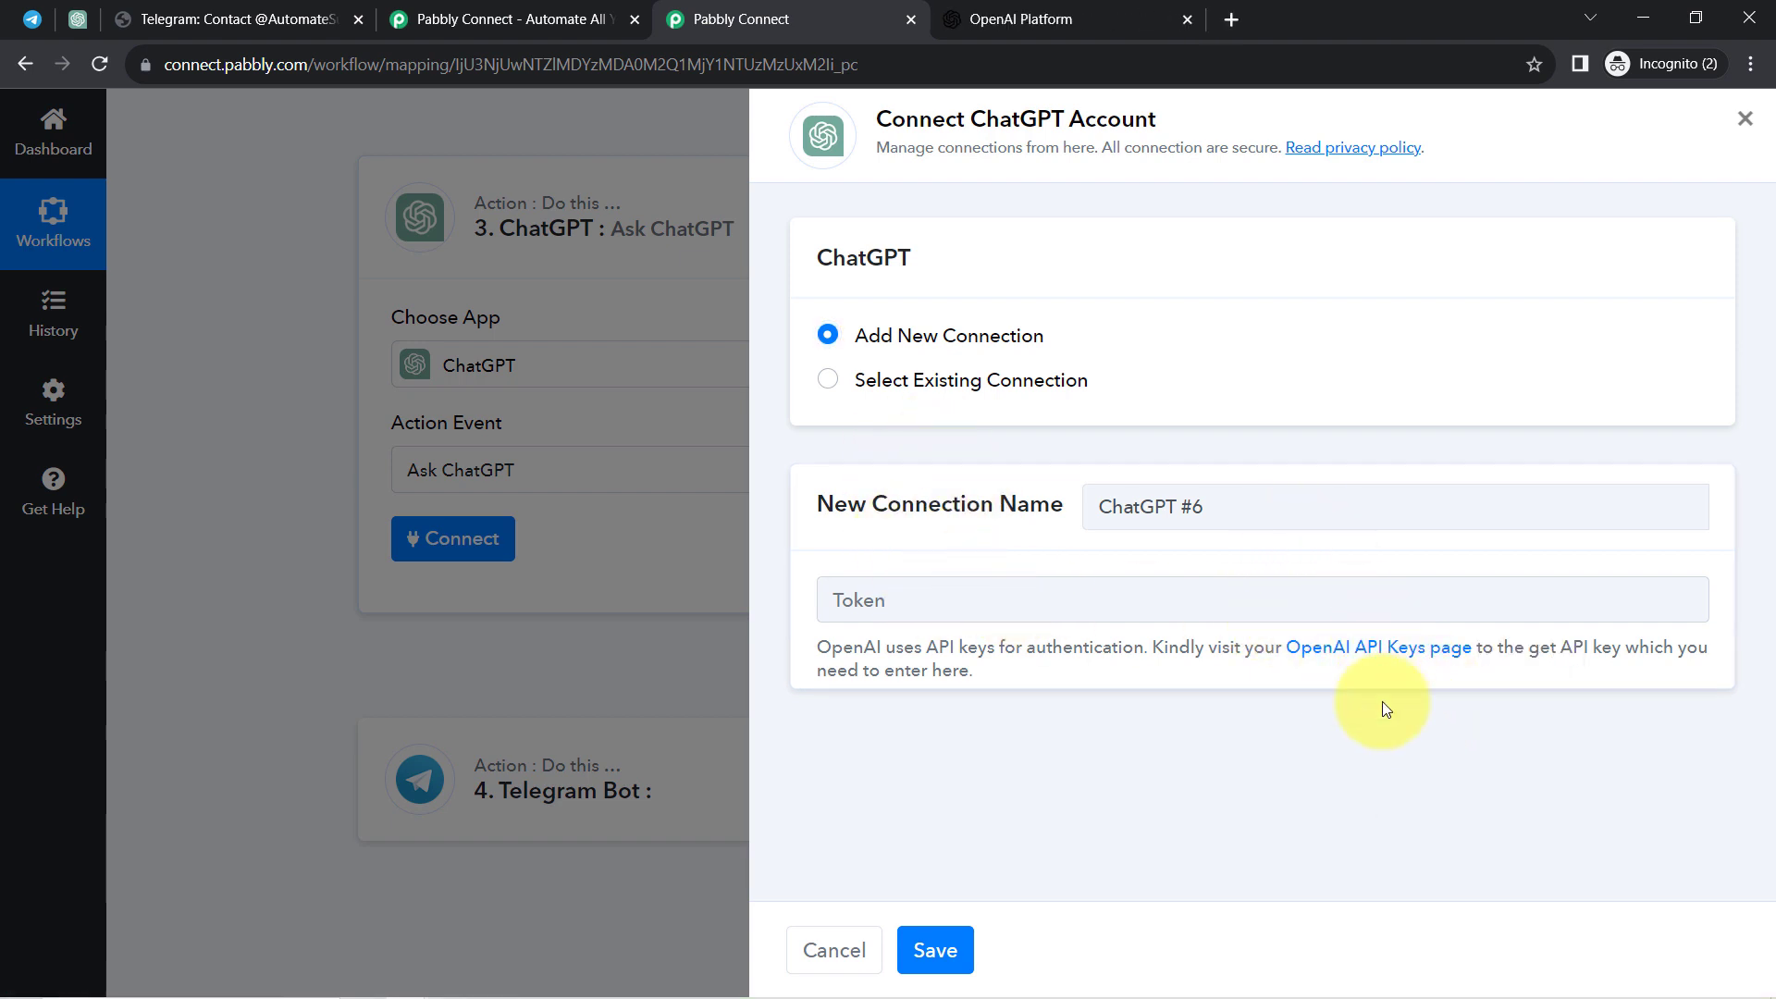
View the OpenAI API keys page, then return to Pabbly Connect and connect the ChatGPT action through the existing connection ChatGPT #5
{"action": "left_click", "coordinate": [1024, 16]}
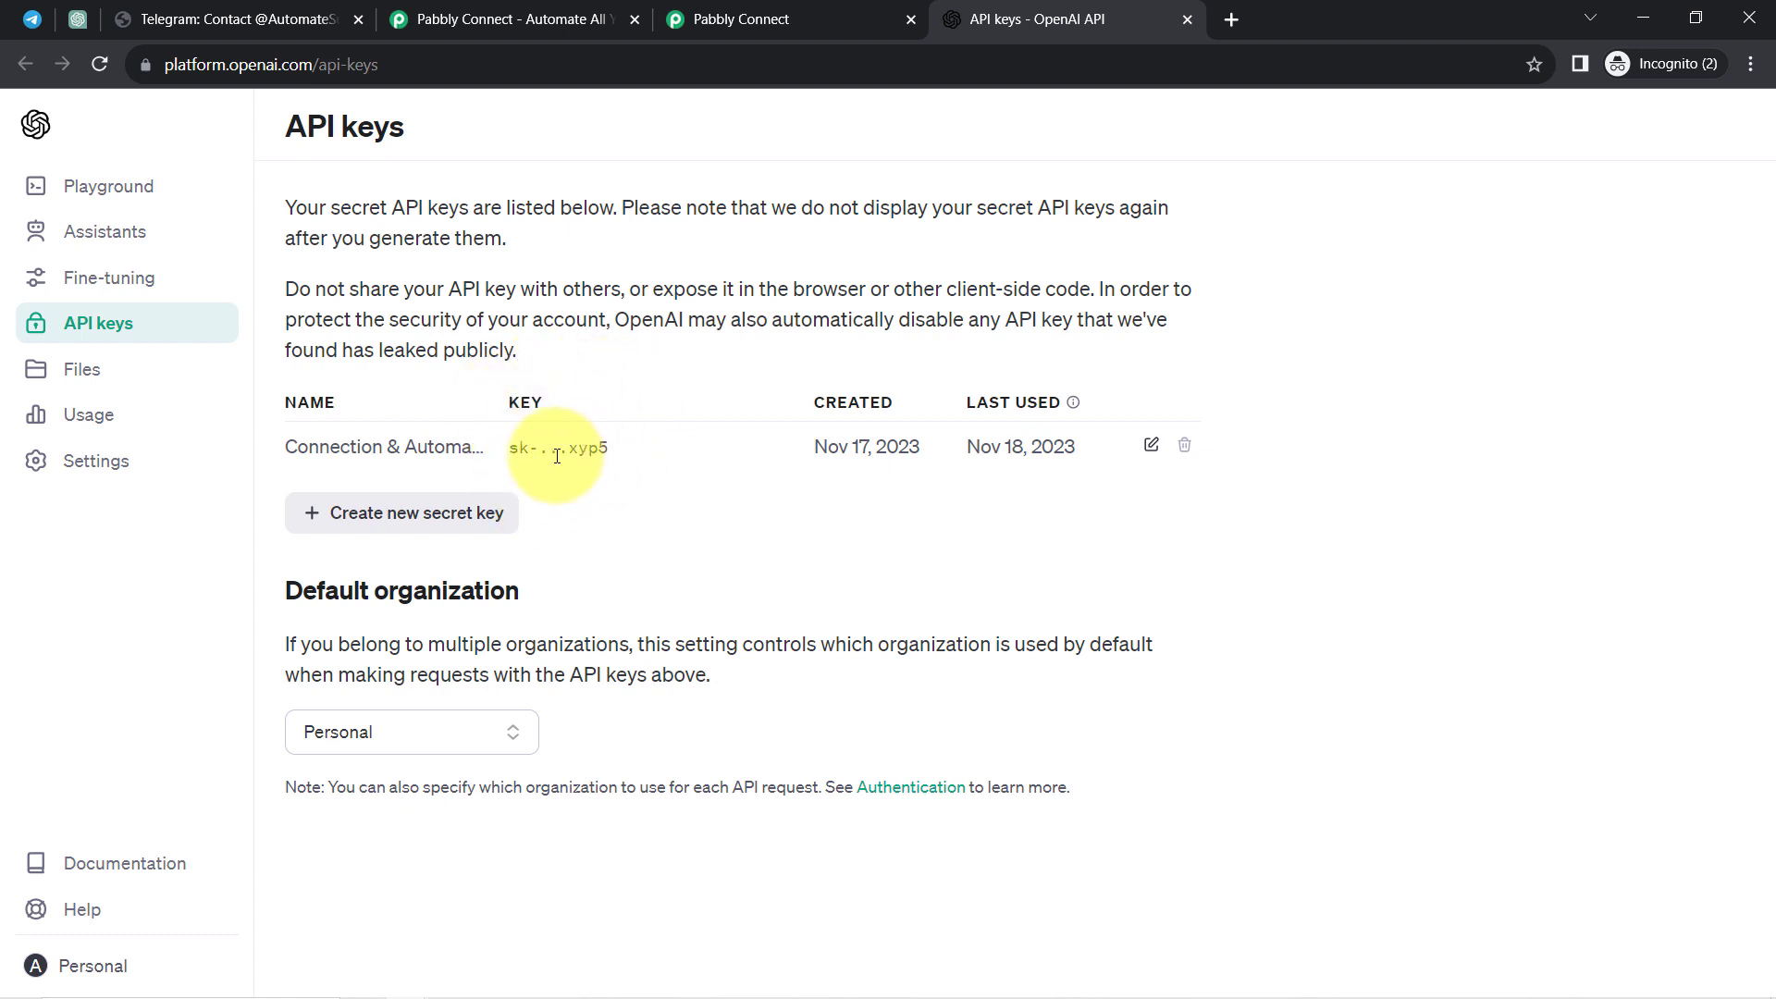
{"action": "left_click", "coordinate": [727, 11]}
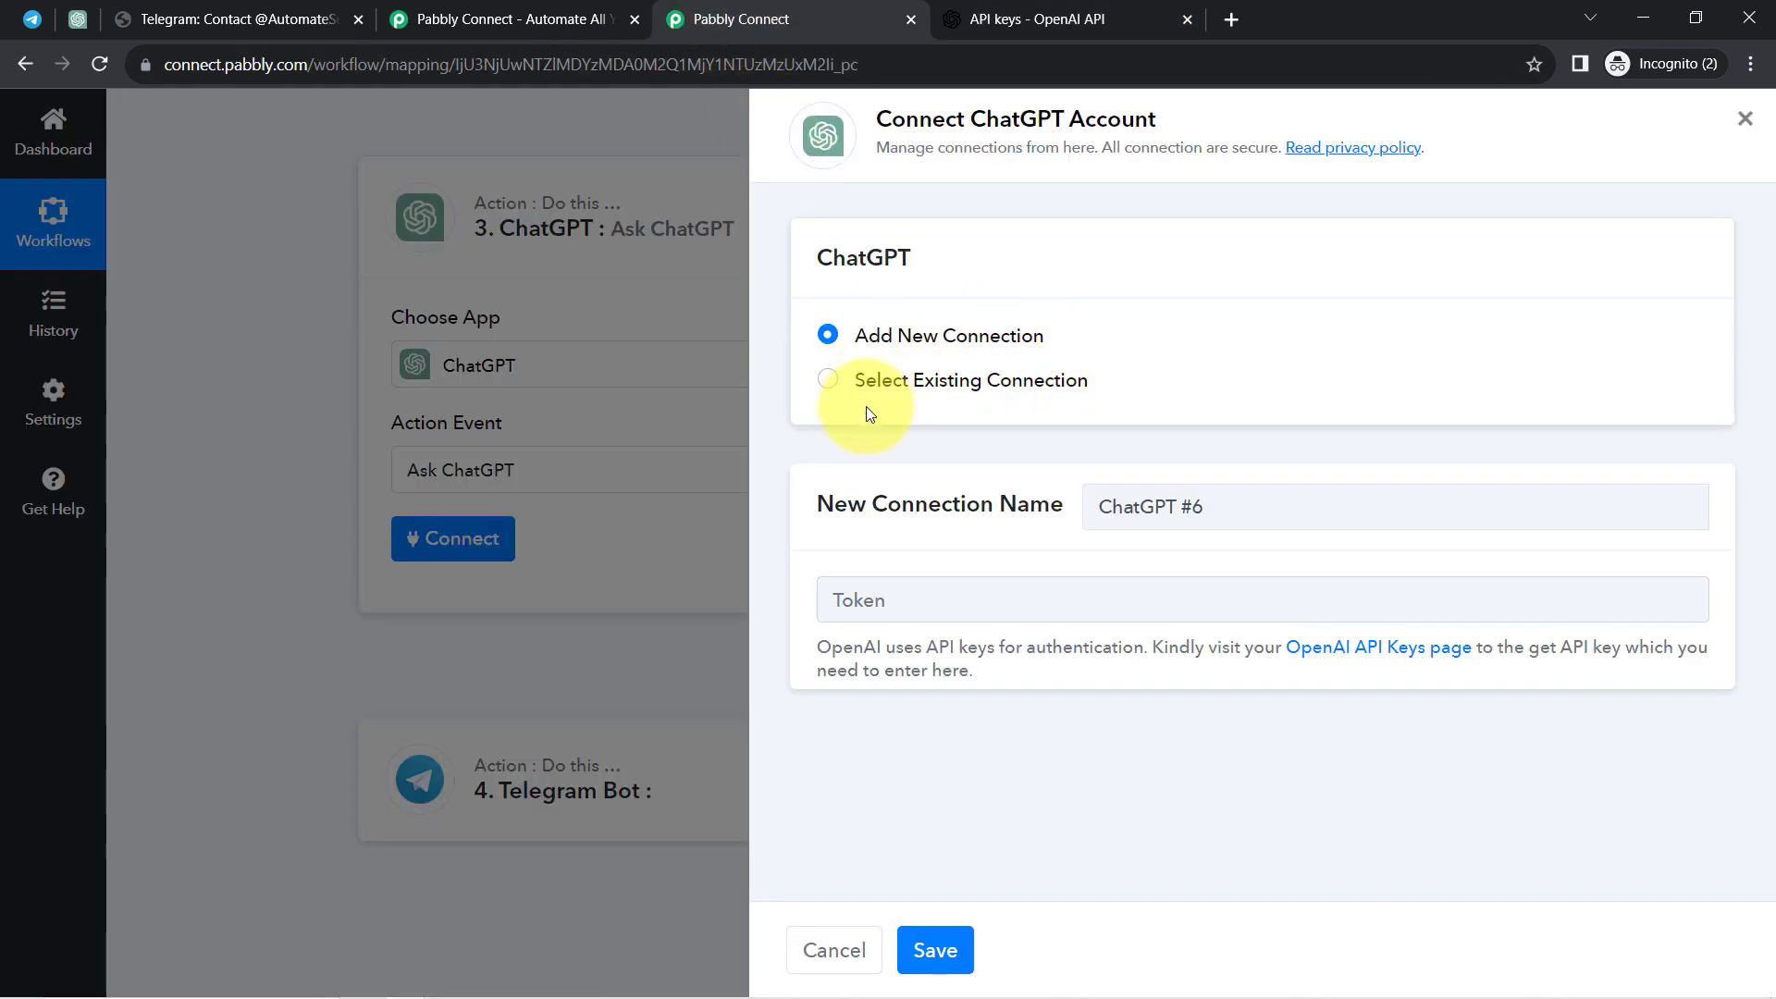
{"action": "left_click", "coordinate": [923, 384]}
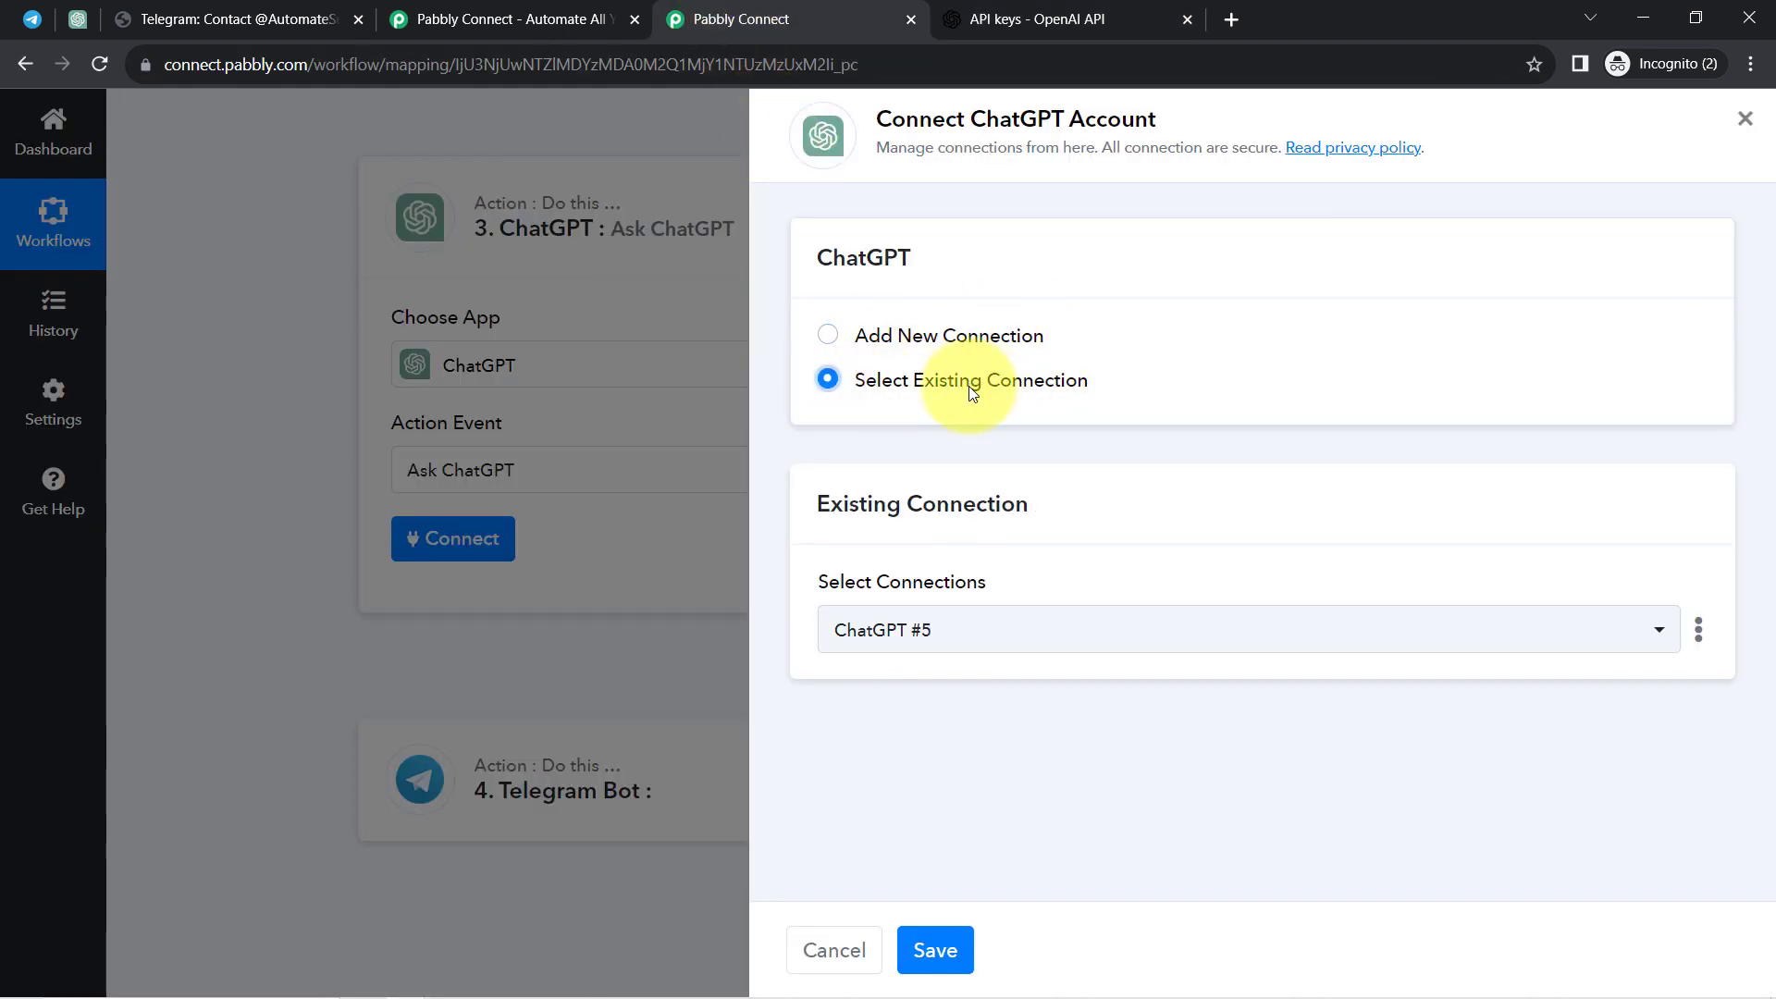
{"action": "left_click", "coordinate": [951, 948]}
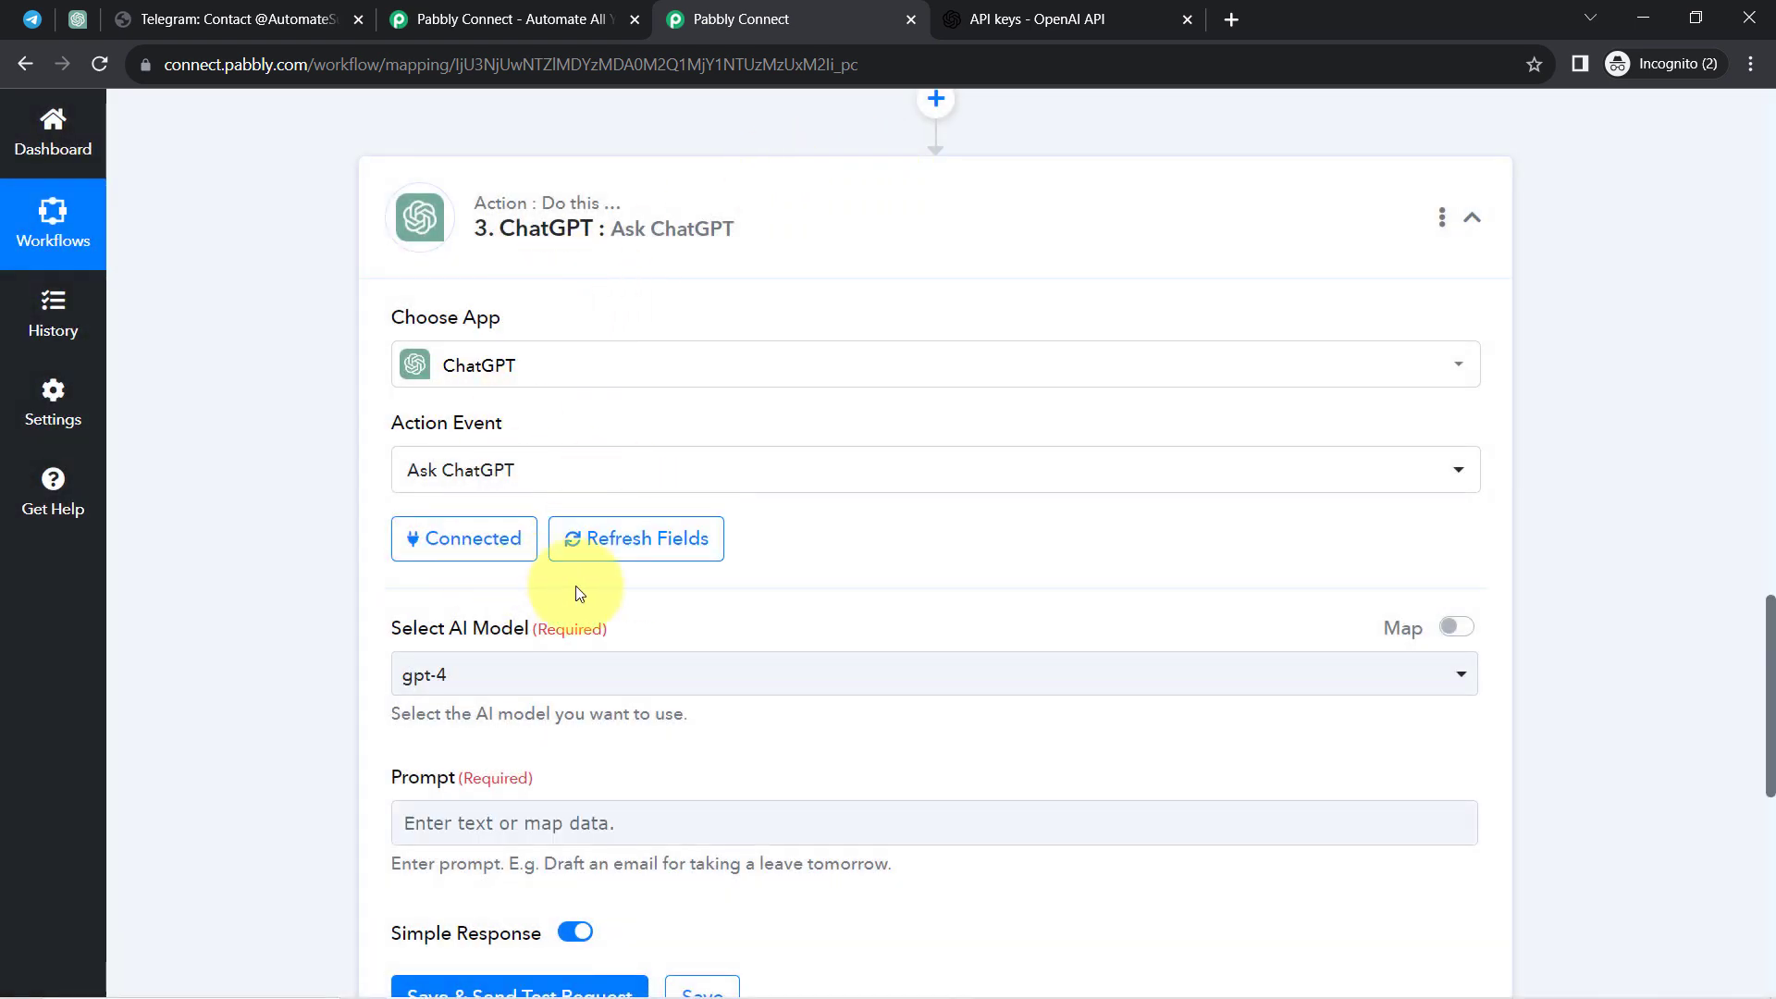
Set the ChatGPT action's AI model to gpt-3.5-turbo
{"action": "left_click_drag", "start_coordinate": [1771, 610], "coordinate": [1771, 668]}
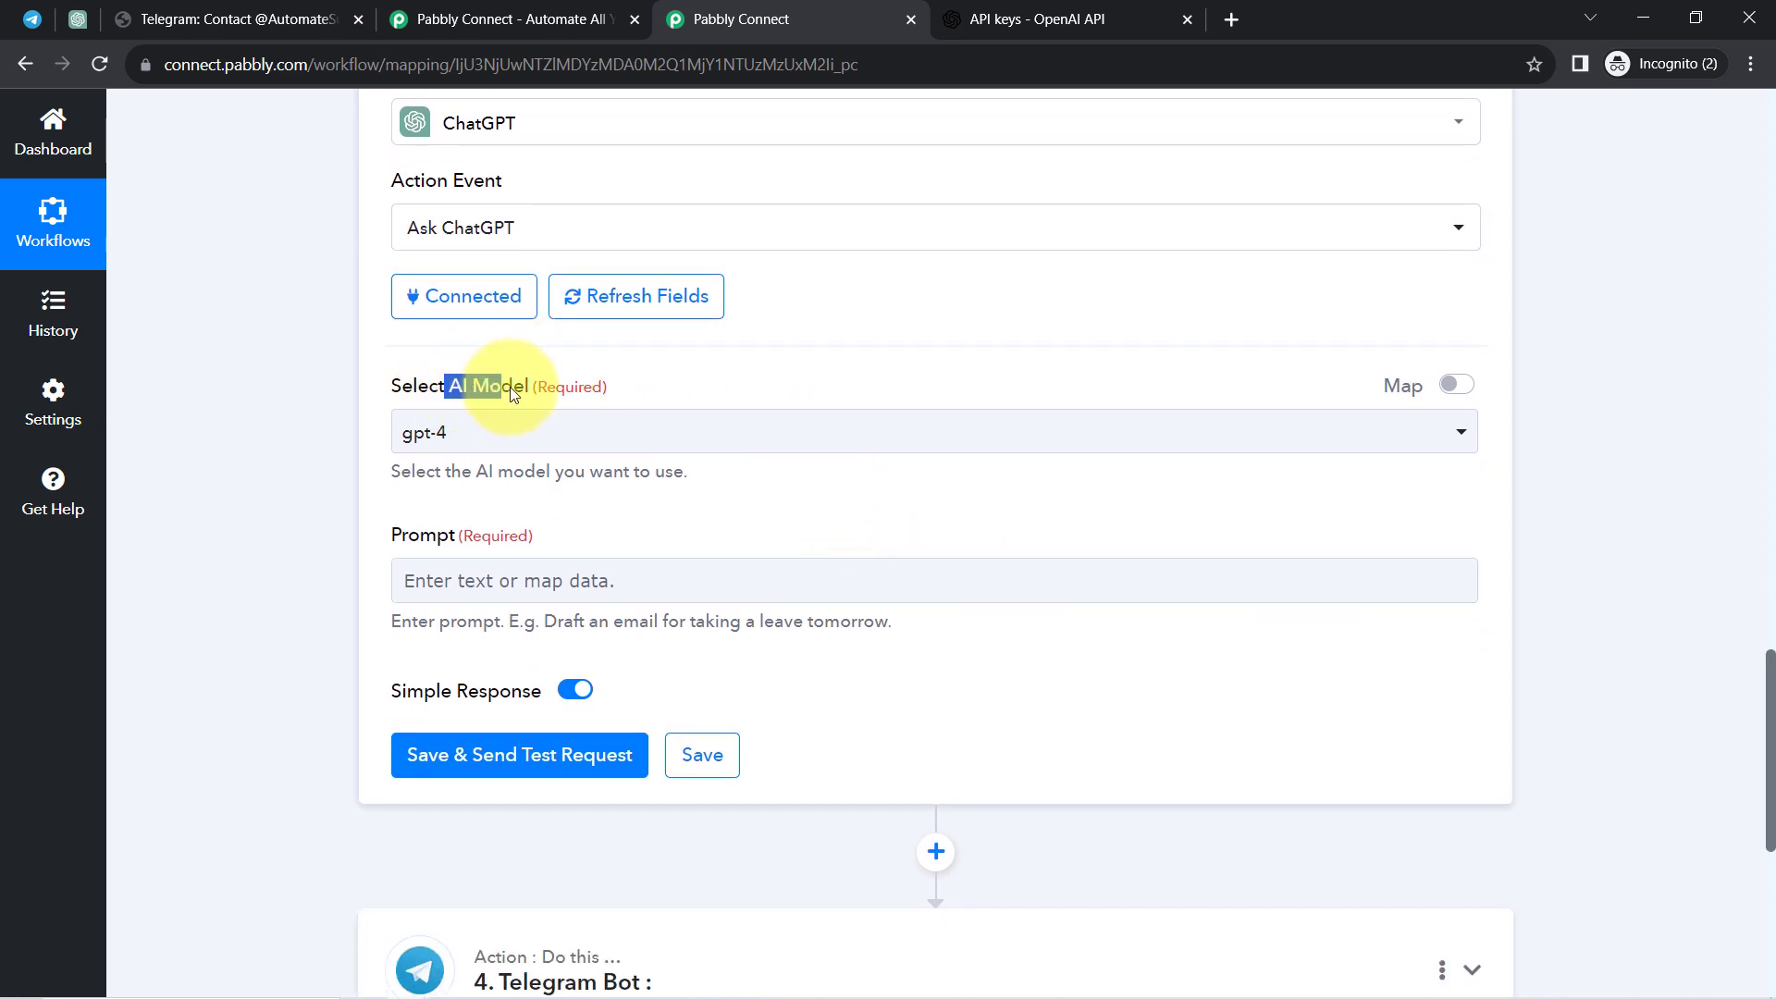
{"action": "left_click", "coordinate": [451, 437]}
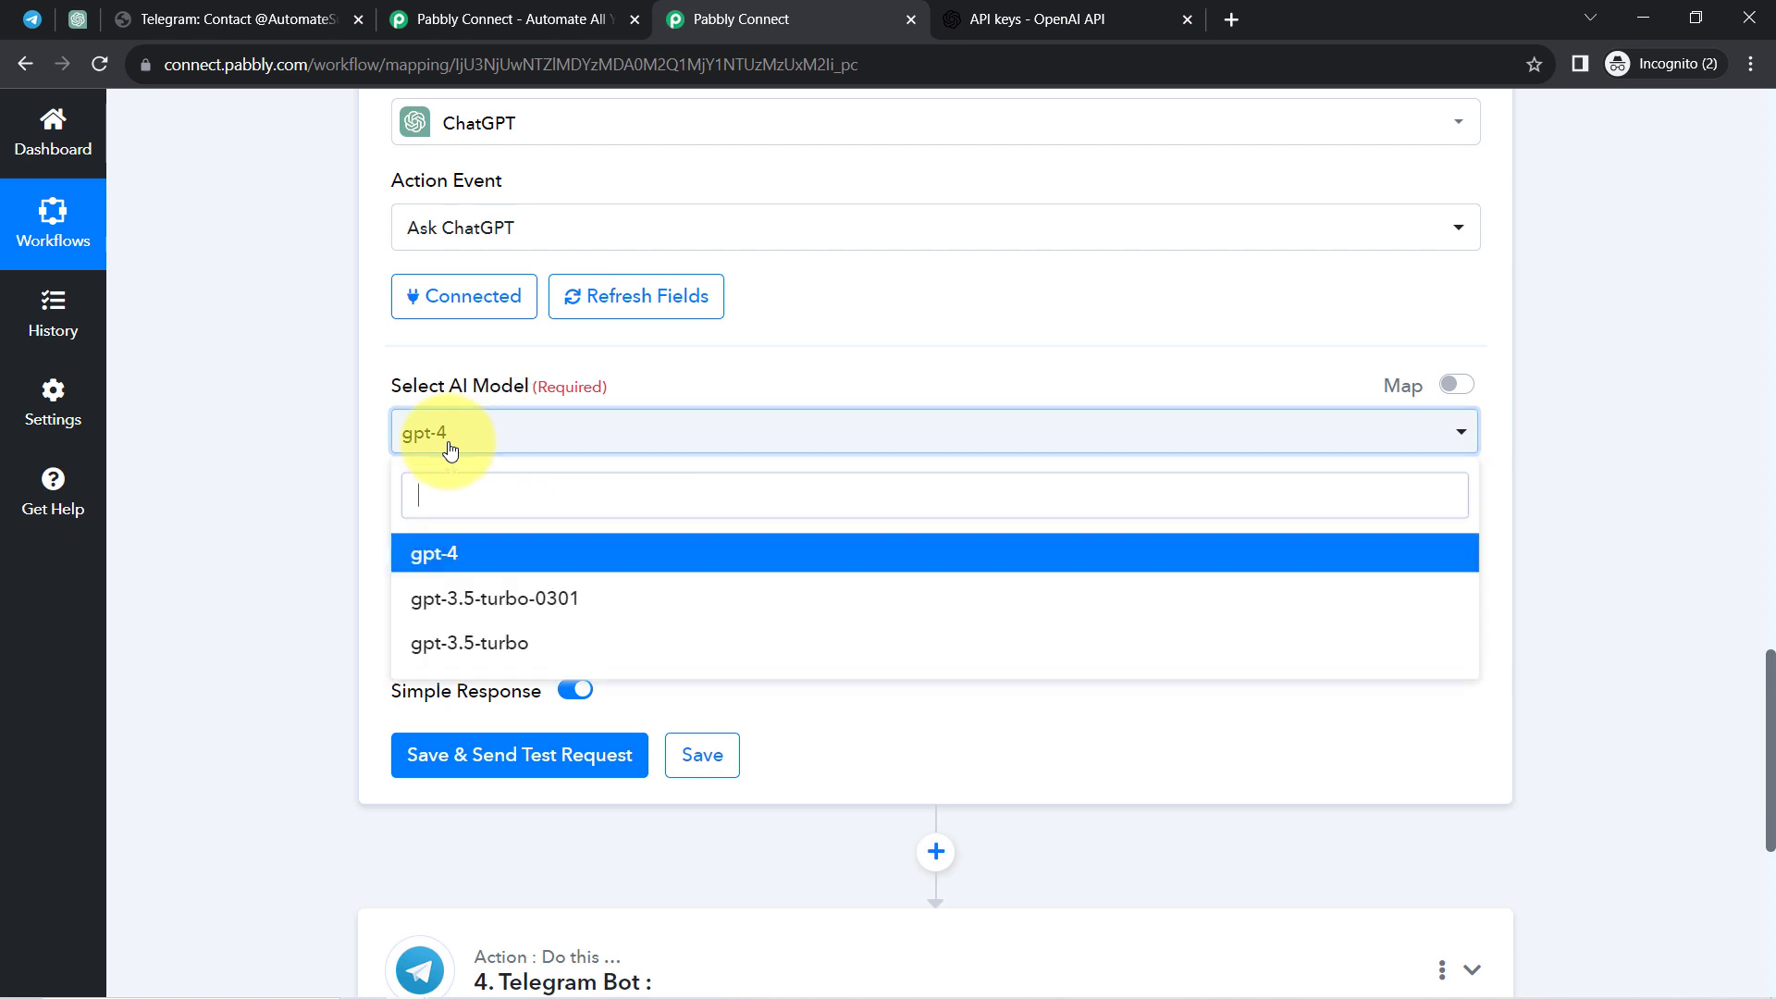
{"action": "left_click", "coordinate": [465, 645]}
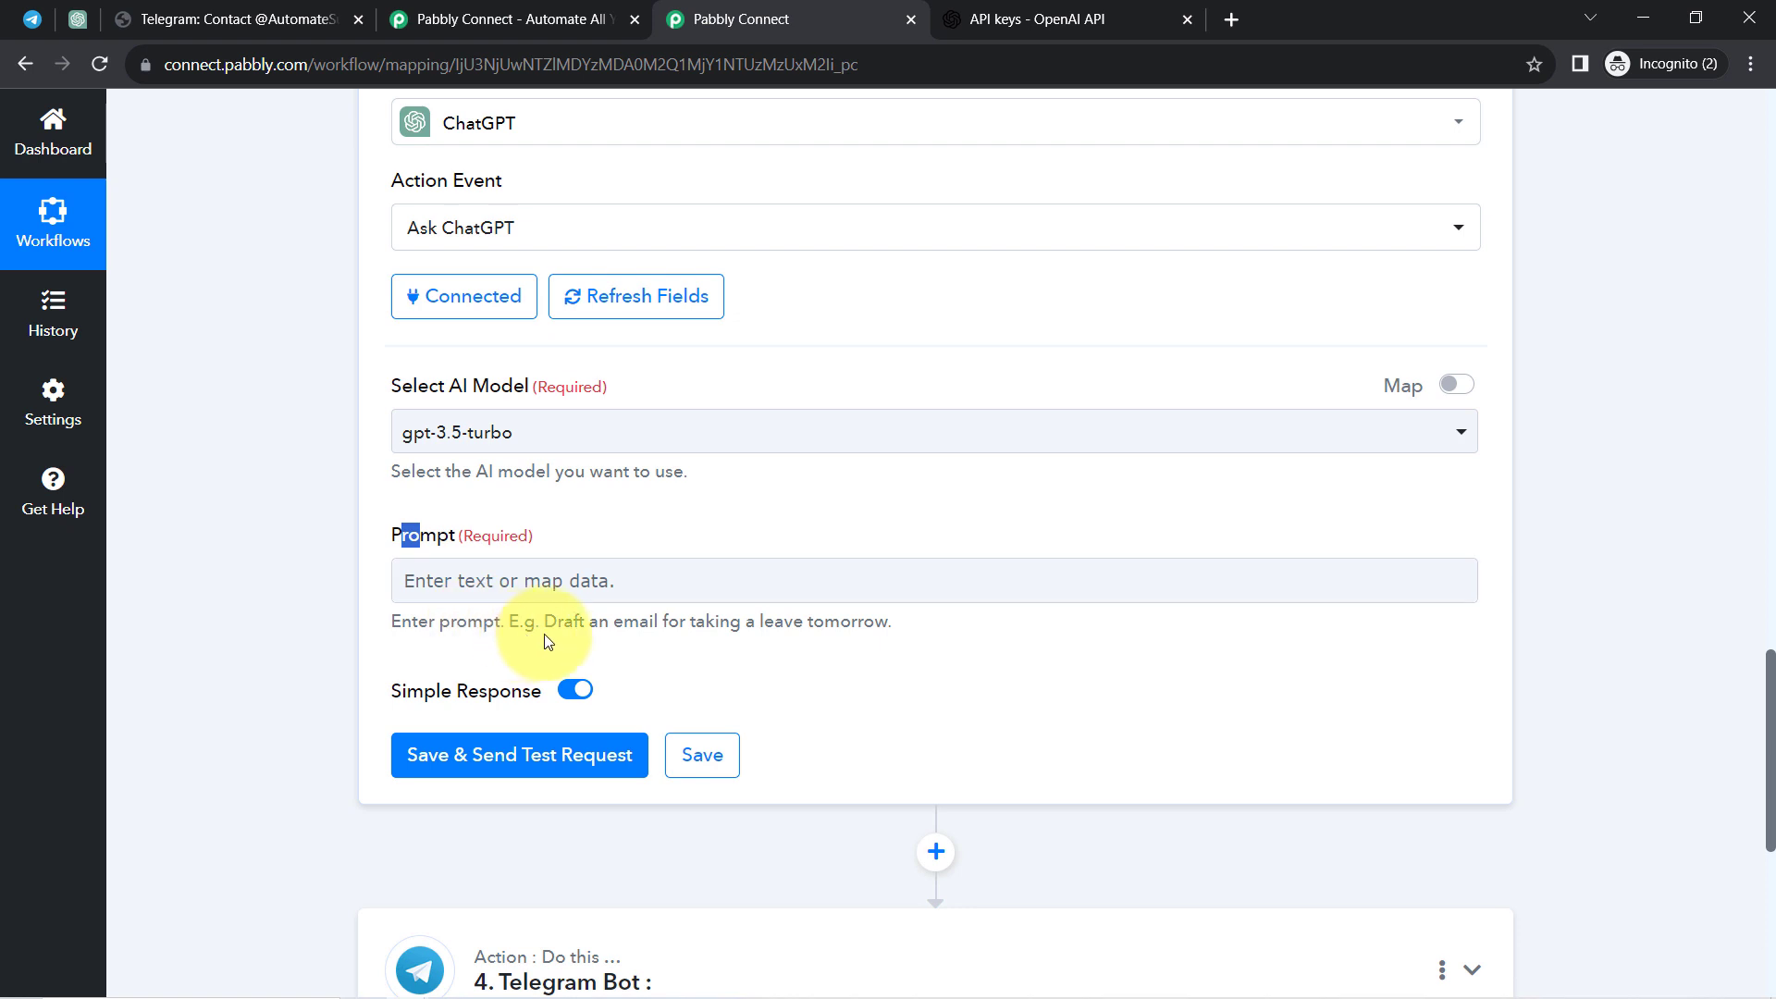
Check the prompt field's example hint and the Message Text in the Telegram trigger's received response, then collapse the response
{"action": "left_click_drag", "start_coordinate": [559, 623], "coordinate": [812, 616]}
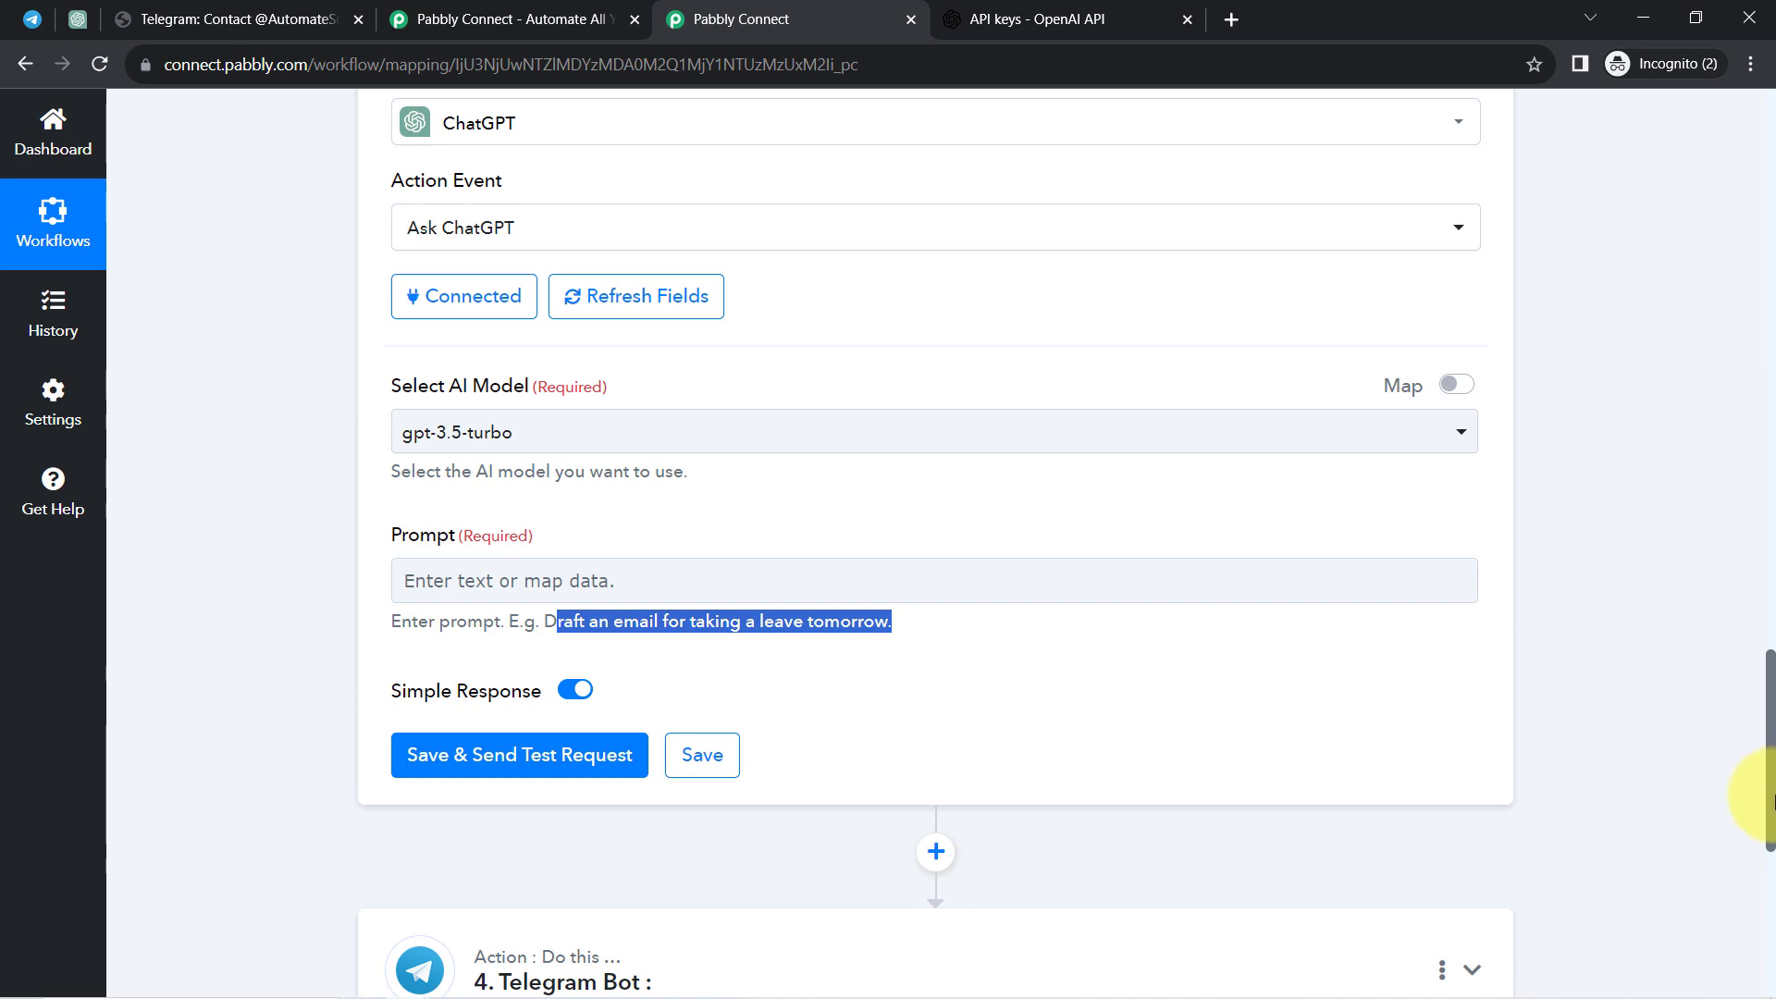
{"action": "left_click_drag", "start_coordinate": [1769, 812], "coordinate": [1662, 343]}
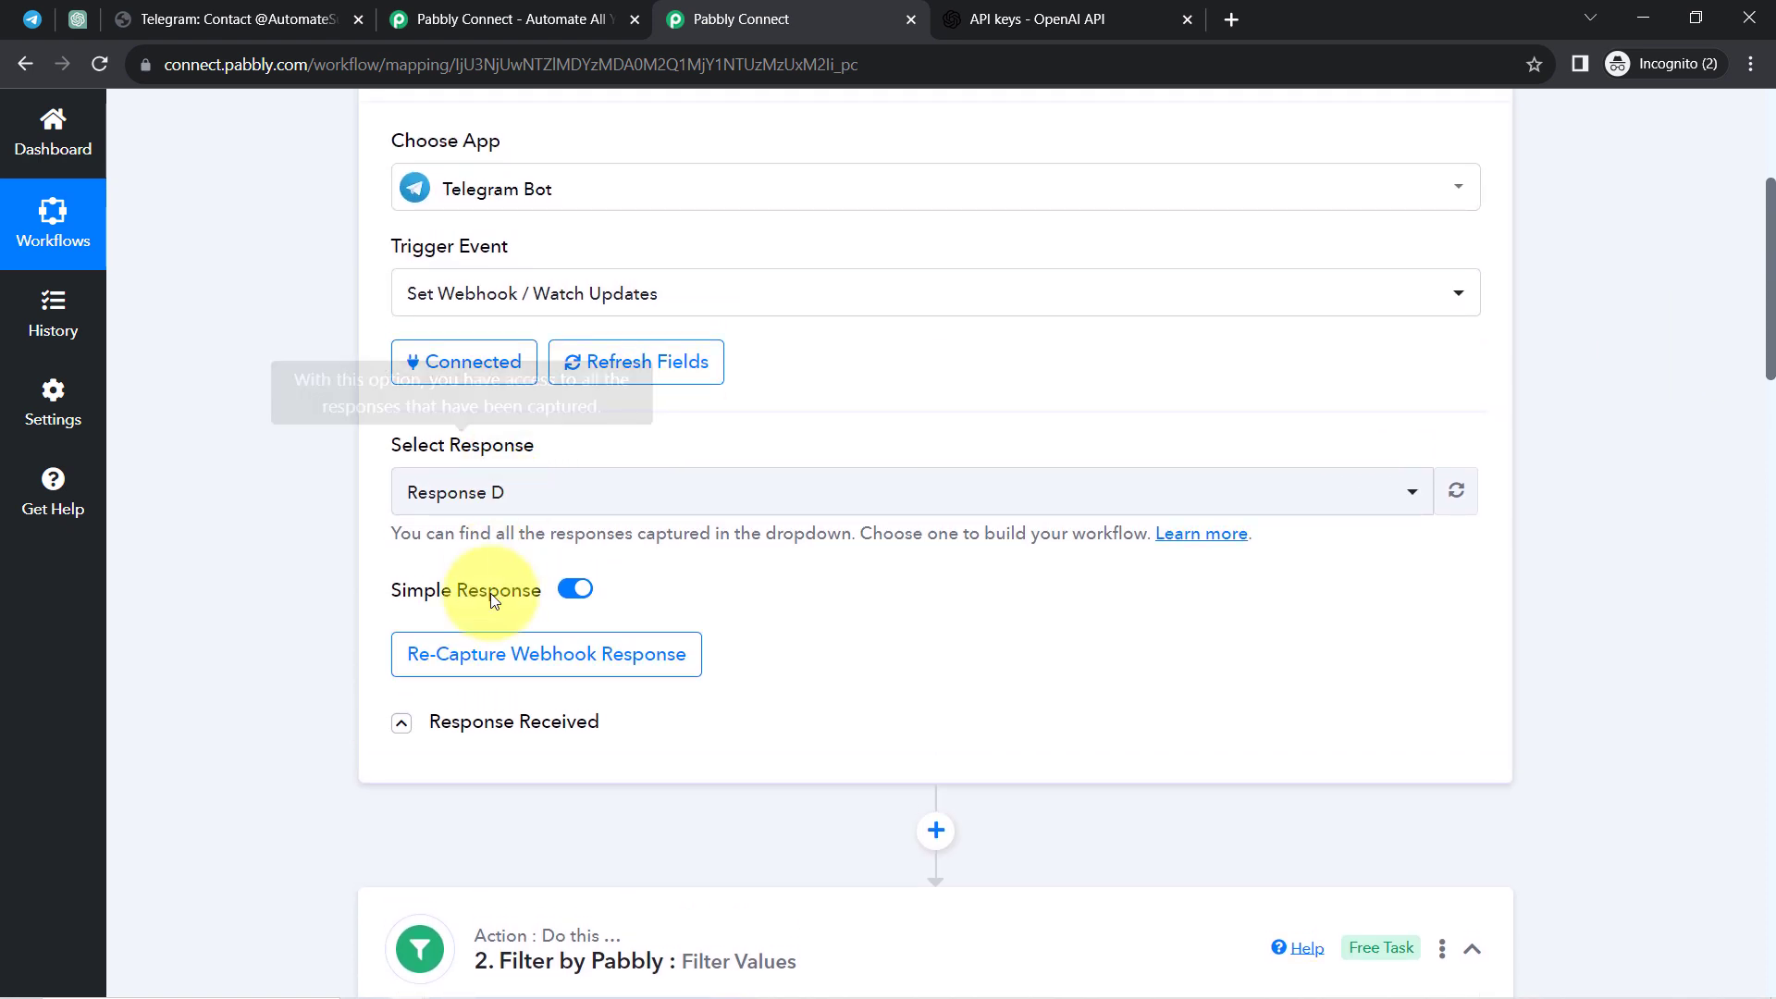
{"action": "left_click", "coordinate": [465, 722]}
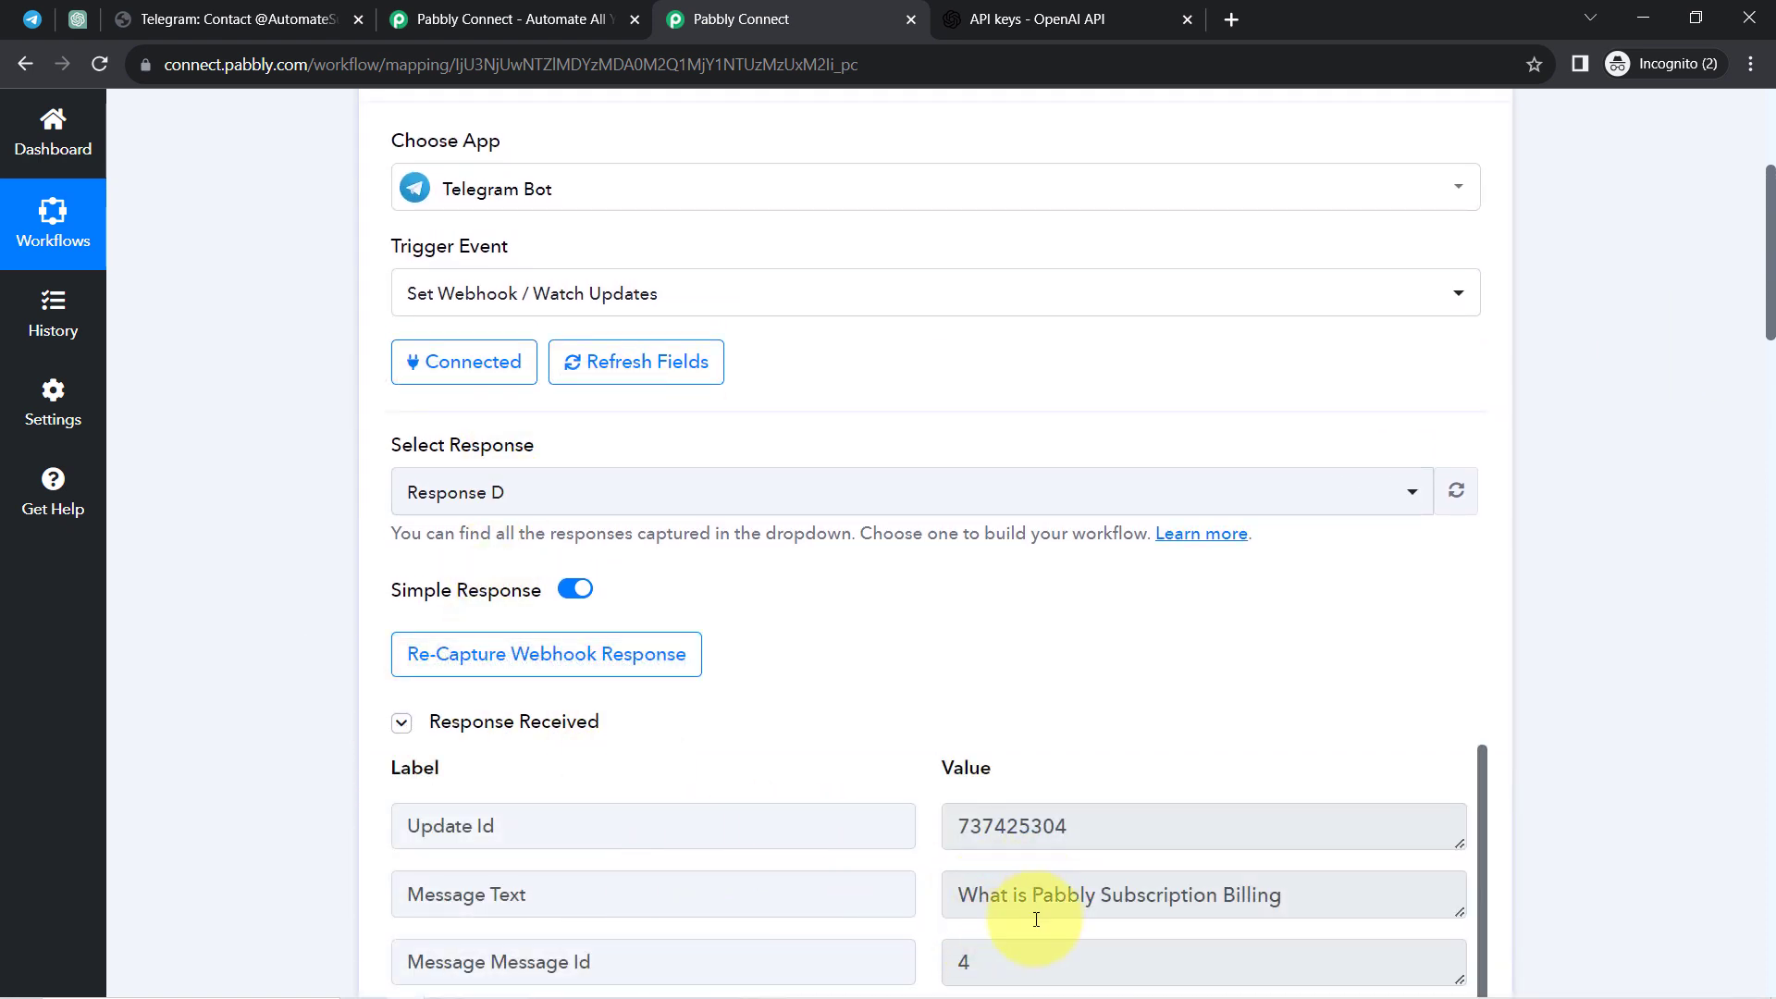
{"action": "left_click", "coordinate": [520, 721]}
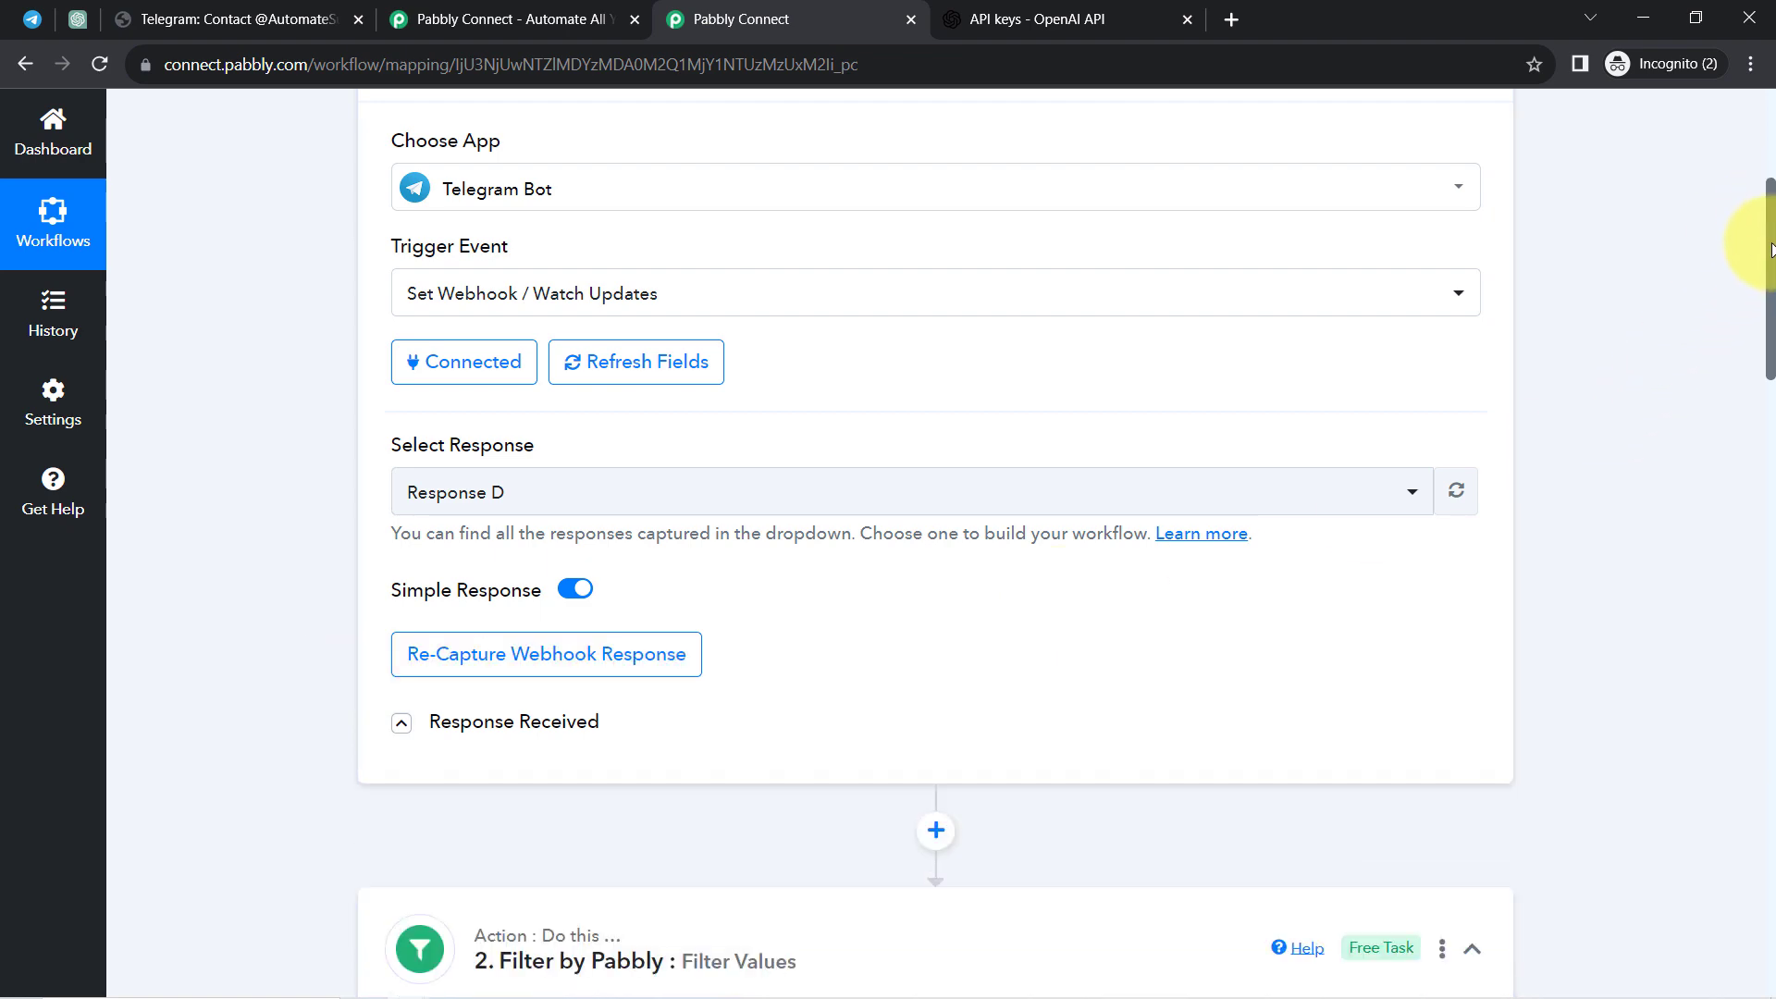
{"action": "left_click_drag", "start_coordinate": [1771, 248], "coordinate": [1769, 728]}
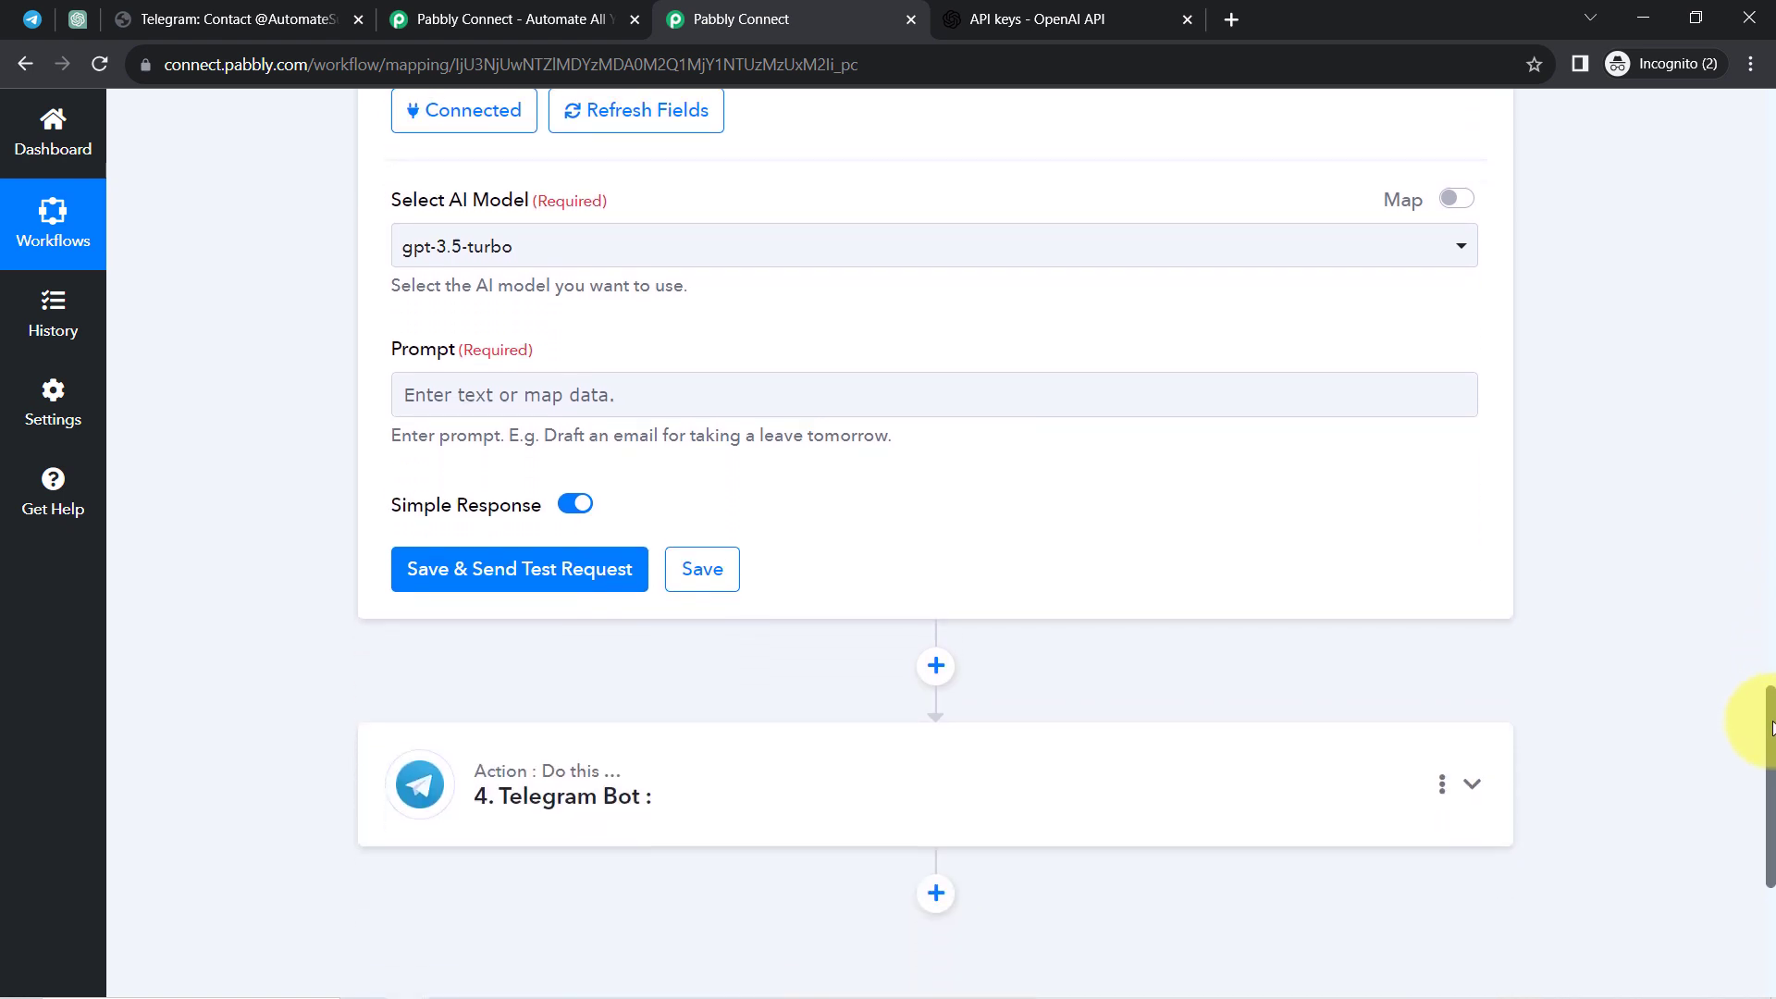
Map the Telegram trigger's Message Text into the ChatGPT prompt, then save and send a test request
{"action": "left_click", "coordinate": [490, 392]}
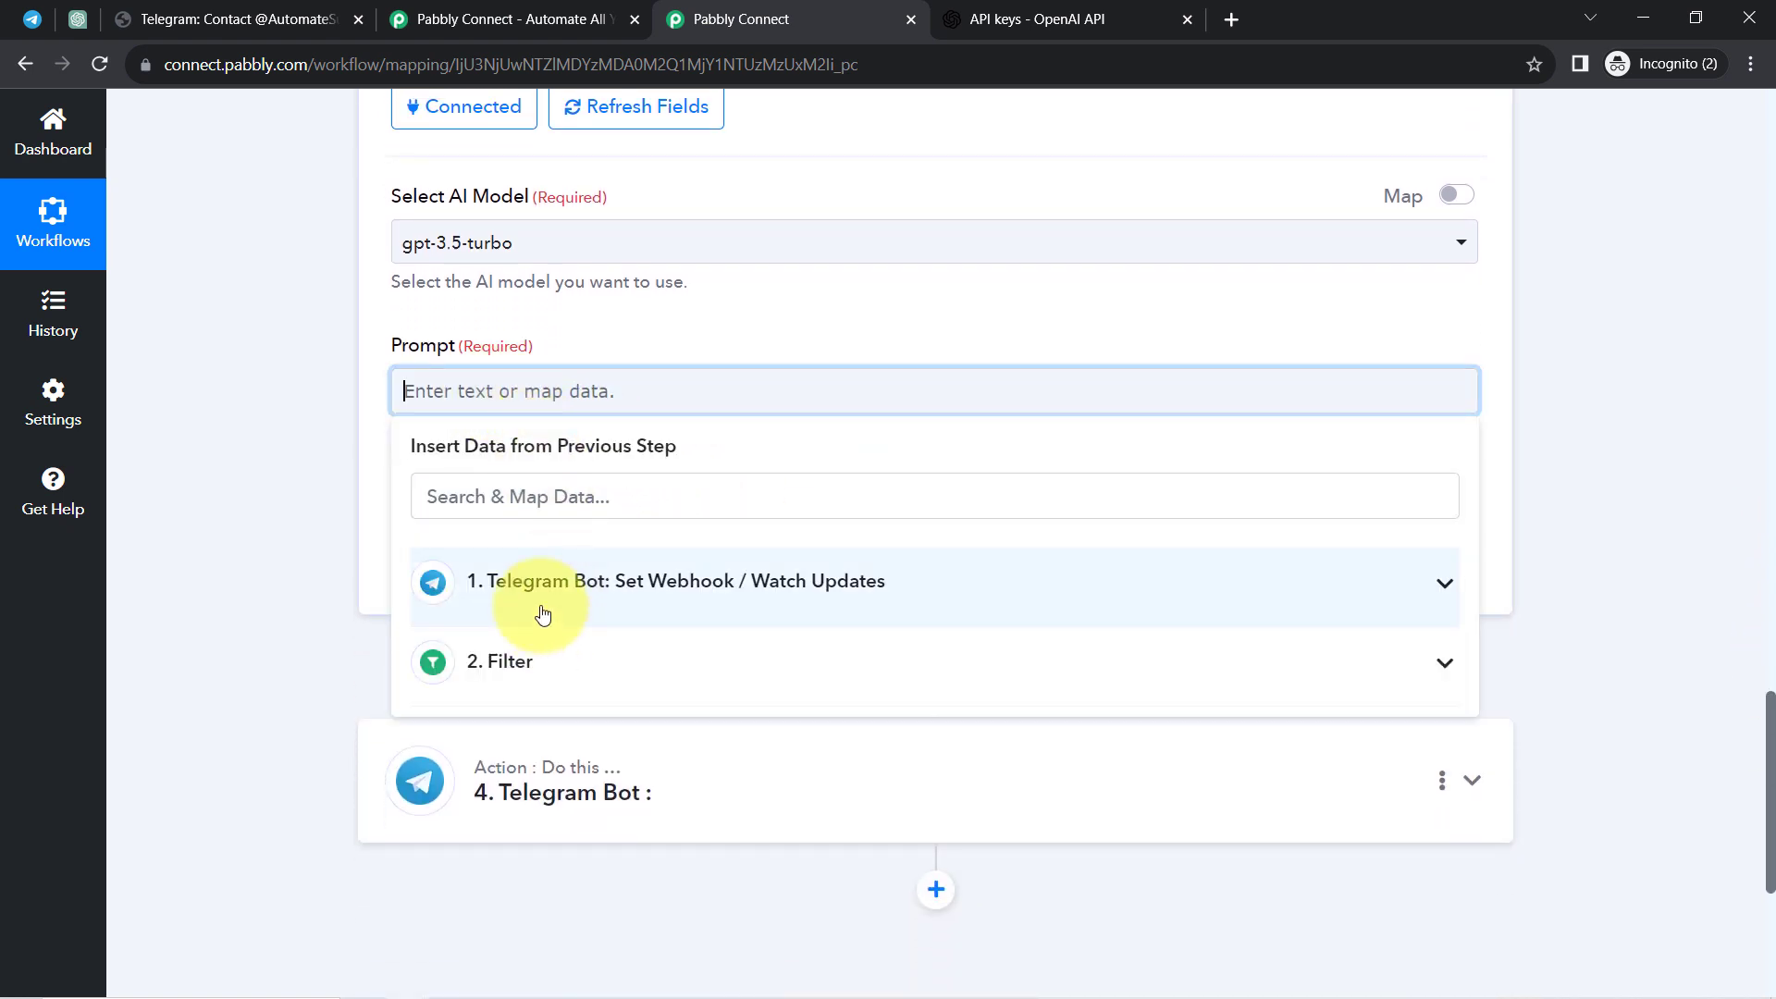
{"action": "left_click", "coordinate": [523, 571]}
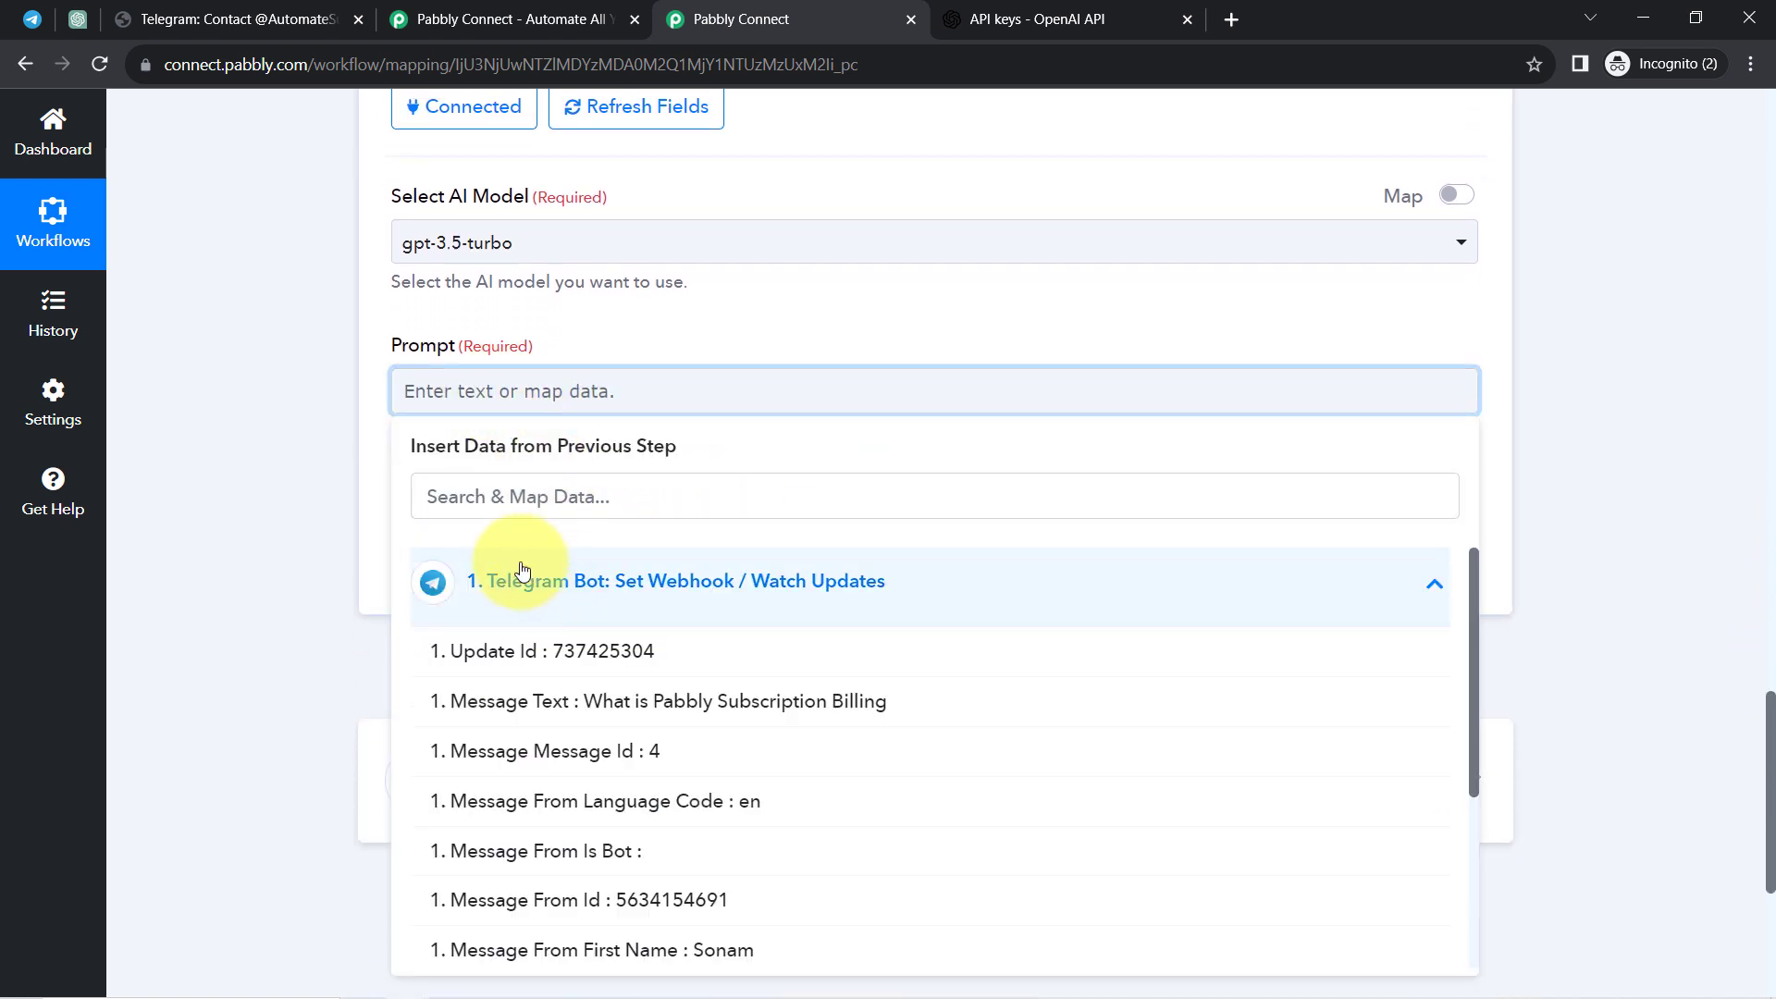
{"action": "left_click", "coordinate": [544, 705]}
{"action": "left_click", "coordinate": [322, 433]}
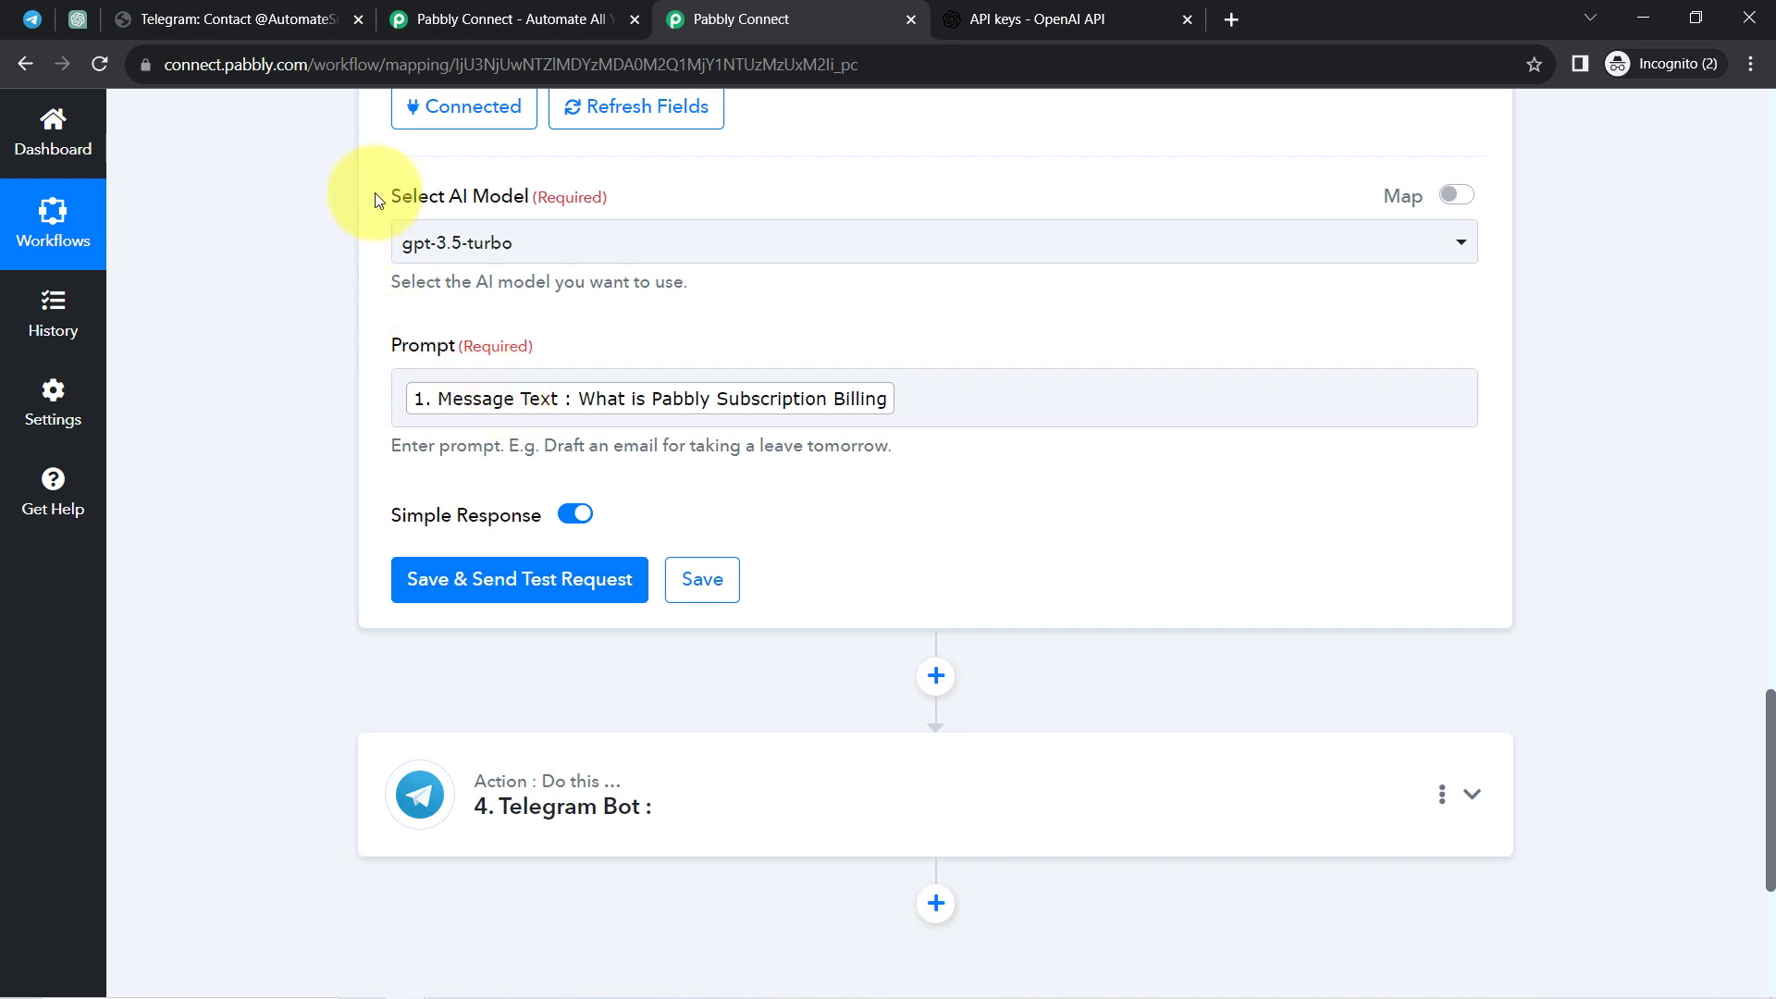
{"action": "left_click", "coordinate": [451, 578]}
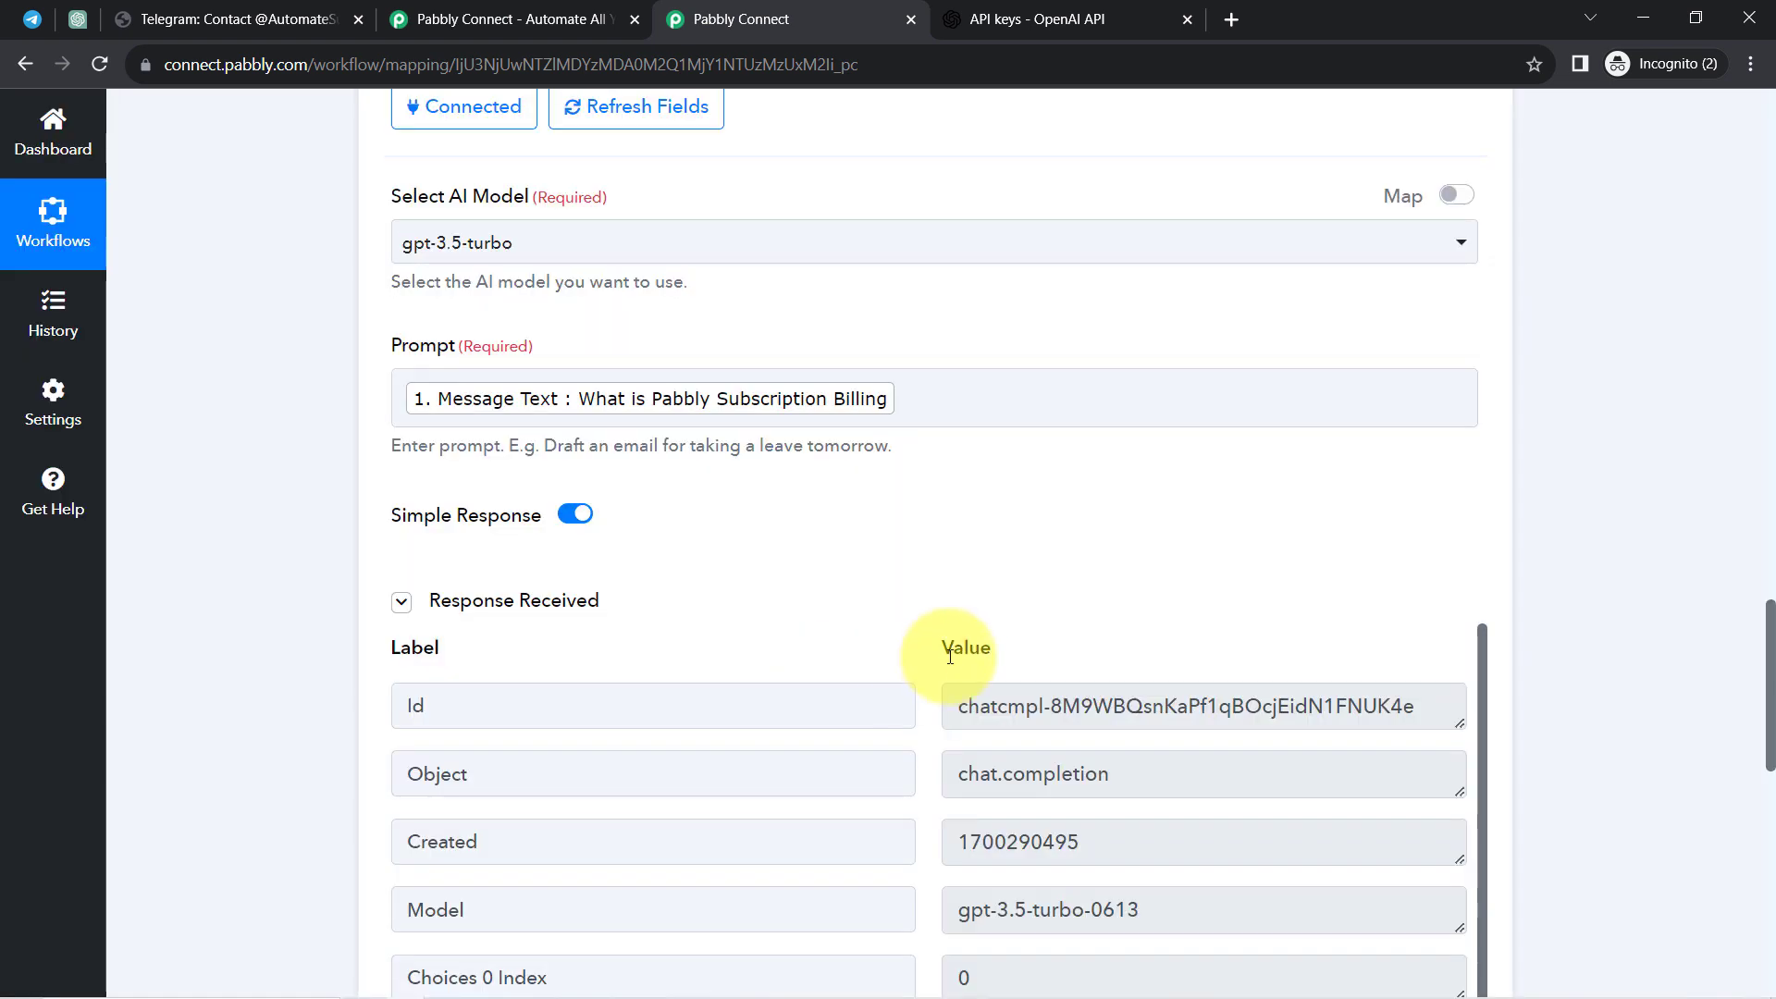
Enlarge and read the Choices 0 Message Content in the ChatGPT response, then check the AutomateSupportwithChatGPT chat in Telegram and return to Pabbly Connect
{"action": "mouse_move", "coordinate": [950, 656]}
{"action": "left_click_drag", "start_coordinate": [1770, 641], "coordinate": [1700, 733]}
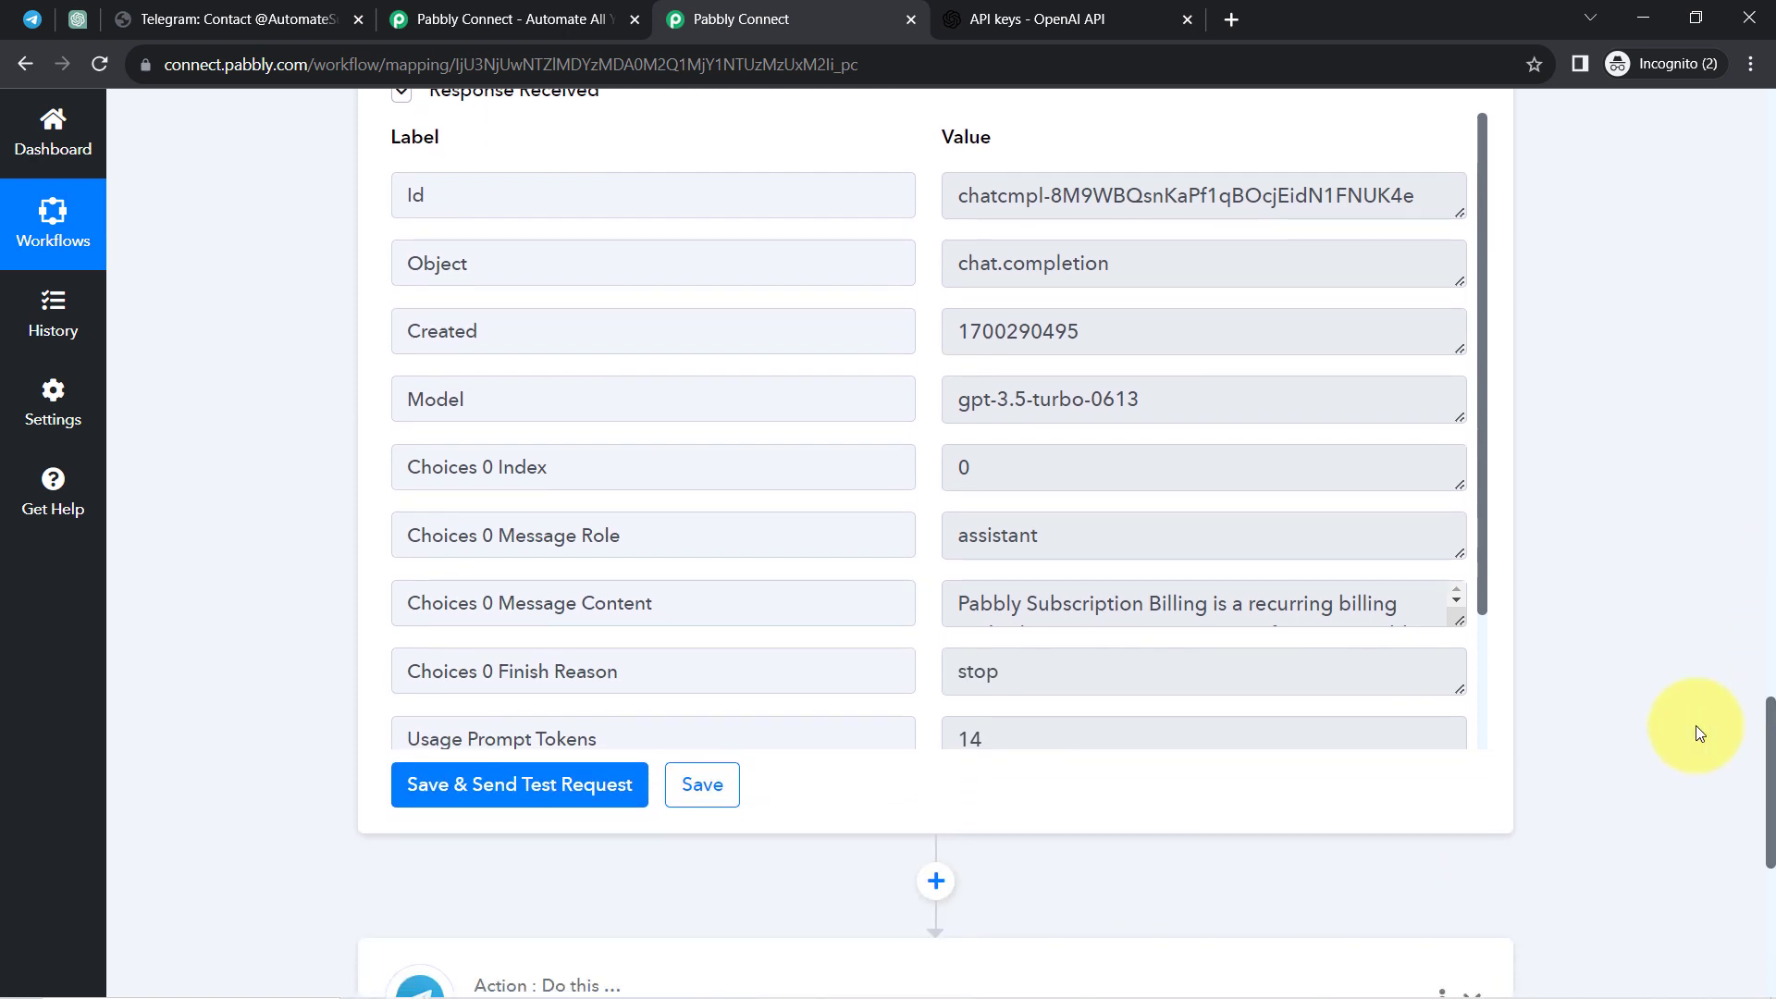
{"action": "left_click_drag", "start_coordinate": [470, 615], "coordinate": [648, 605]}
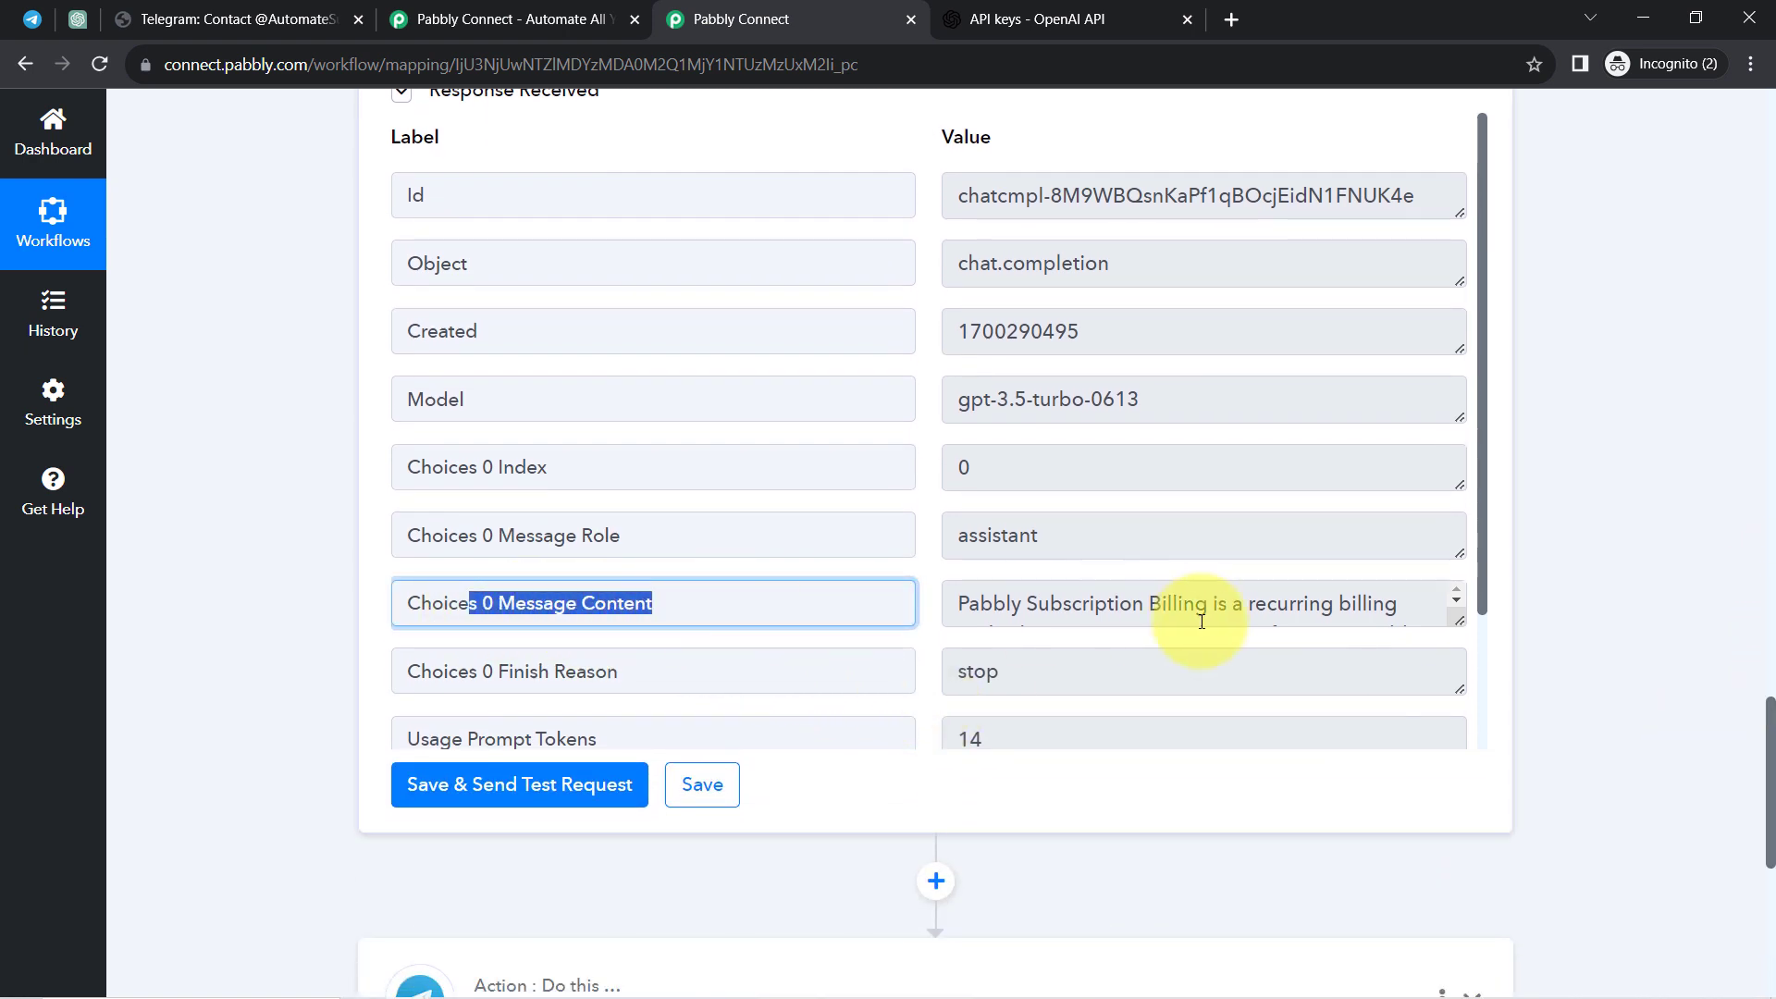
{"action": "left_click_drag", "start_coordinate": [1452, 623], "coordinate": [1462, 830]}
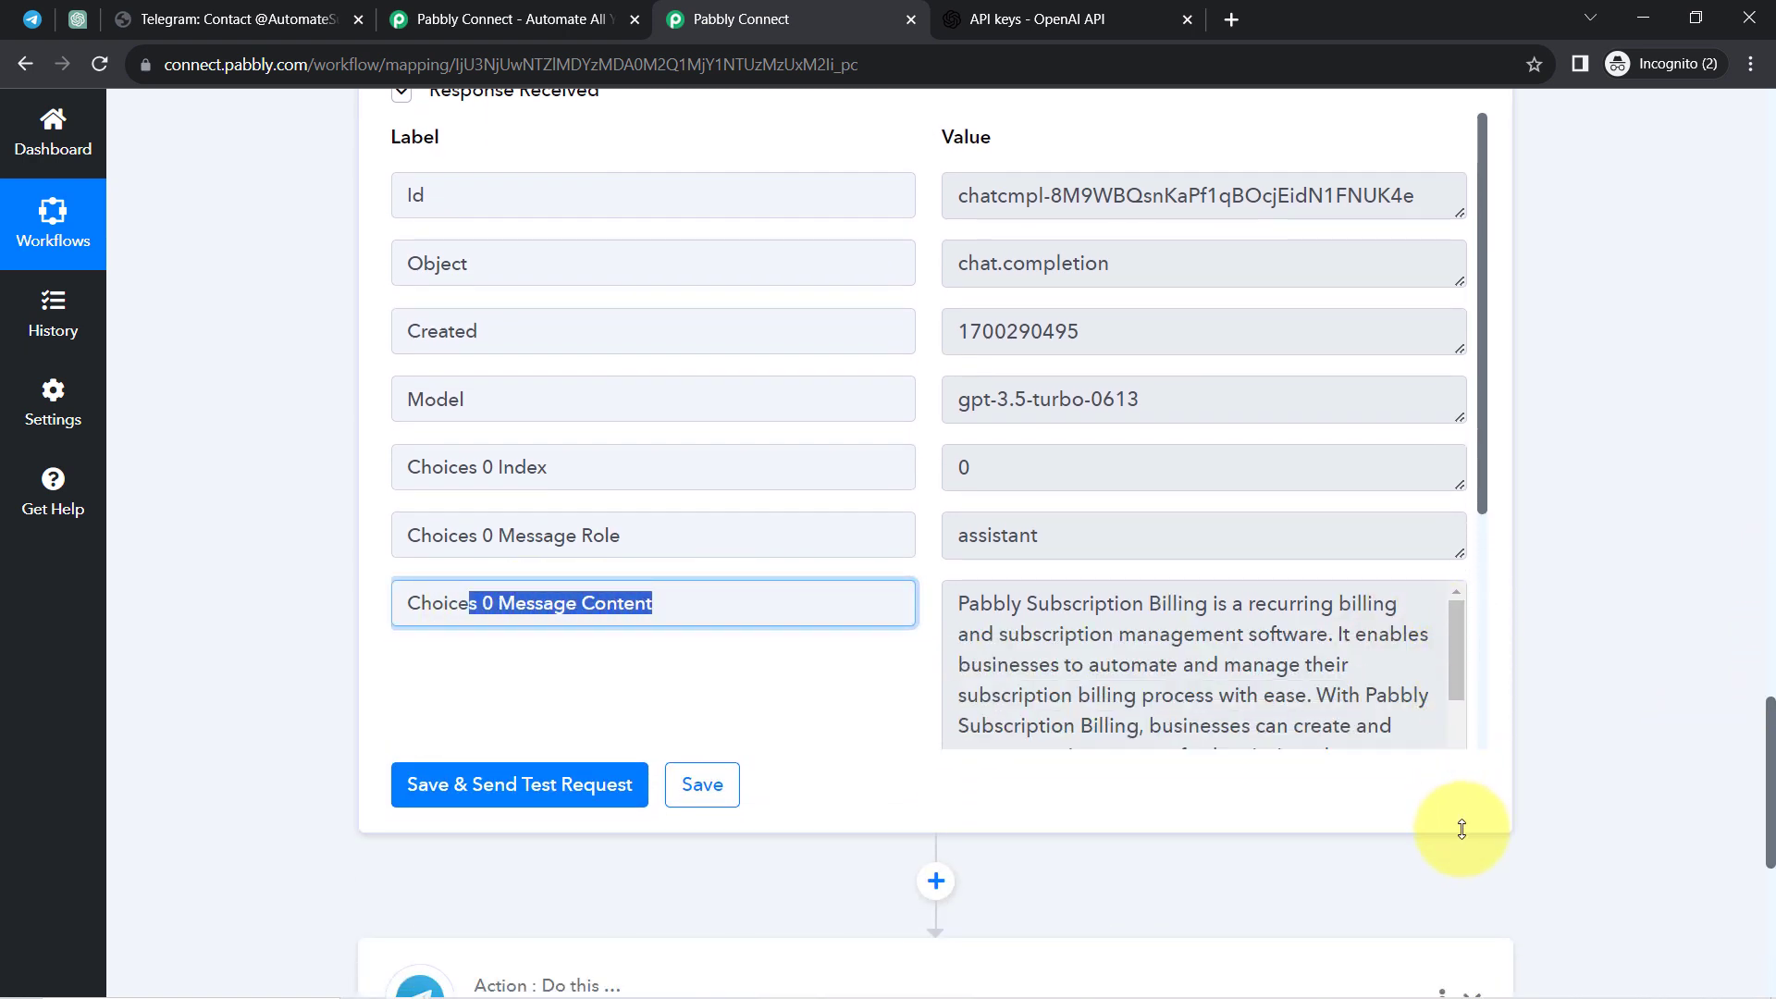
{"action": "left_click_drag", "start_coordinate": [1480, 419], "coordinate": [1420, 592]}
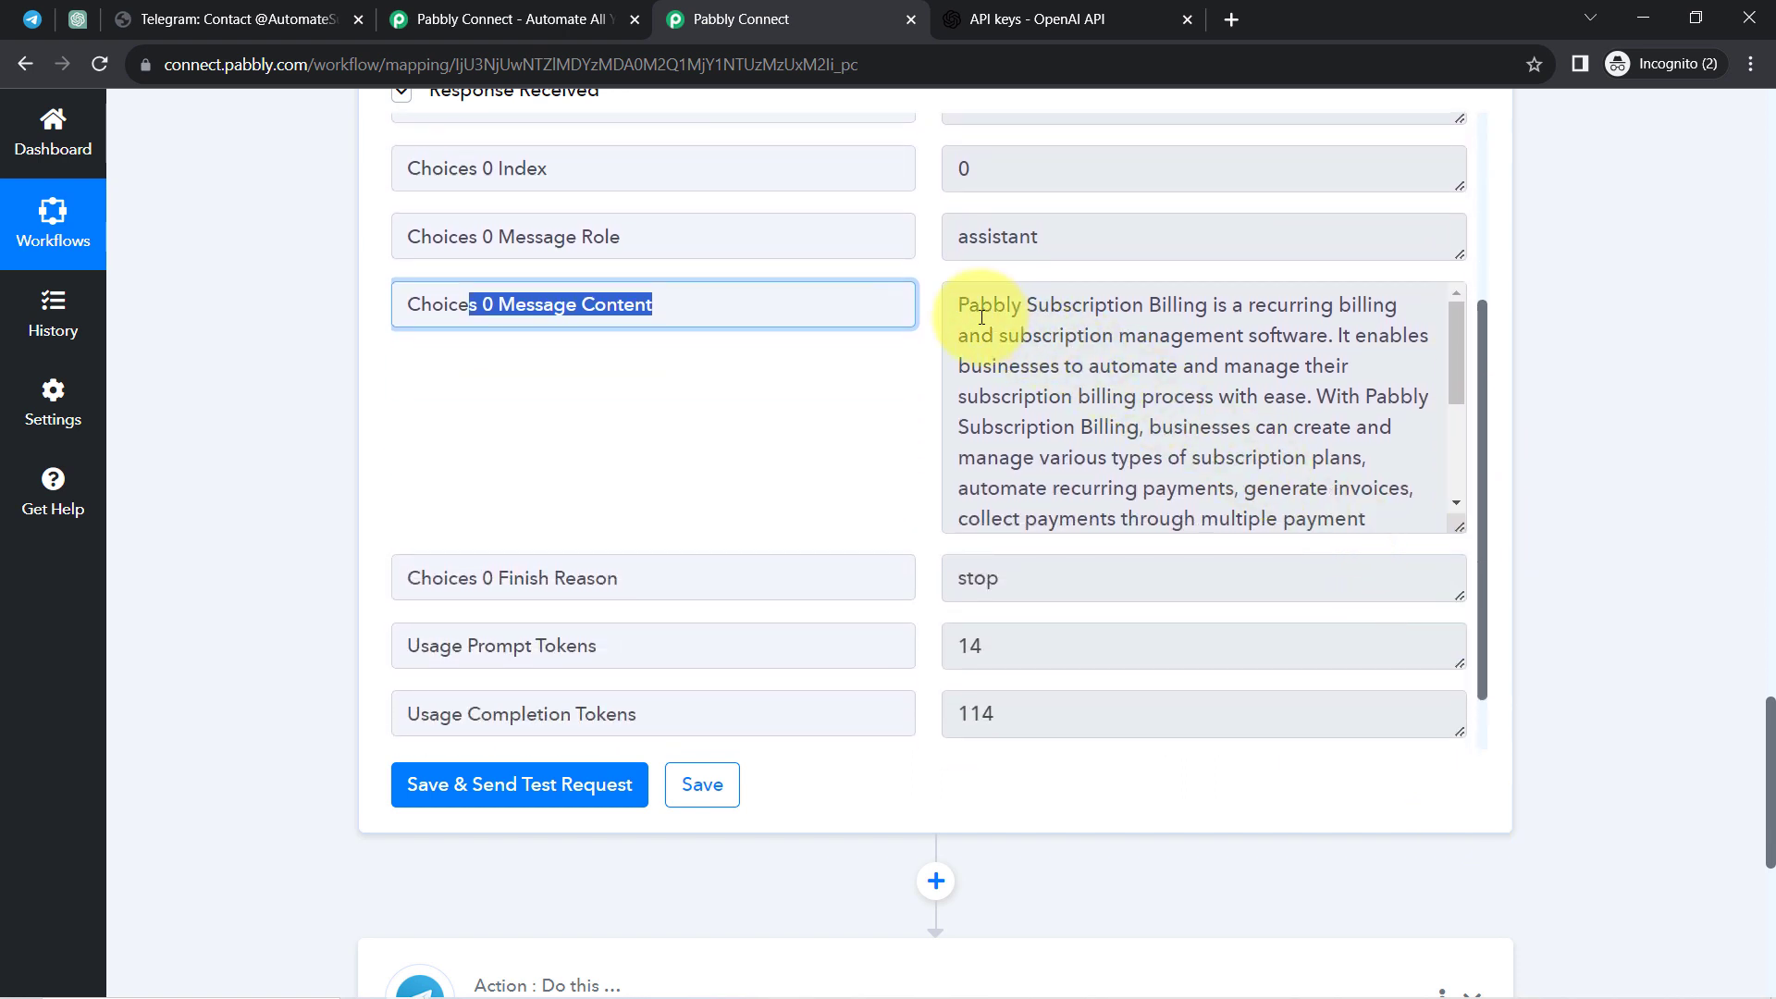
{"action": "left_click_drag", "start_coordinate": [958, 306], "coordinate": [1236, 294]}
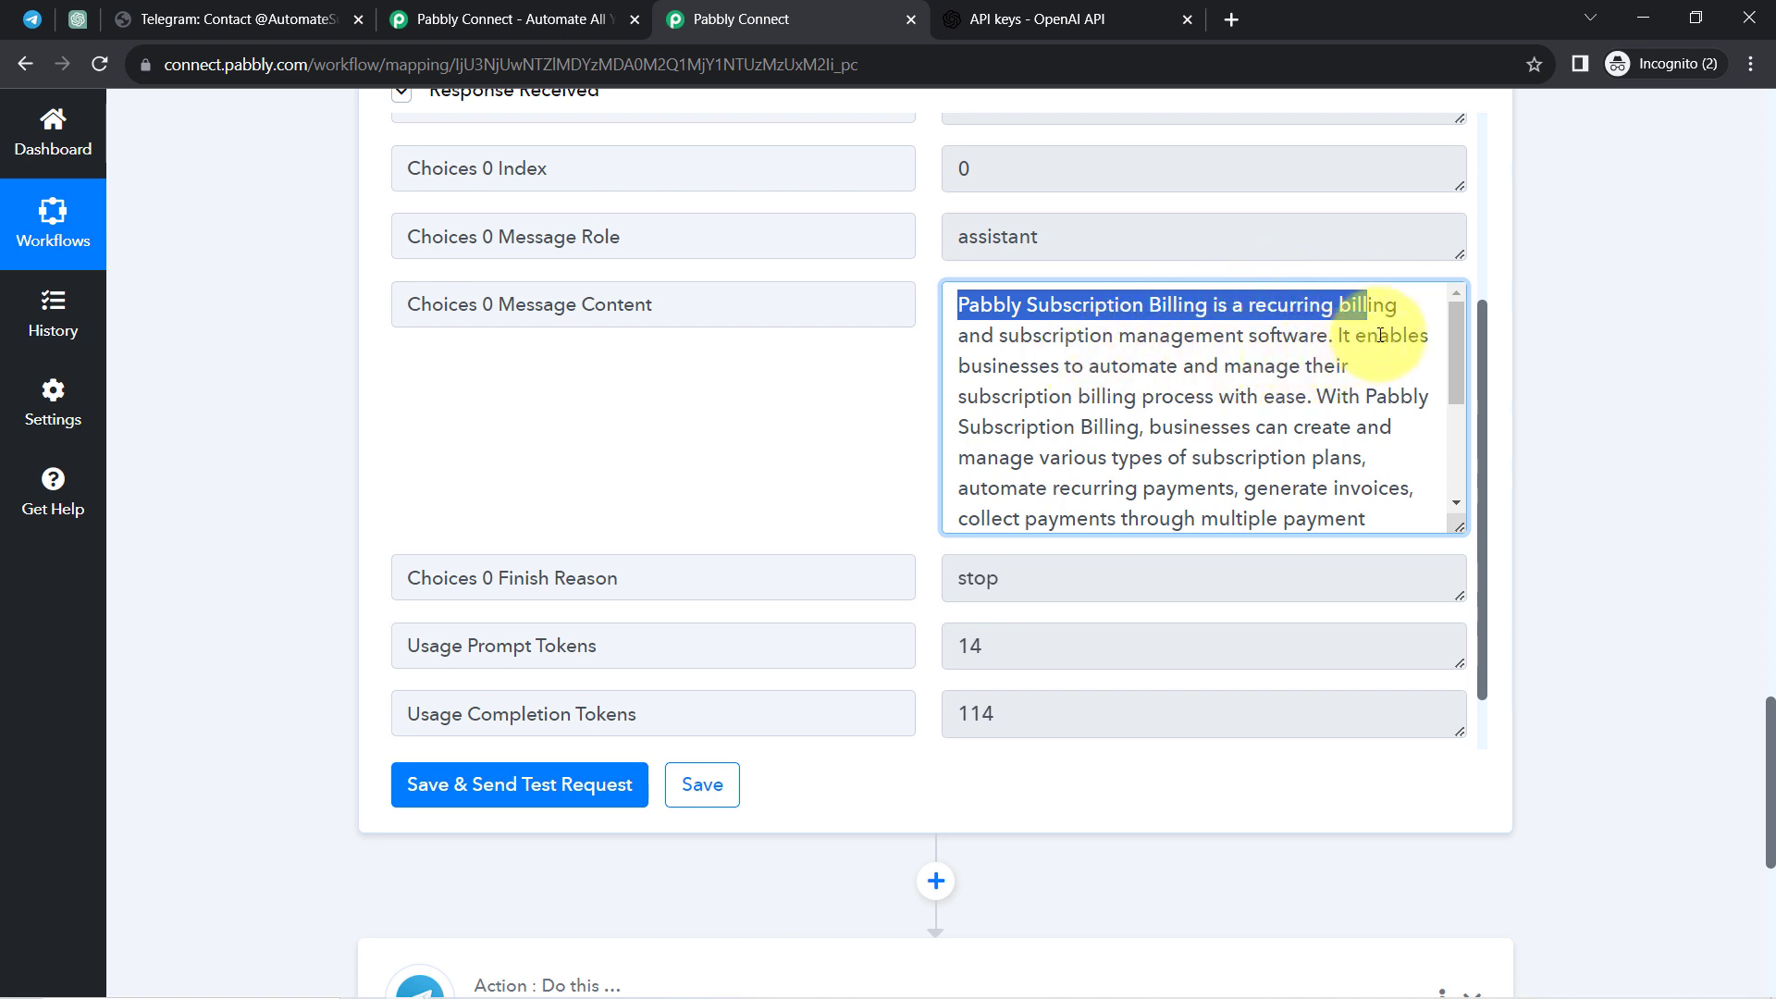
{"action": "left_click_drag", "start_coordinate": [998, 366], "coordinate": [1286, 397]}
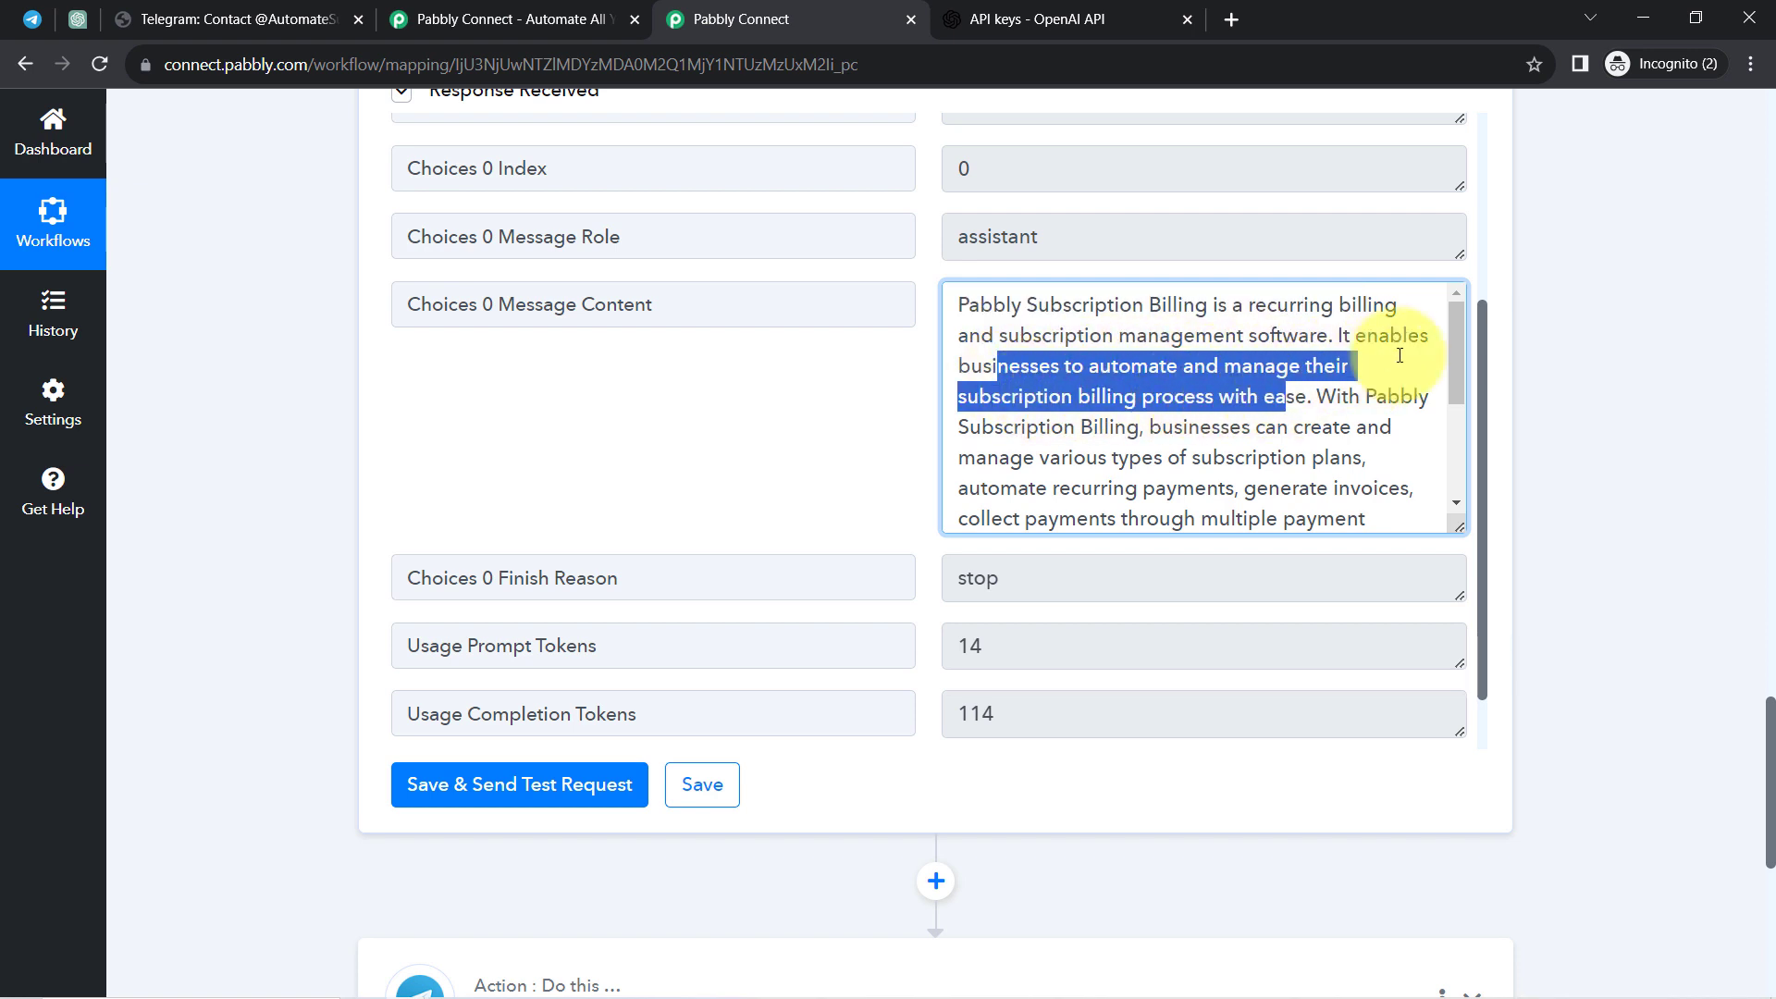
{"action": "mouse_move", "coordinate": [1460, 329]}
{"action": "left_mouse_down"}
{"action": "mouse_move", "coordinate": [1460, 491]}
{"action": "mouse_move", "coordinate": [1451, 303]}
{"action": "left_mouse_up"}
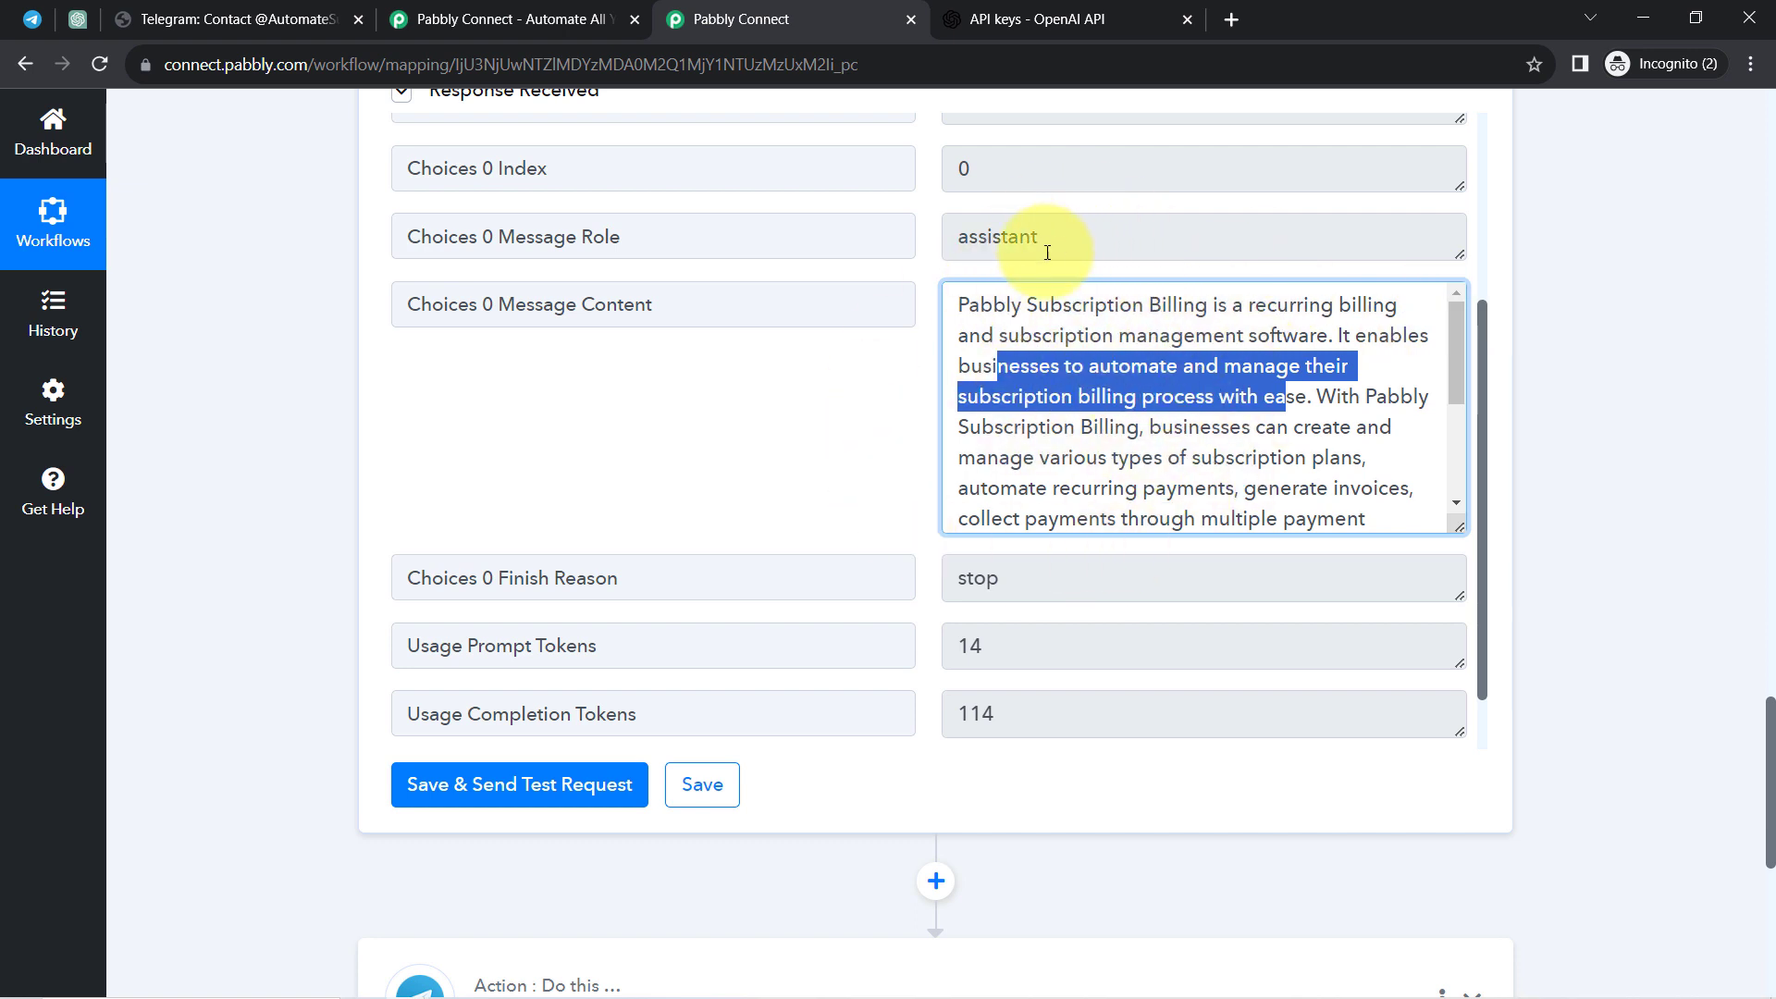
{"action": "left_click", "coordinate": [31, 18]}
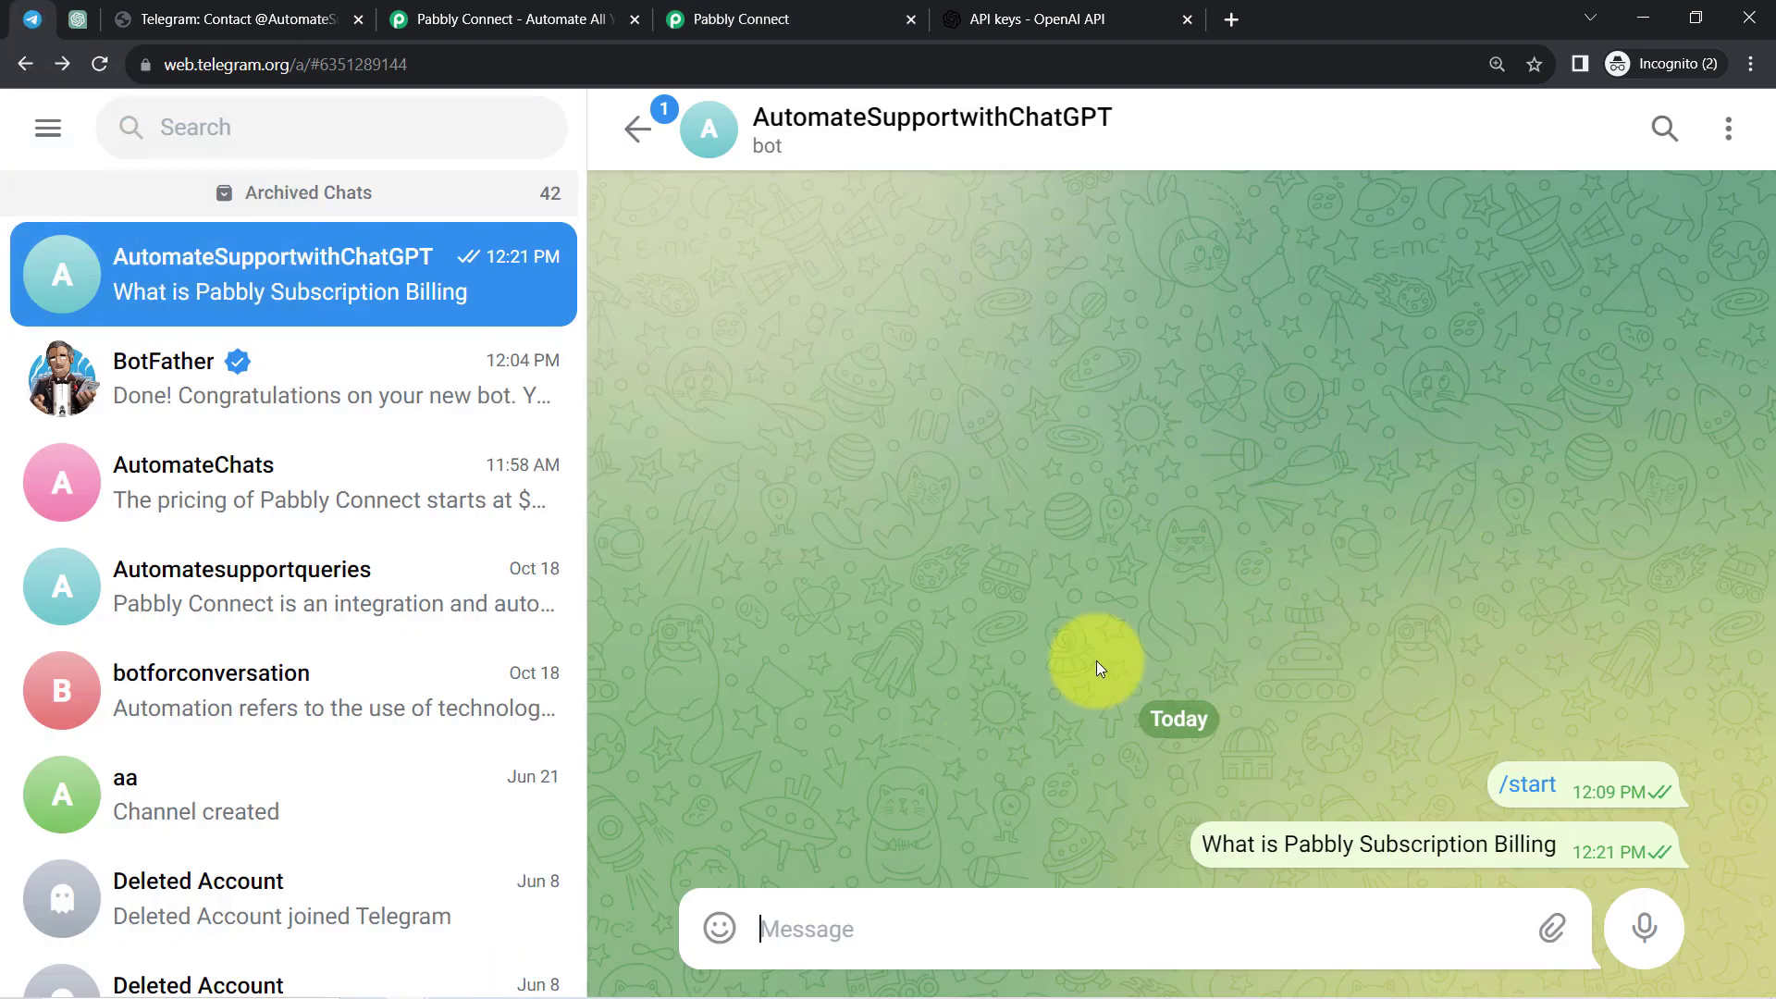
{"action": "left_click", "coordinate": [745, 18]}
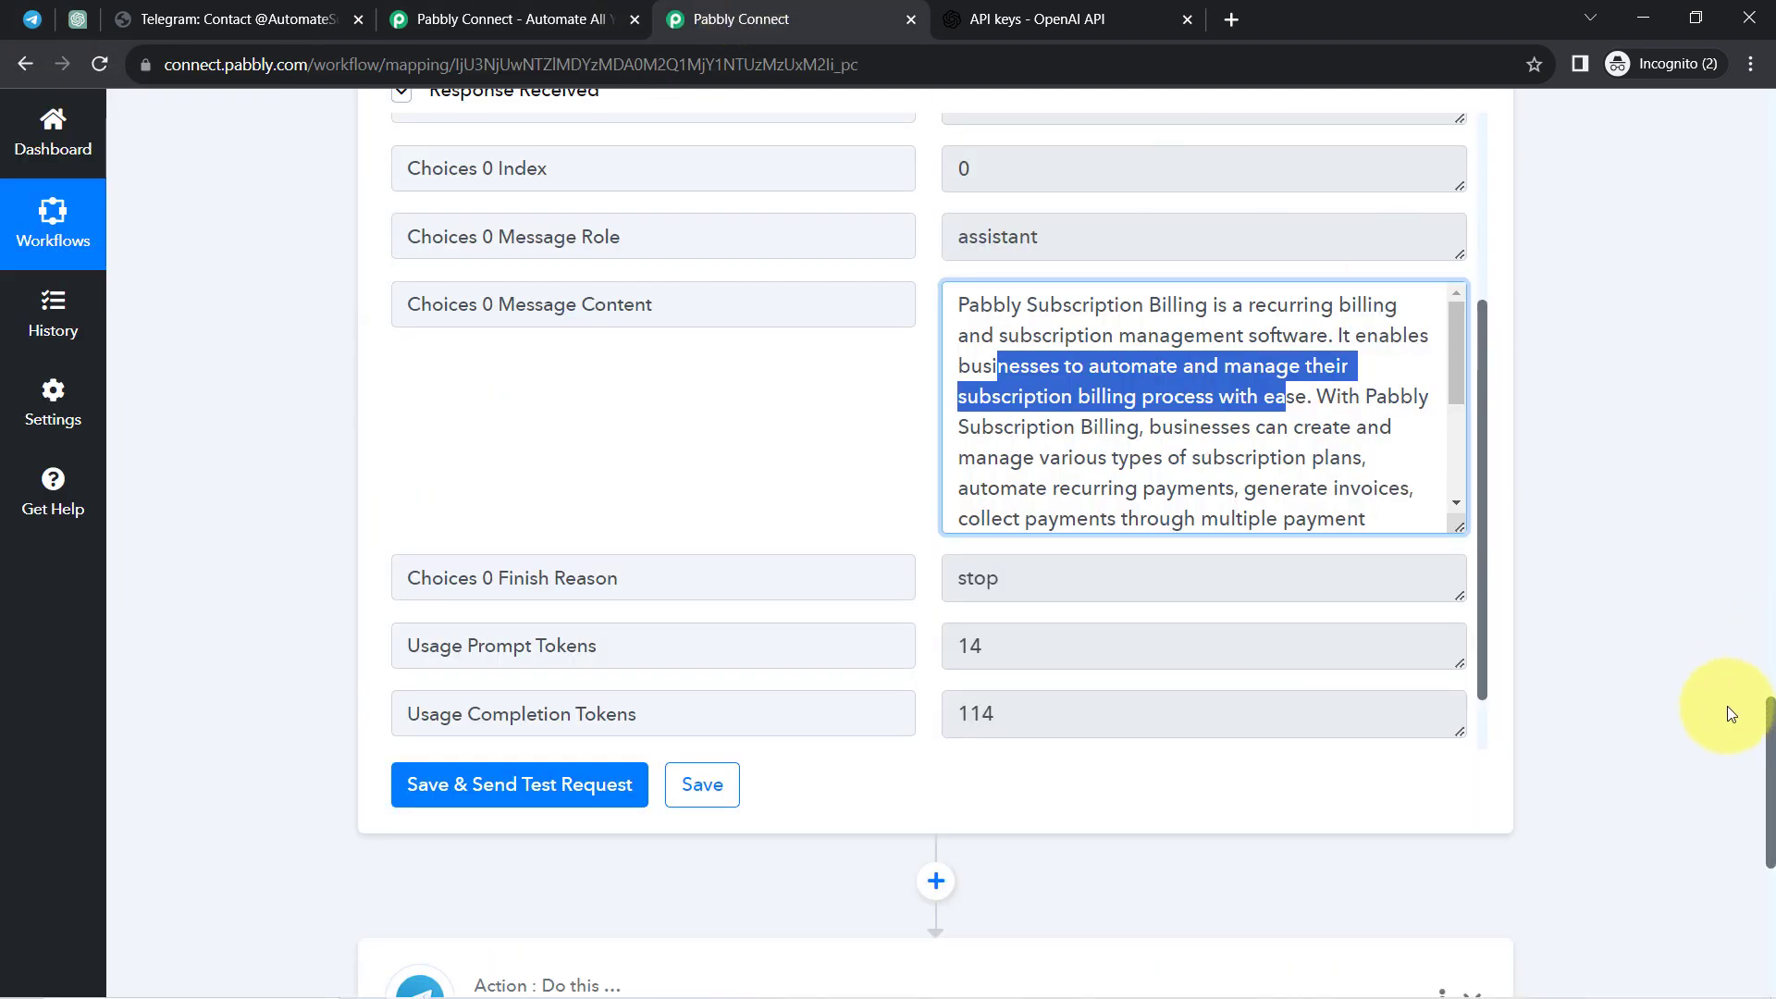
Set the Telegram Bot action's event to Send a Text Message or Reply and connect it through the existing connection Telegram Bot #34
{"action": "left_click_drag", "start_coordinate": [1771, 717], "coordinate": [1770, 833]}
{"action": "left_click", "coordinate": [504, 375]}
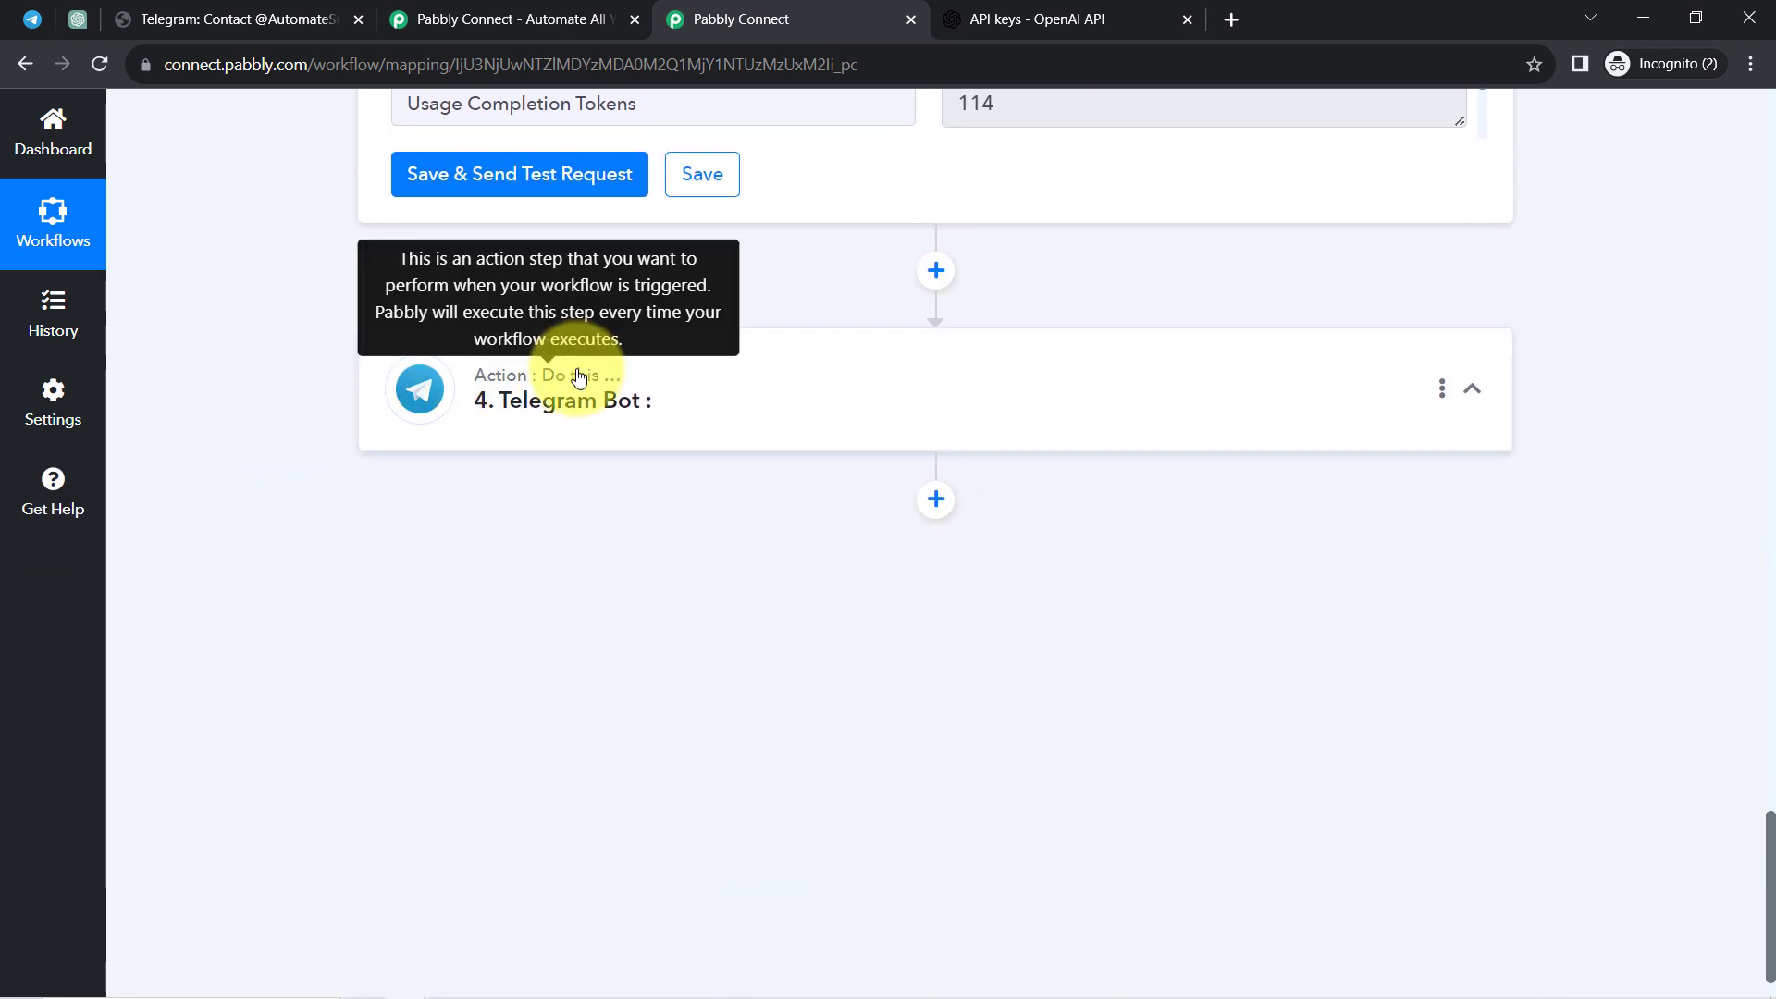
{"action": "left_click", "coordinate": [418, 657]}
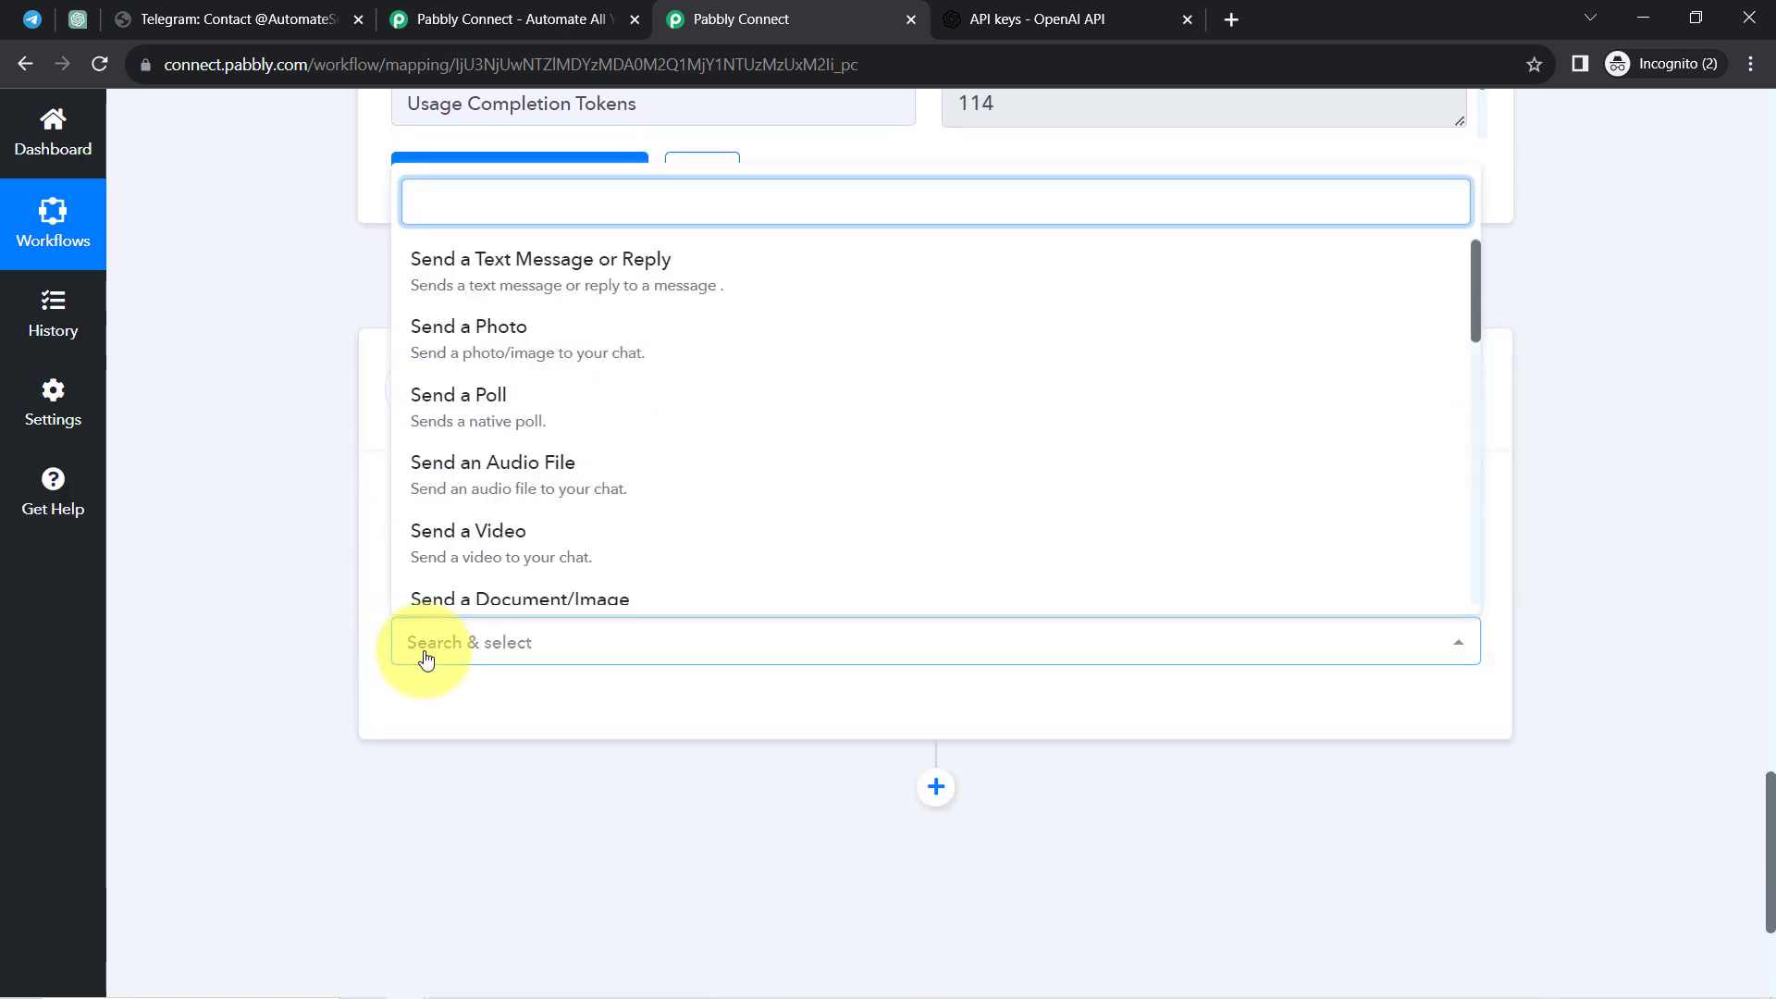
{"action": "left_click", "coordinate": [542, 268]}
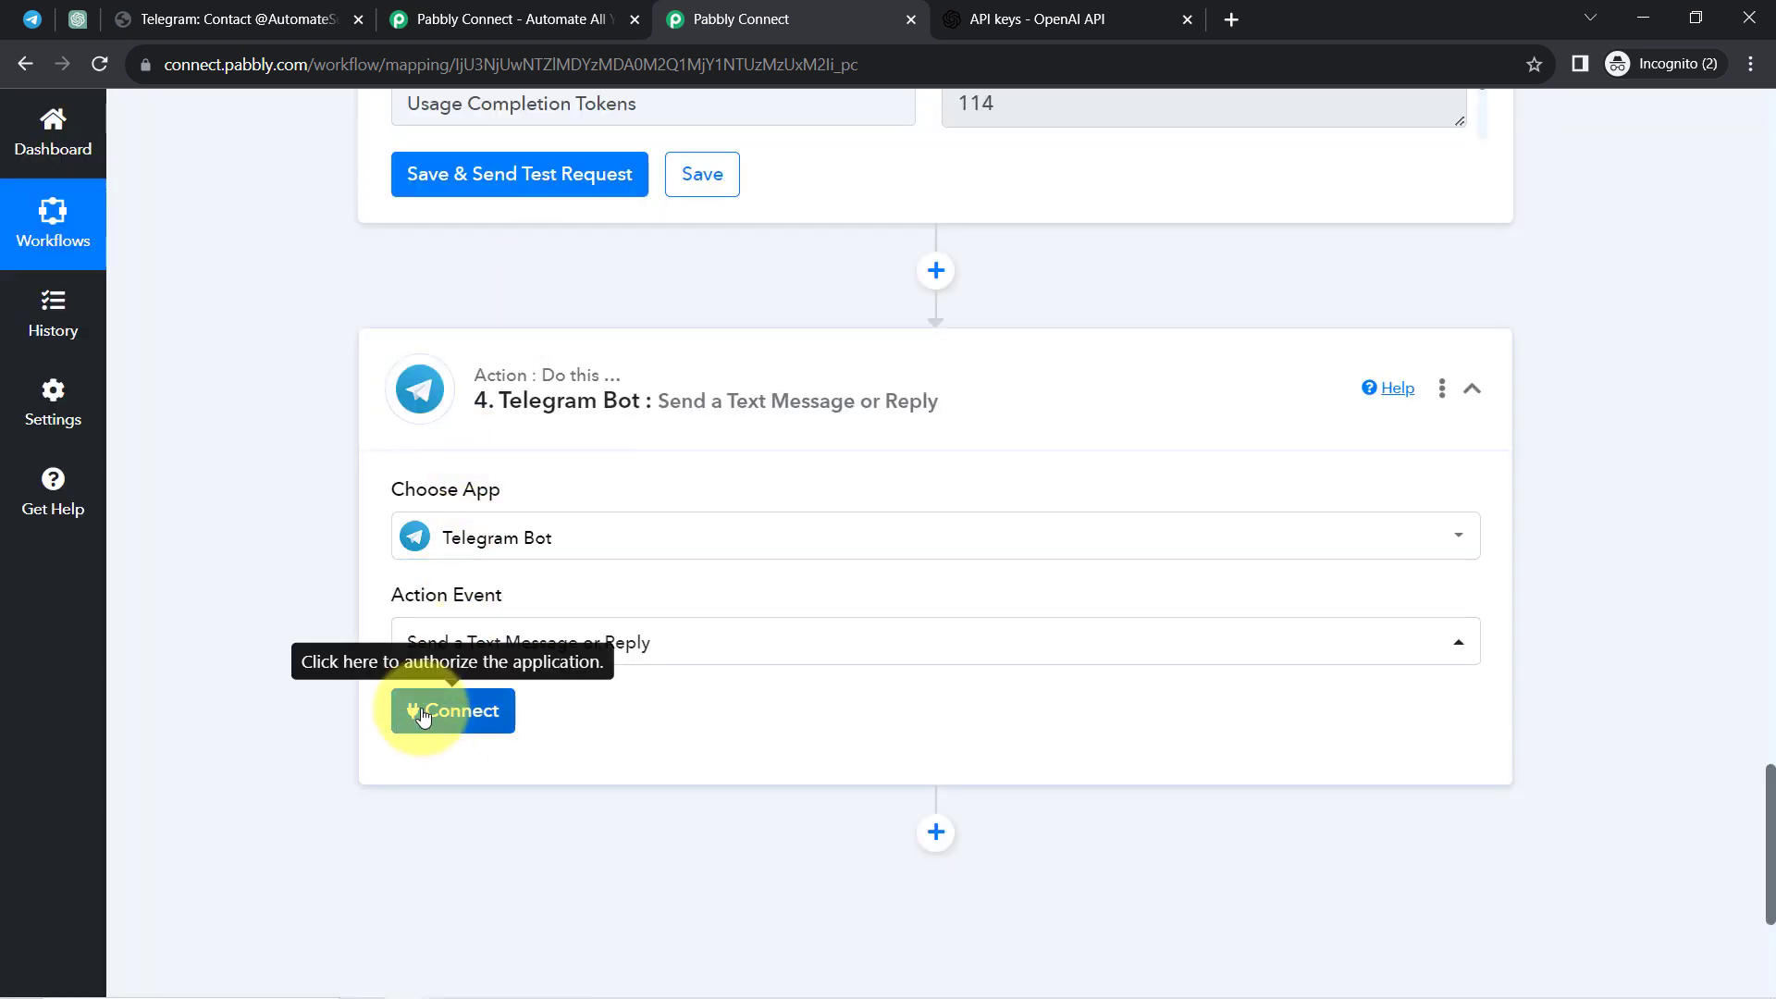
{"action": "left_click", "coordinate": [423, 712]}
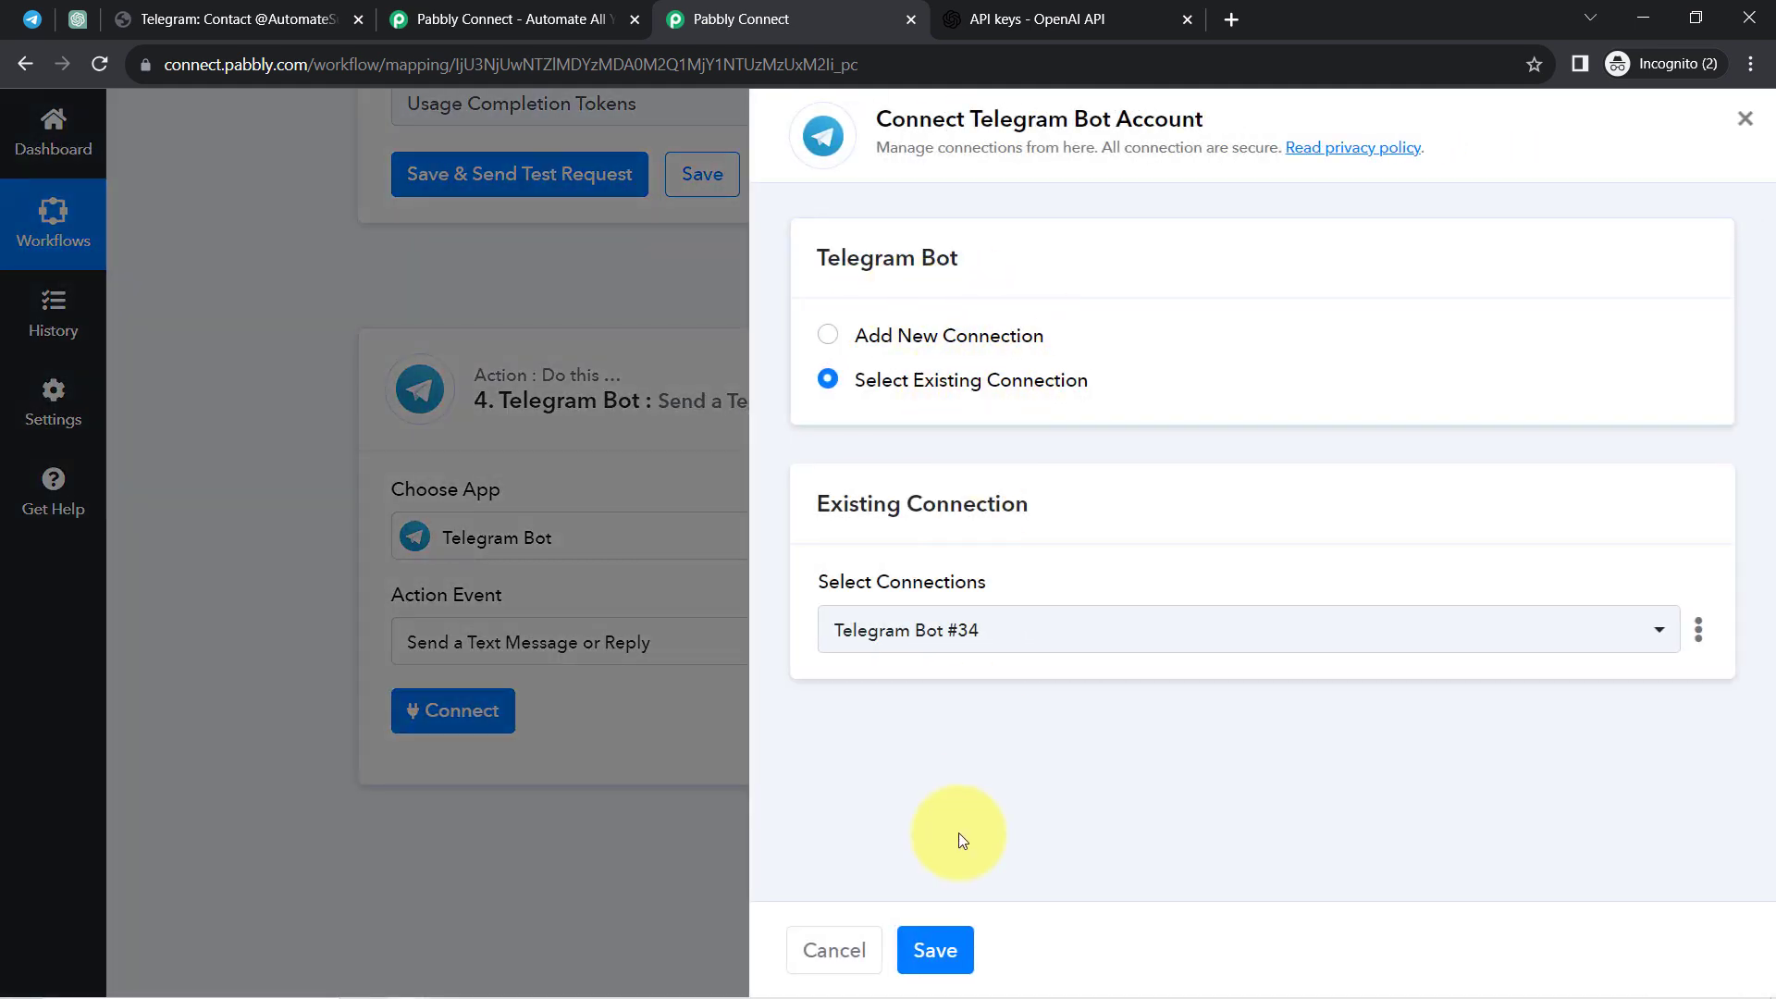
{"action": "left_click", "coordinate": [939, 952]}
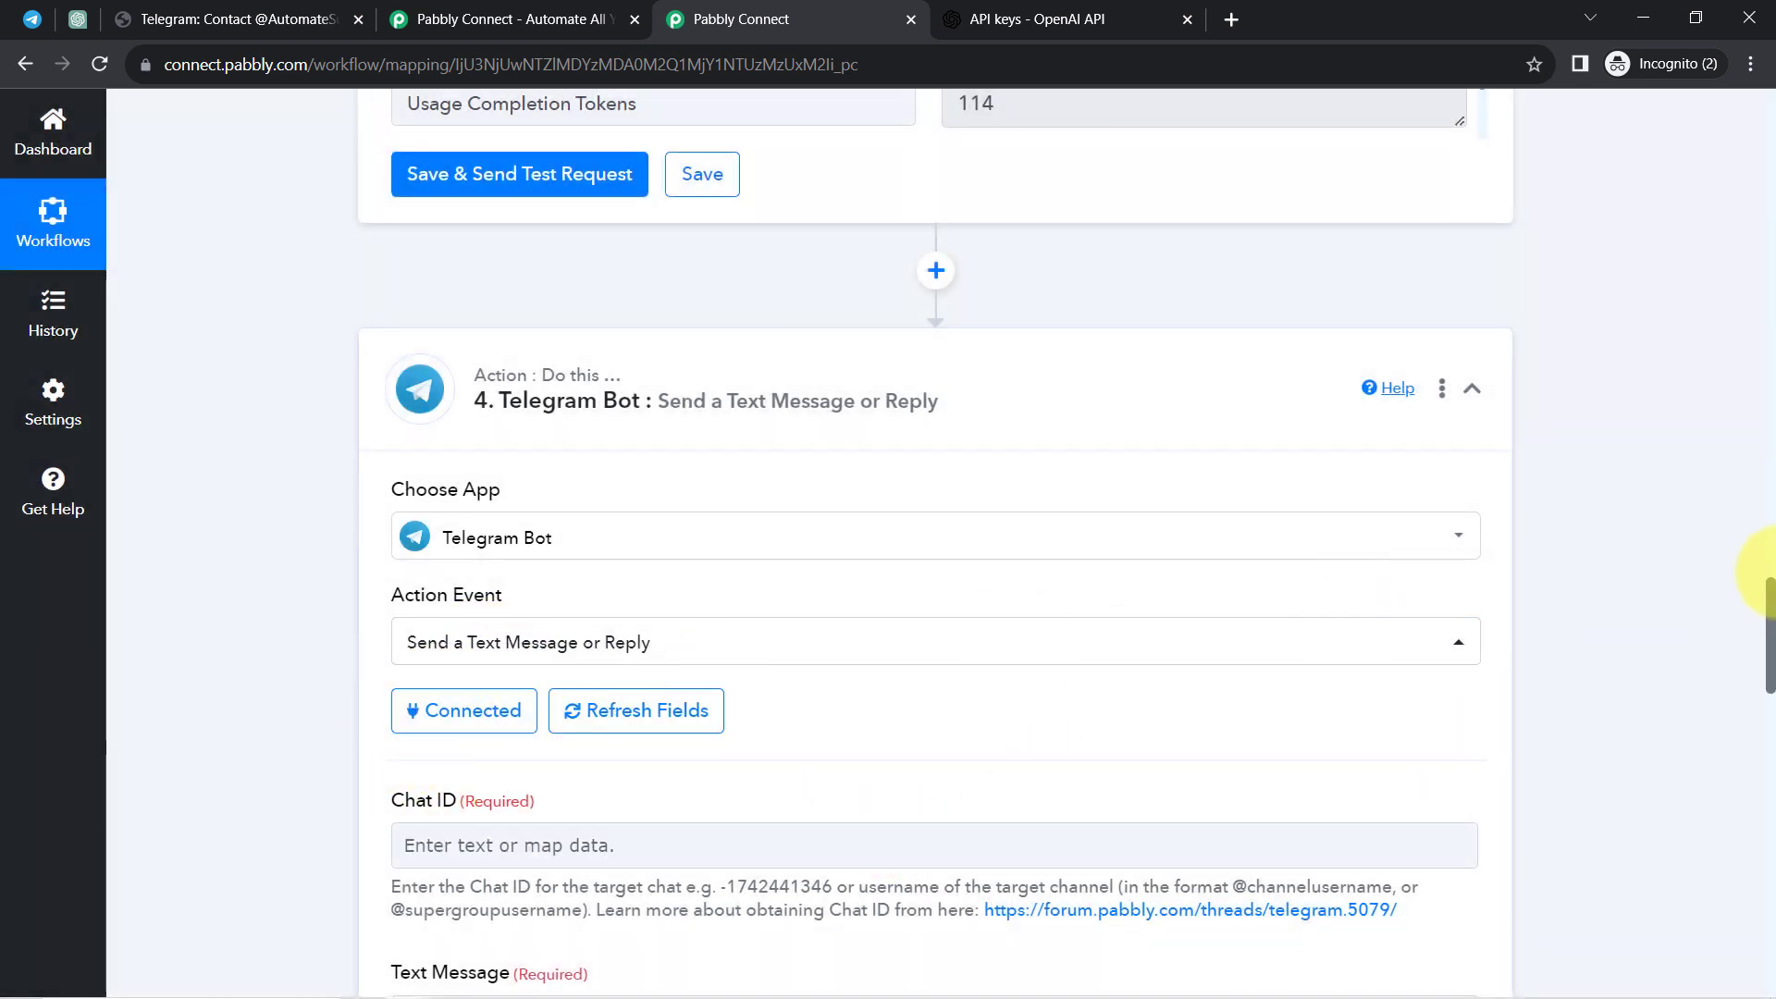
Check the AutomateSupportwithChatGPT chat in Telegram, then map the trigger's Message Chat Id into the reply action's Chat ID in Pabbly Connect
{"action": "left_click_drag", "start_coordinate": [1771, 601], "coordinate": [1771, 679]}
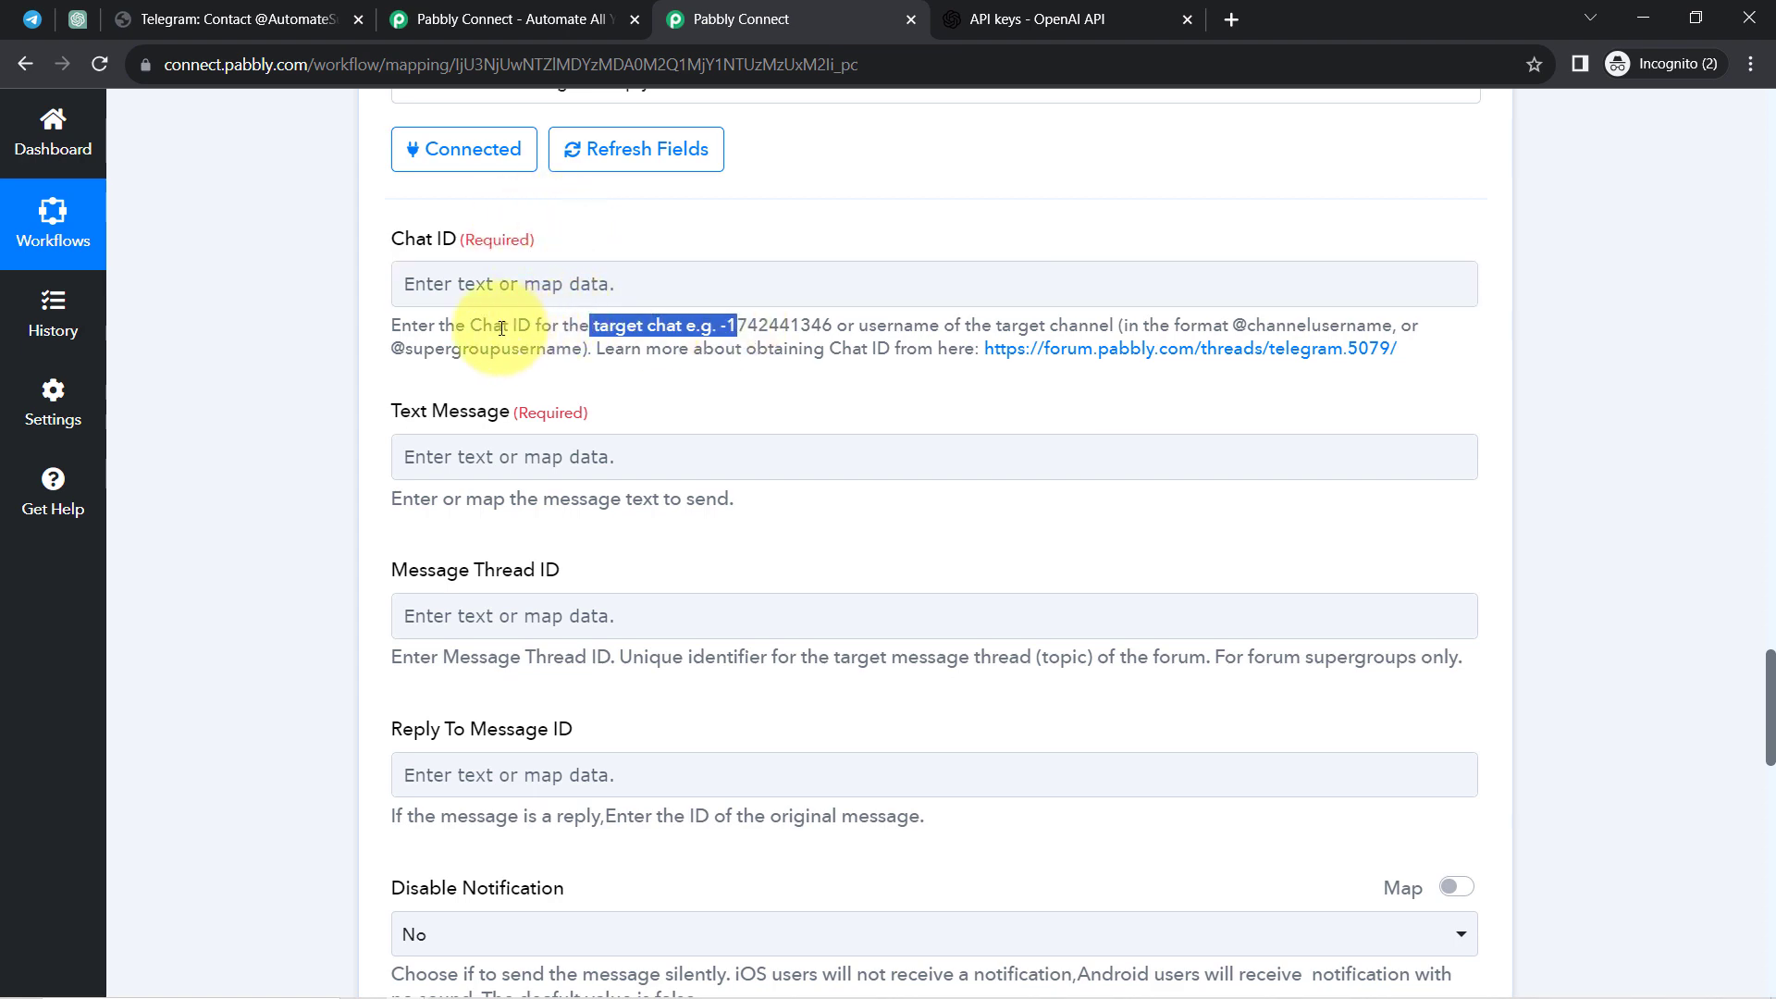
{"action": "left_click", "coordinate": [186, 18]}
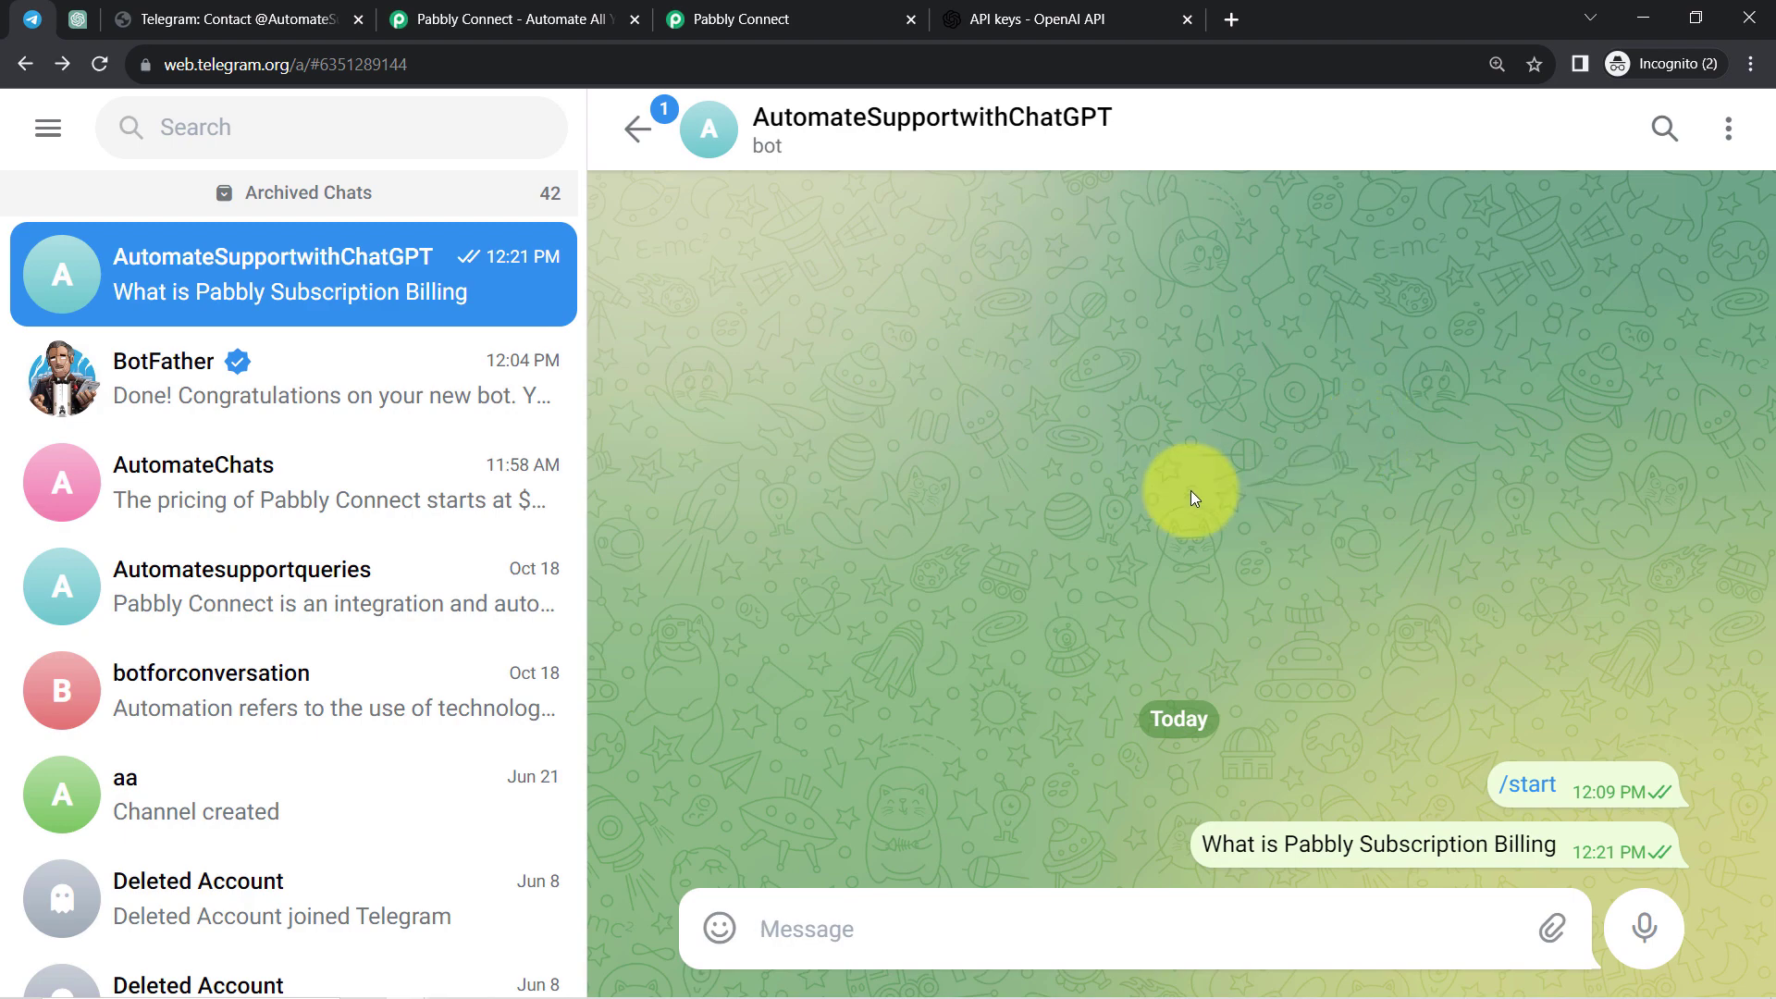
{"action": "left_click", "coordinate": [740, 20]}
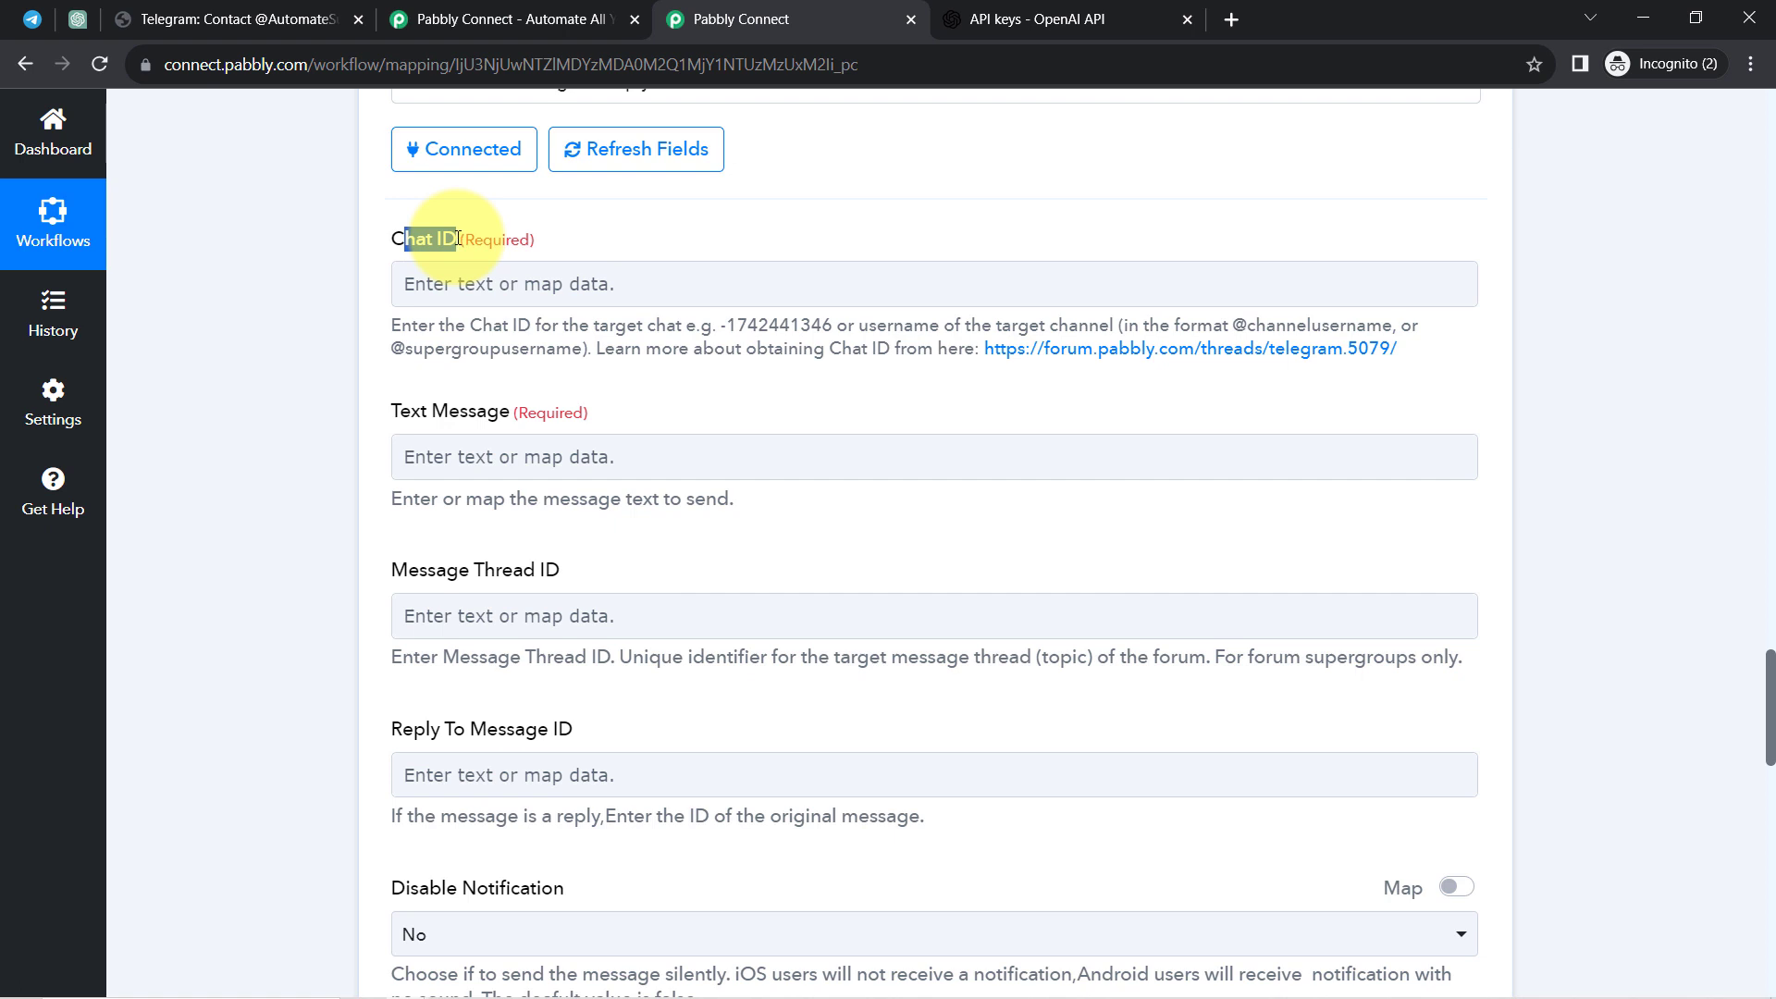
{"action": "left_click", "coordinate": [464, 277]}
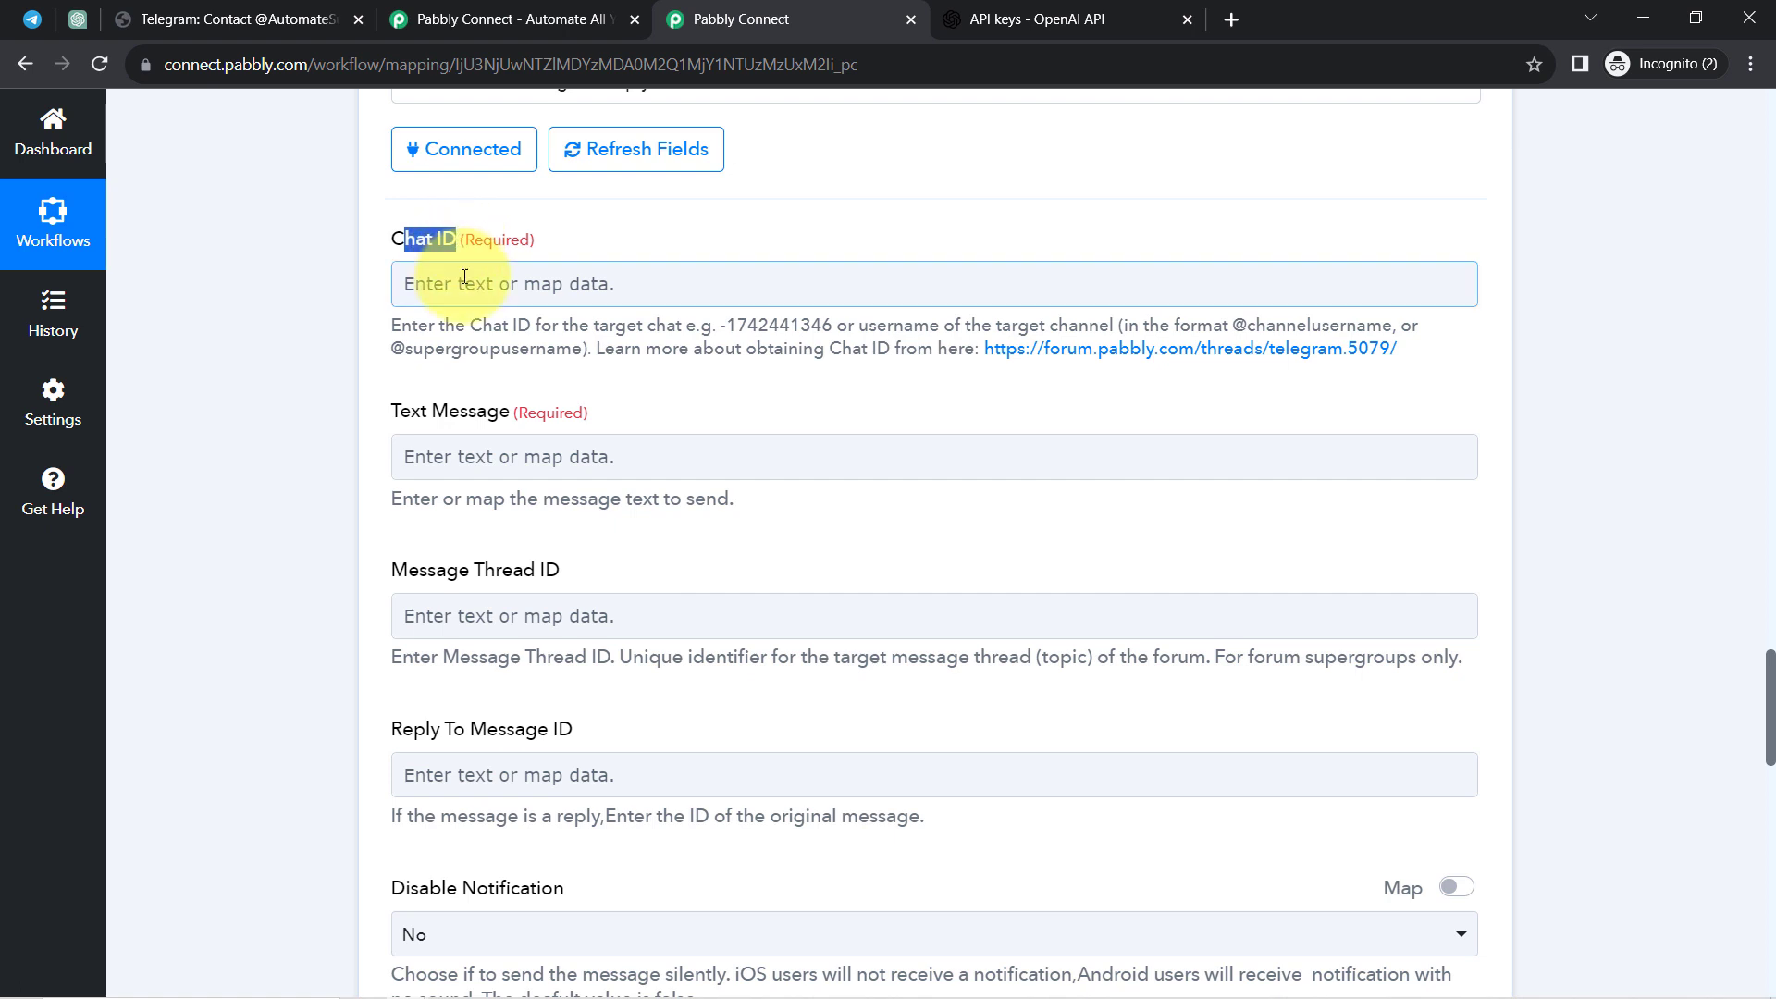
{"action": "left_click", "coordinate": [477, 282]}
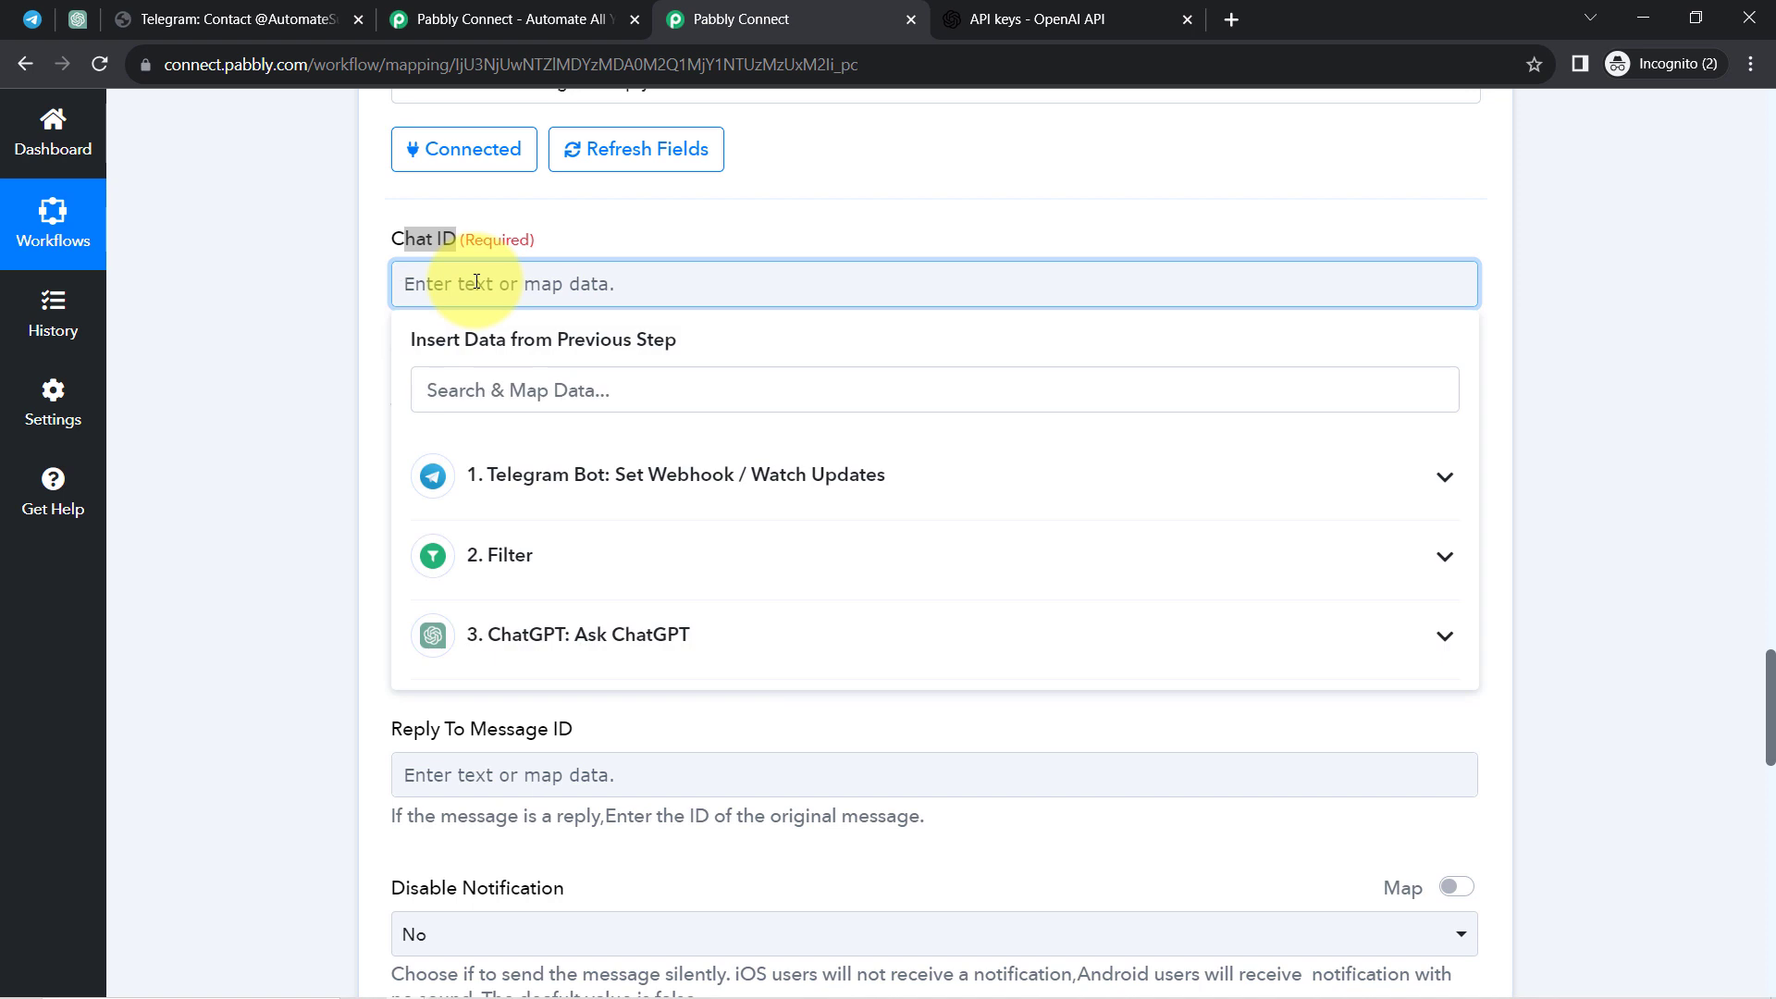
{"action": "left_click", "coordinate": [732, 474]}
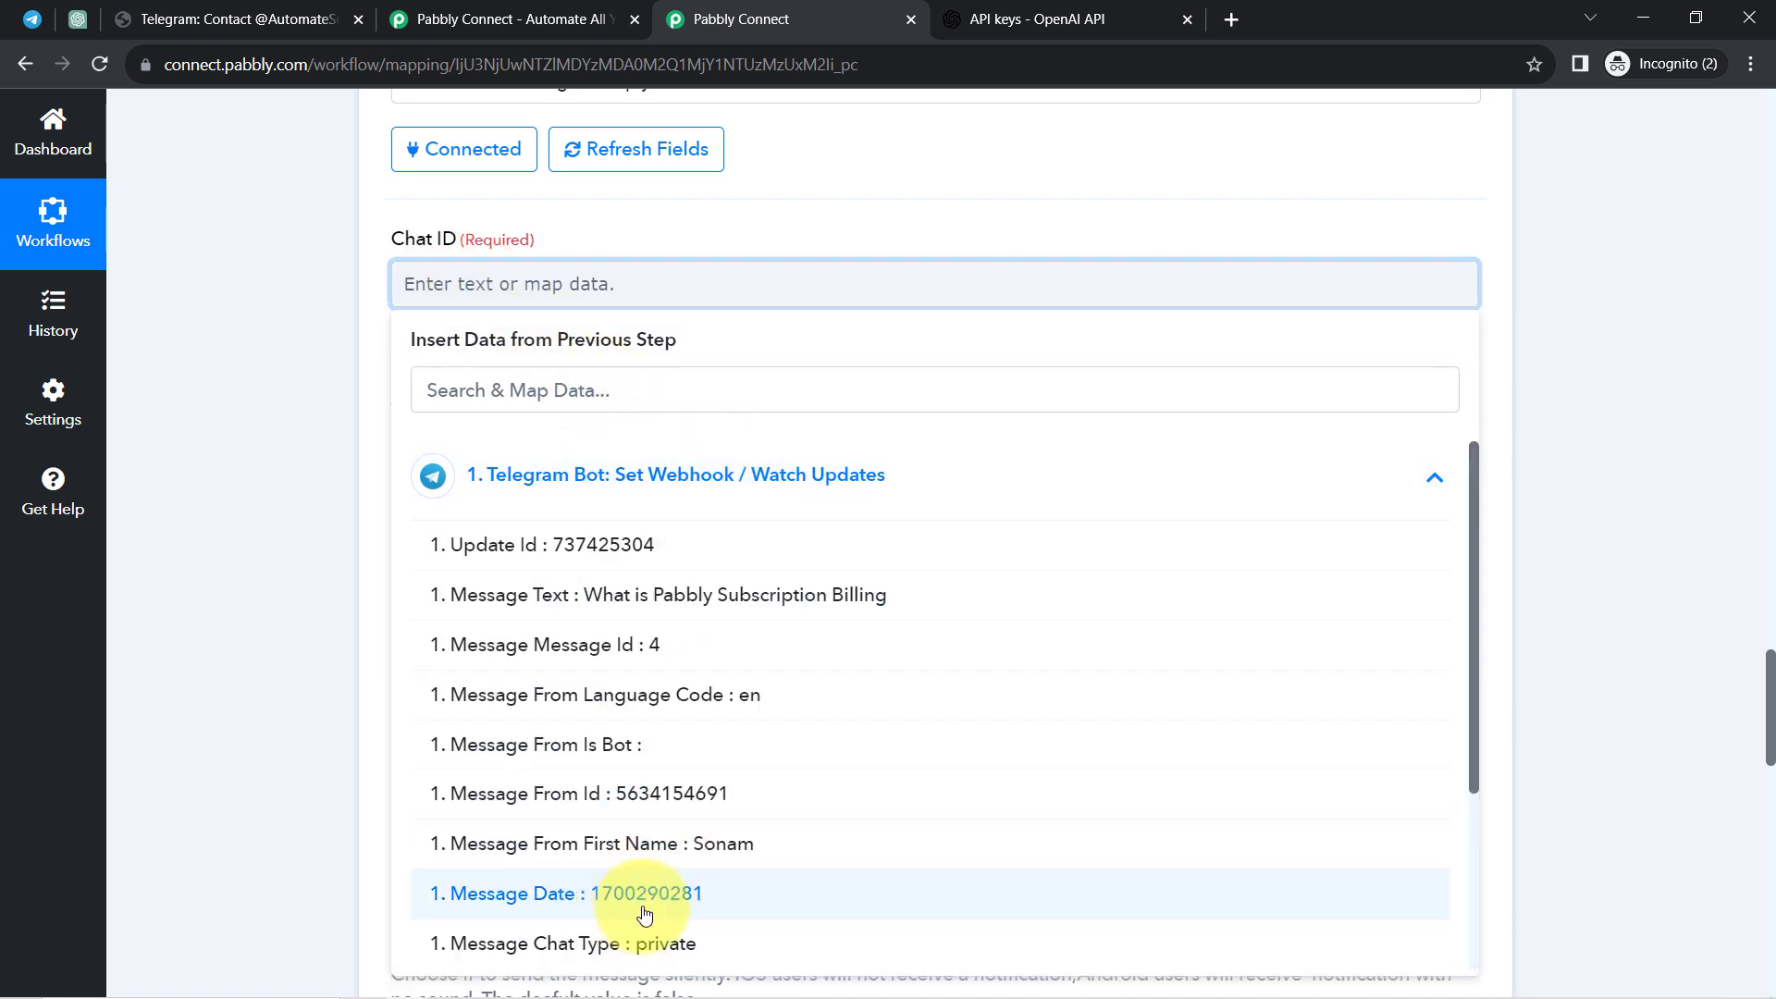
{"action": "left_click_drag", "start_coordinate": [1474, 525], "coordinate": [1459, 648]}
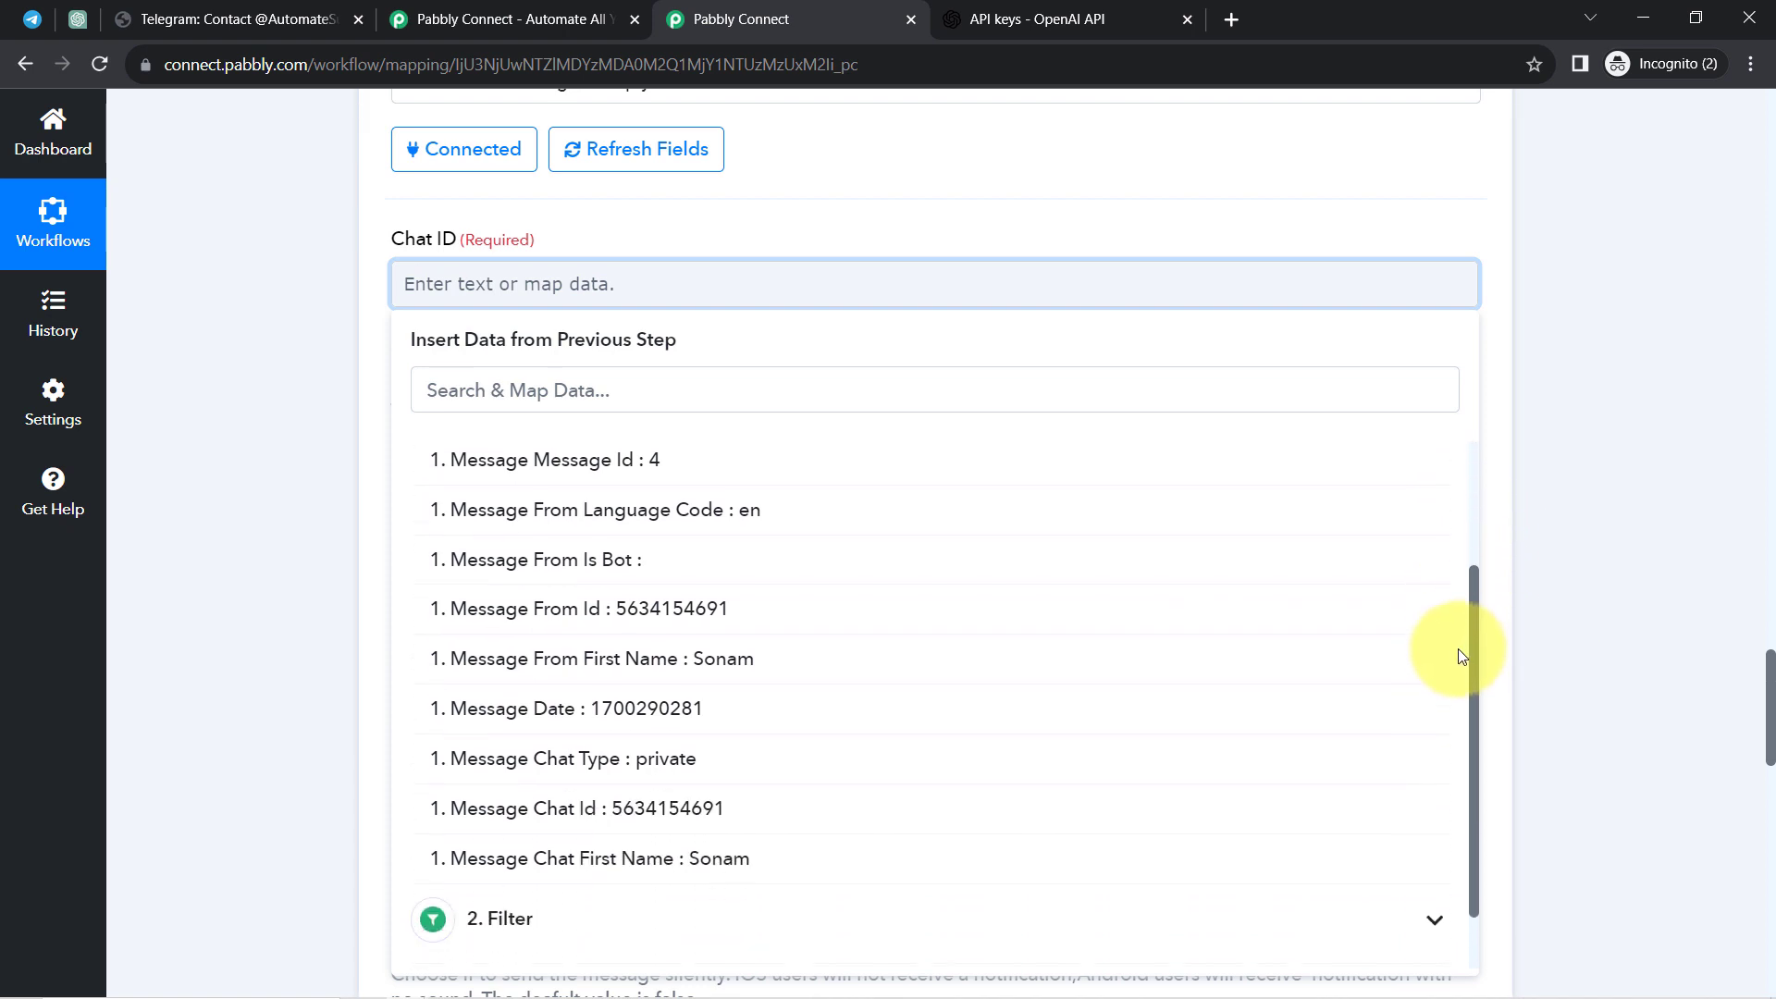
{"action": "left_click", "coordinate": [693, 814]}
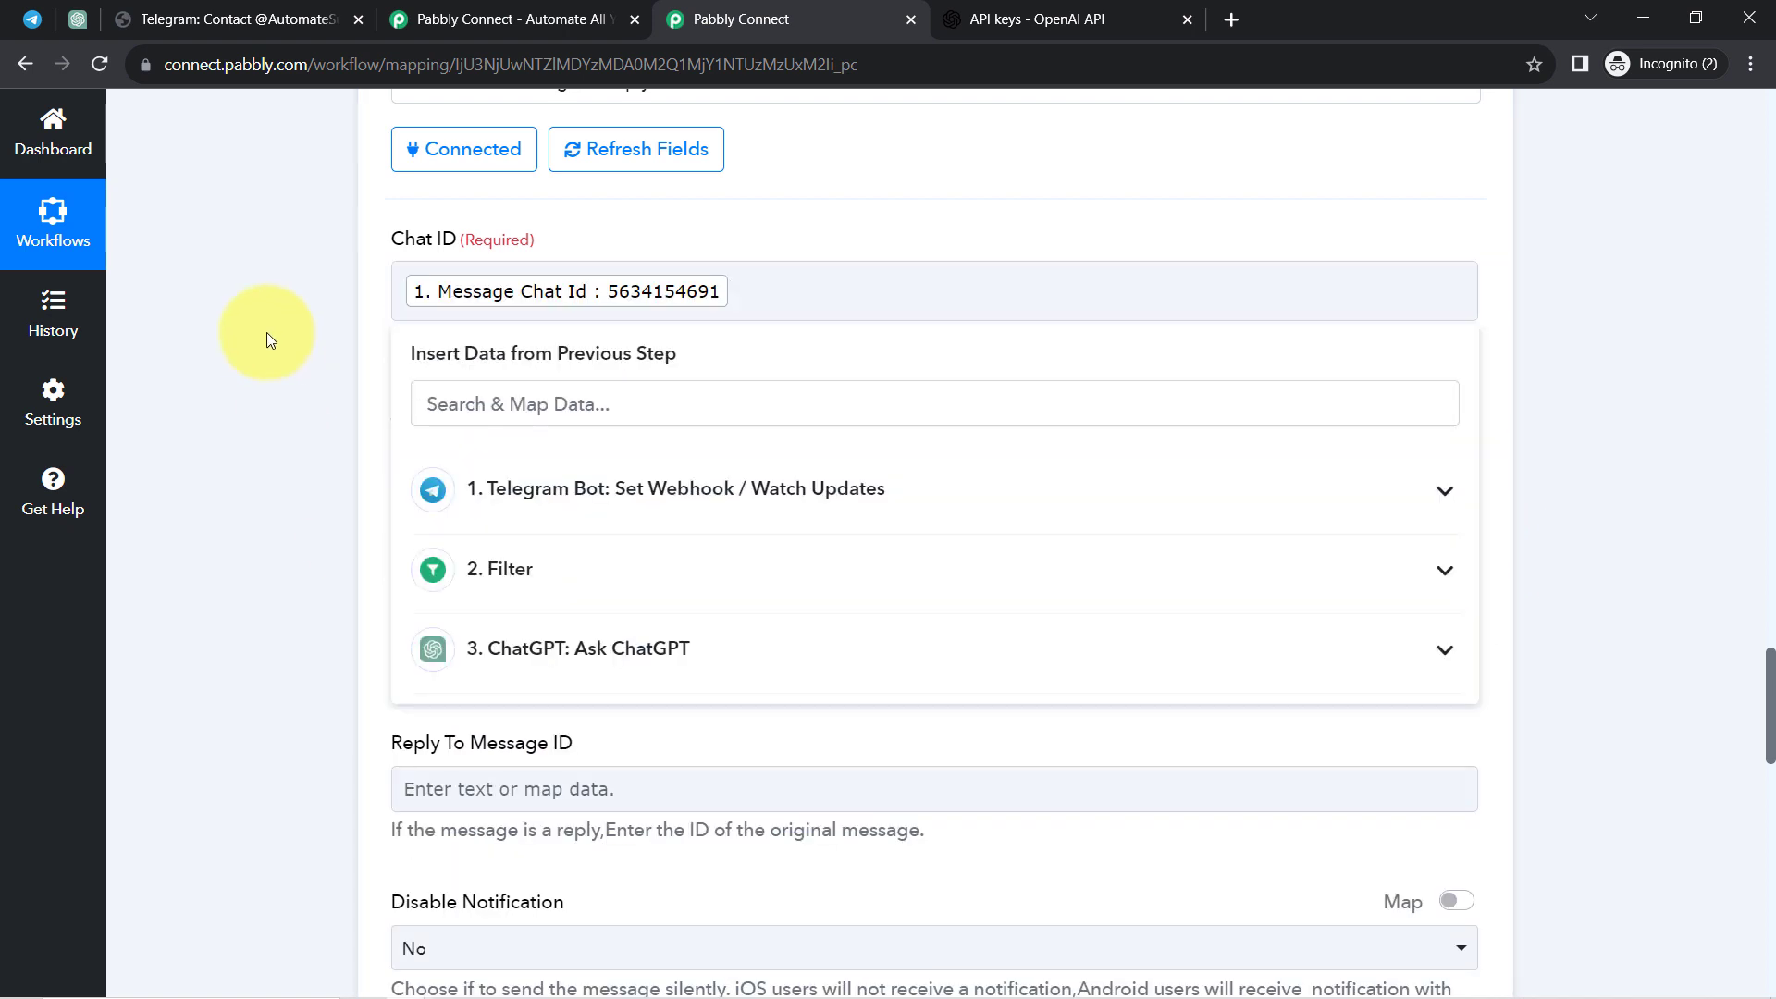
{"action": "left_click", "coordinate": [266, 335]}
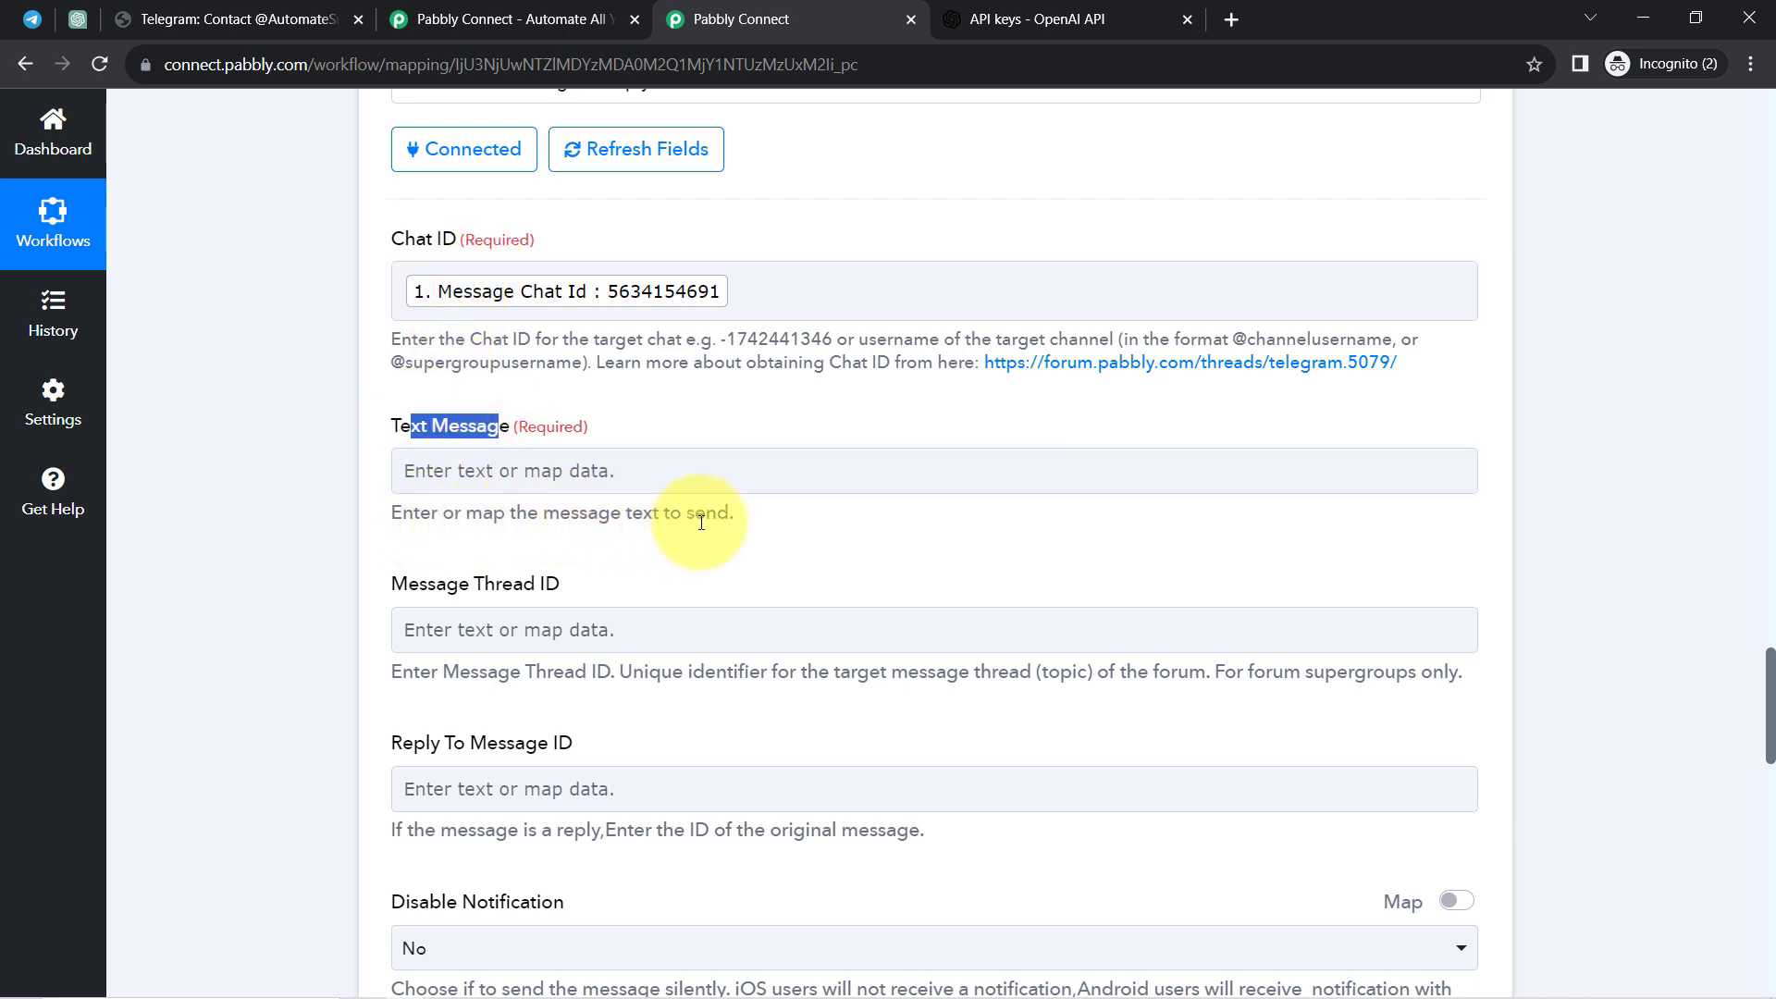
Map ChatGPT's Choices 0 Message Content into the Text Message field of the Telegram reply action
{"action": "left_click", "coordinate": [555, 471]}
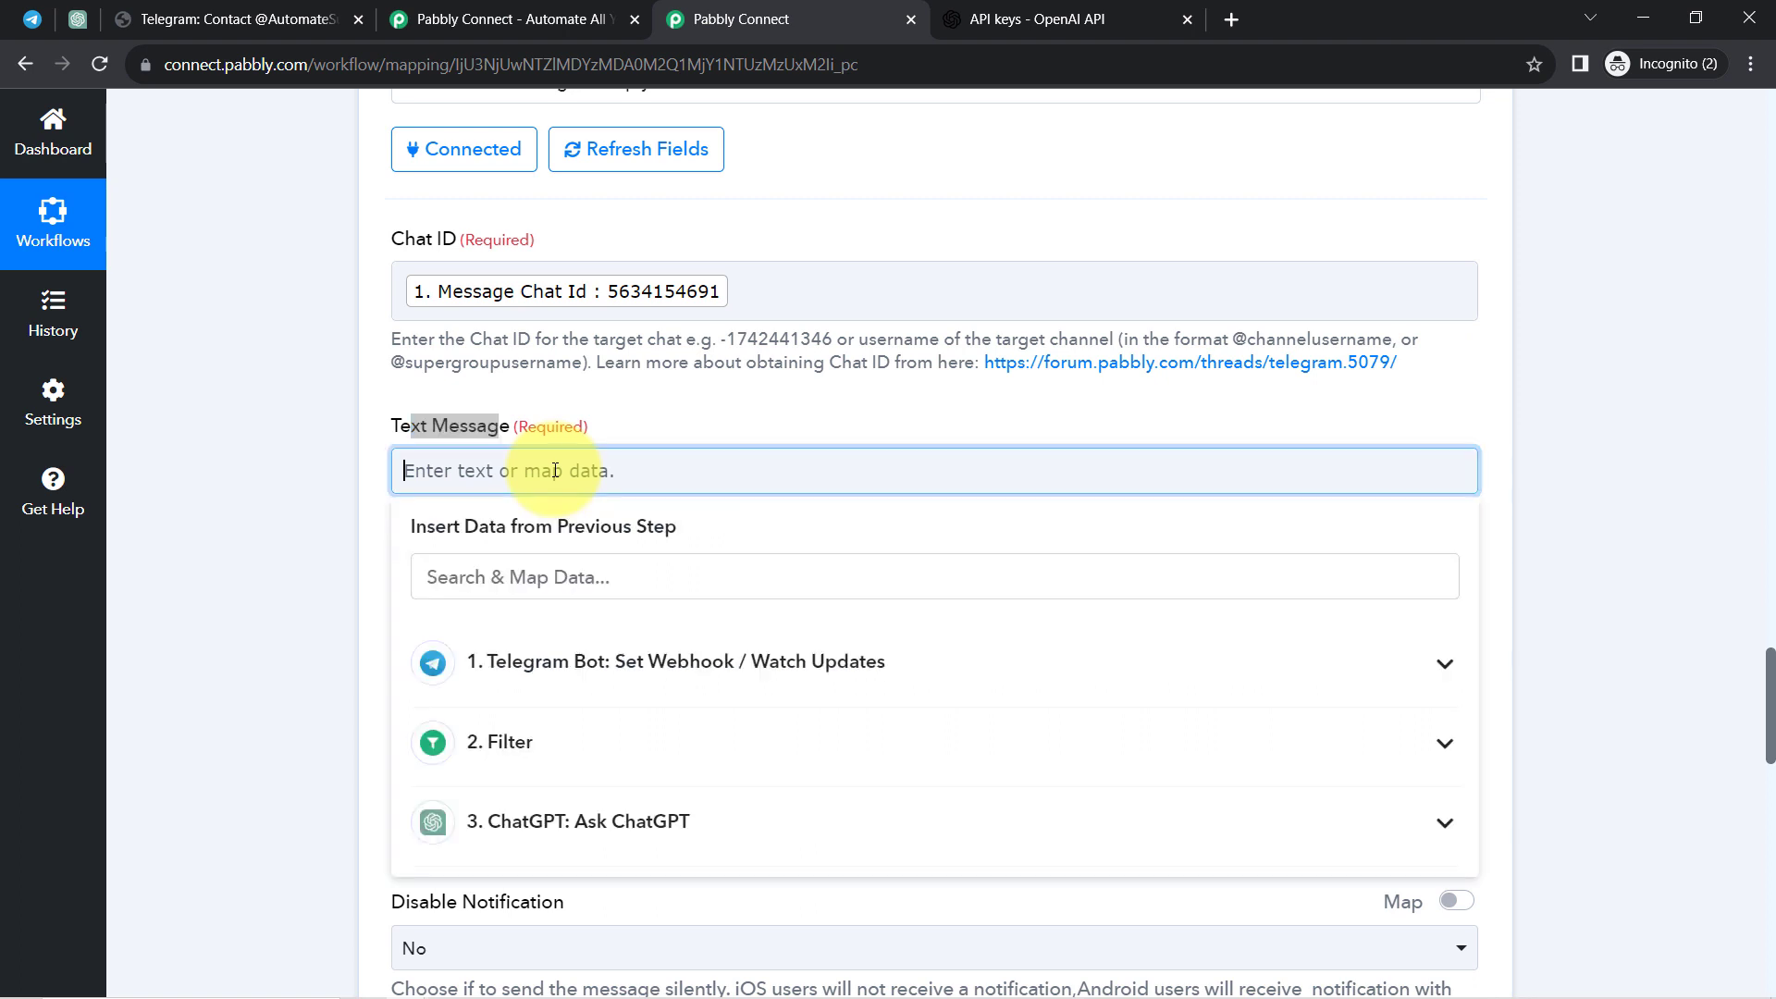
{"action": "left_click", "coordinate": [584, 823]}
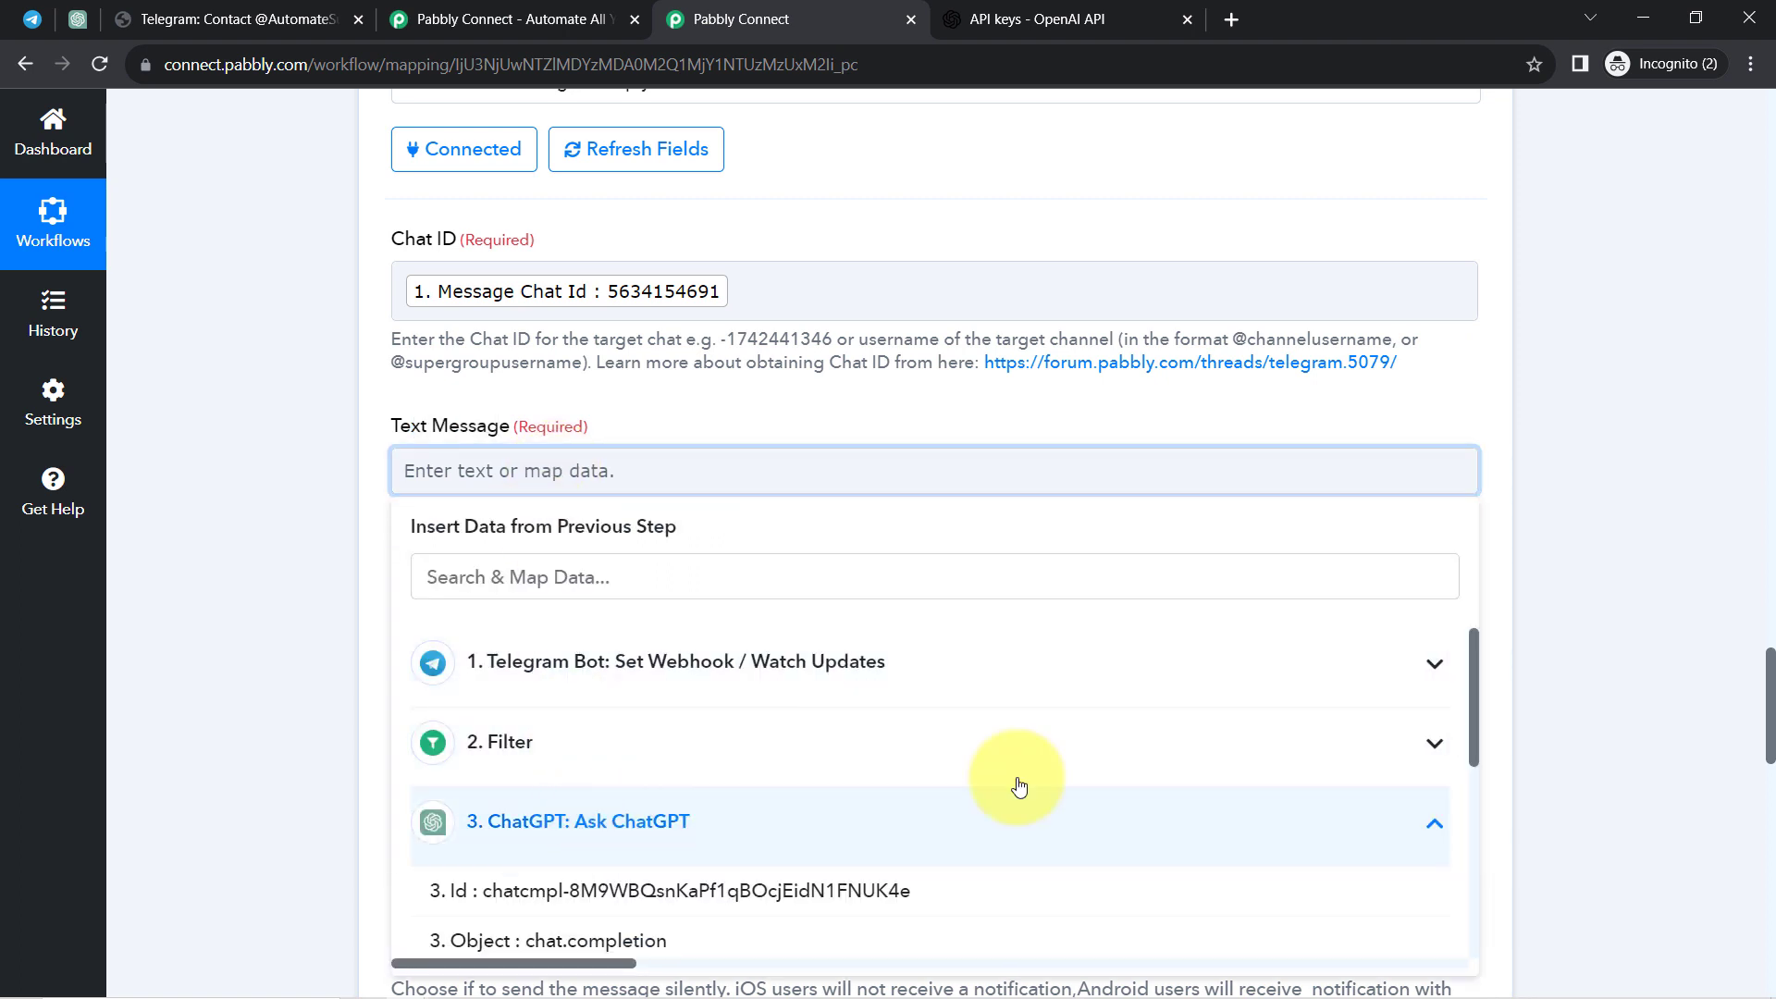
{"action": "left_click_drag", "start_coordinate": [1473, 664], "coordinate": [1475, 838]}
{"action": "left_click", "coordinate": [783, 796]}
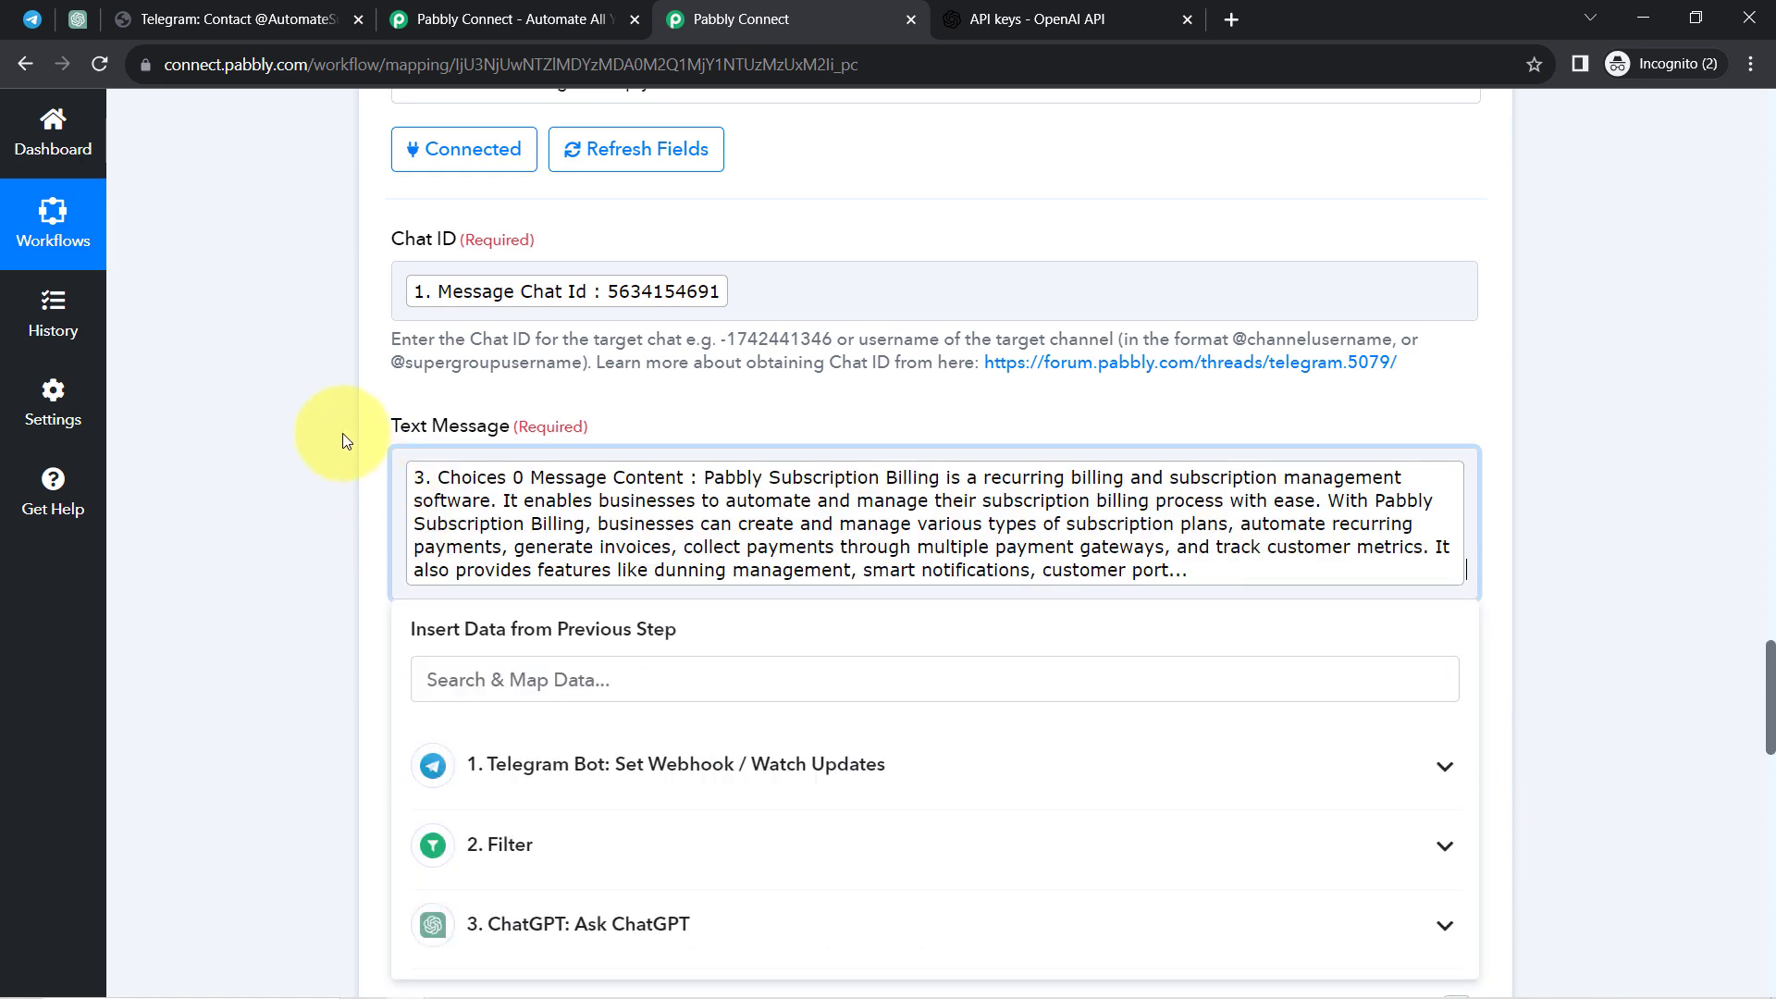
Leave the Telegram reply action's optional fields at their defaults, then save it and send a test request
{"action": "scroll", "coordinate": [335, 431], "scroll_direction": "down", "scroll_amount": 3}
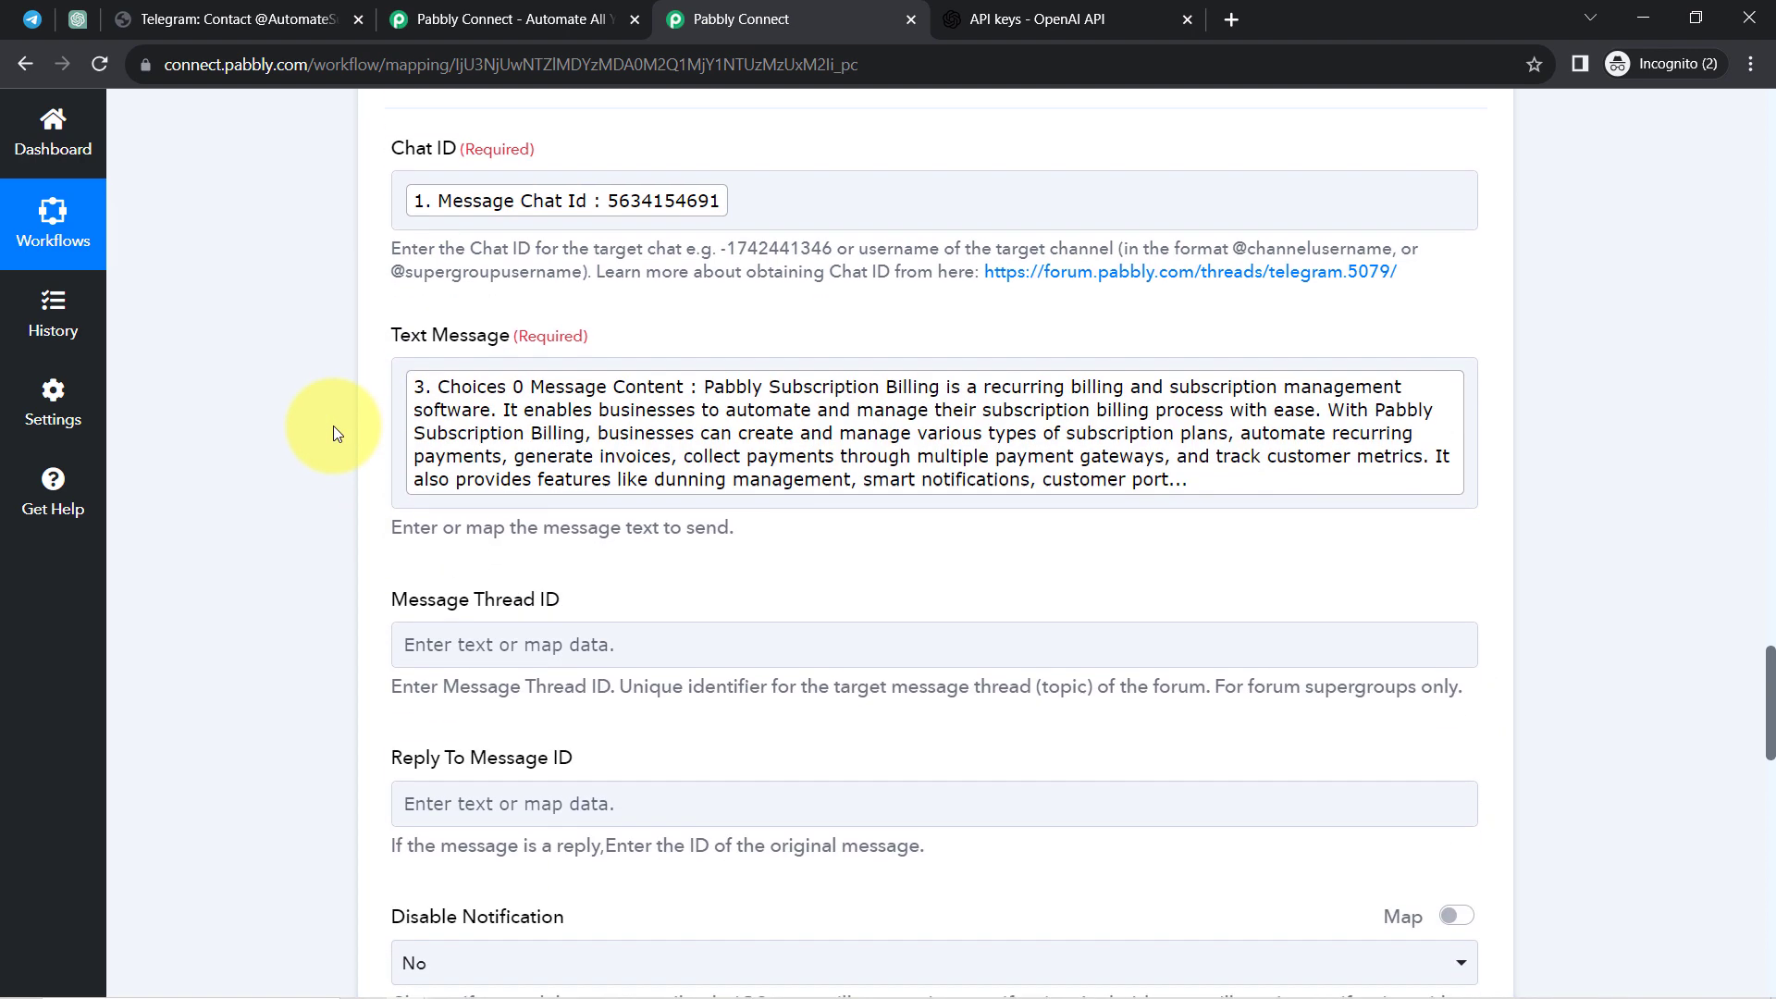
{"action": "scroll", "coordinate": [434, 370], "scroll_direction": "down", "scroll_amount": 2}
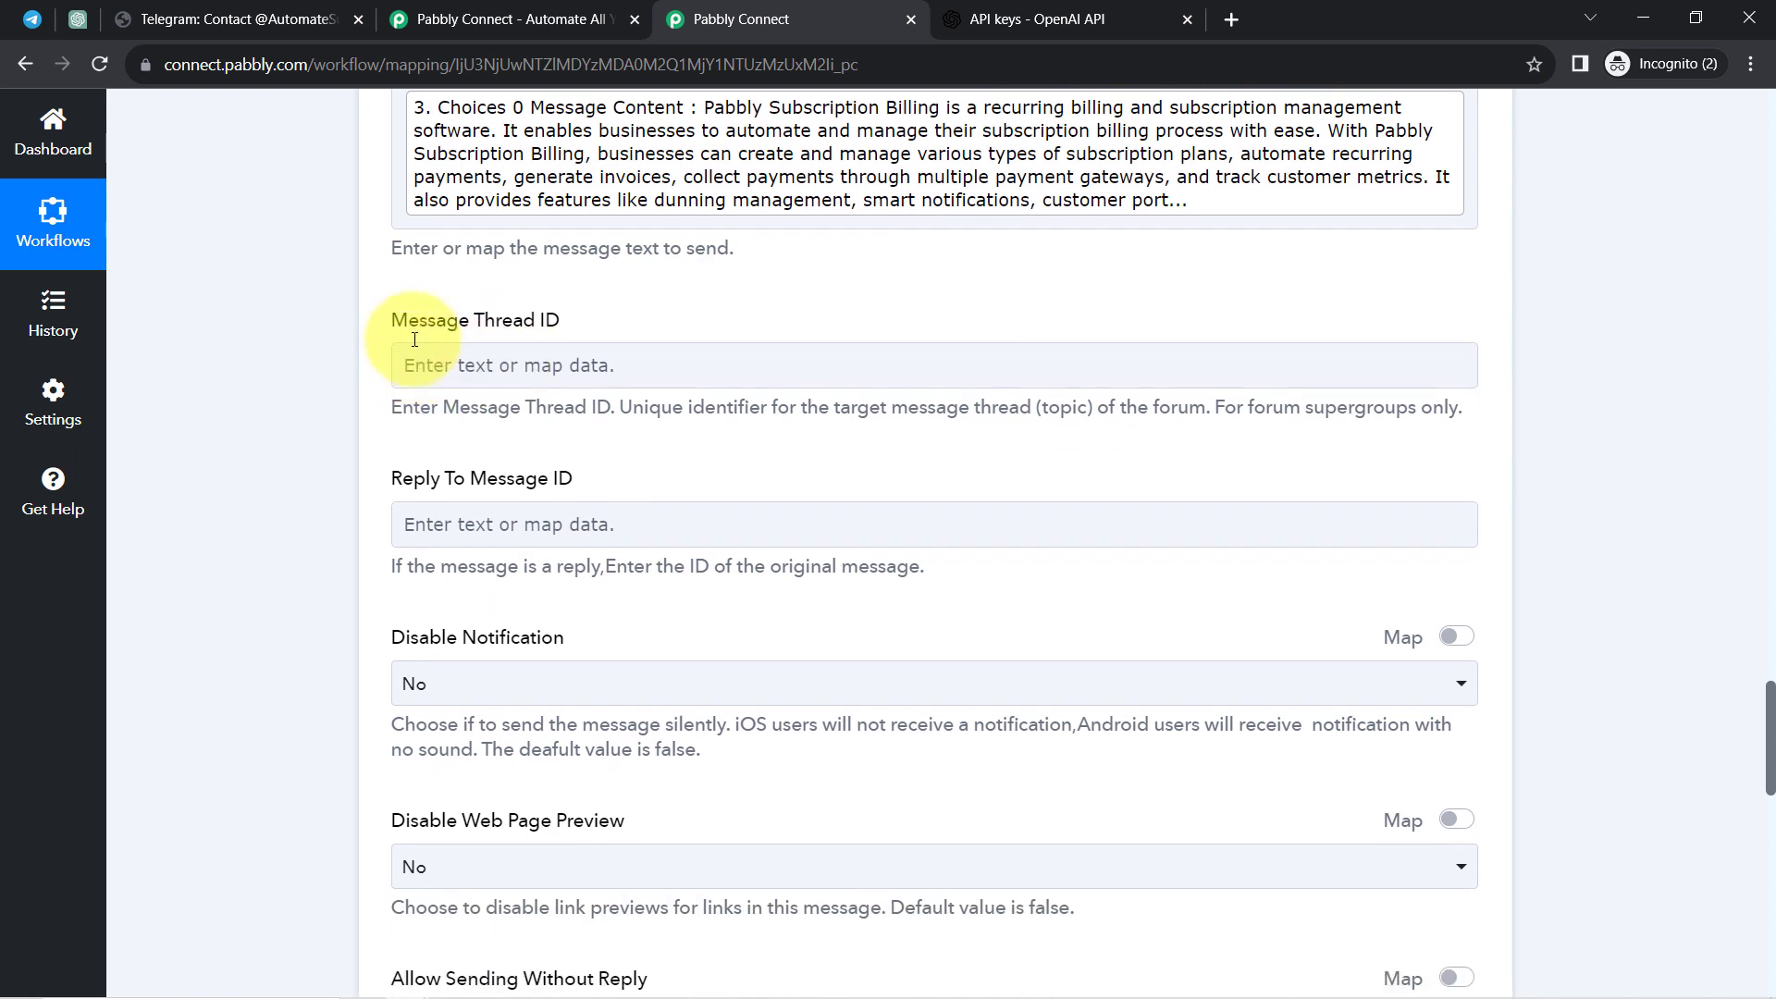
{"action": "scroll", "coordinate": [388, 468], "scroll_direction": "down", "scroll_amount": 2}
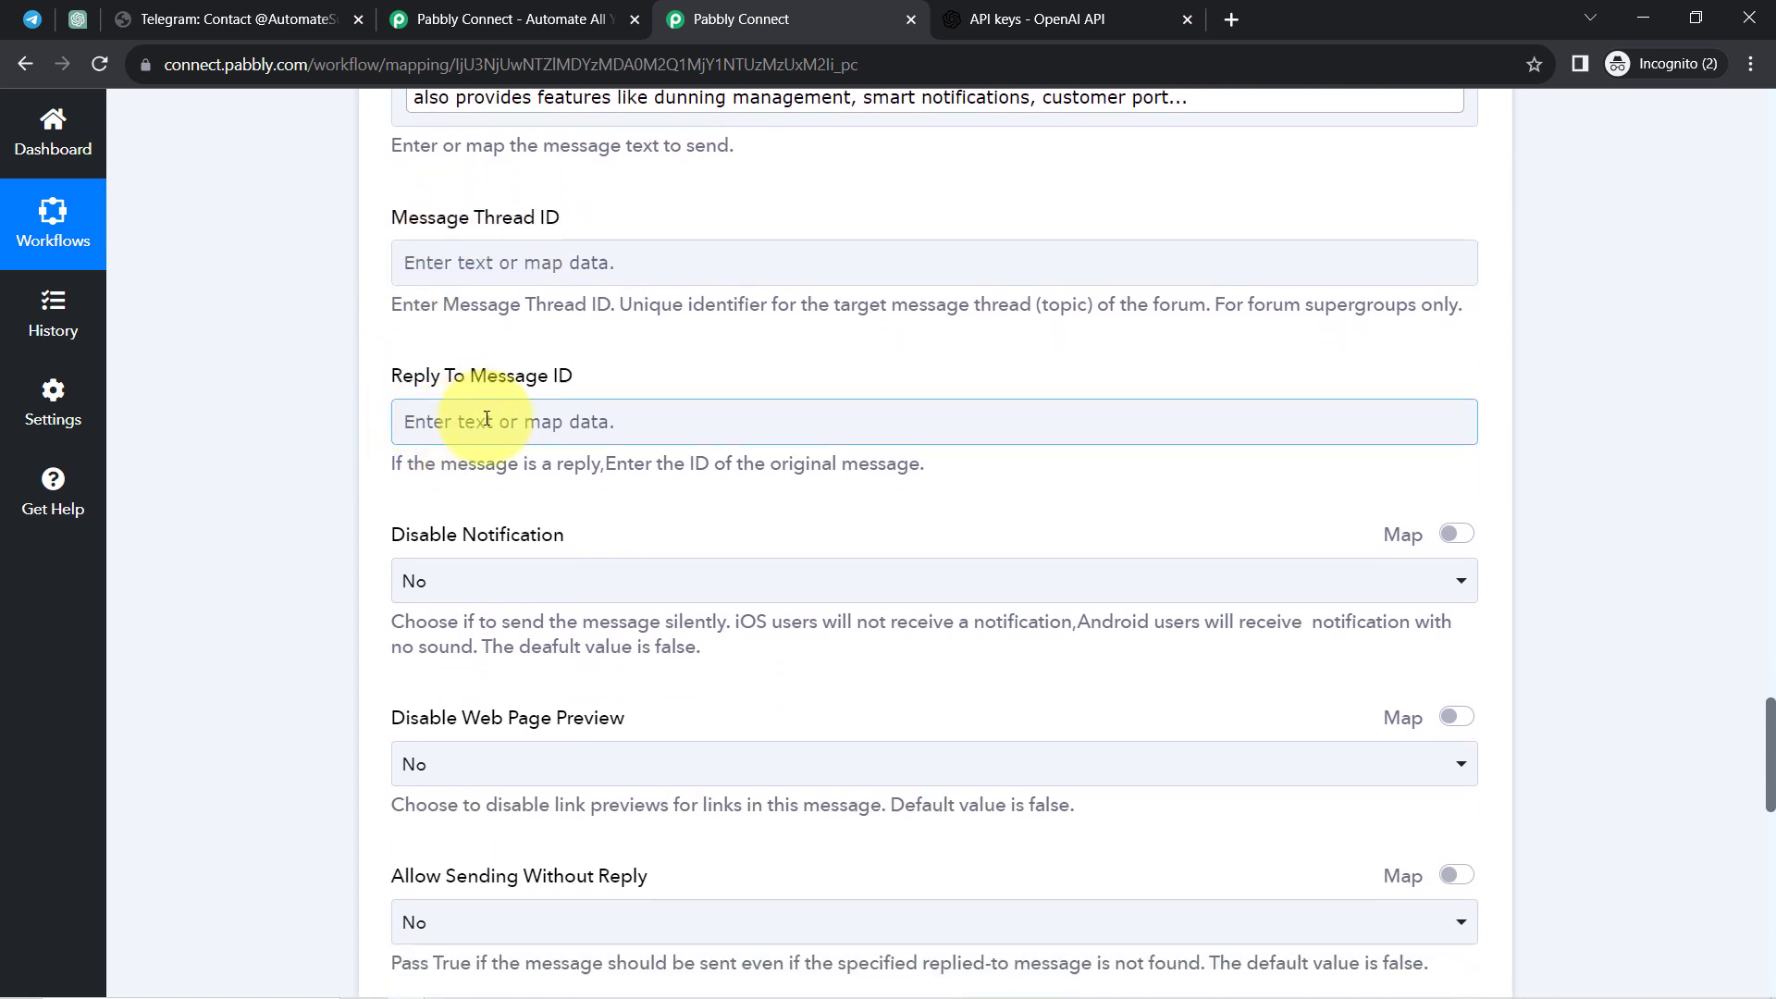
{"action": "left_click", "coordinate": [486, 348]}
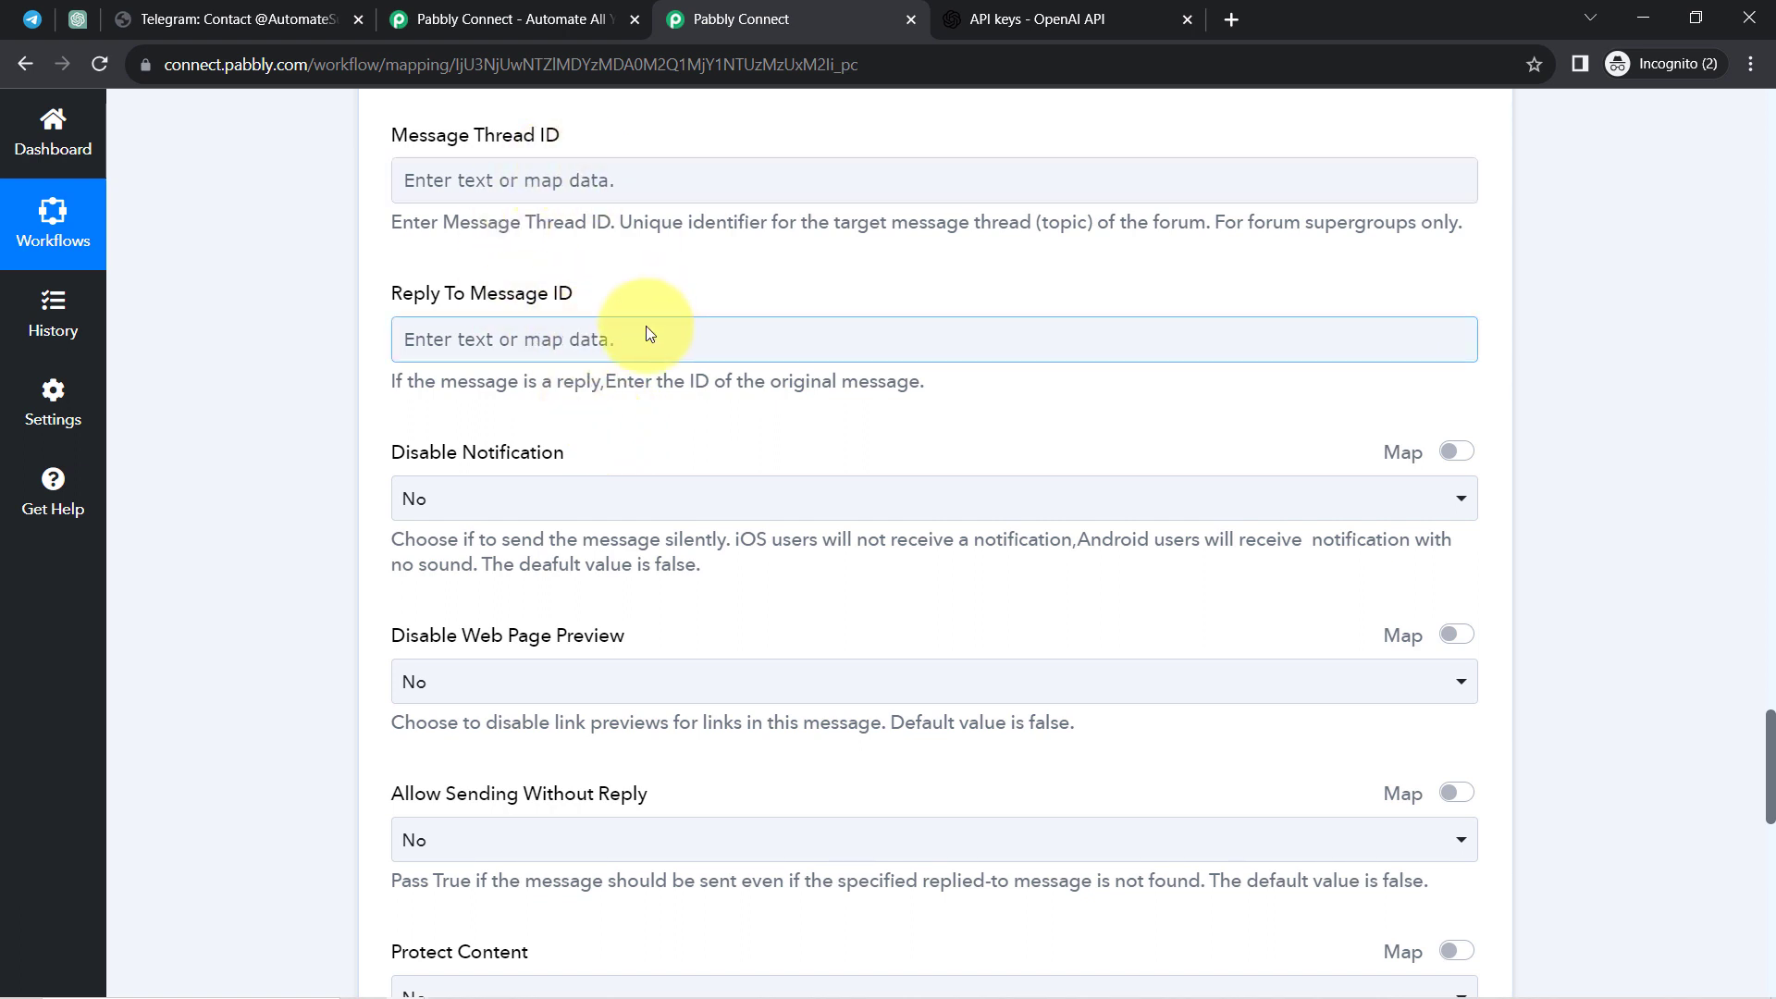
{"action": "left_click", "coordinate": [502, 184]}
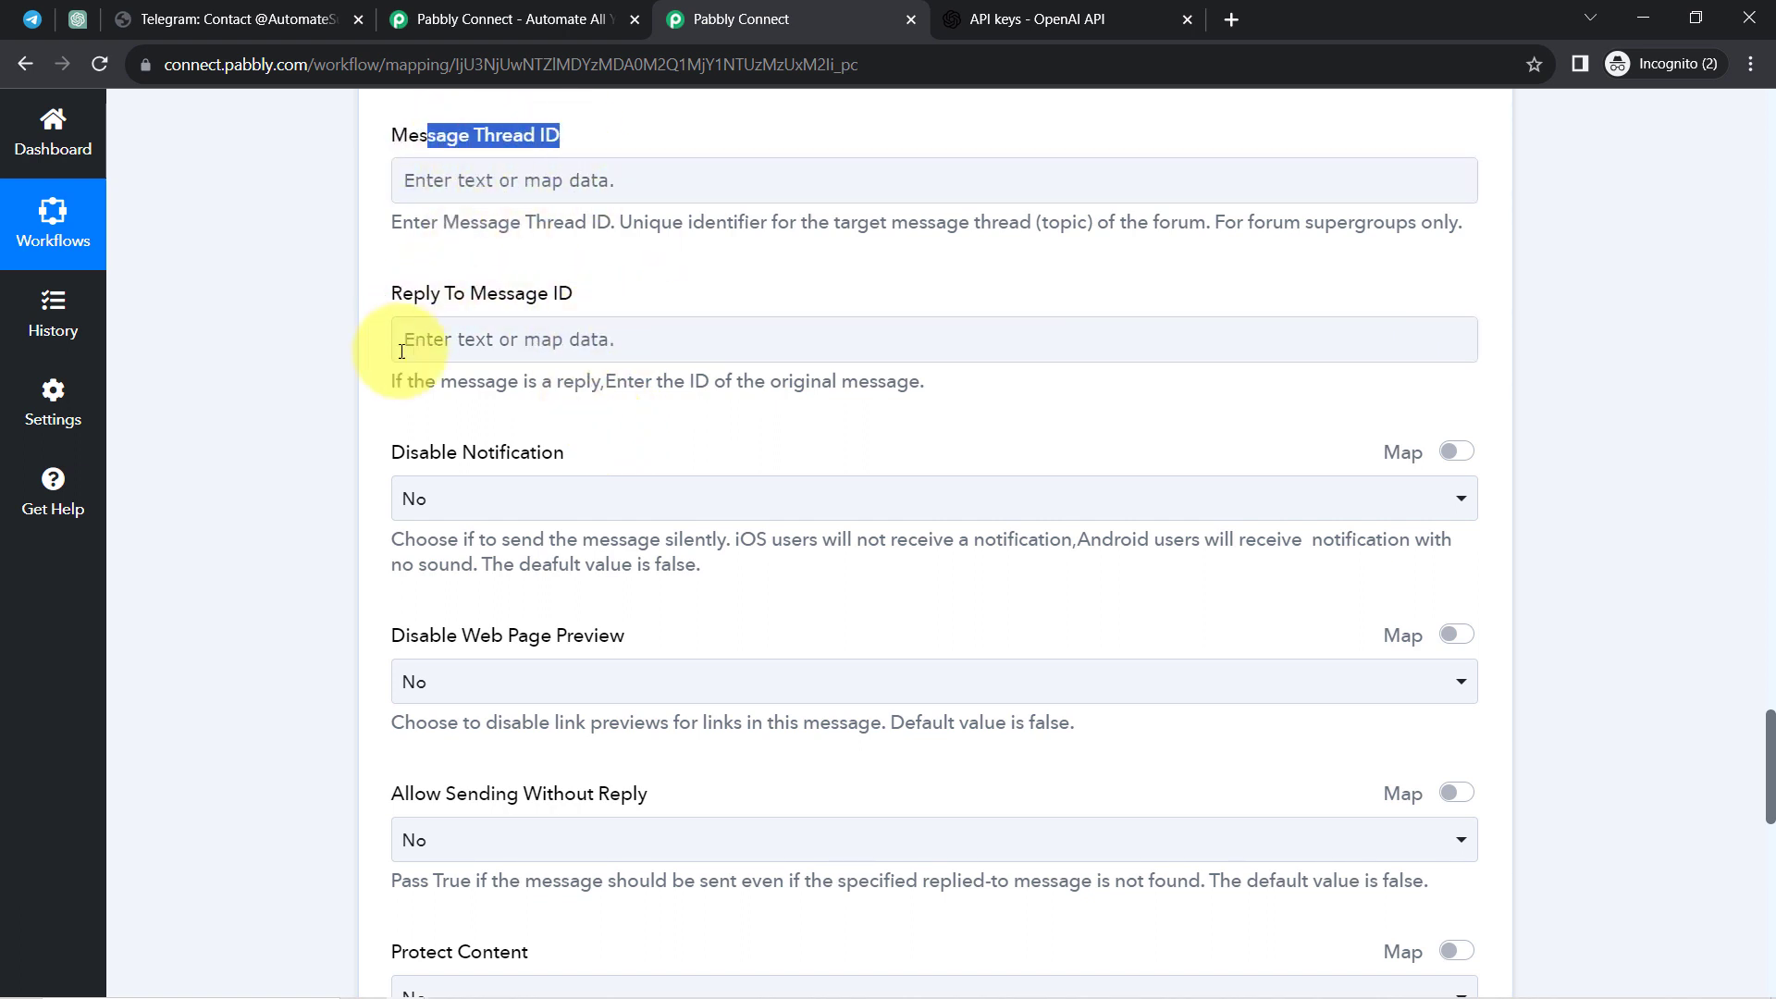
{"action": "left_click", "coordinate": [285, 474]}
{"action": "scroll", "coordinate": [285, 474], "scroll_direction": "down", "scroll_amount": 2}
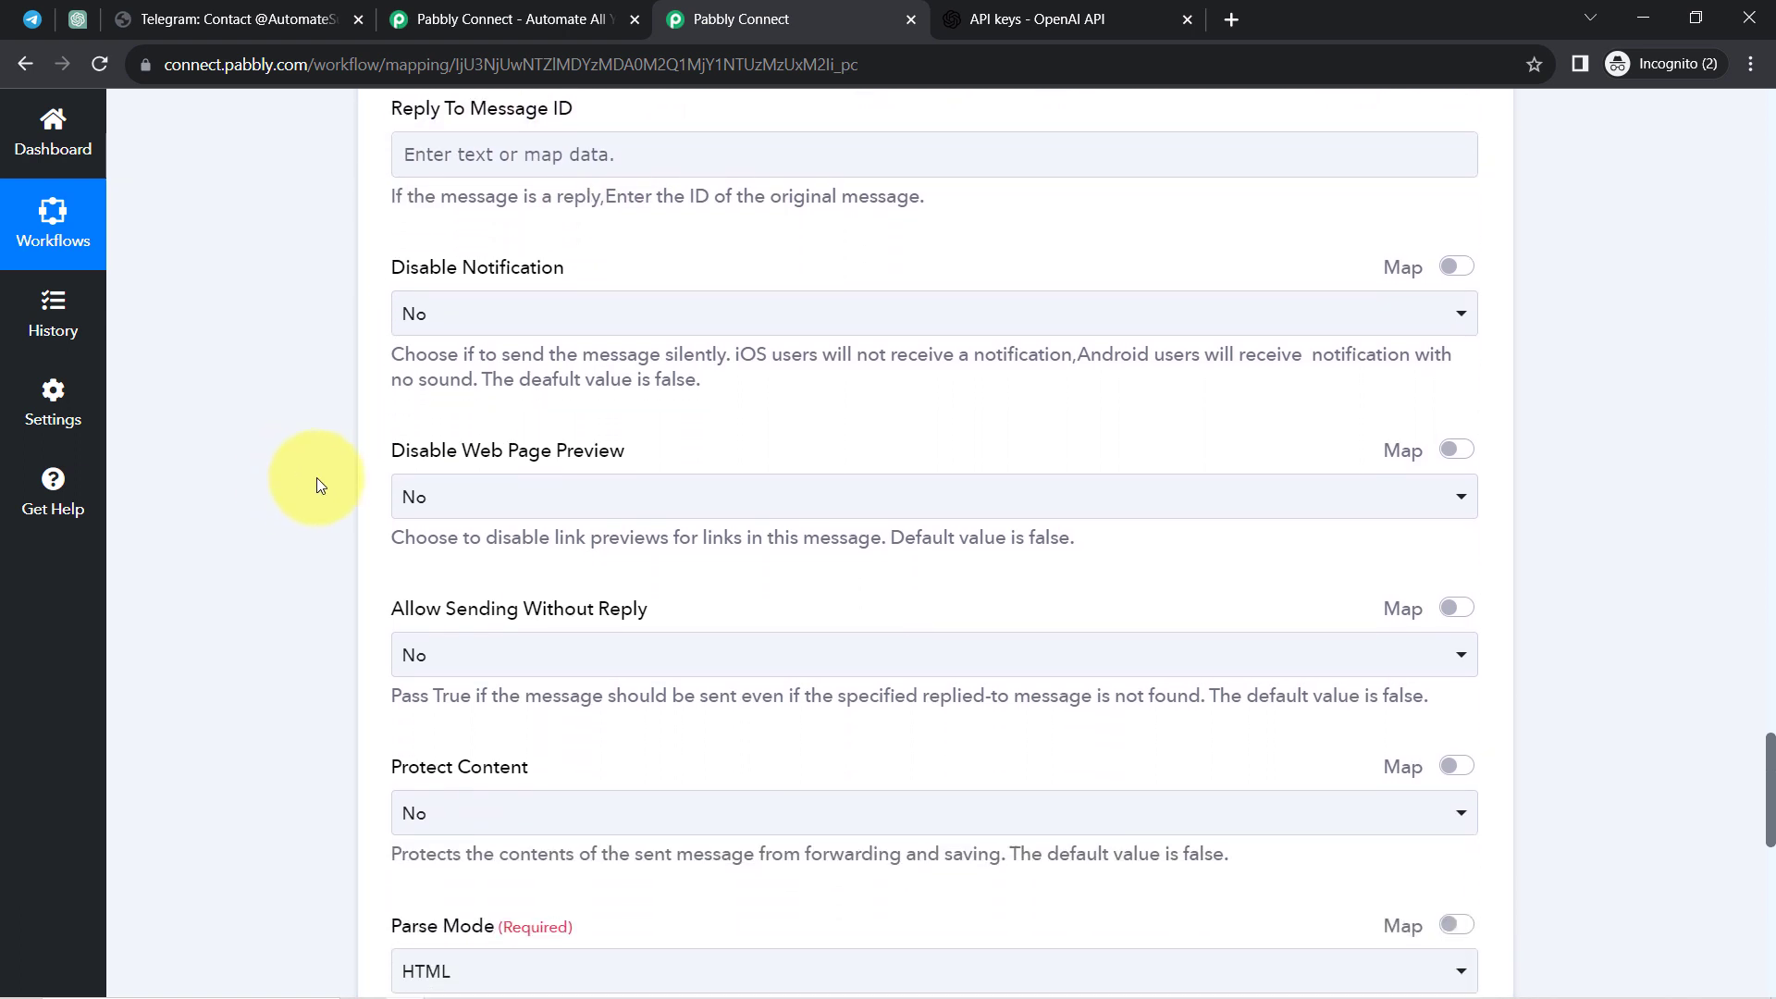
{"action": "scroll", "coordinate": [317, 477], "scroll_direction": "down", "scroll_amount": 8}
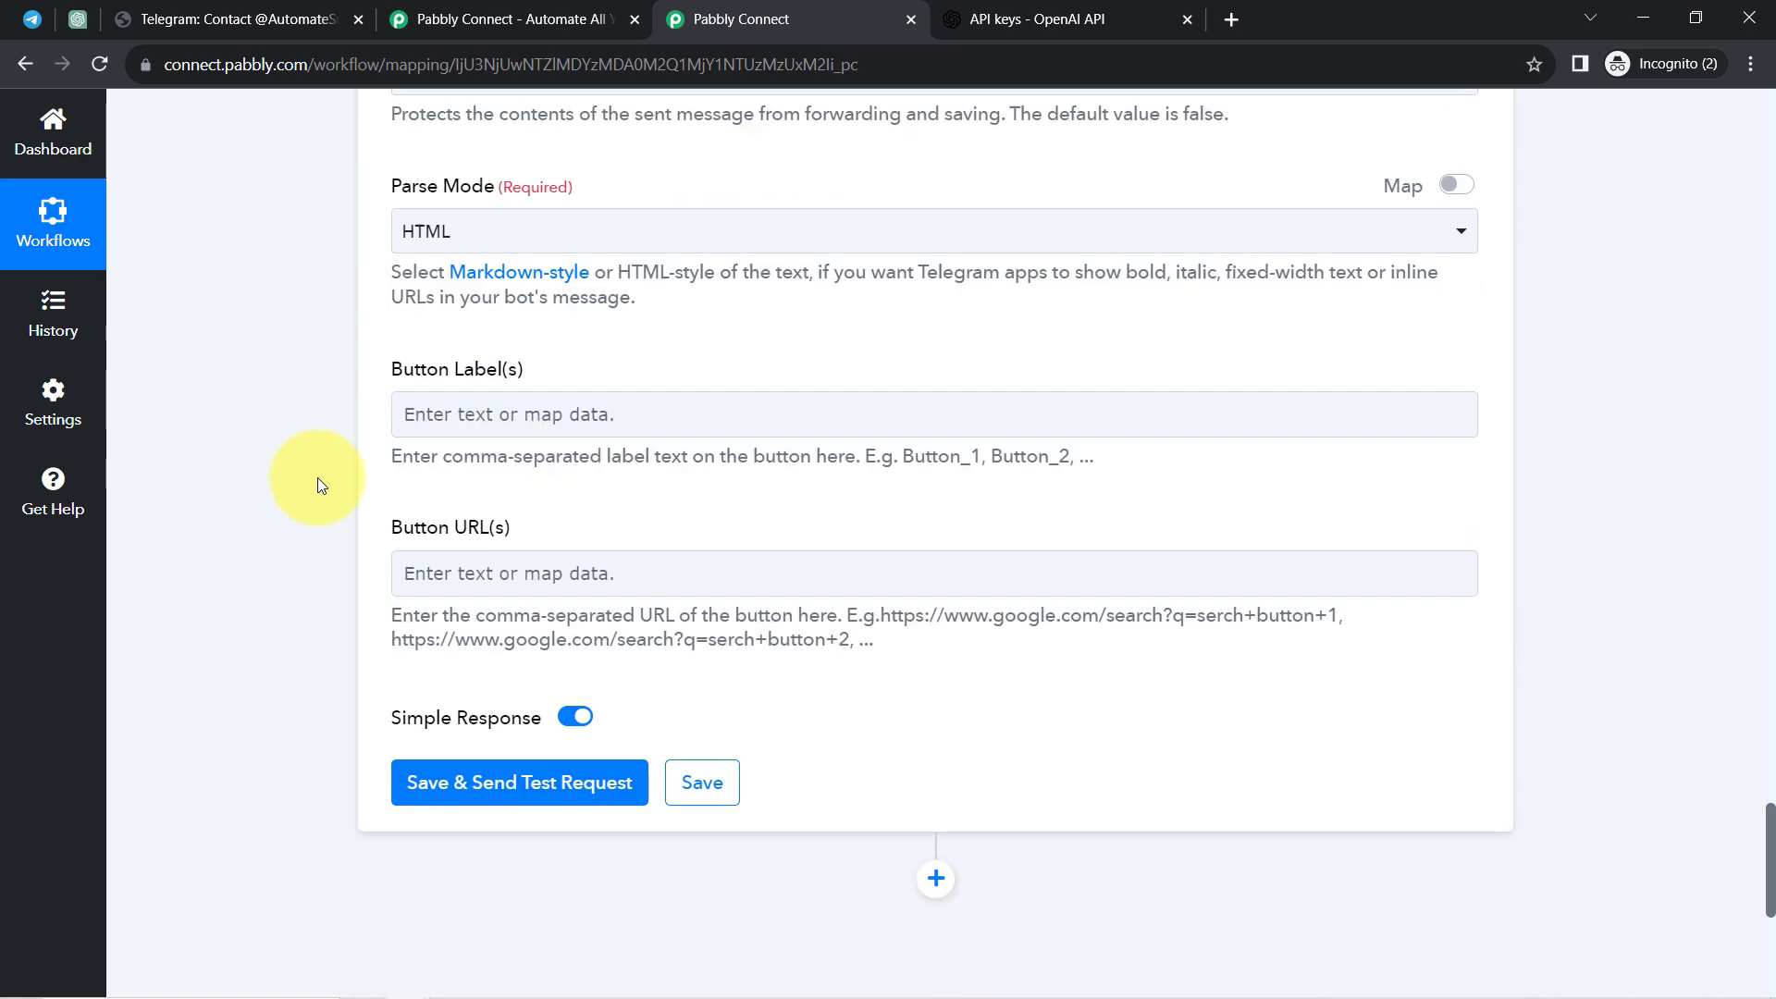
{"action": "scroll", "coordinate": [318, 477], "scroll_direction": "down", "scroll_amount": 3}
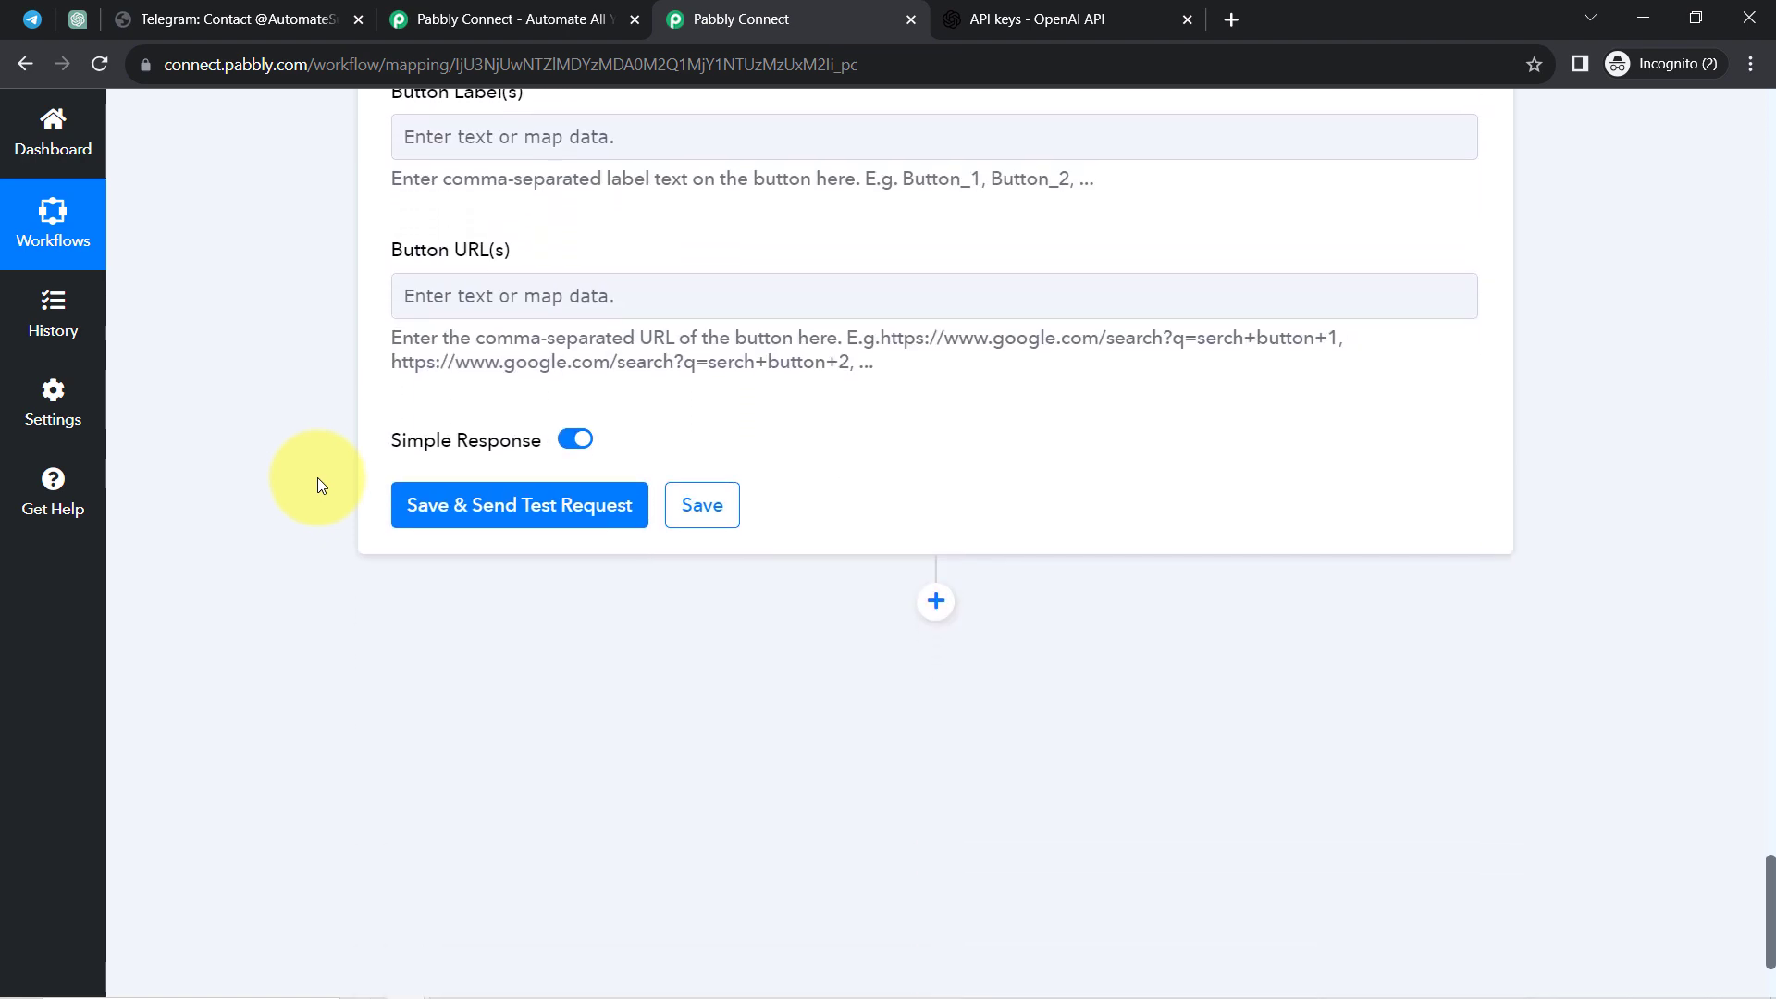
{"action": "scroll", "coordinate": [318, 477], "scroll_direction": "down", "scroll_amount": 2}
{"action": "left_click", "coordinate": [525, 370]}
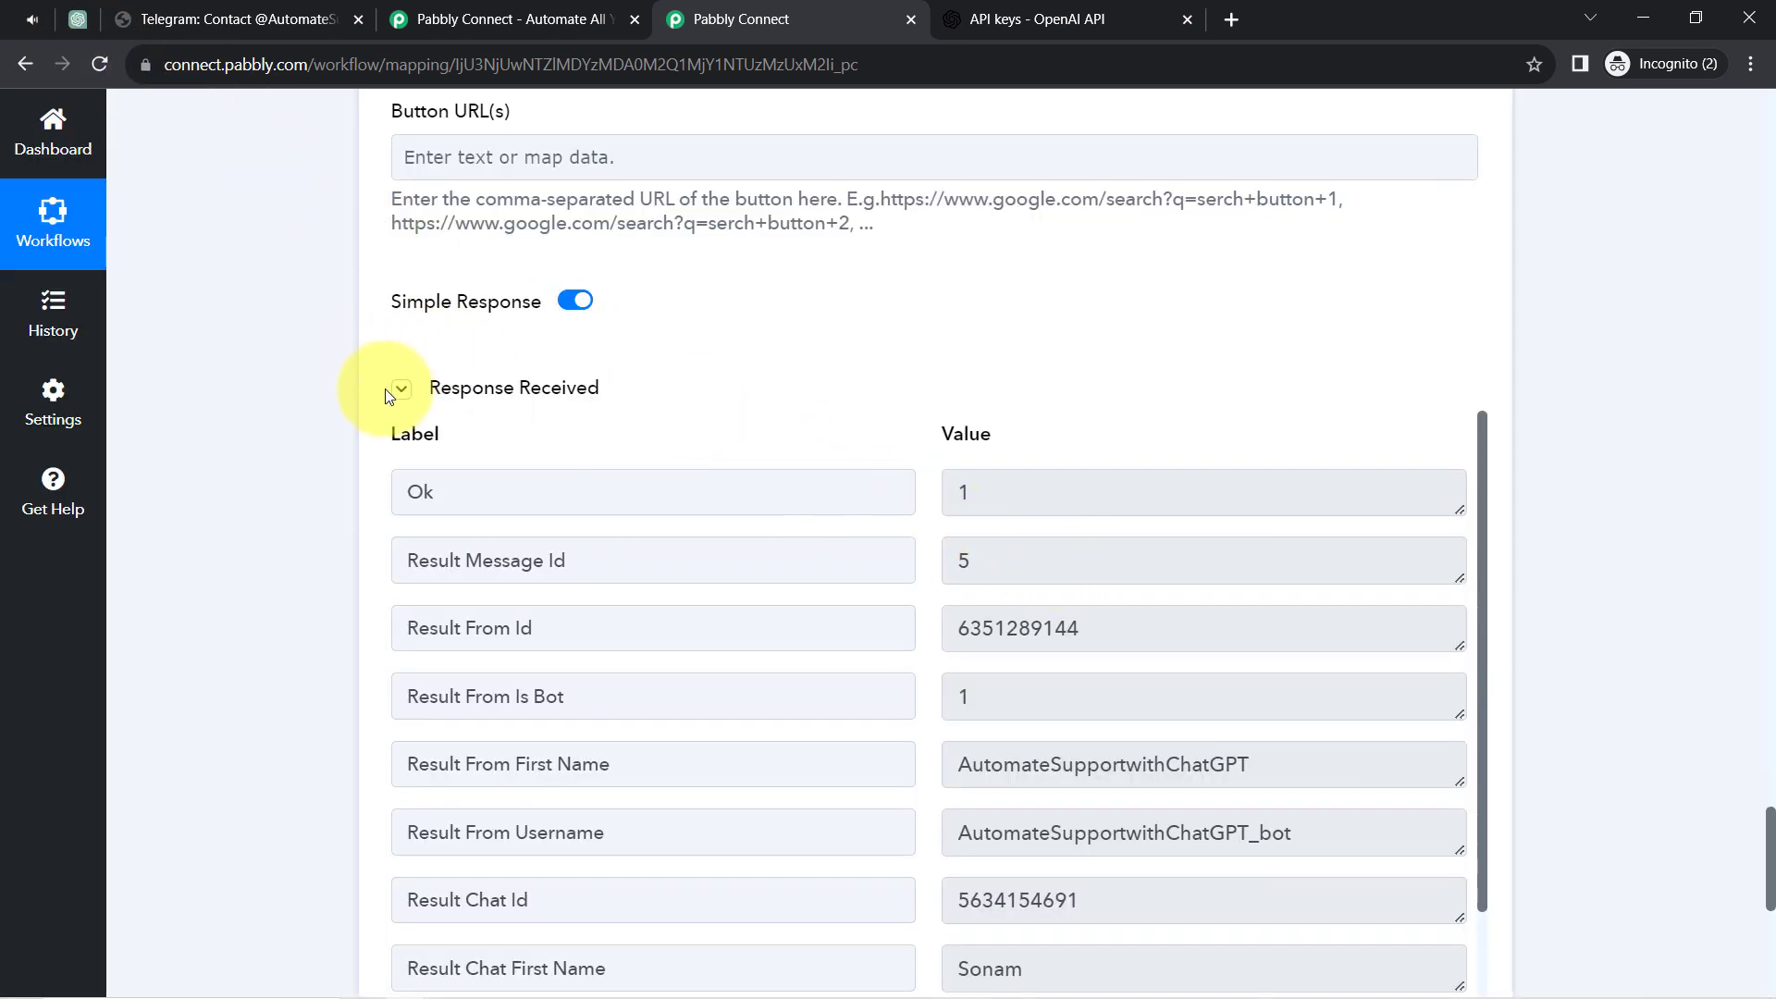
Check the received response and read the bot's reply in the AutomateSupportwithChatGPT chat in Telegram, then return to Pabbly Connect
{"action": "left_click", "coordinate": [388, 389]}
{"action": "left_click", "coordinate": [390, 389]}
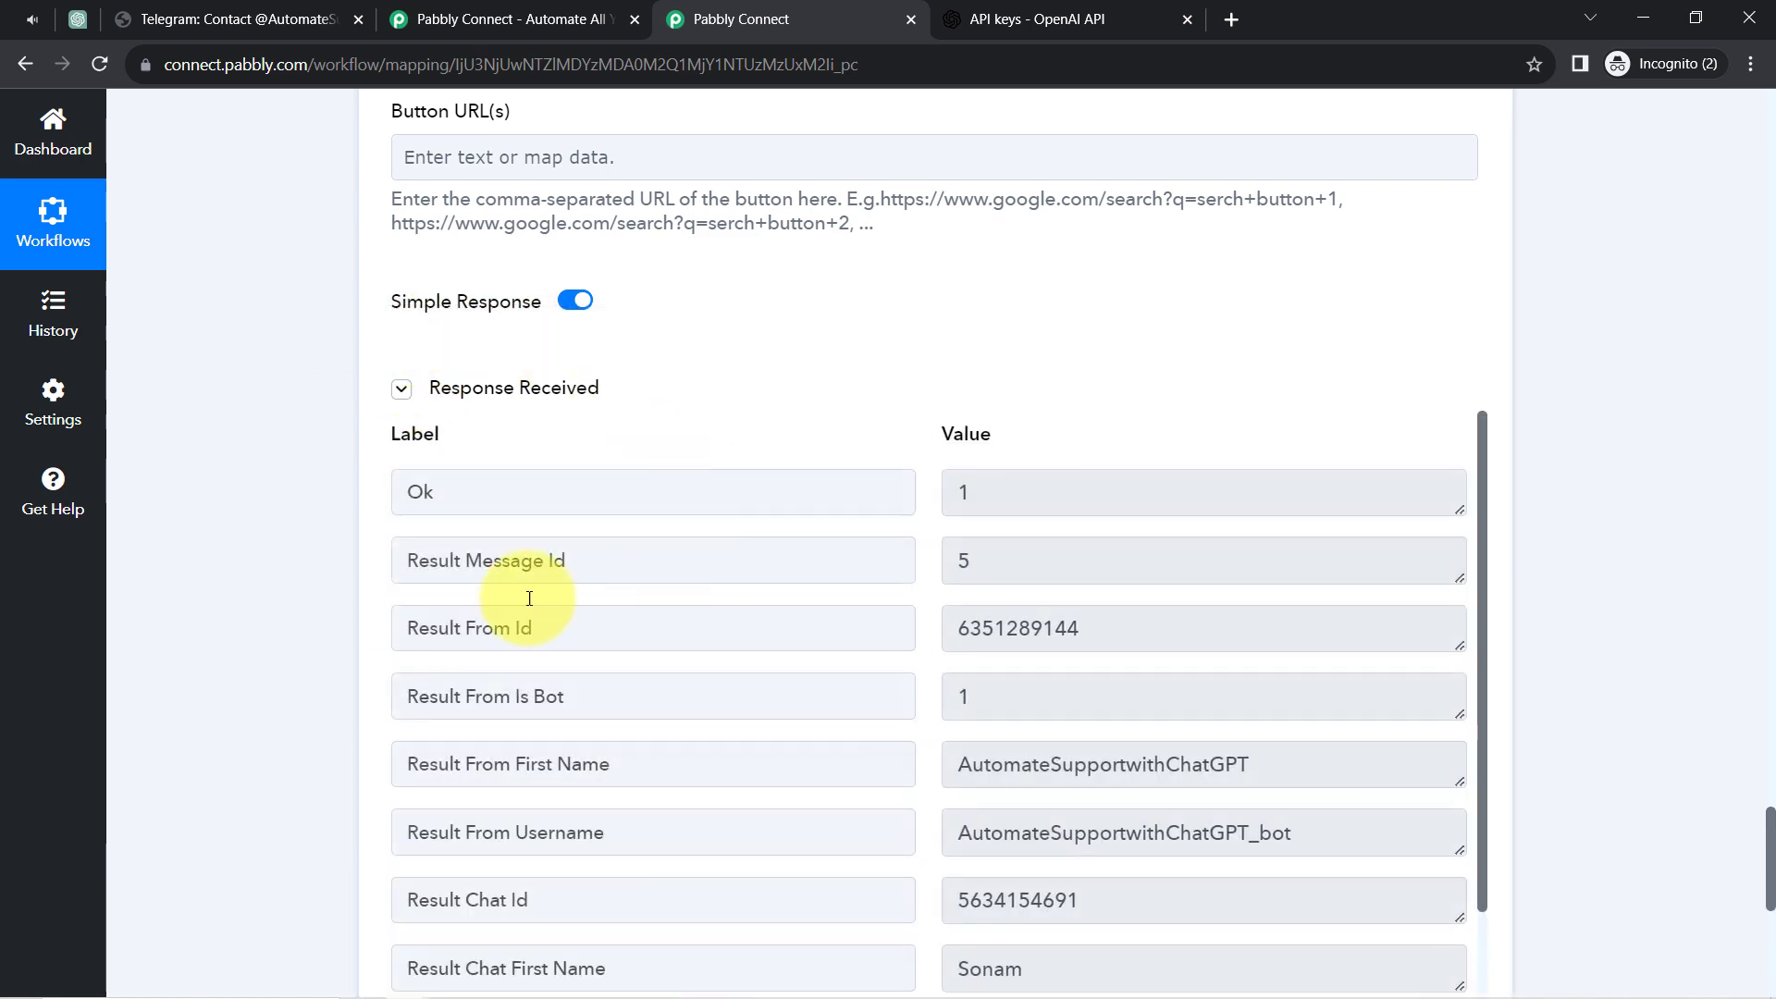
{"action": "left_click", "coordinate": [37, 17]}
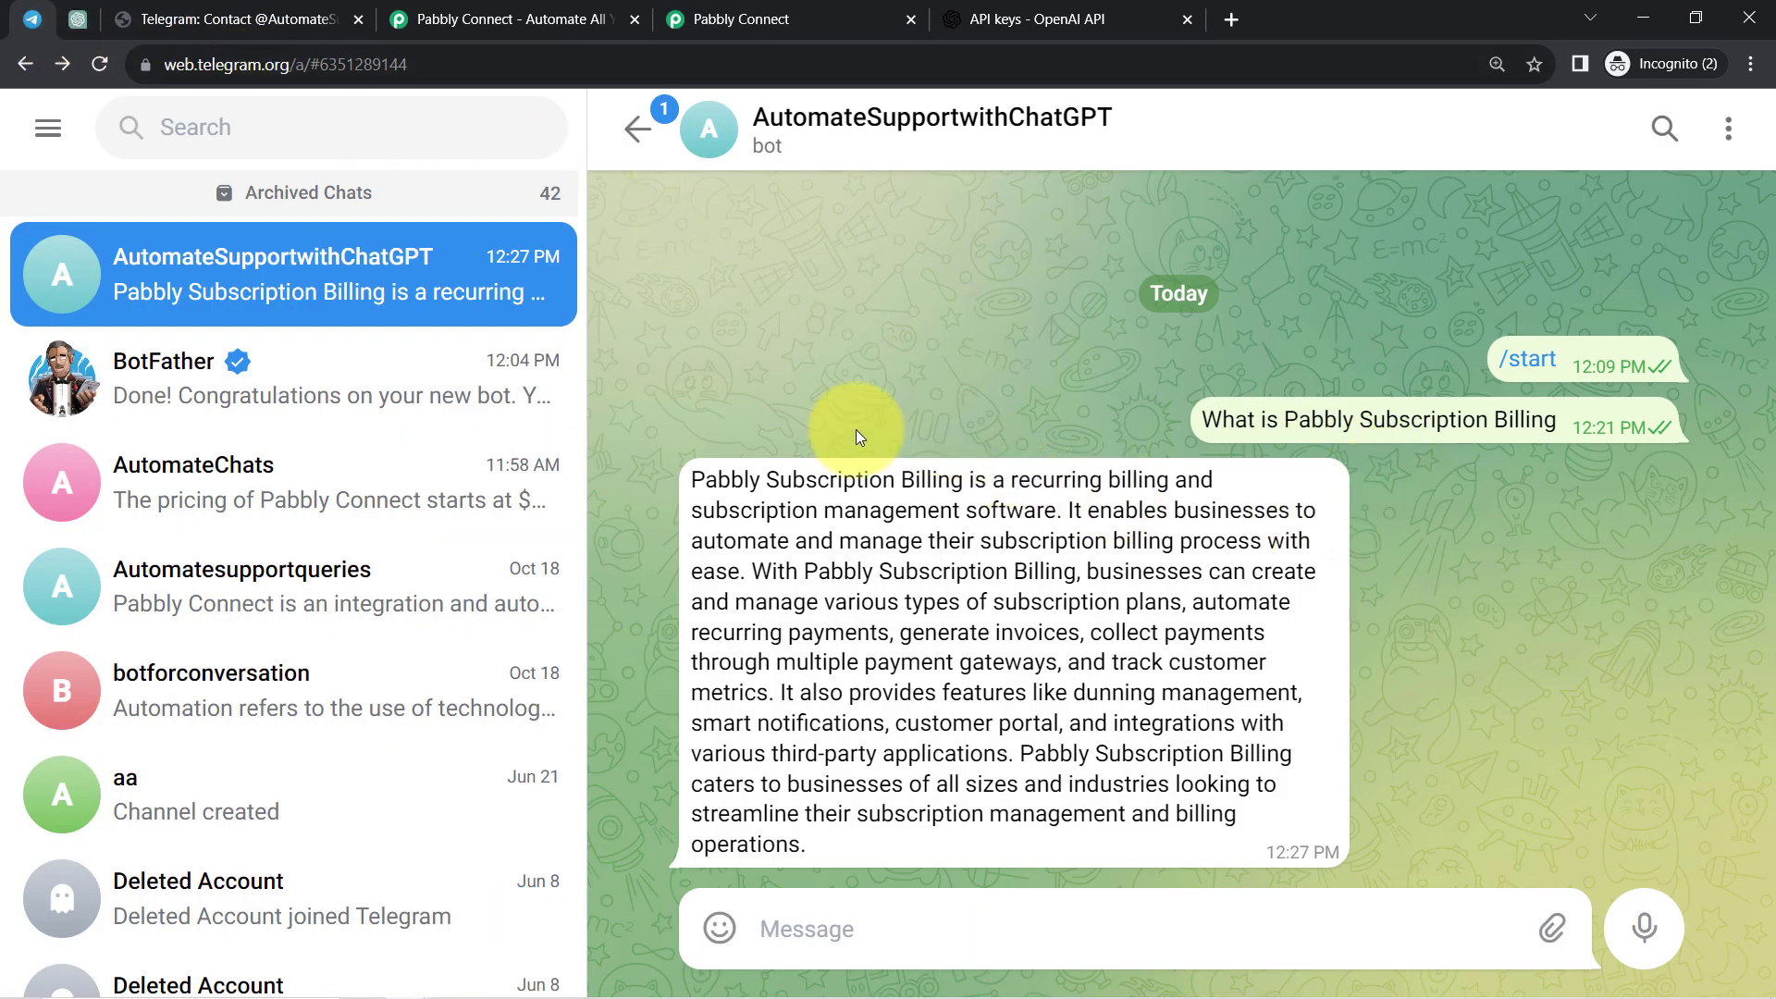
{"action": "left_click_drag", "start_coordinate": [700, 479], "coordinate": [845, 844]}
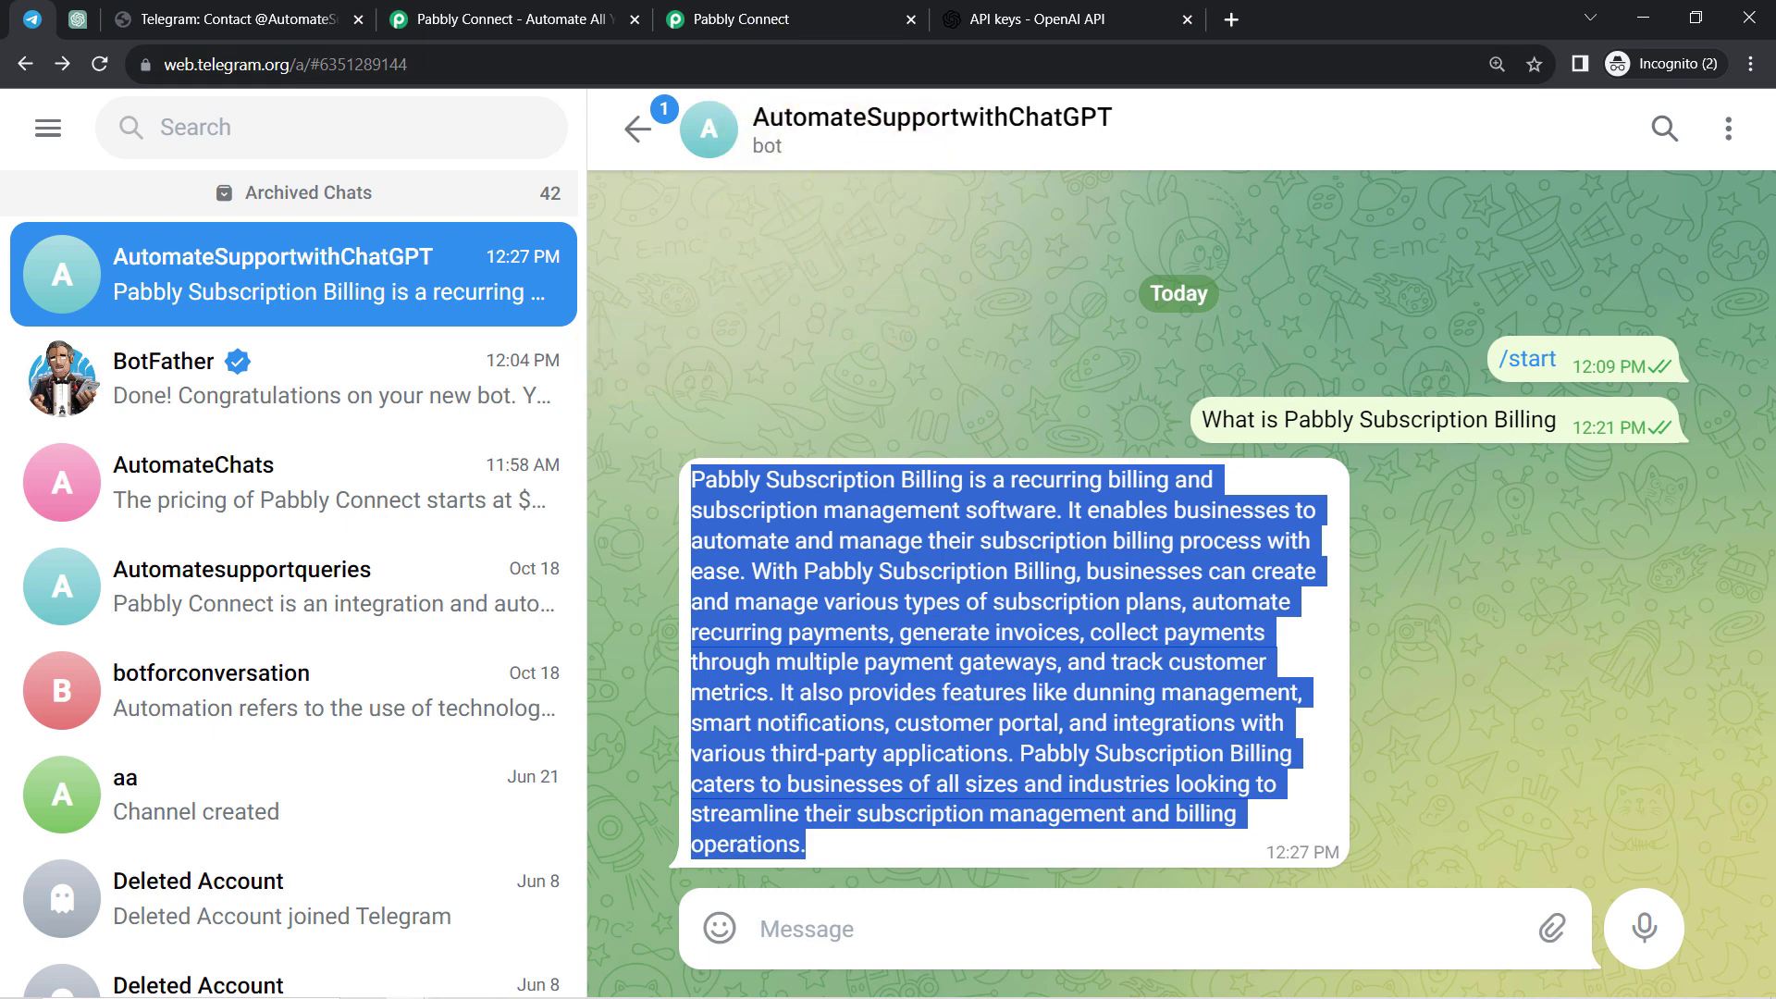
{"action": "left_click", "coordinate": [78, 18]}
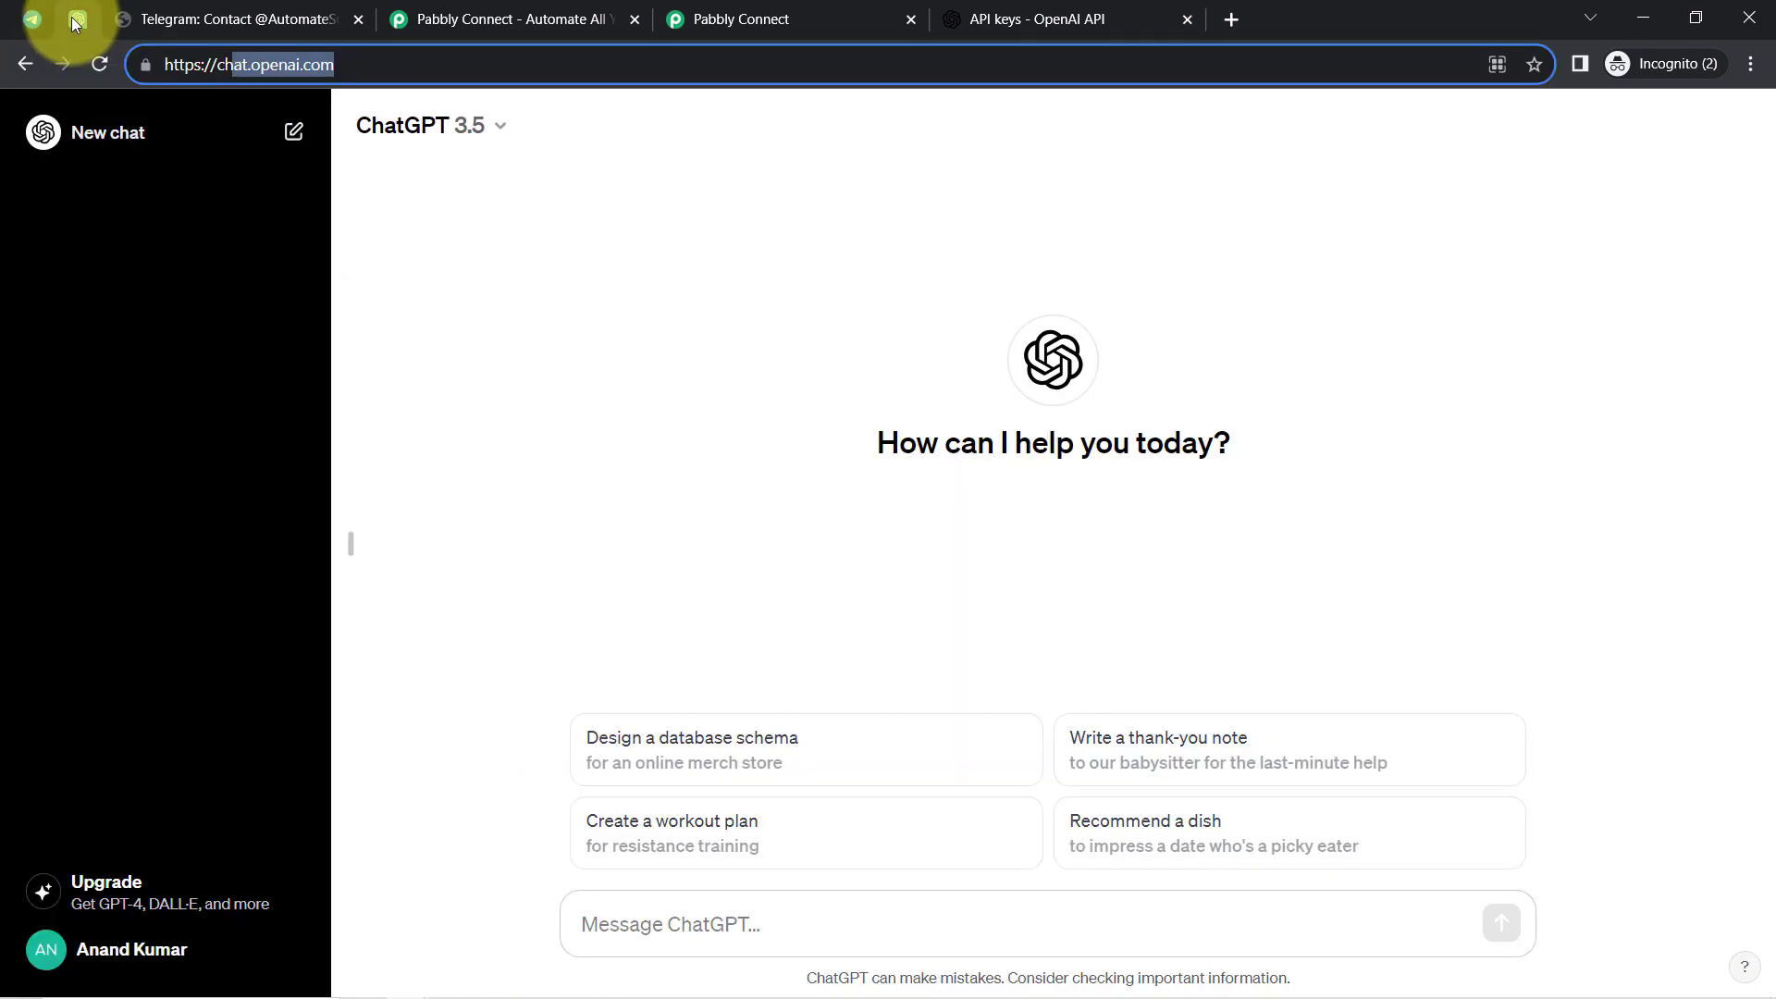
{"action": "left_click", "coordinate": [721, 18]}
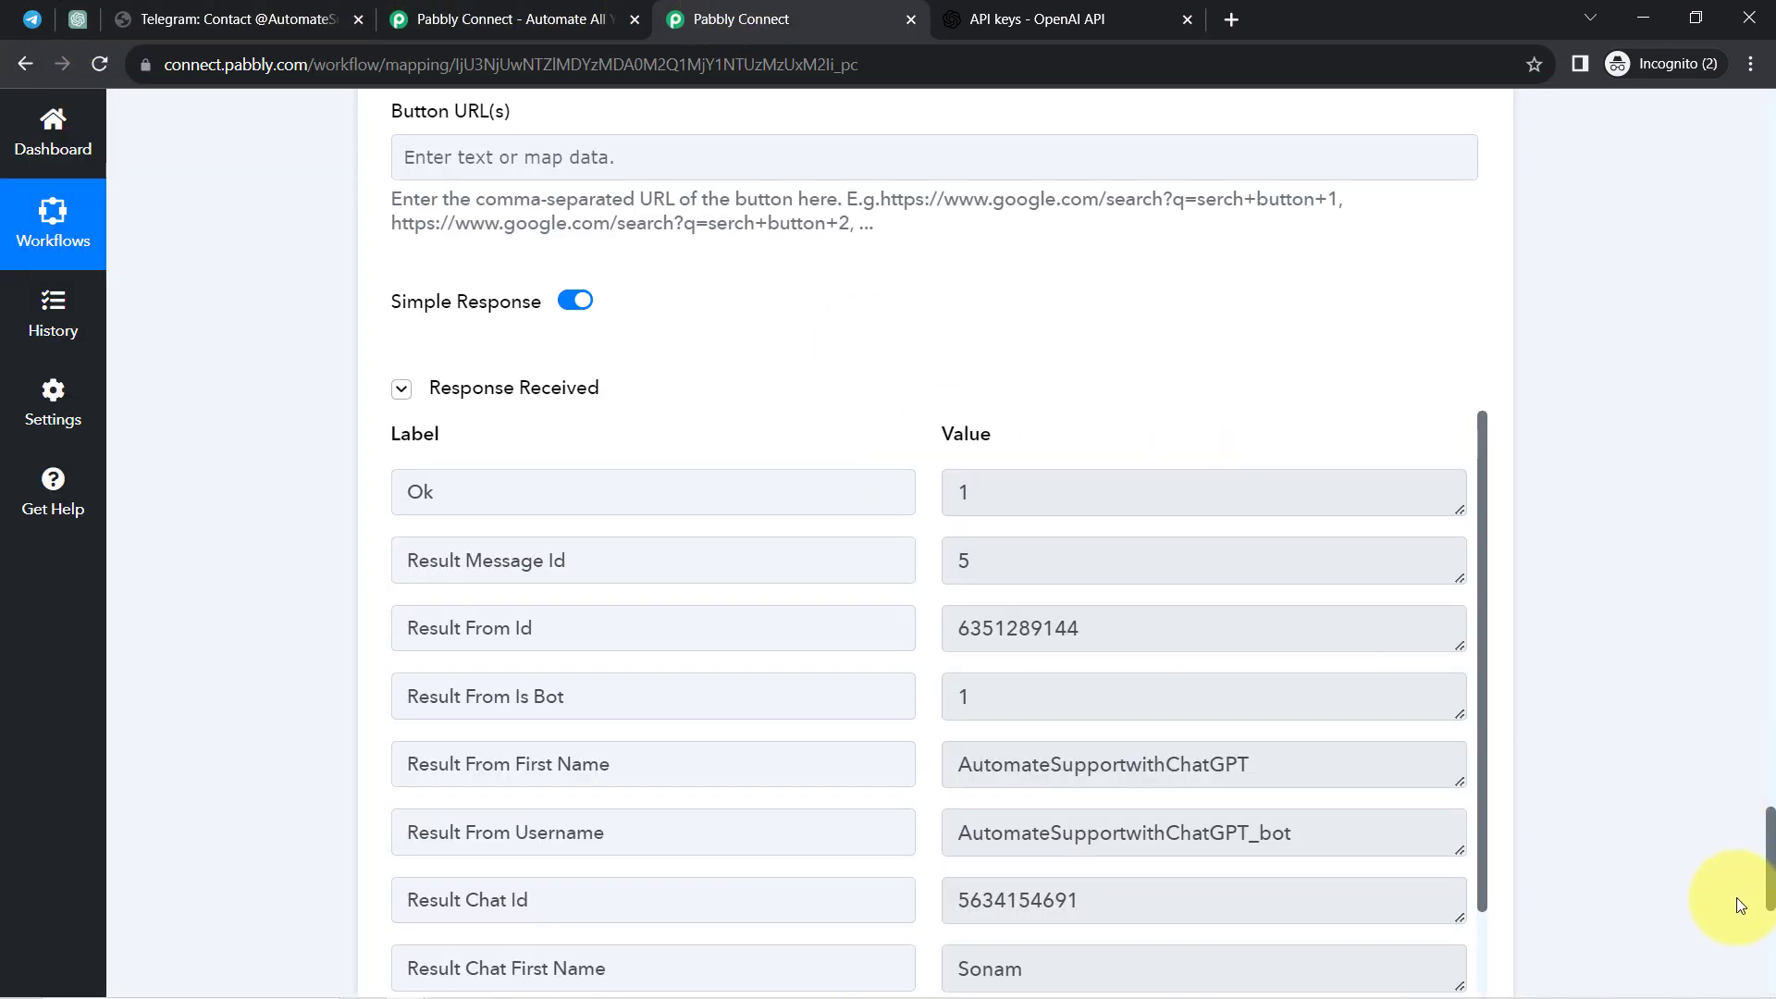
Collapse the workflow's Telegram trigger, Filter, ChatGPT and Telegram reply steps, then look over the workflow from its title
{"action": "left_click_drag", "start_coordinate": [1769, 887], "coordinate": [1729, 30]}
{"action": "left_click", "coordinate": [439, 426]}
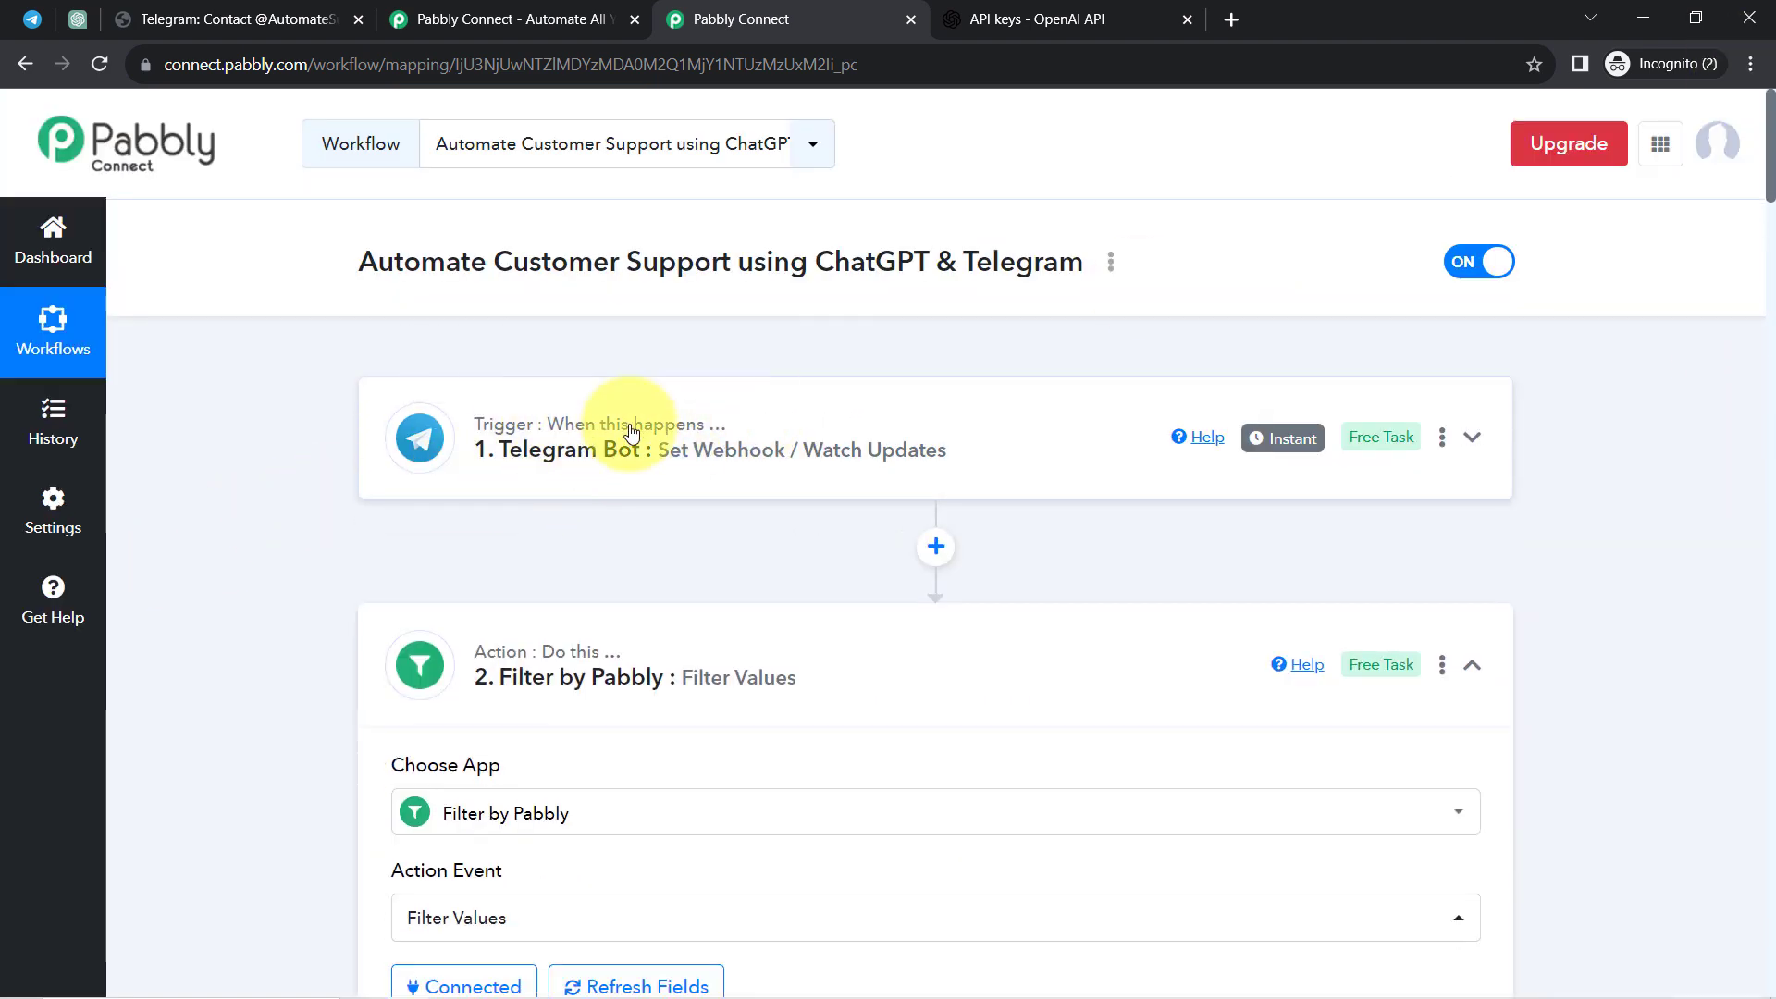
{"action": "left_click", "coordinate": [648, 661]}
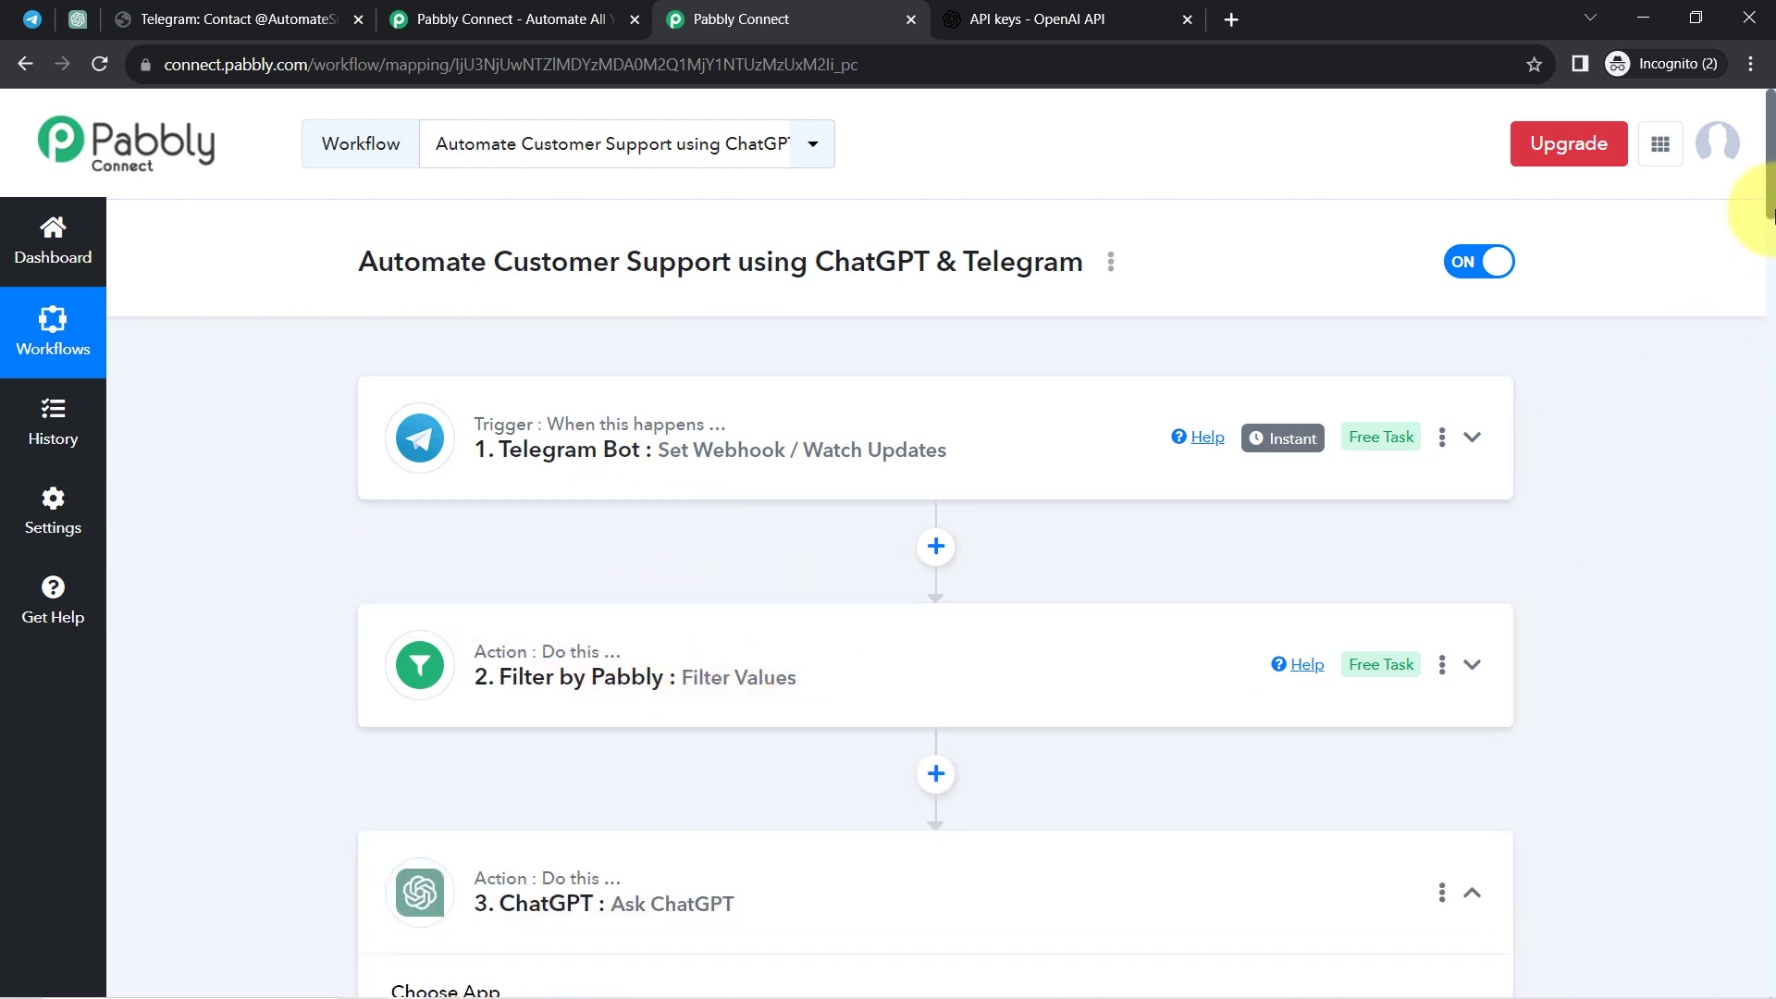
{"action": "scroll", "coordinate": [1772, 213], "scroll_direction": "down", "scroll_amount": 5}
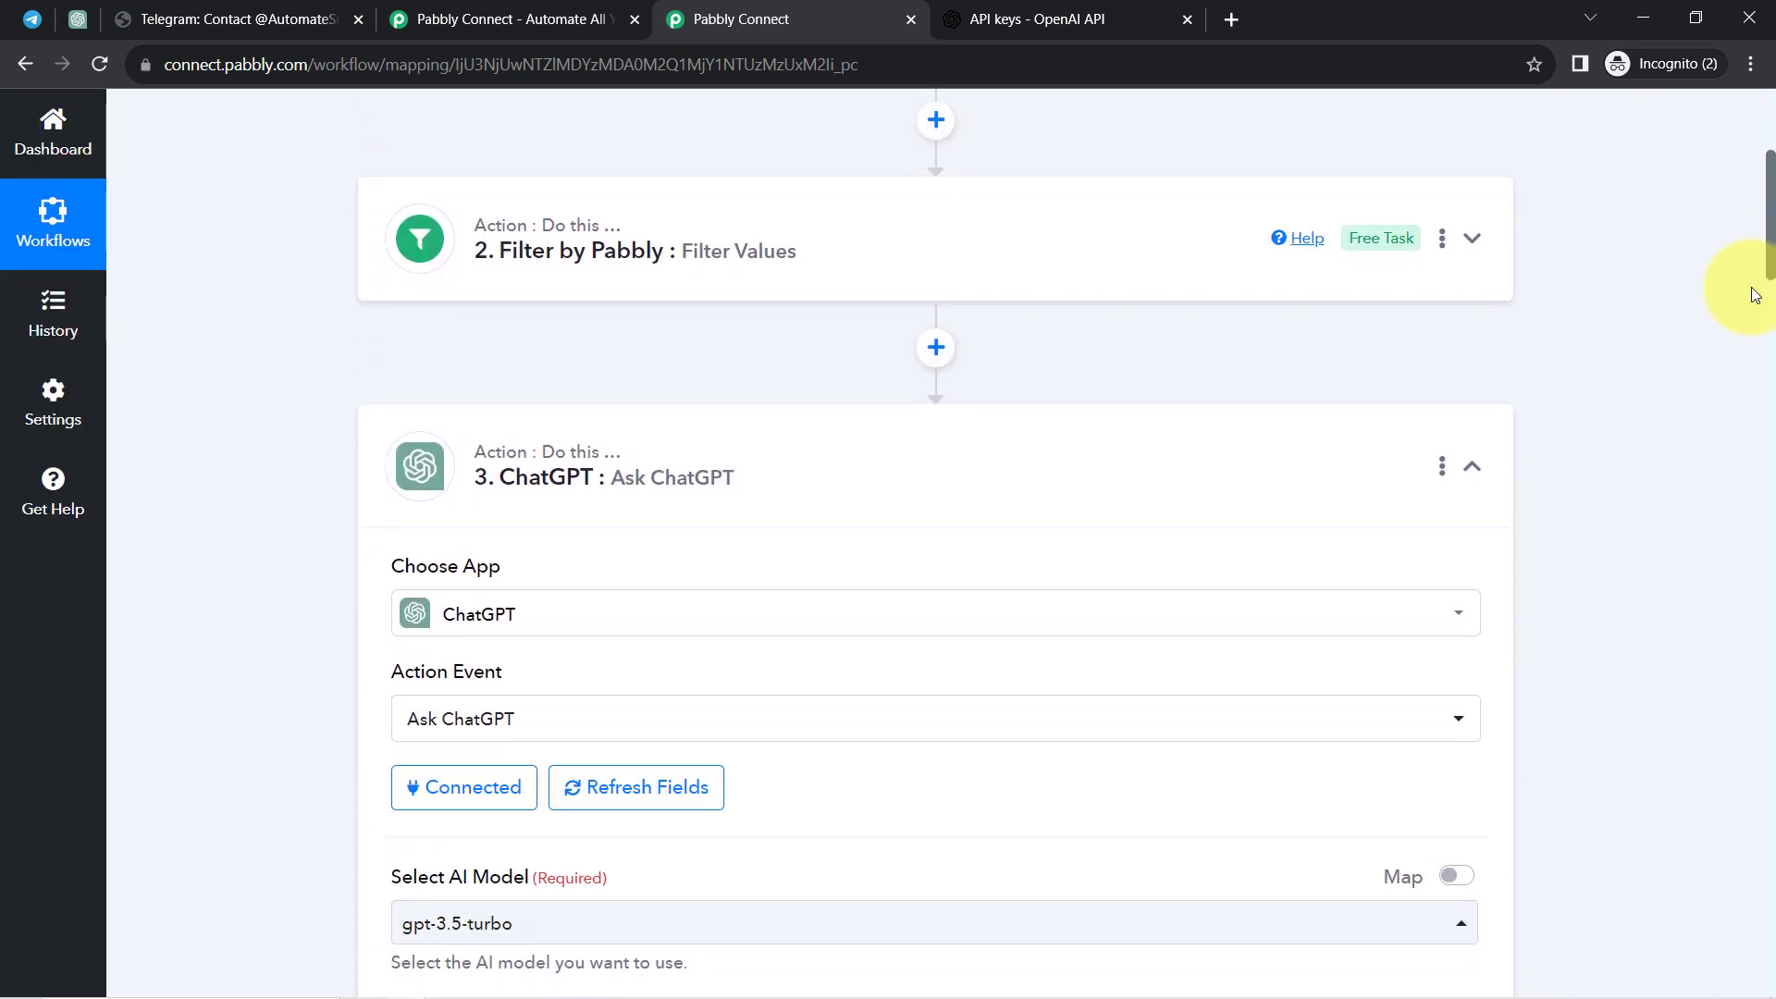
{"action": "left_click", "coordinate": [634, 479]}
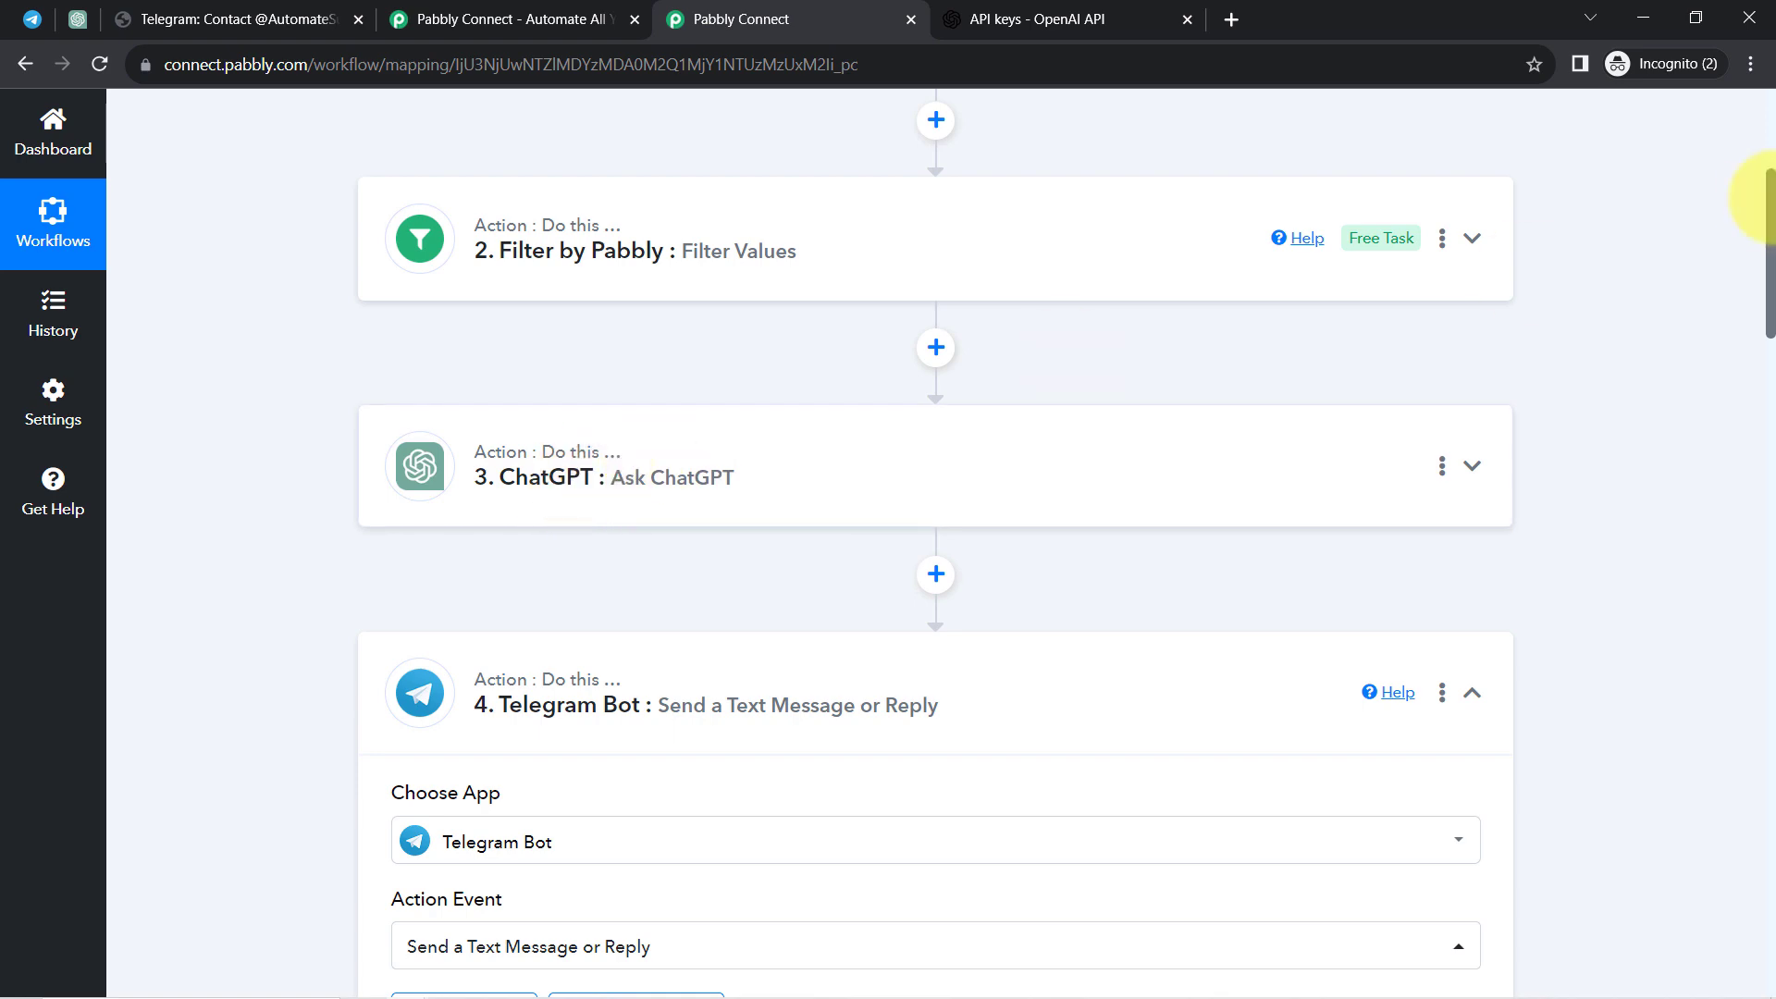
{"action": "scroll", "coordinate": [1772, 222], "scroll_direction": "down", "scroll_amount": 4}
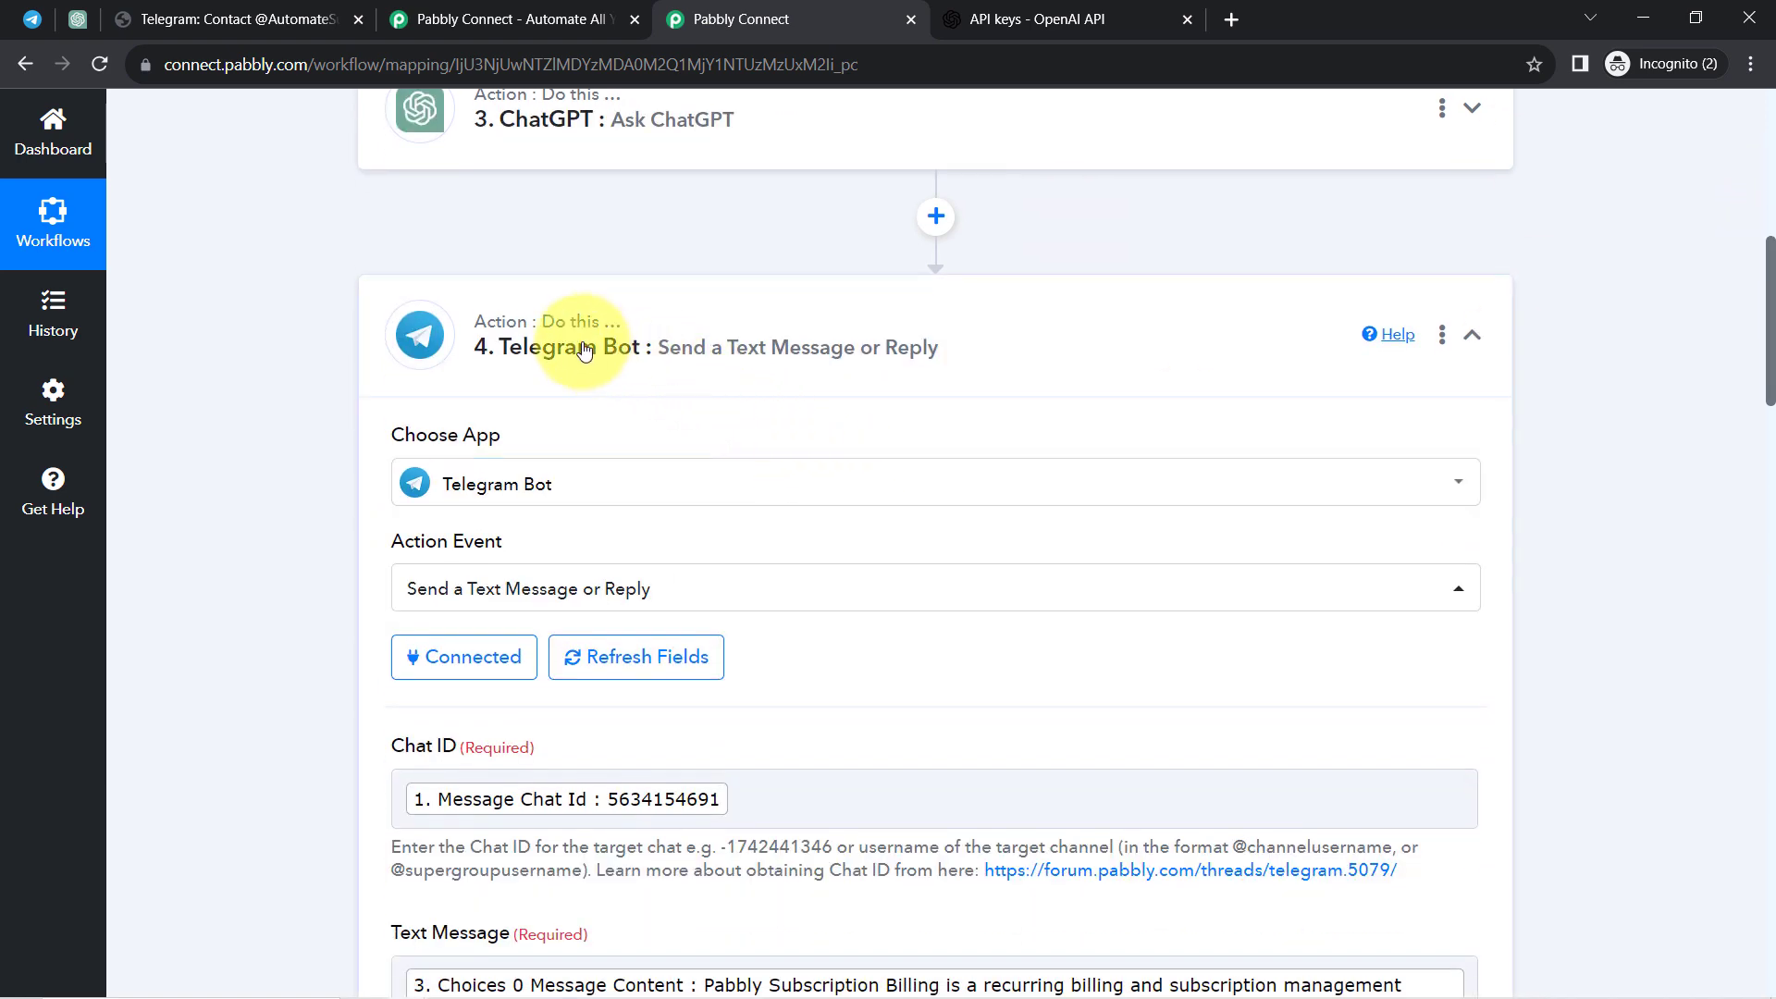
{"action": "left_click", "coordinate": [583, 347]}
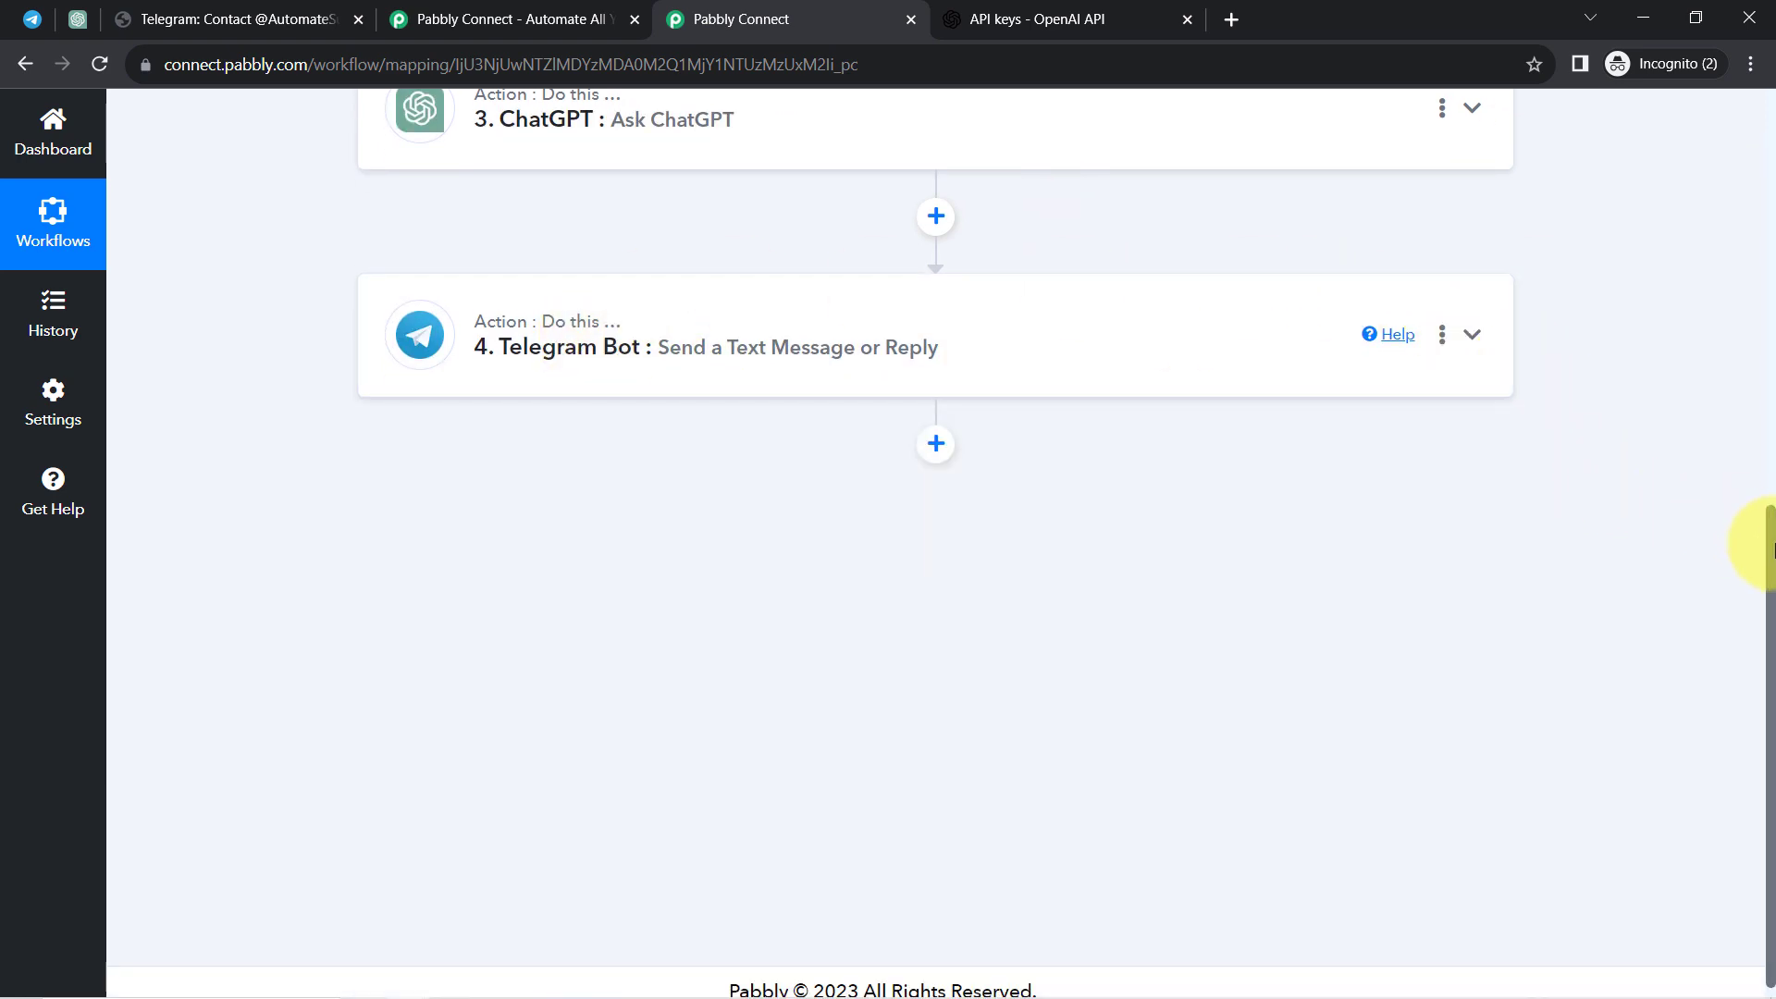
{"action": "scroll", "coordinate": [1773, 548], "scroll_direction": "up", "scroll_amount": 8}
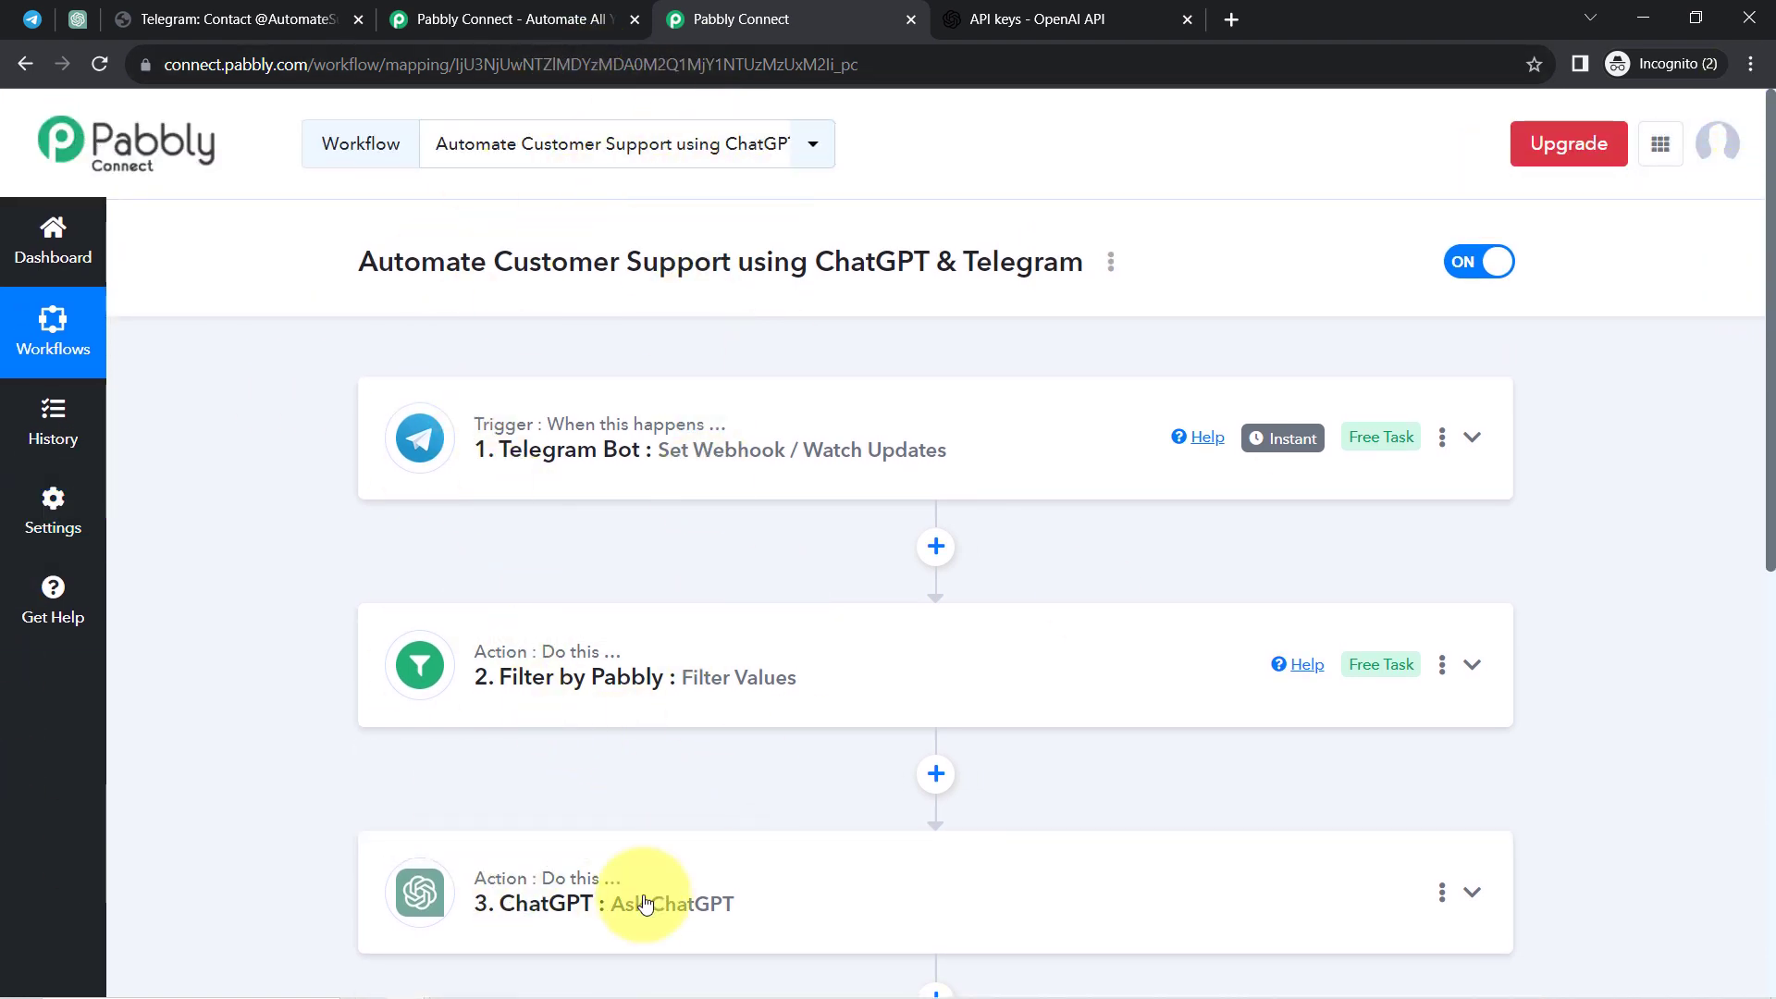
{"action": "left_click_drag", "start_coordinate": [446, 262], "coordinate": [1102, 256]}
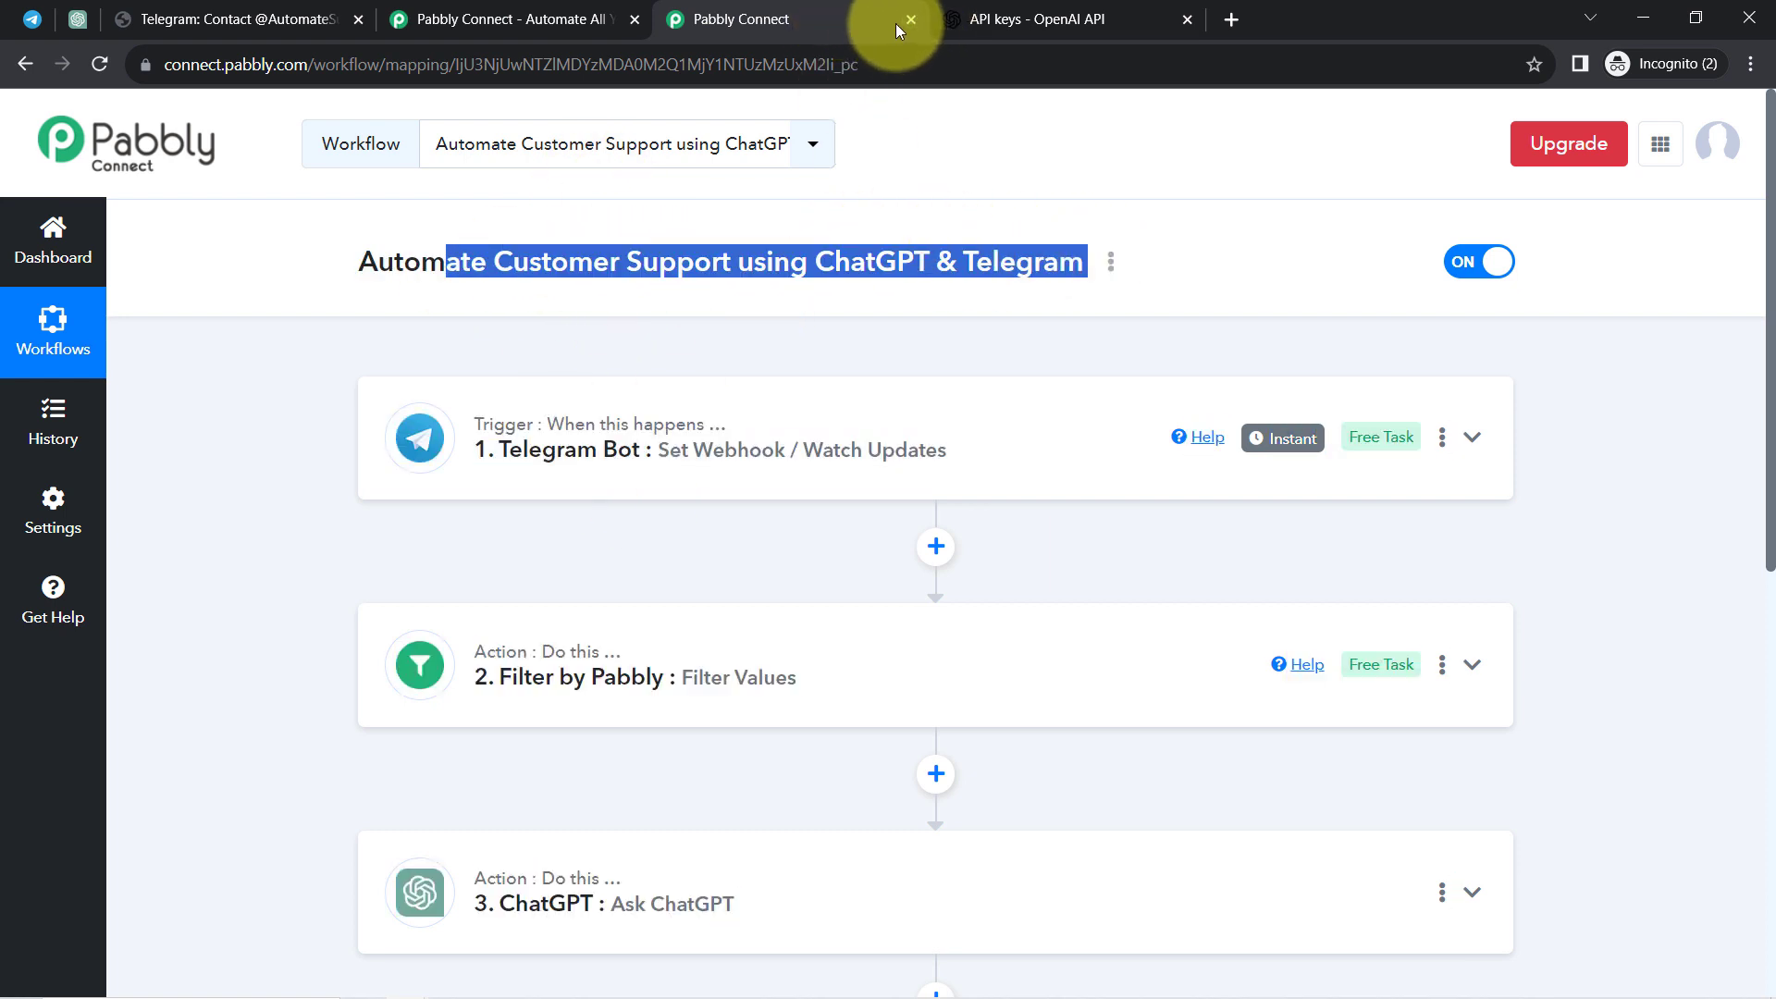
{"action": "left_click", "coordinate": [703, 266]}
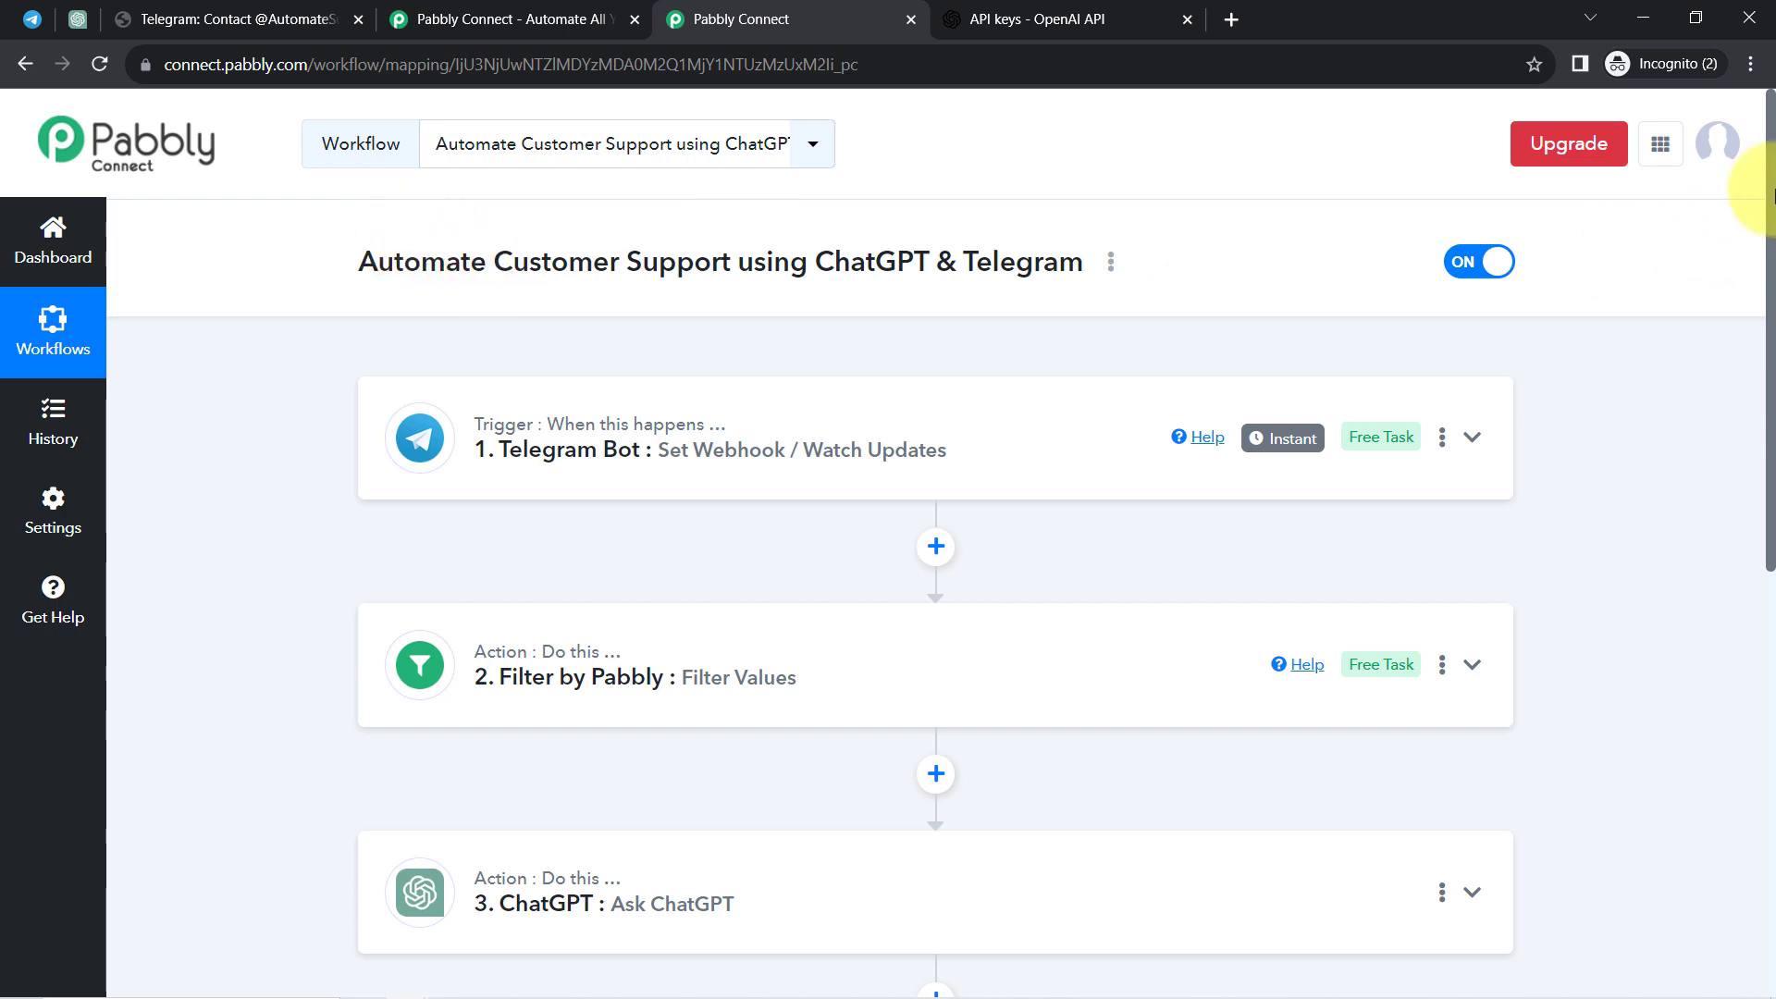
Copy the share link of the Automate Customer Support using ChatGPT & Telegram workflow, then close the sharing dialog
{"action": "scroll", "coordinate": [1749, 246], "scroll_direction": "down", "scroll_amount": 4}
{"action": "scroll", "coordinate": [1748, 349], "scroll_direction": "up", "scroll_amount": 4}
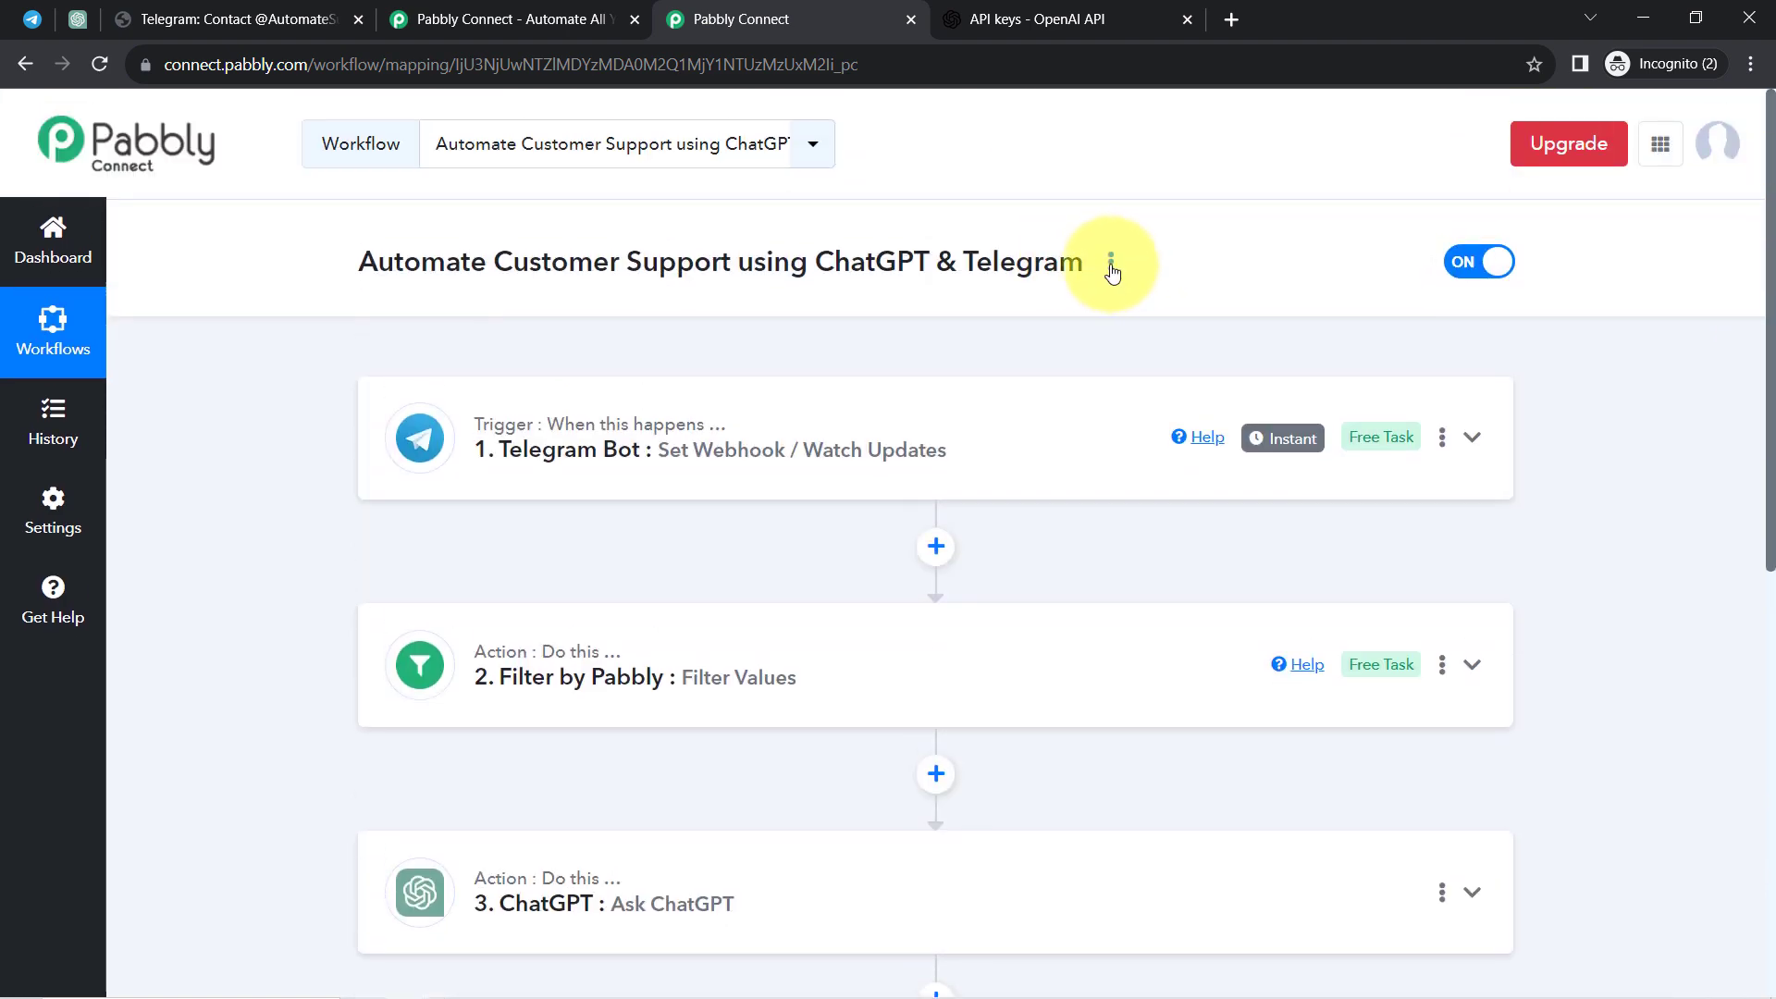
{"action": "left_click", "coordinate": [1111, 266]}
{"action": "left_click", "coordinate": [952, 379]}
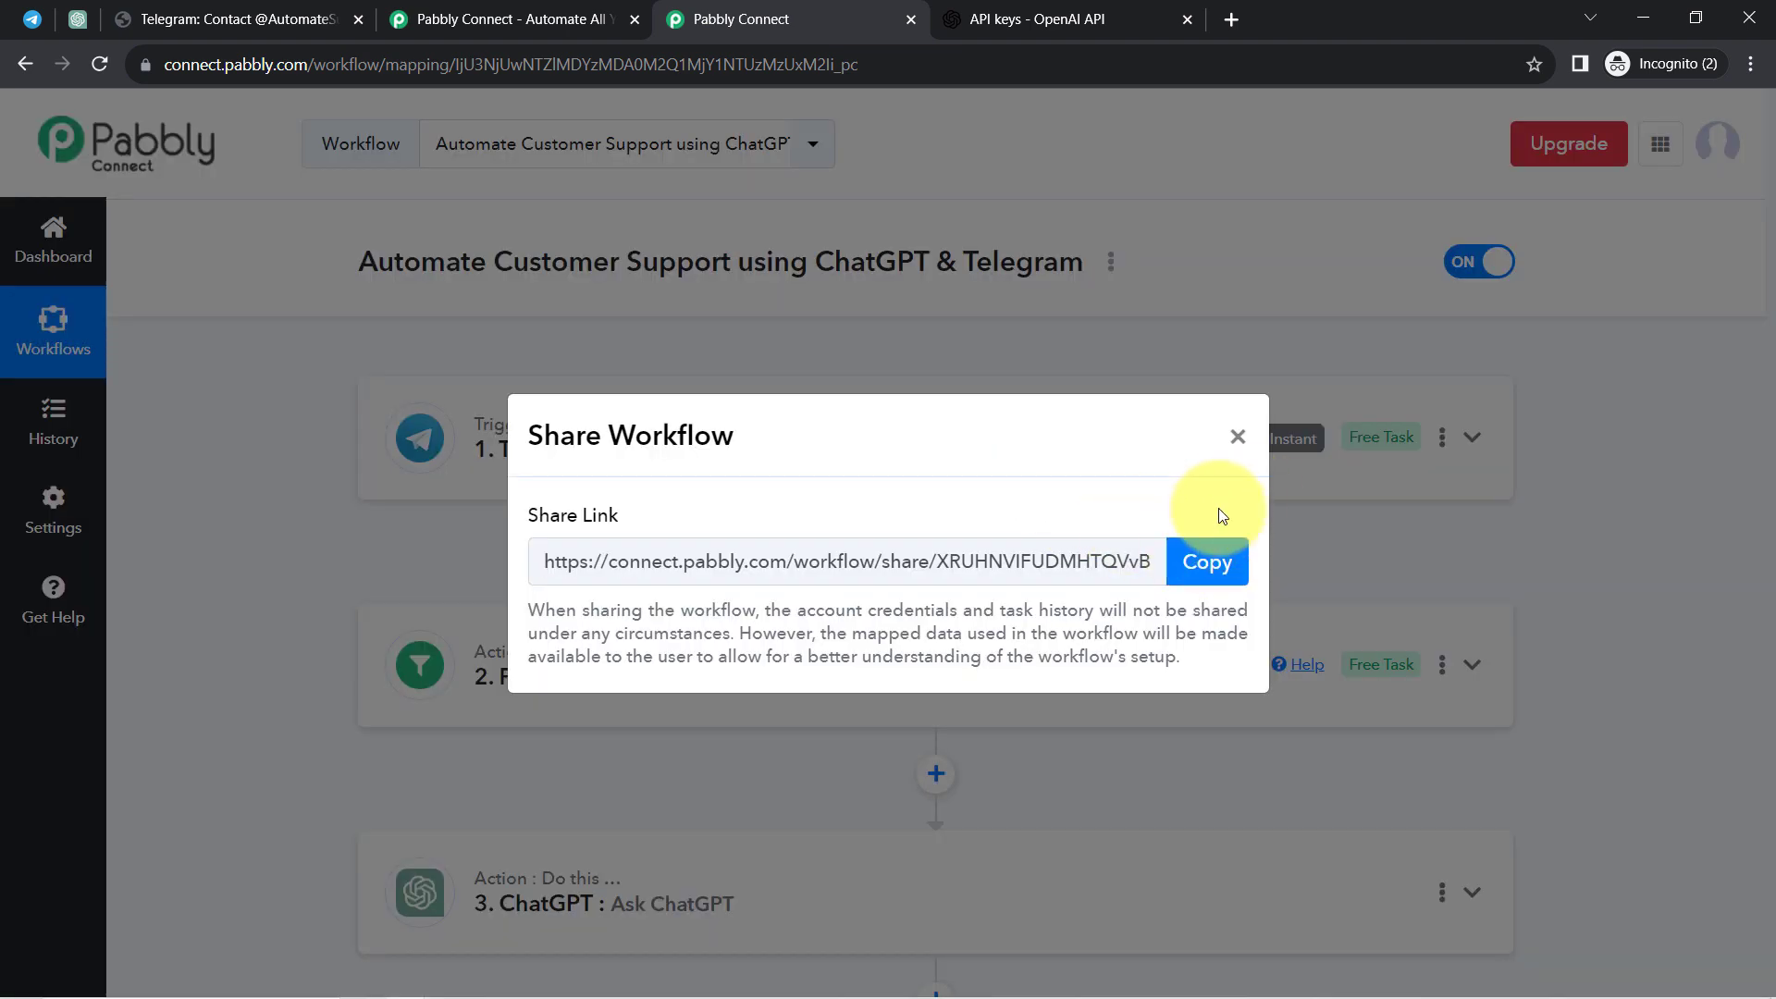
{"action": "left_click", "coordinate": [1212, 559]}
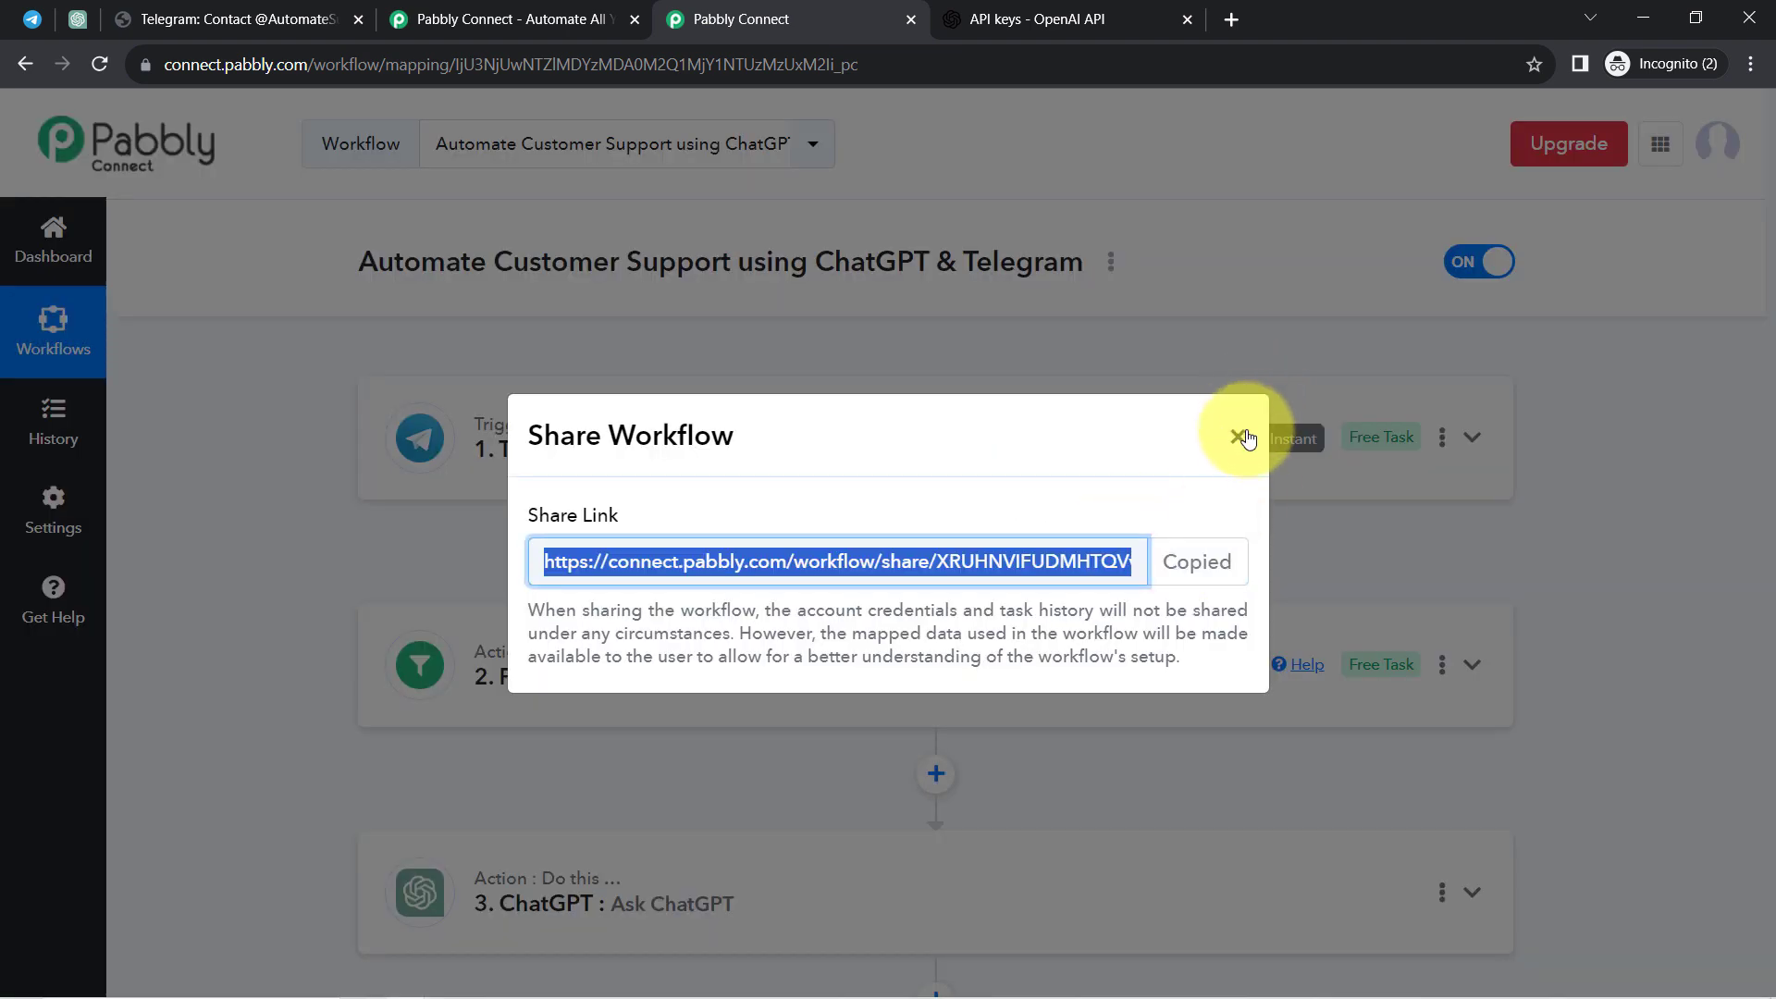
{"action": "left_click", "coordinate": [1239, 437]}
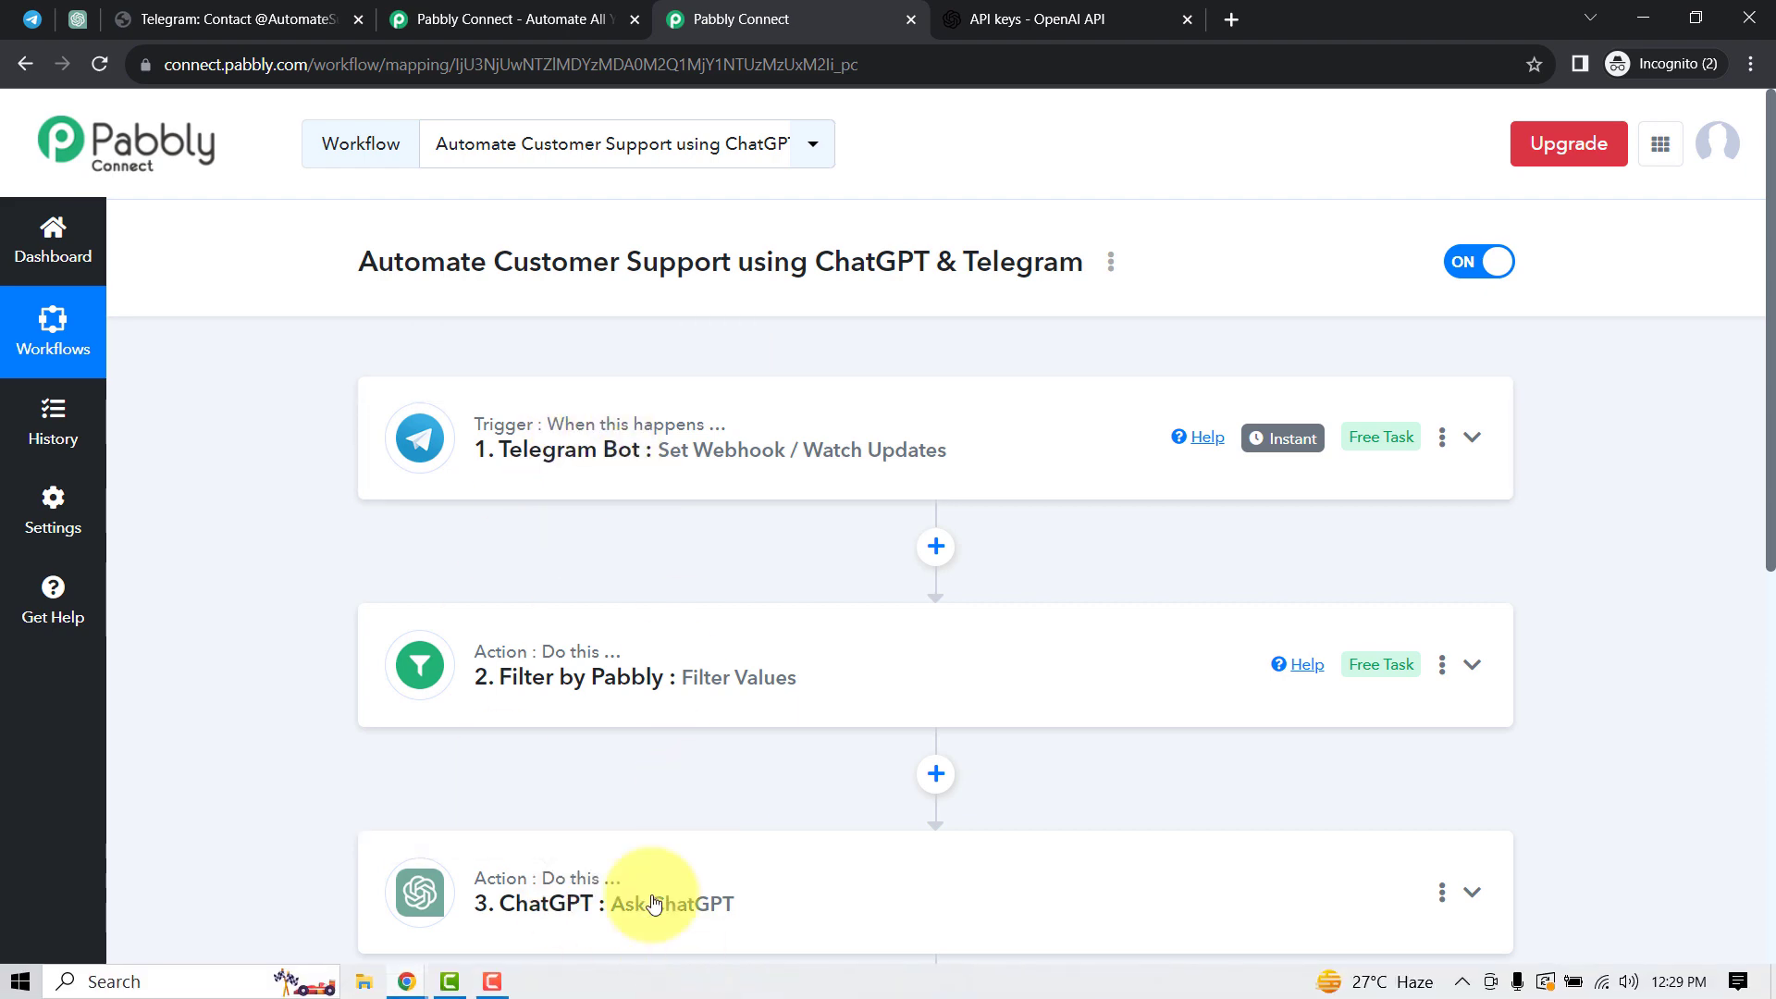
Switch to Telegram and send the AutomateSupportwithChatGPT bot the test messages "Hello" and "I'm getting Bore"
{"action": "left_click", "coordinate": [31, 19]}
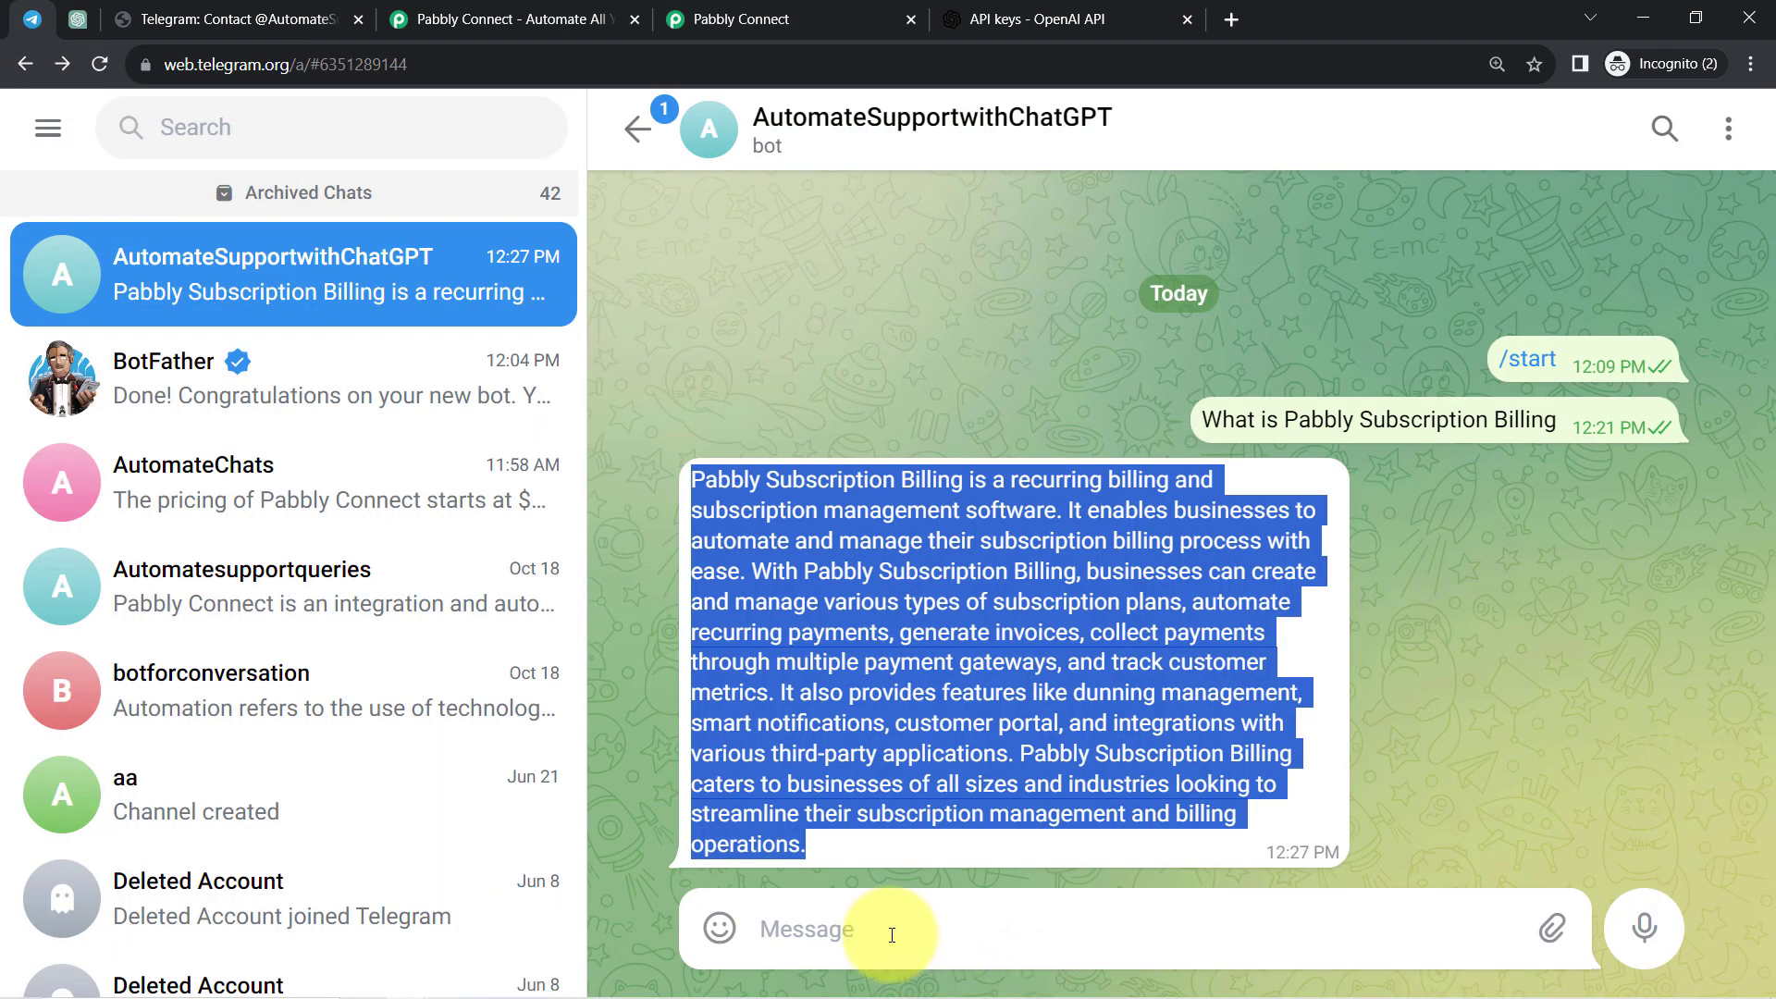
{"action": "left_click", "coordinate": [858, 932]}
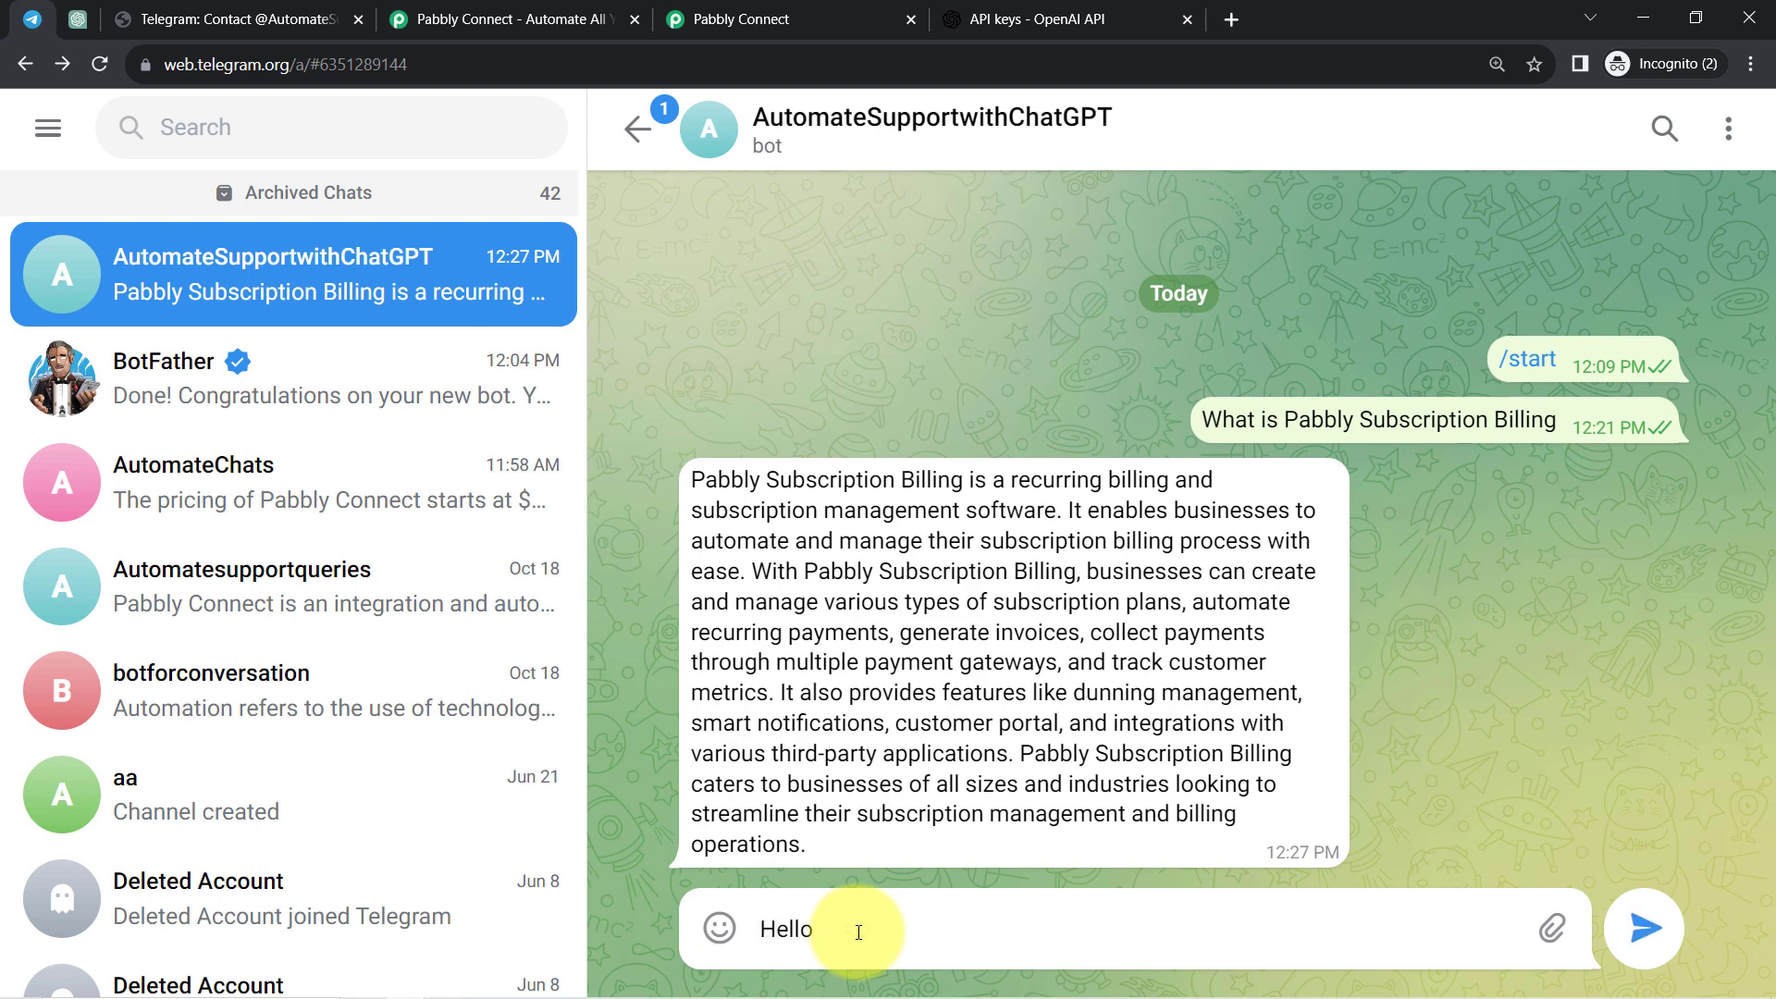
{"action": "key", "text": "Return"}
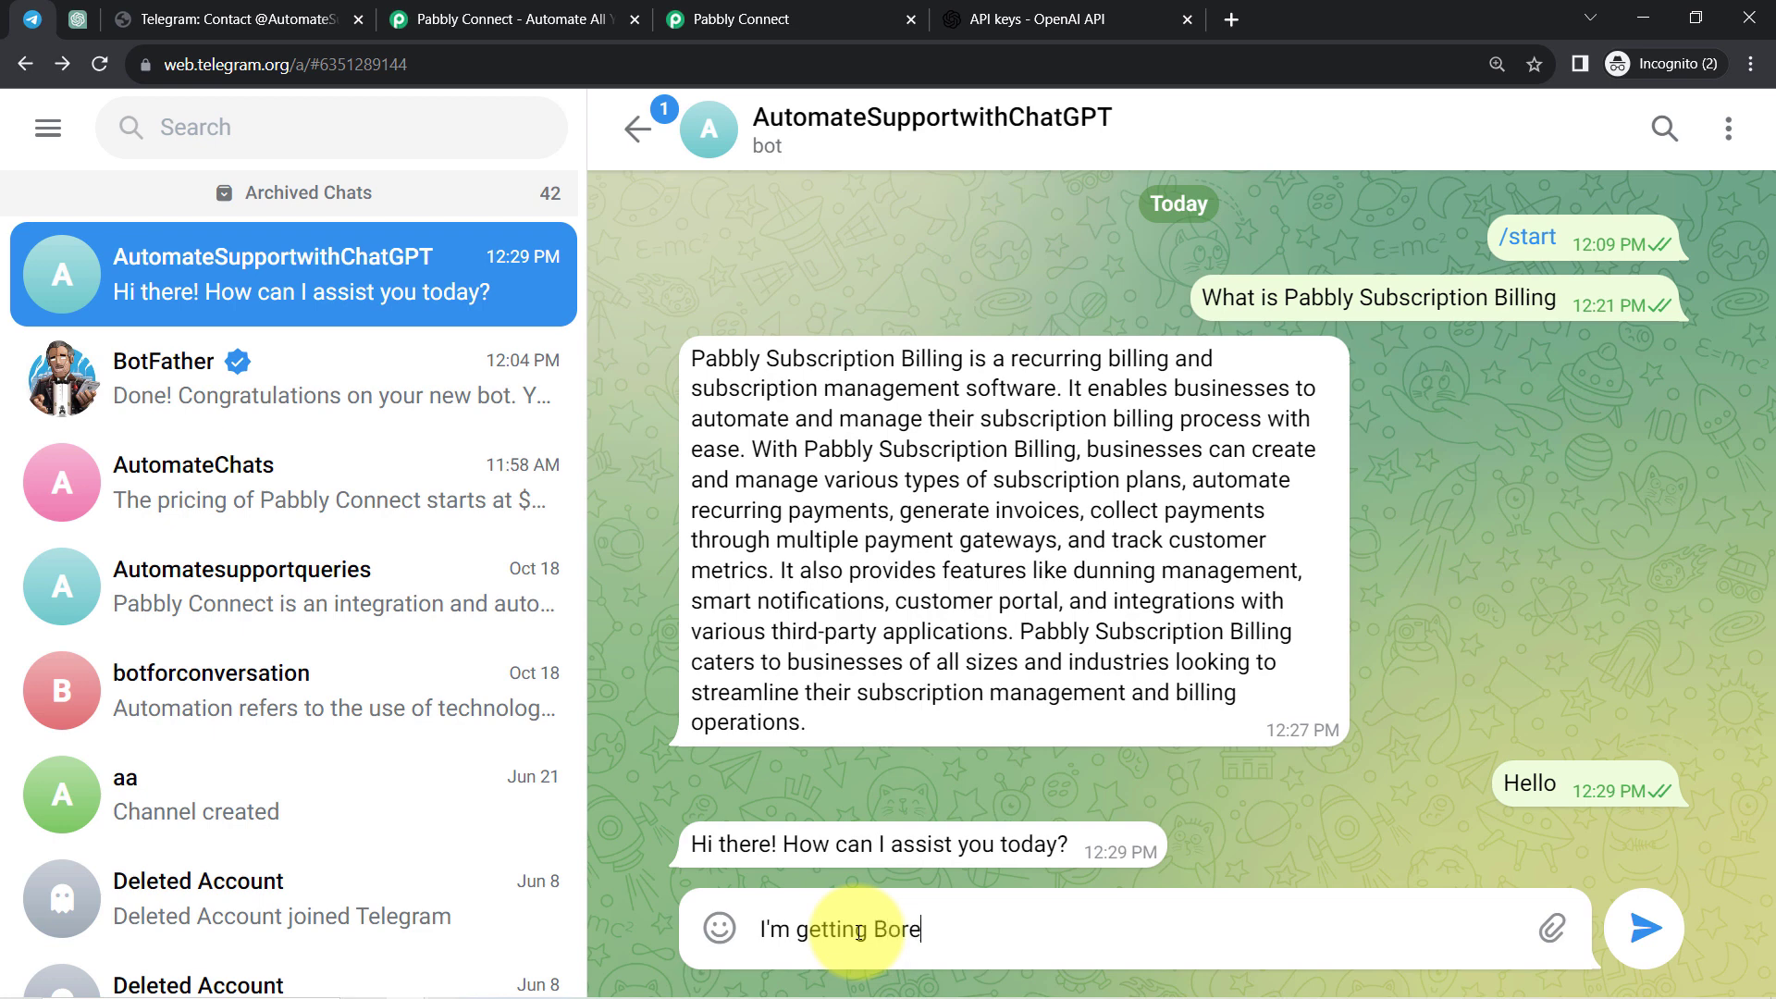
{"action": "key", "text": "BackSpace"}
{"action": "key", "text": "Return"}
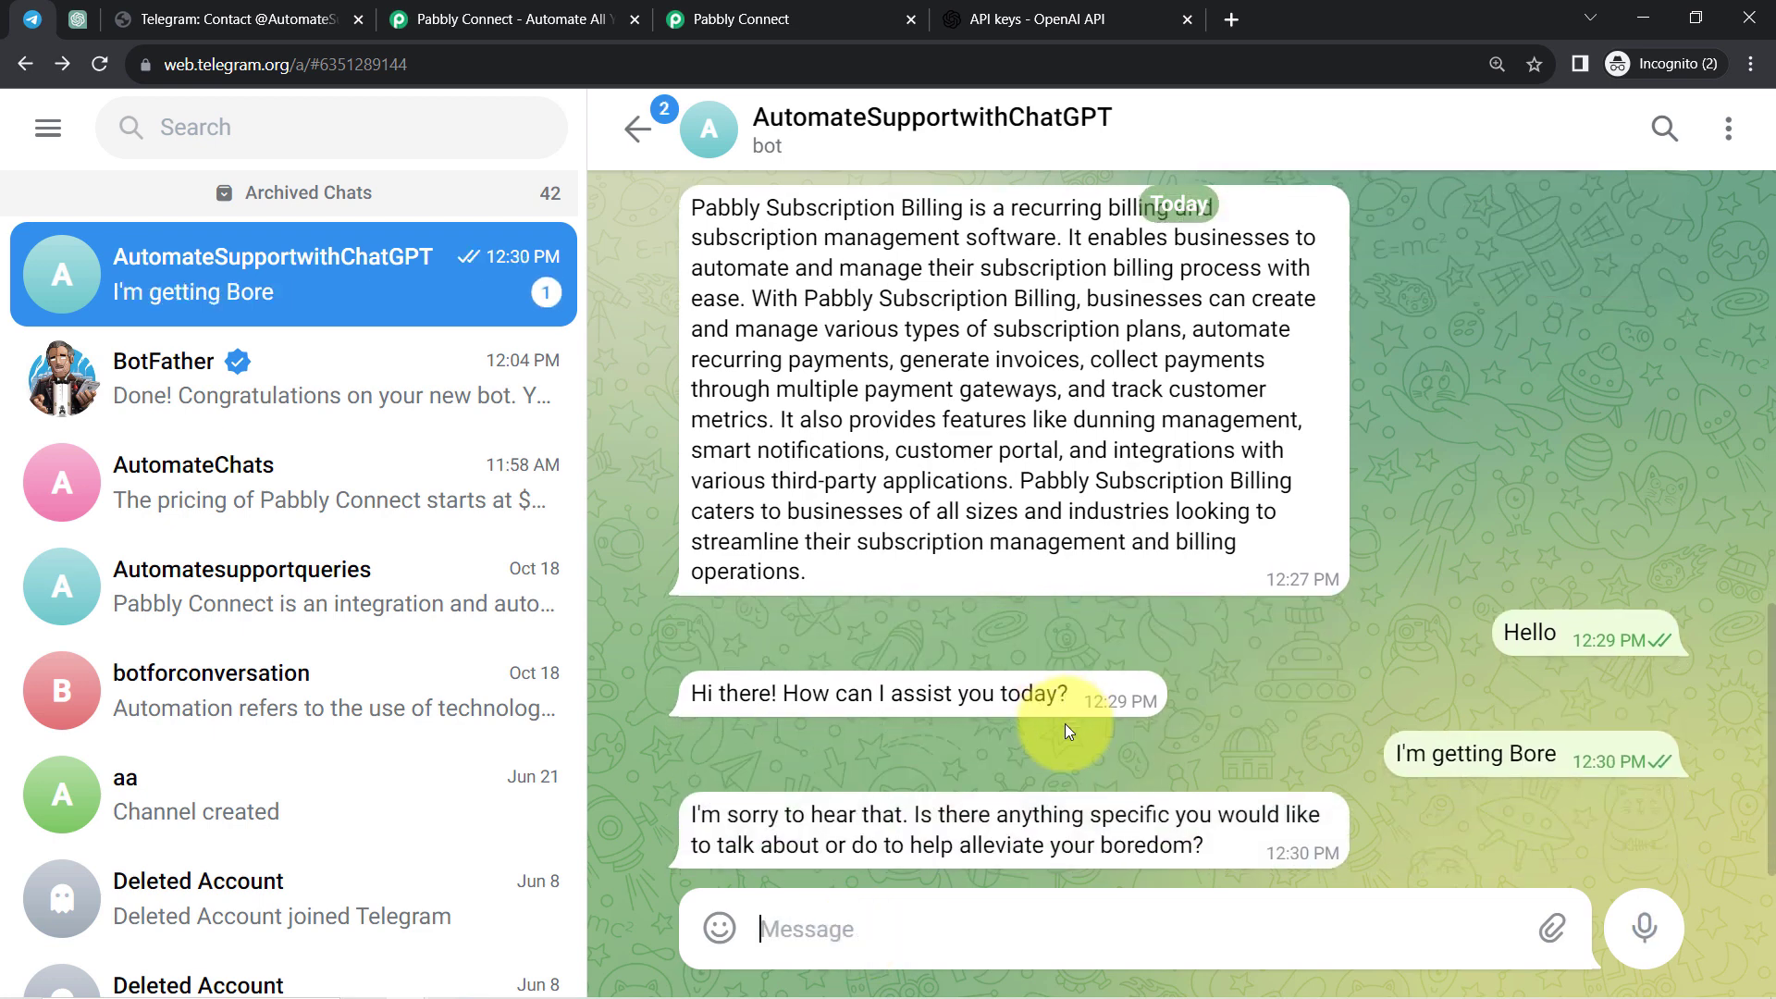
Read through the bot's replies to the boredom message in the AutomateSupportwithChatGPT chat, including its list of suggestions
{"action": "left_click_drag", "start_coordinate": [722, 814], "coordinate": [896, 814]}
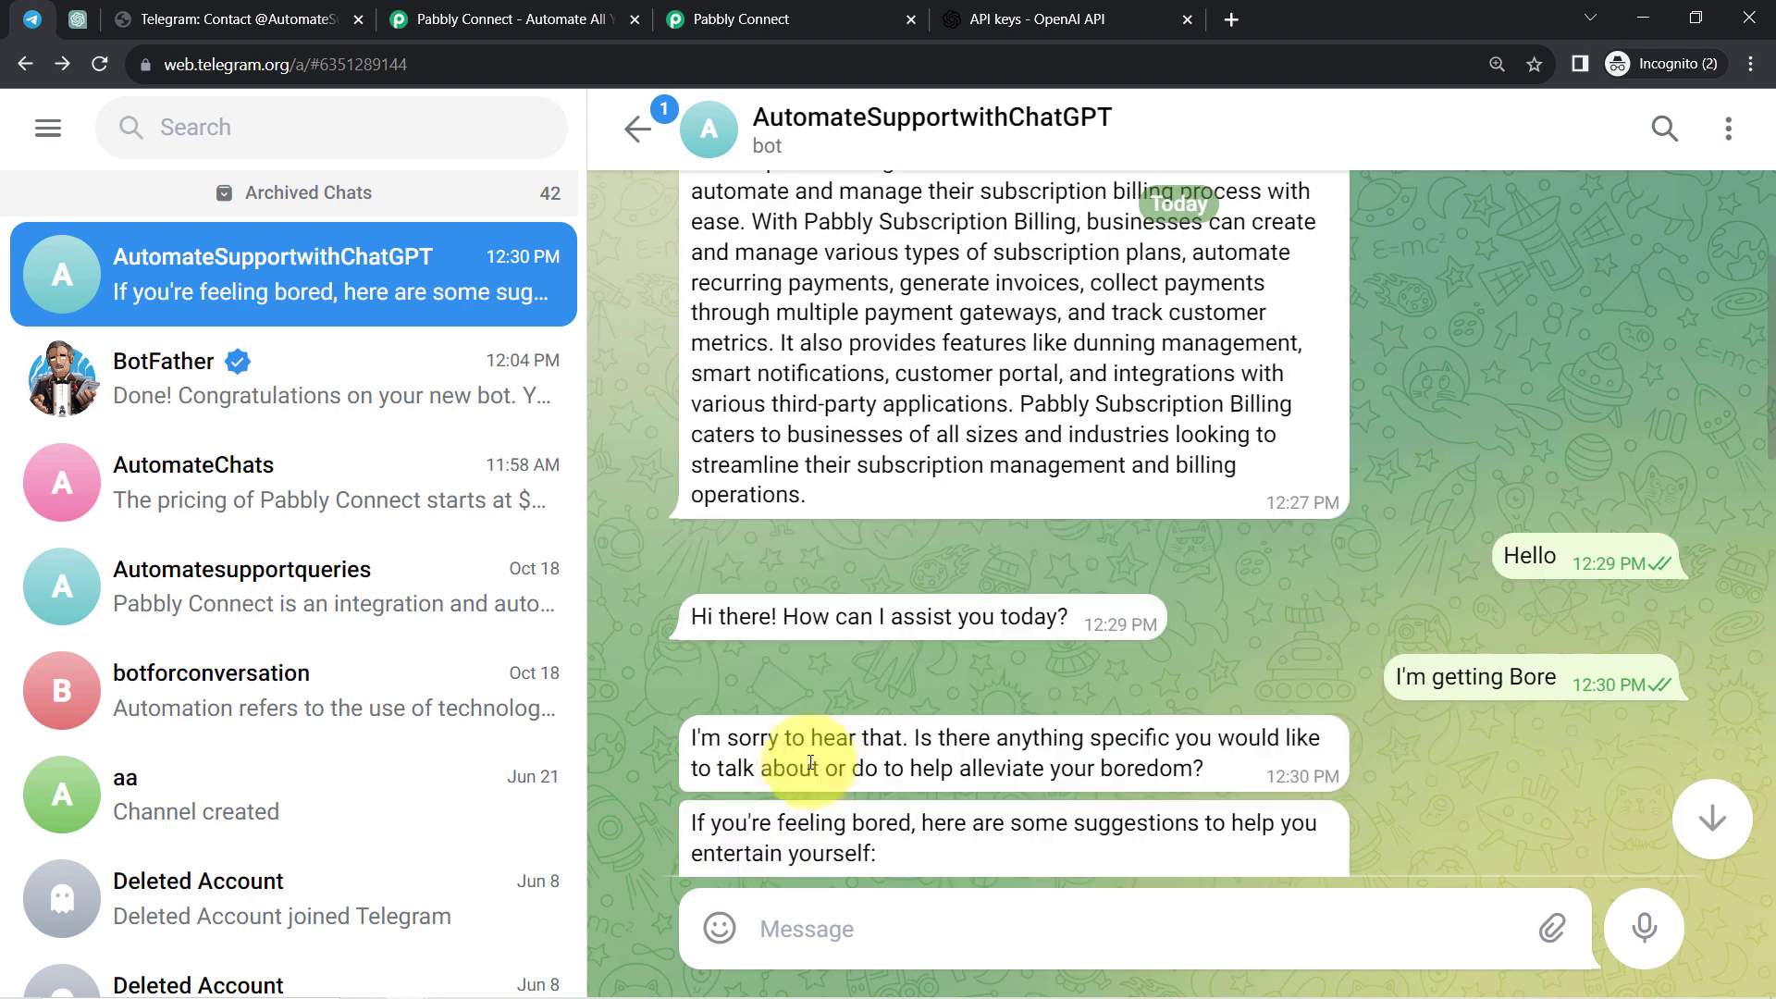
{"action": "left_click_drag", "start_coordinate": [827, 769], "coordinate": [1165, 783]}
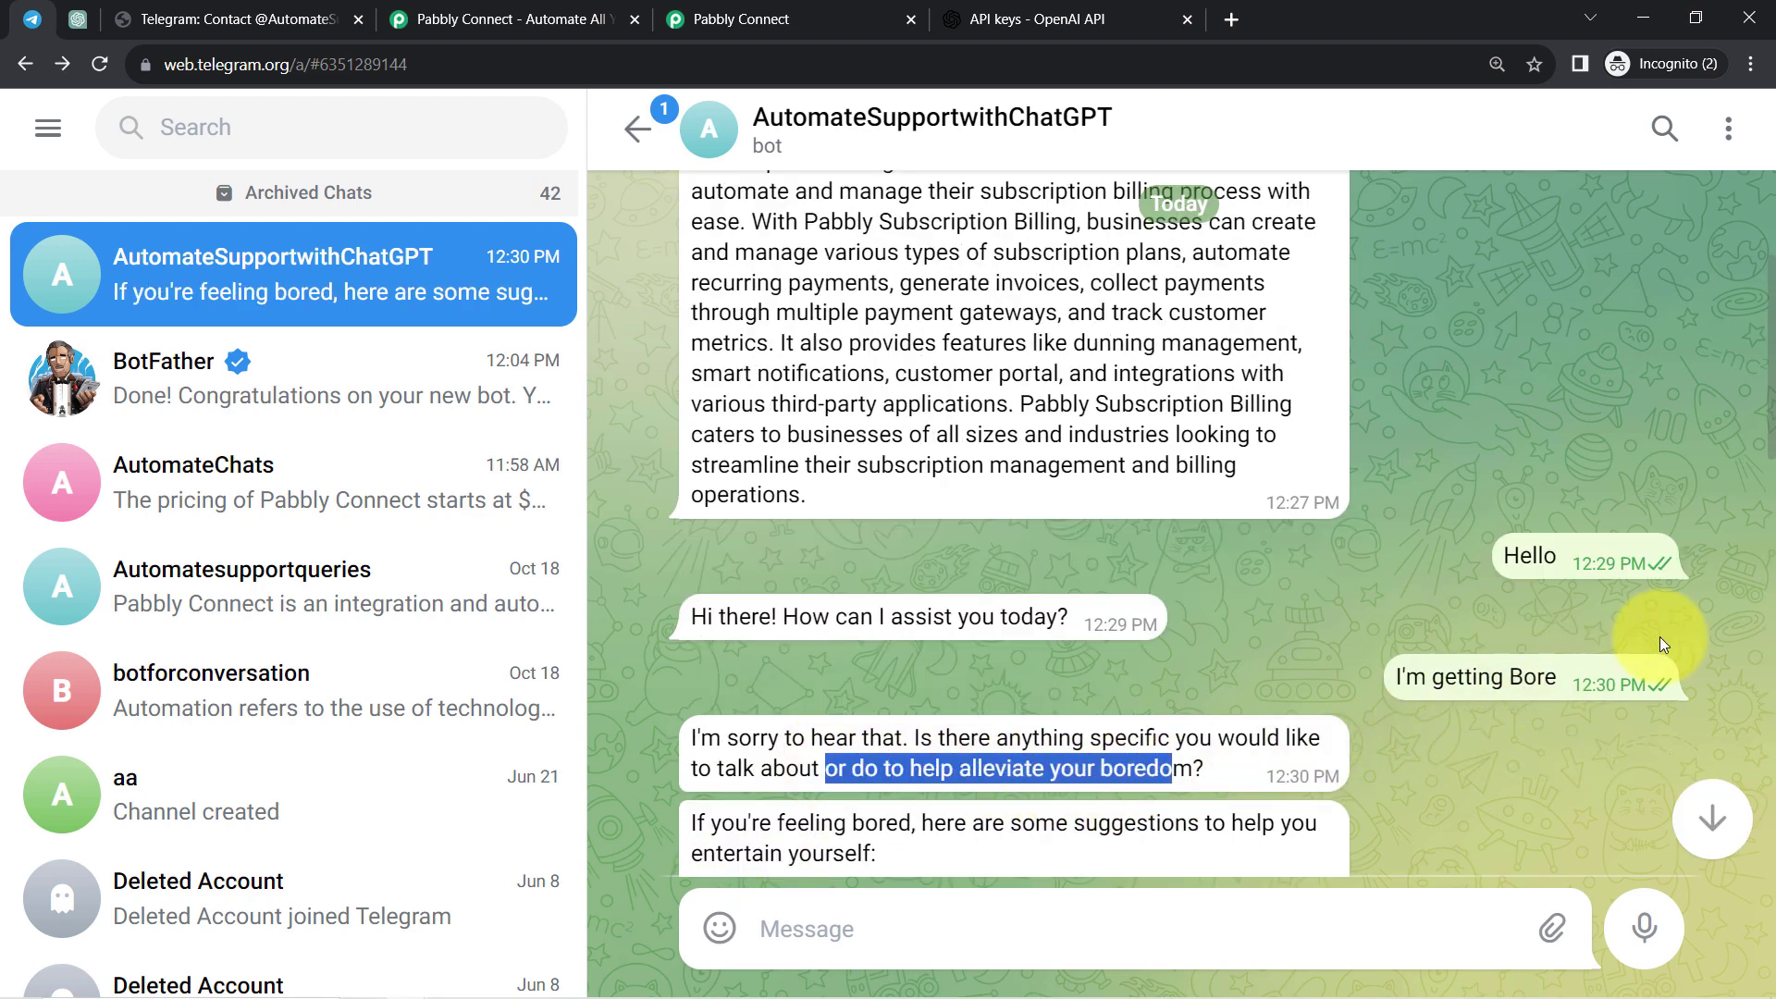
{"action": "left_click", "coordinate": [1713, 819]}
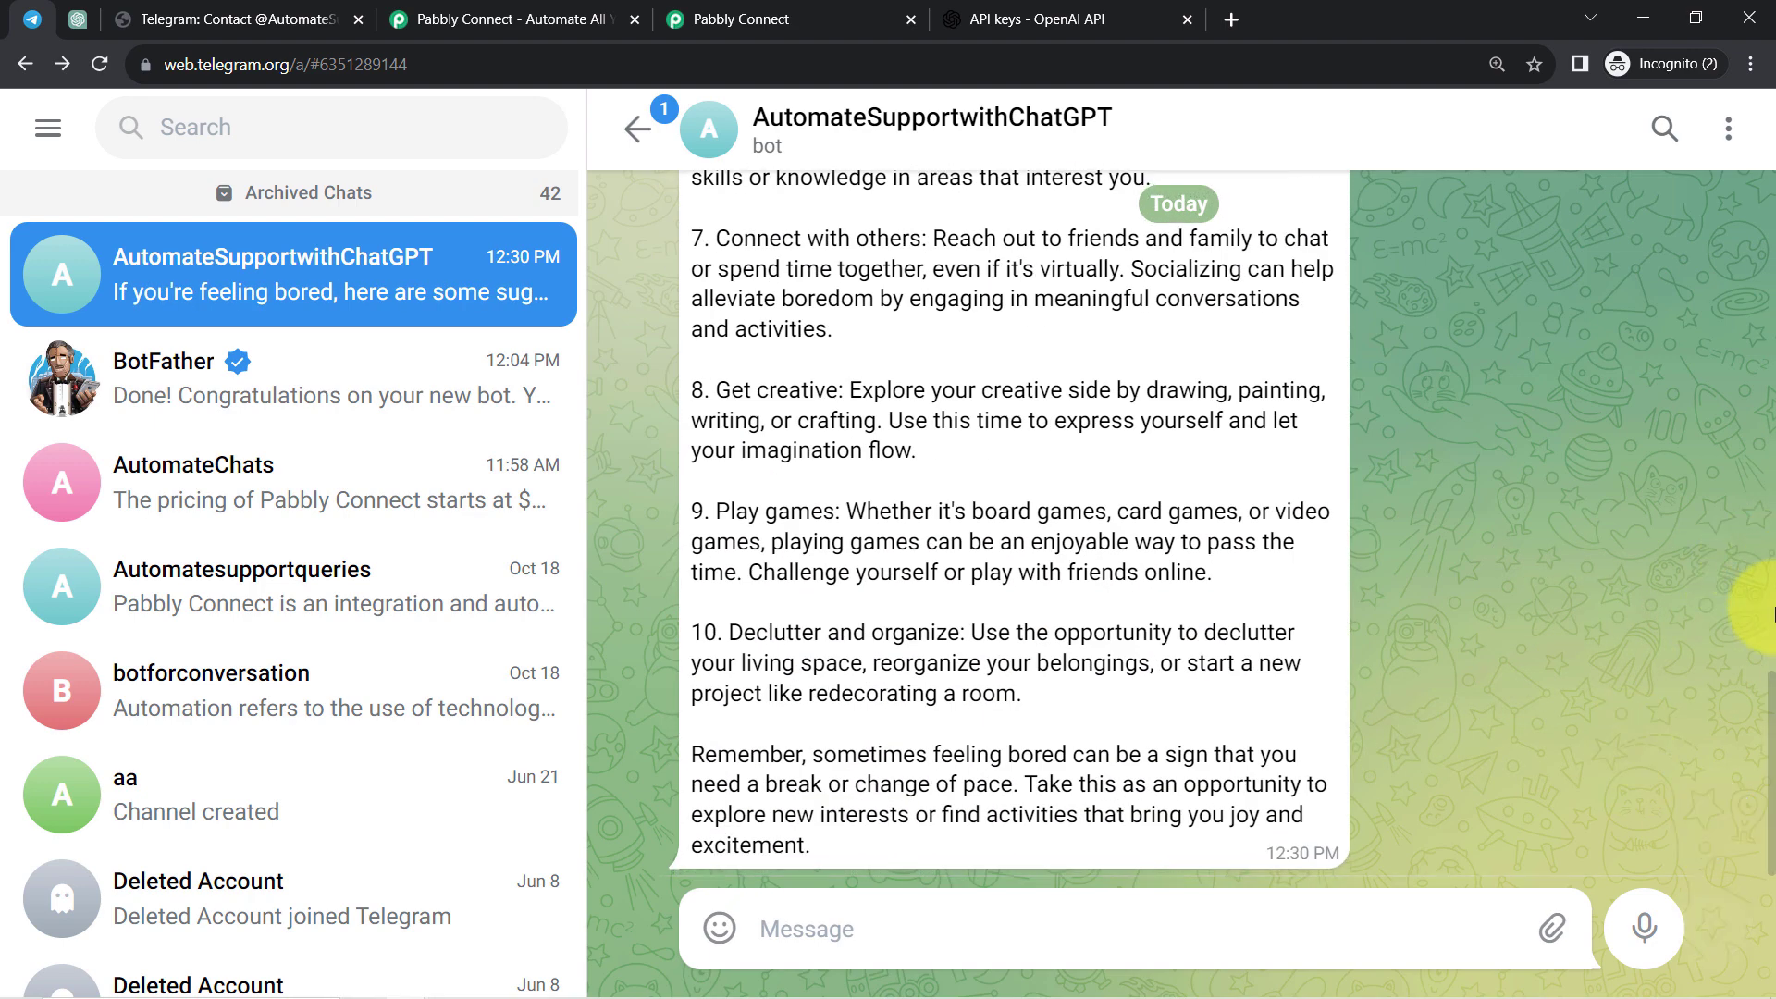
{"action": "left_click_drag", "start_coordinate": [1772, 754], "coordinate": [1767, 427]}
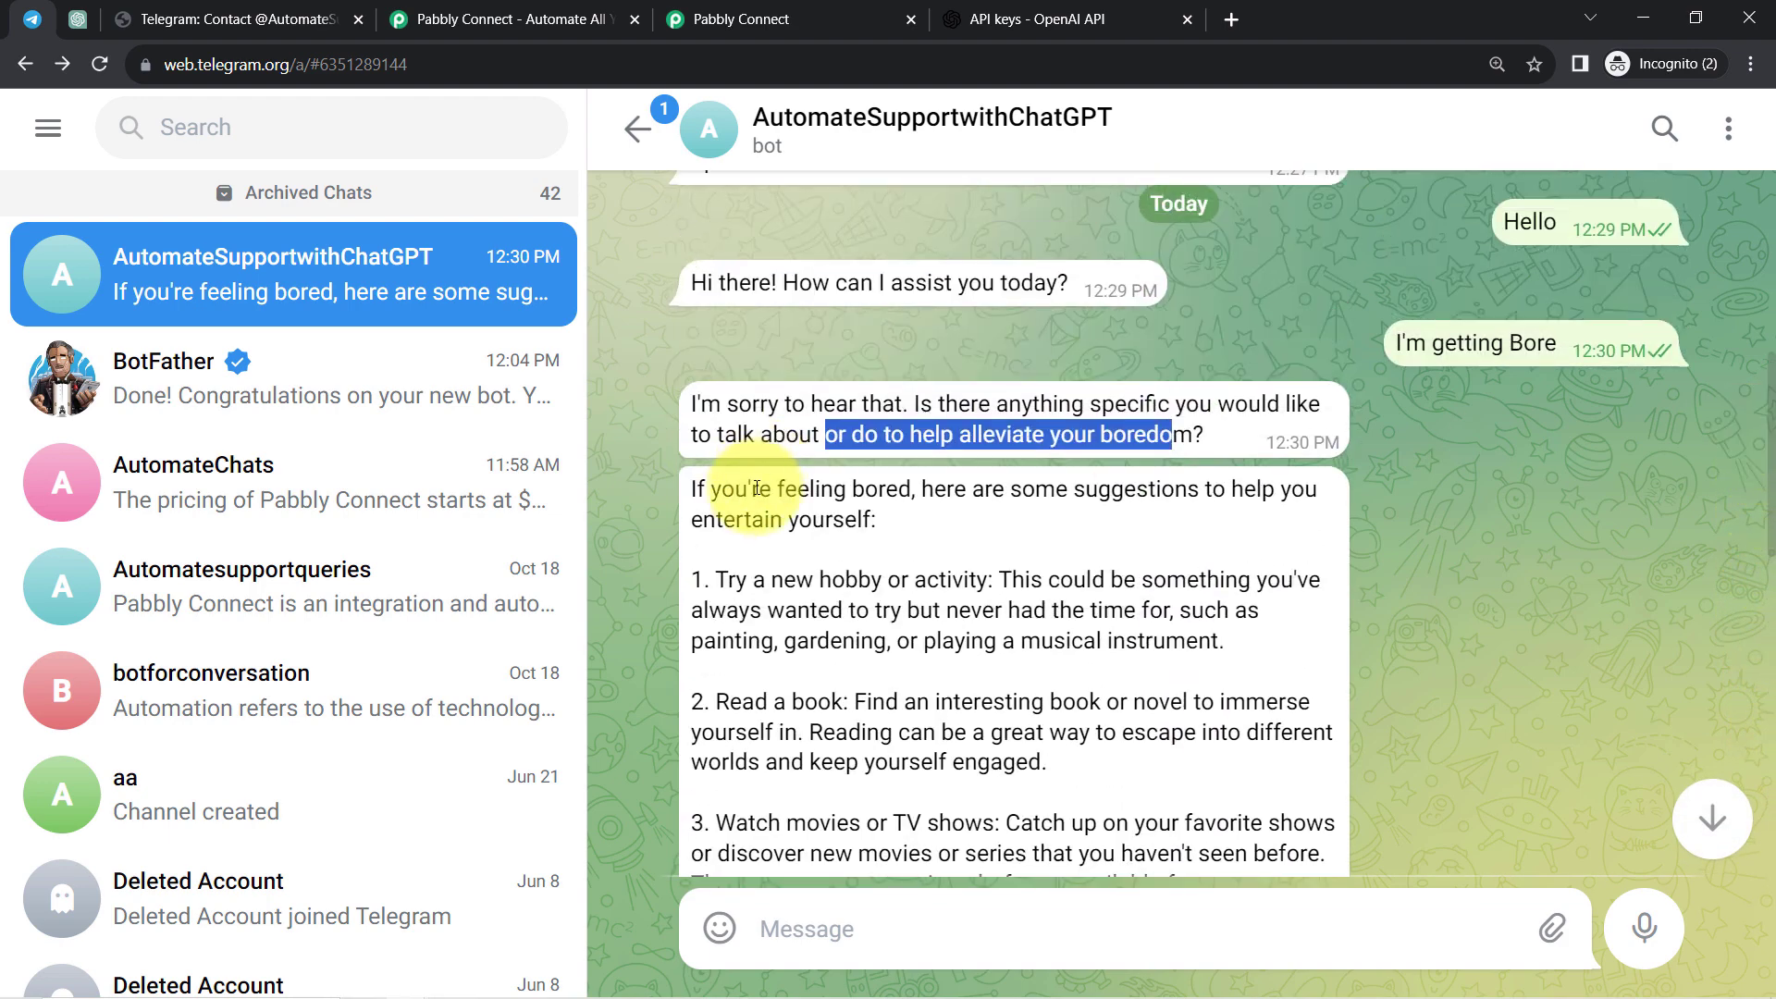
{"action": "left_click_drag", "start_coordinate": [751, 490], "coordinate": [814, 520]}
{"action": "left_click_drag", "start_coordinate": [771, 581], "coordinate": [1013, 583]}
{"action": "left_click_drag", "start_coordinate": [782, 703], "coordinate": [844, 703]}
{"action": "left_click_drag", "start_coordinate": [748, 853], "coordinate": [879, 853]}
{"action": "left_click_drag", "start_coordinate": [995, 849], "coordinate": [1120, 853]}
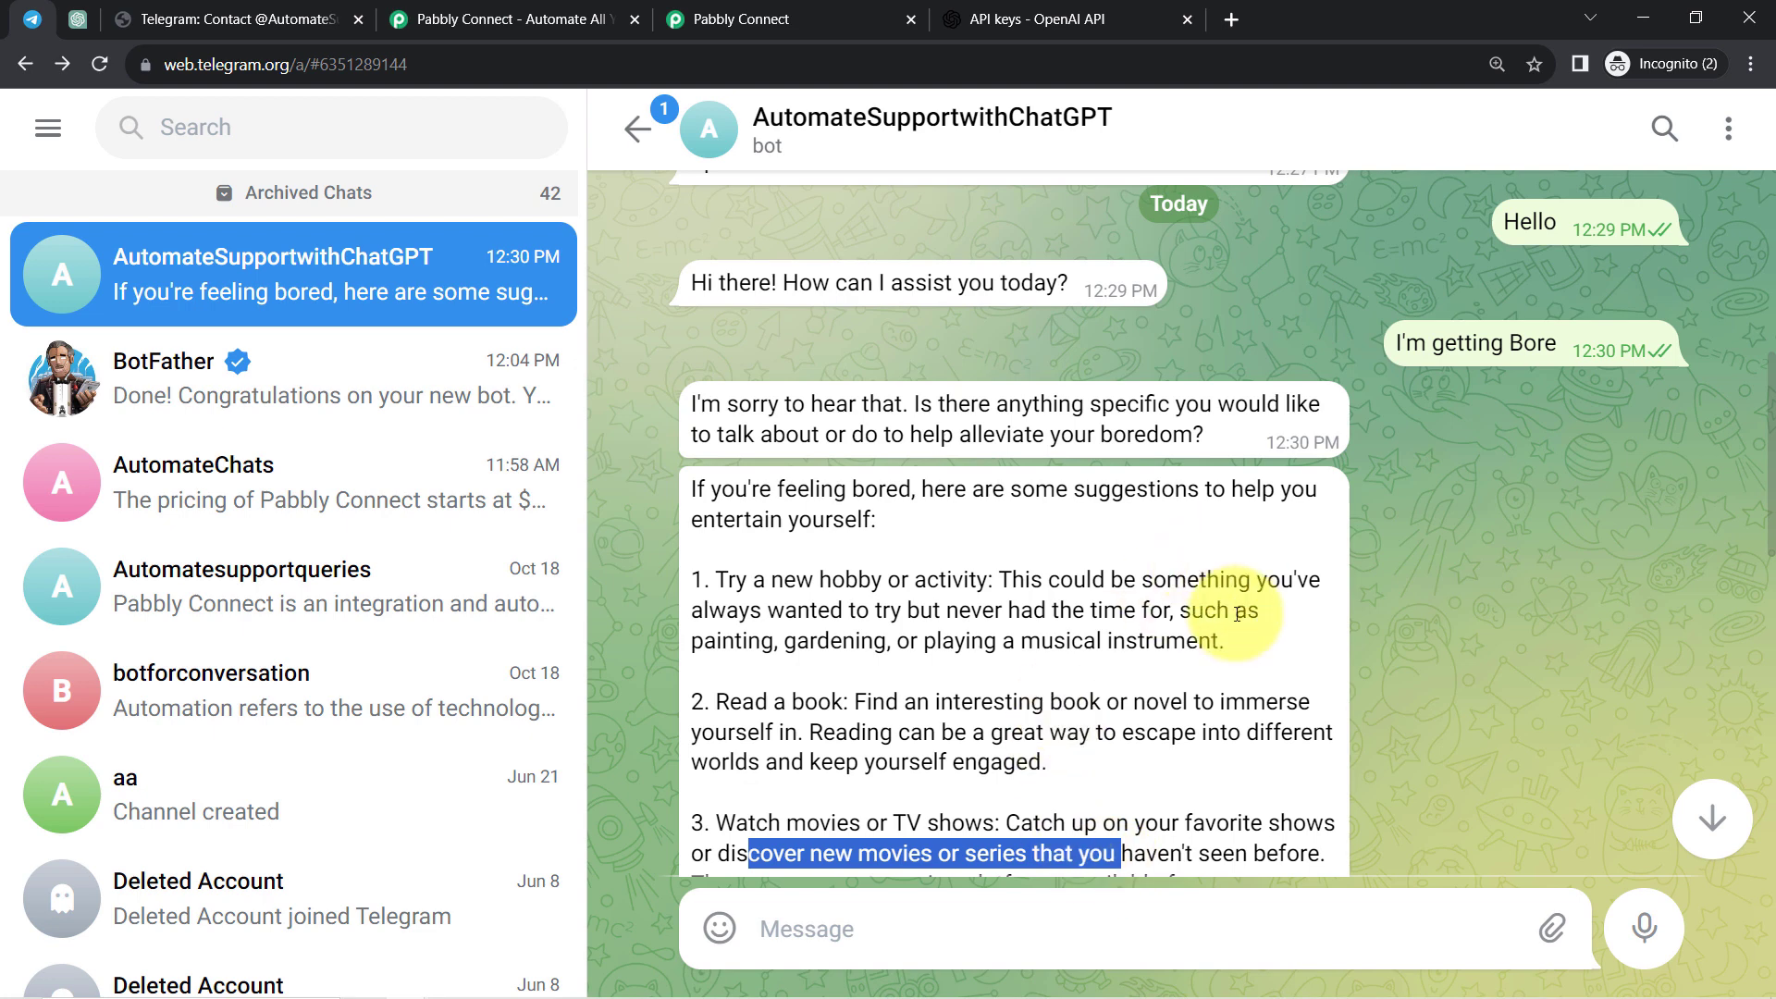